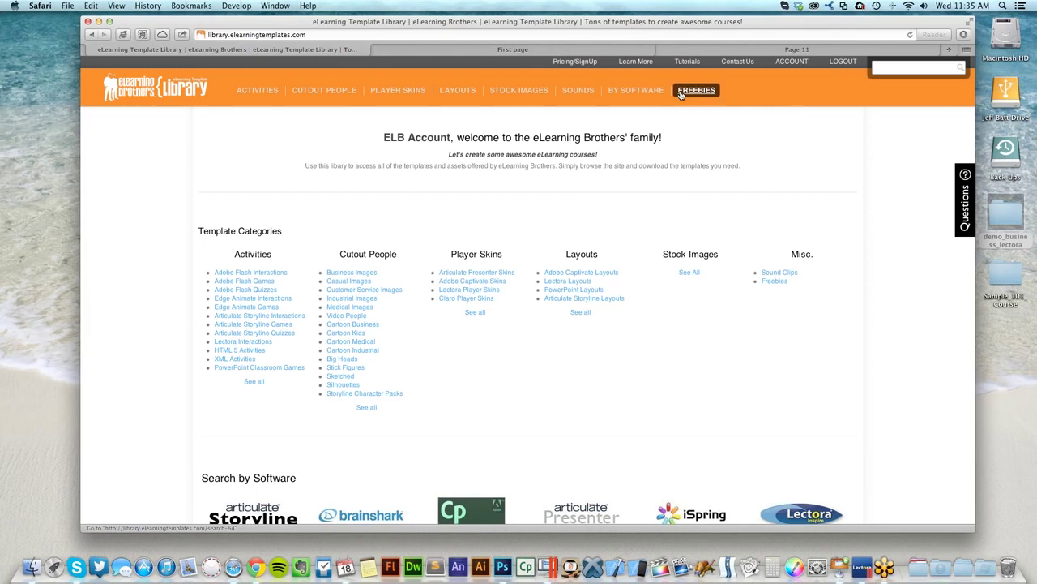
Step: Browse the library's Freebies catalogue and return to the library home page
{"action": "left_click", "coordinate": [681, 94]}
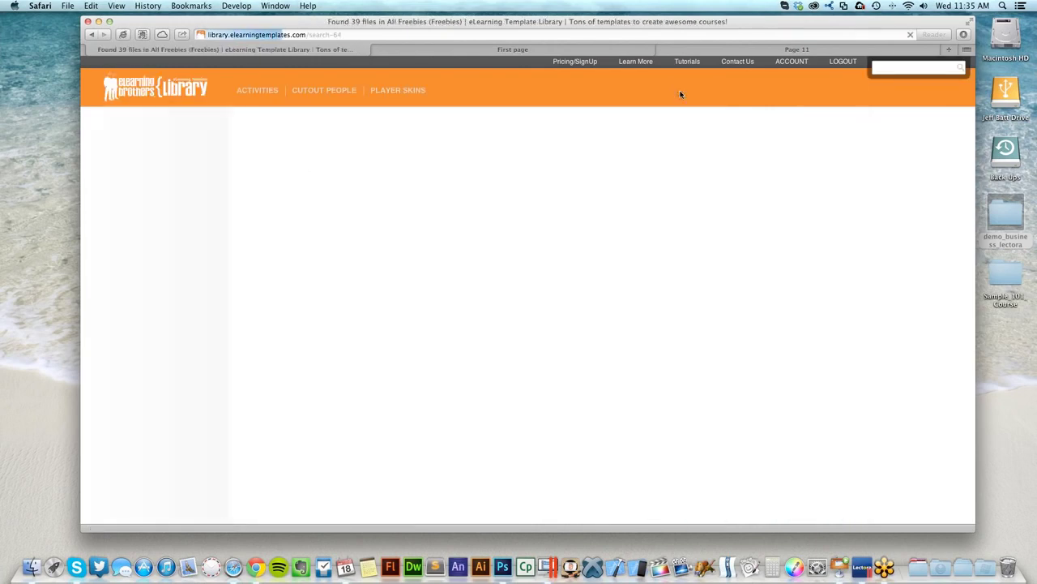
{"action": "scroll", "coordinate": [681, 94], "scroll_direction": "down", "scroll_amount": 8}
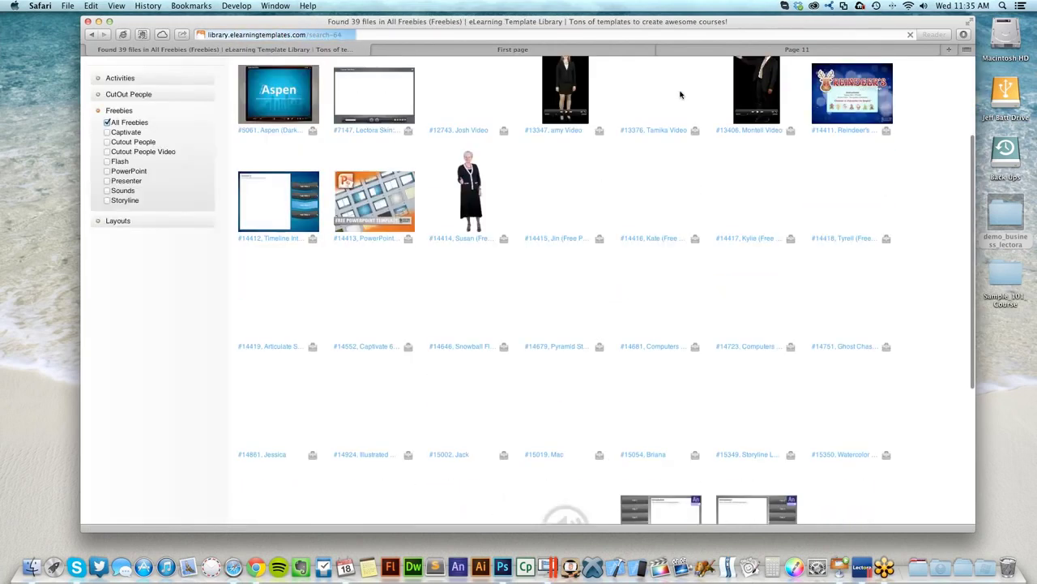
{"action": "scroll", "coordinate": [681, 94], "scroll_direction": "up", "scroll_amount": 8}
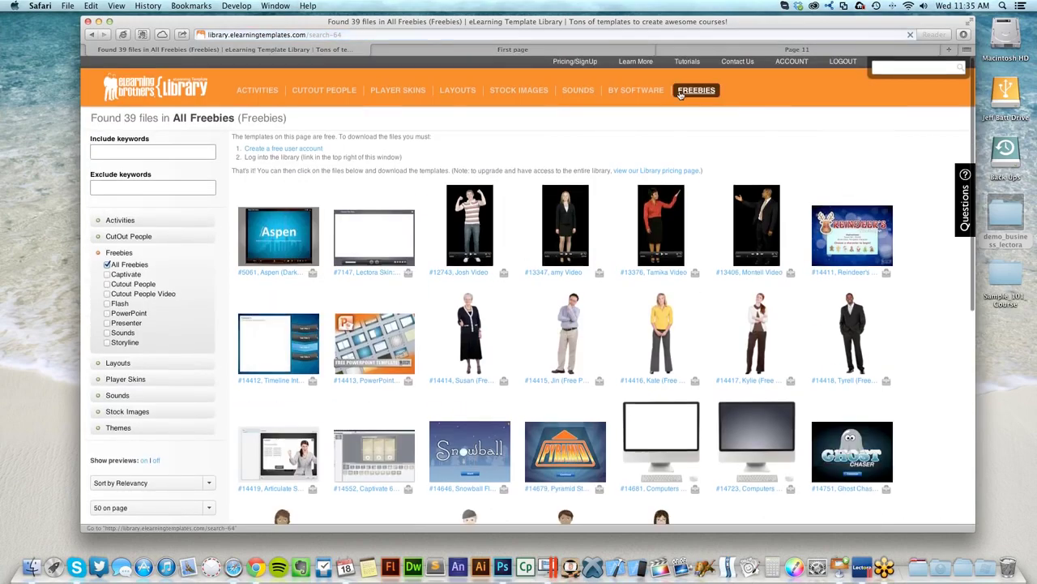
{"action": "key", "text": "super+bracketleft"}
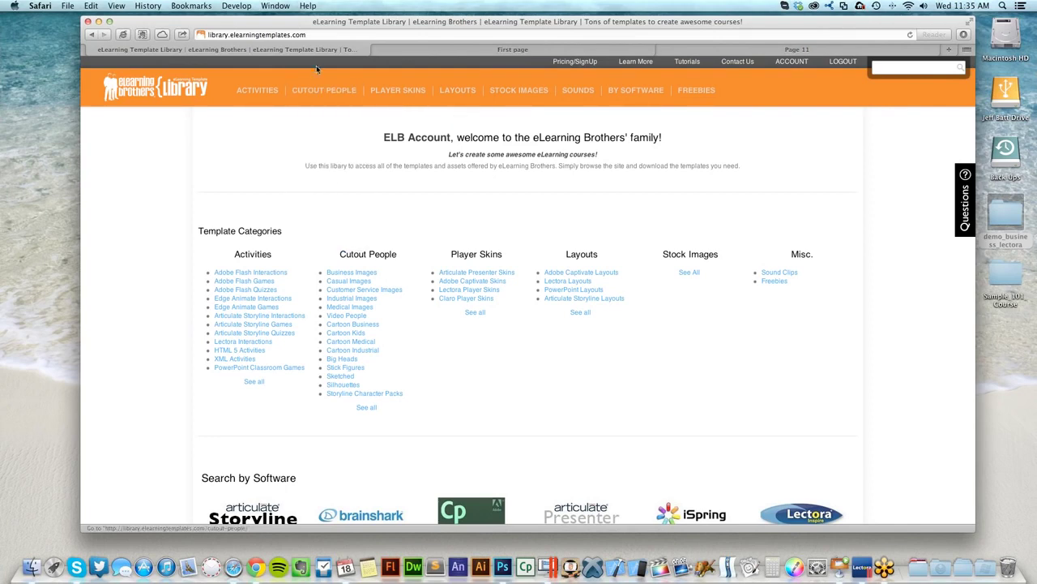
Step: List the Lectora player skins and preview the Slick 1 and Slick 4 skins, returning to the list after each
{"action": "mouse_move", "coordinate": [398, 92]}
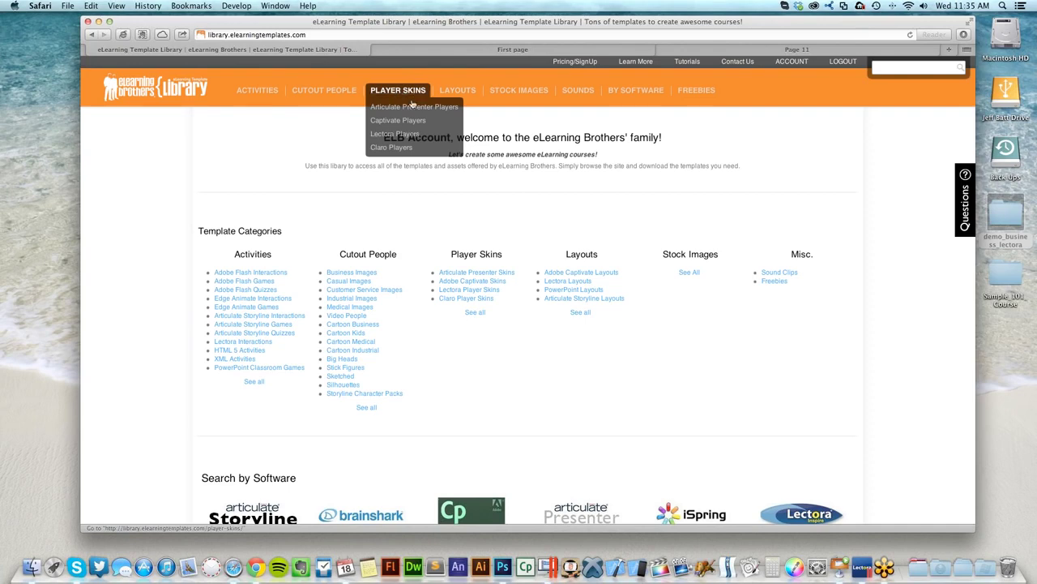
{"action": "left_click", "coordinate": [401, 133]}
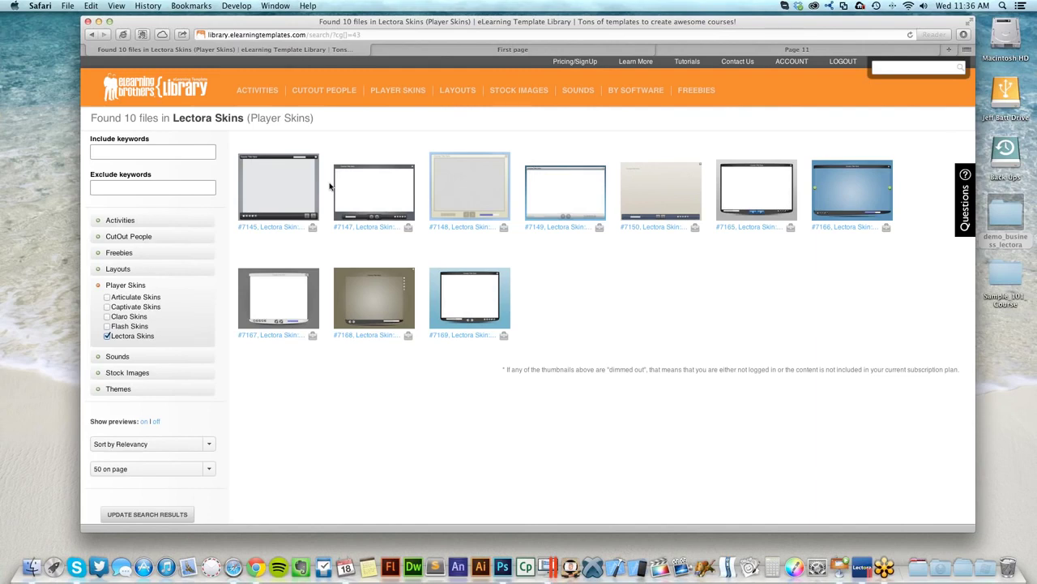
{"action": "left_click", "coordinate": [298, 168]}
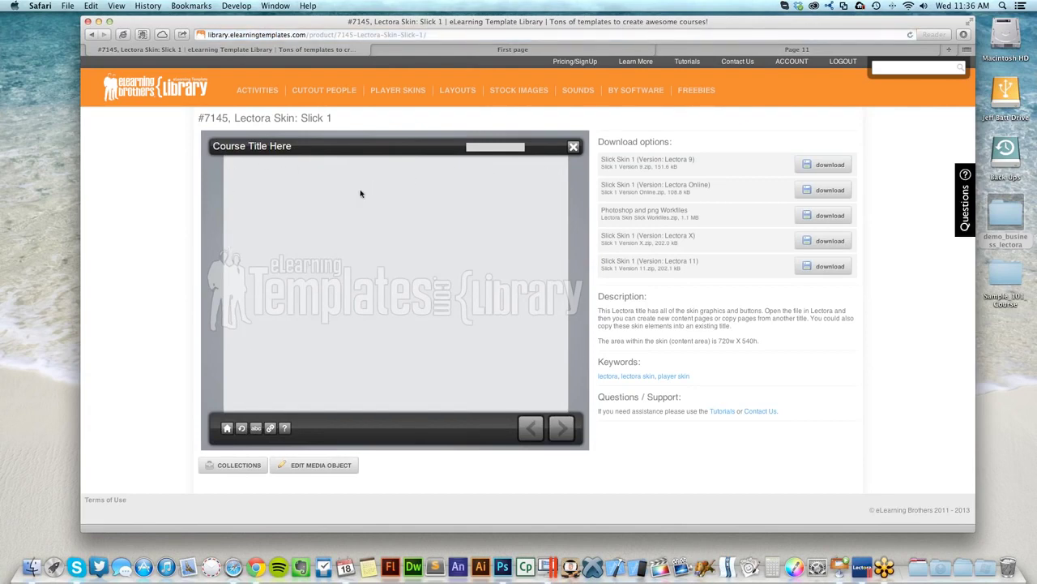
{"action": "scroll", "coordinate": [393, 189], "scroll_direction": "left", "scroll_amount": 5}
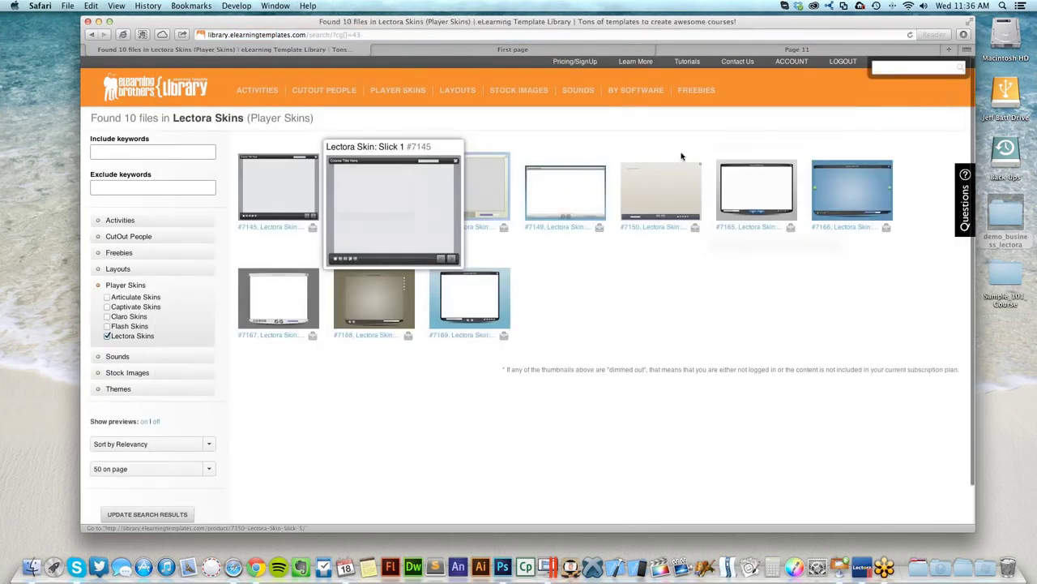
{"action": "left_click", "coordinate": [595, 197]}
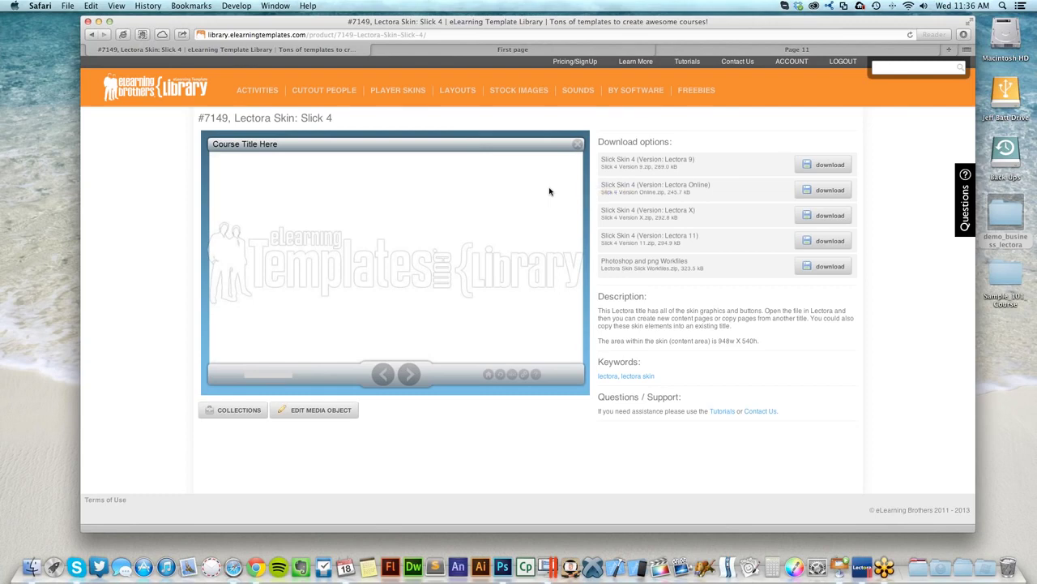
{"action": "scroll", "coordinate": [545, 154], "scroll_direction": "left", "scroll_amount": 5}
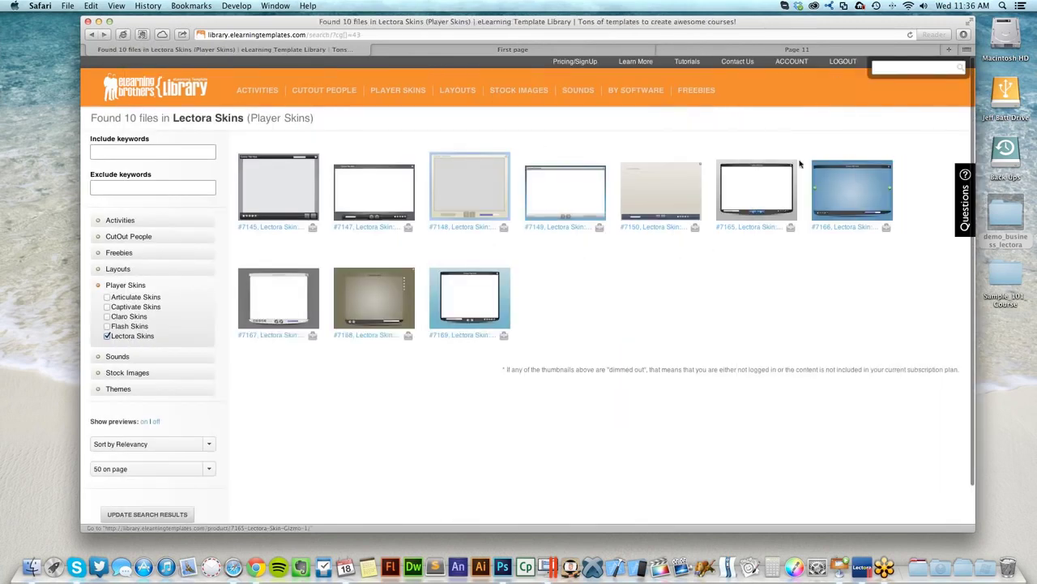
Step: Open the Gizmo 1 Lectora skin and download its Lectora Version 11 file
{"action": "left_click", "coordinate": [770, 185]}
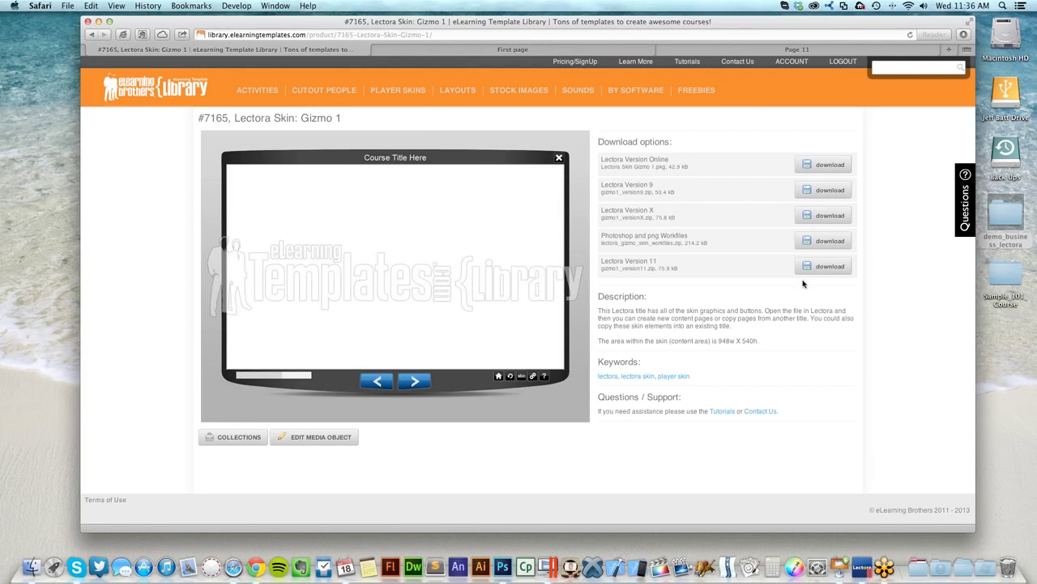
{"action": "left_click_drag", "start_coordinate": [601, 23], "coordinate": [553, 19]}
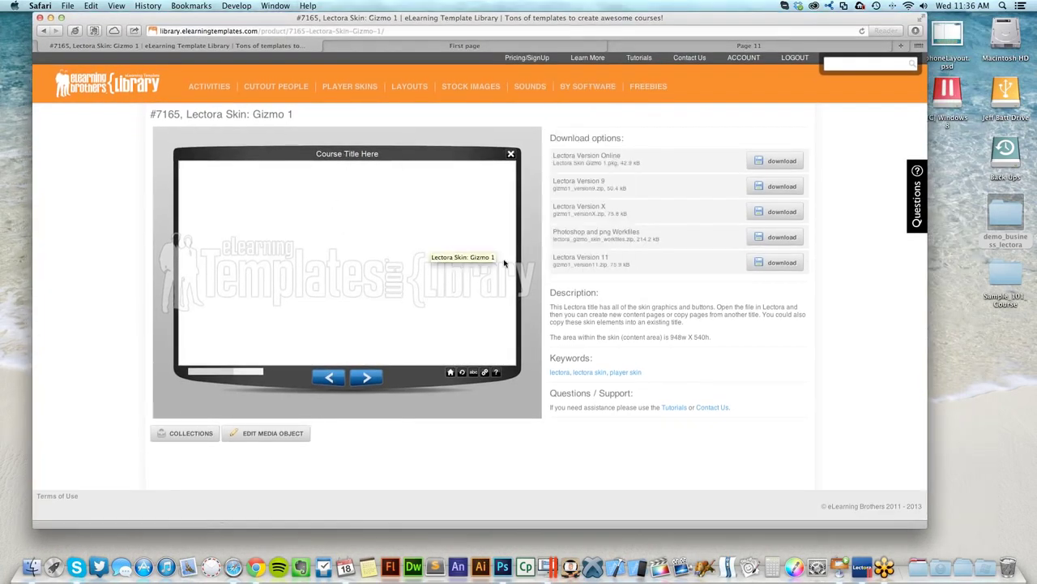
{"action": "left_click_drag", "start_coordinate": [560, 257], "coordinate": [600, 258]}
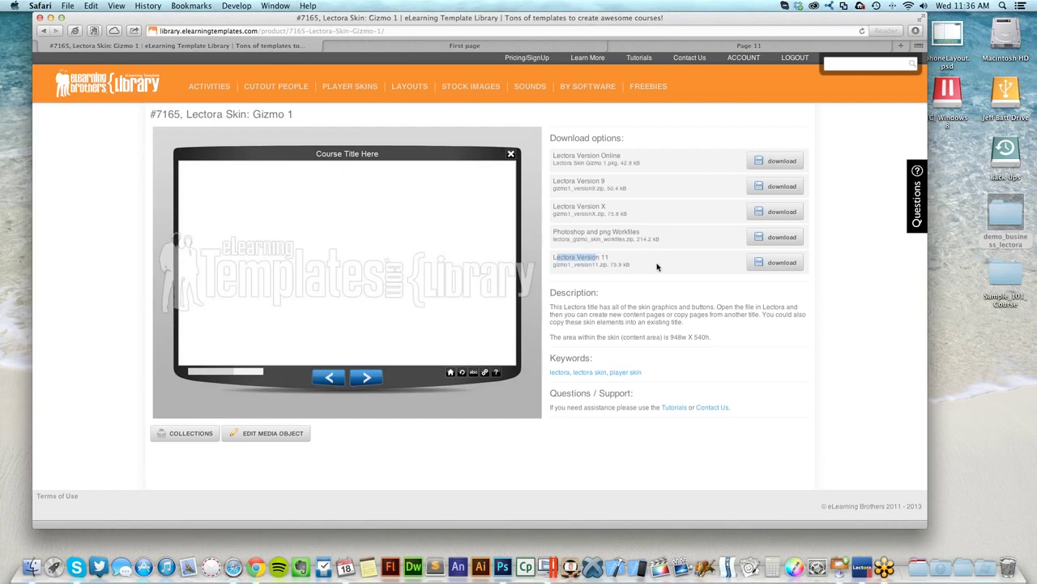
{"action": "left_click", "coordinate": [705, 271]}
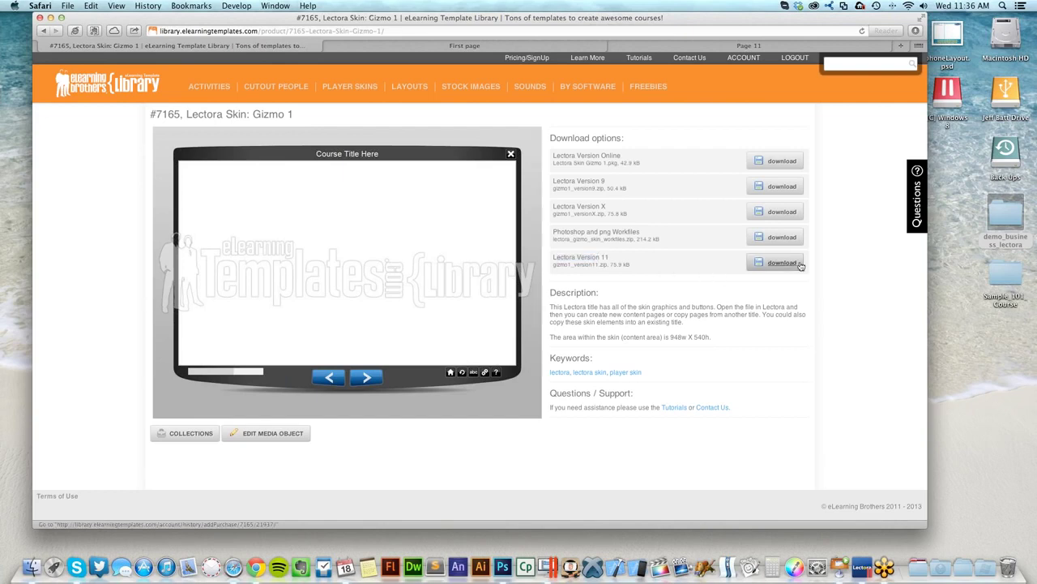
{"action": "left_click", "coordinate": [783, 263]}
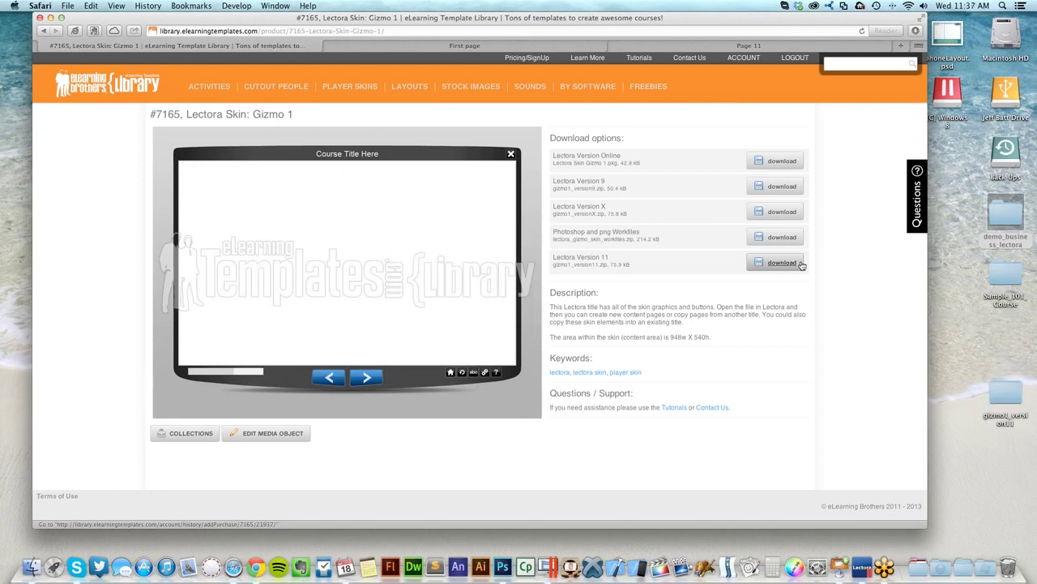
Step: Place the downloaded gizmo1_version11 folder below Sample_101_Course on the desktop and rename it Sample_Course
{"action": "left_click_drag", "start_coordinate": [1009, 402], "coordinate": [1008, 355]}
{"action": "left_click", "coordinate": [1006, 360]}
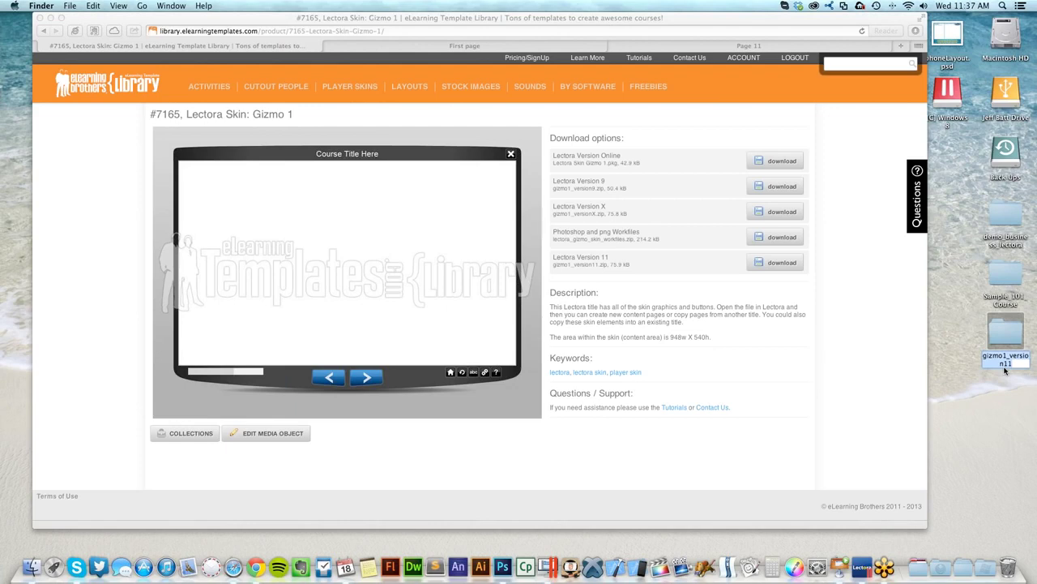
{"action": "type", "text": "Sample"}
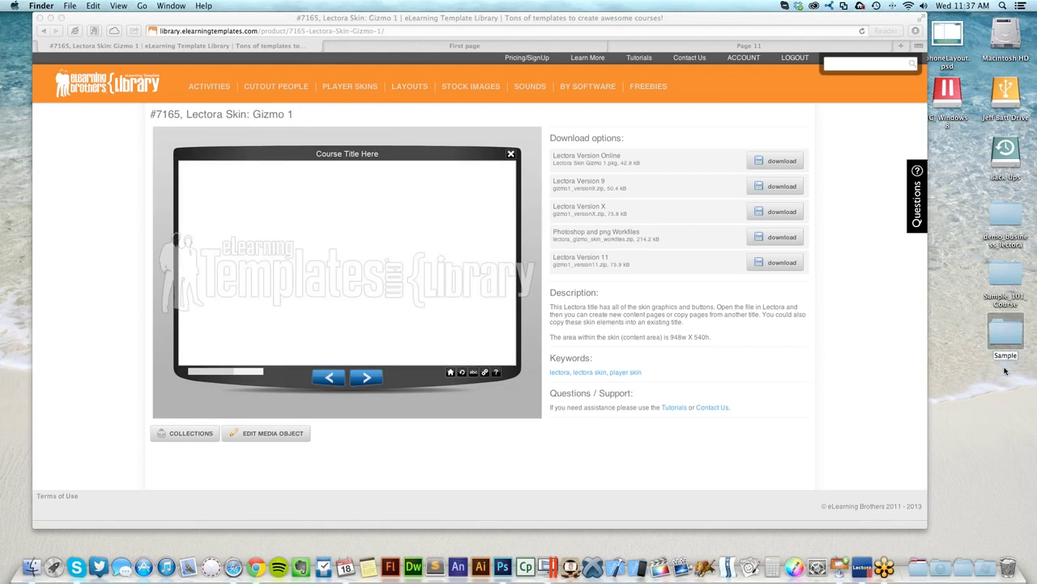
{"action": "type", "text": "_Course"}
{"action": "key", "text": "Return"}
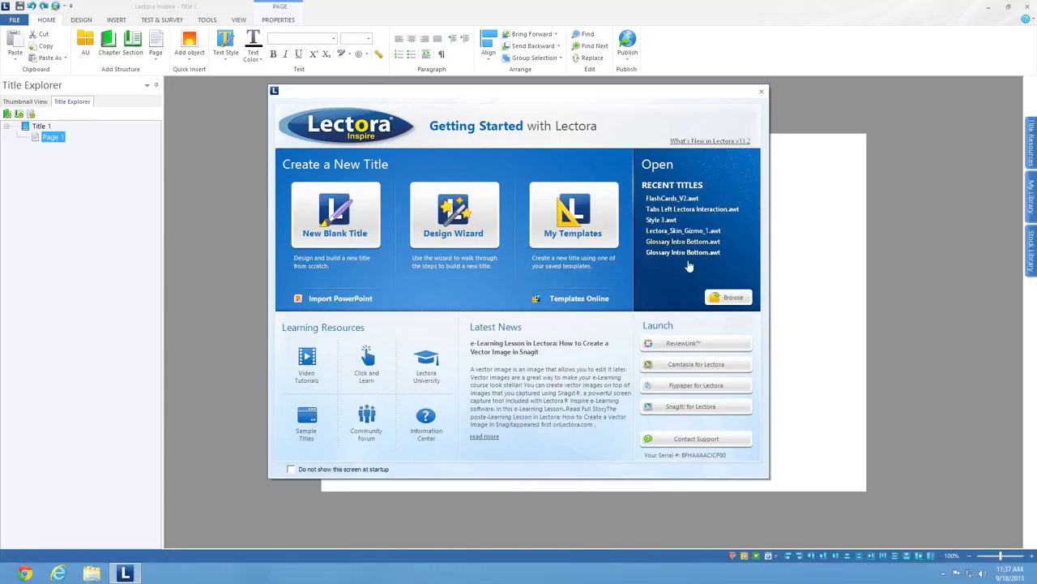
Step: Switch to Lectora and open the Lectora_Skin_Gizmo_1 title from the Sample_Course folder on the Mac desktop
{"action": "left_click", "coordinate": [726, 299]}
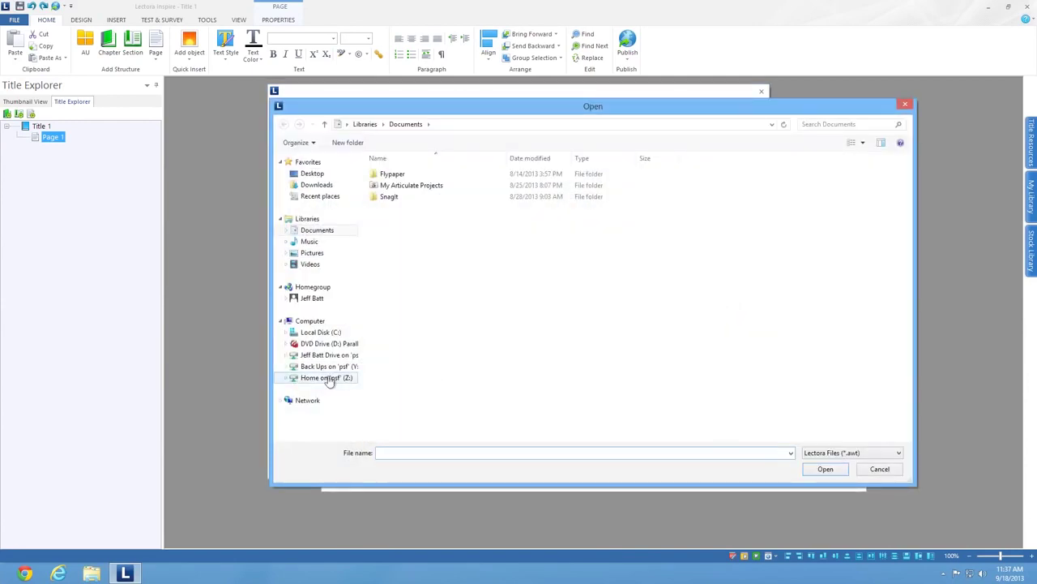
{"action": "left_click", "coordinate": [327, 379]}
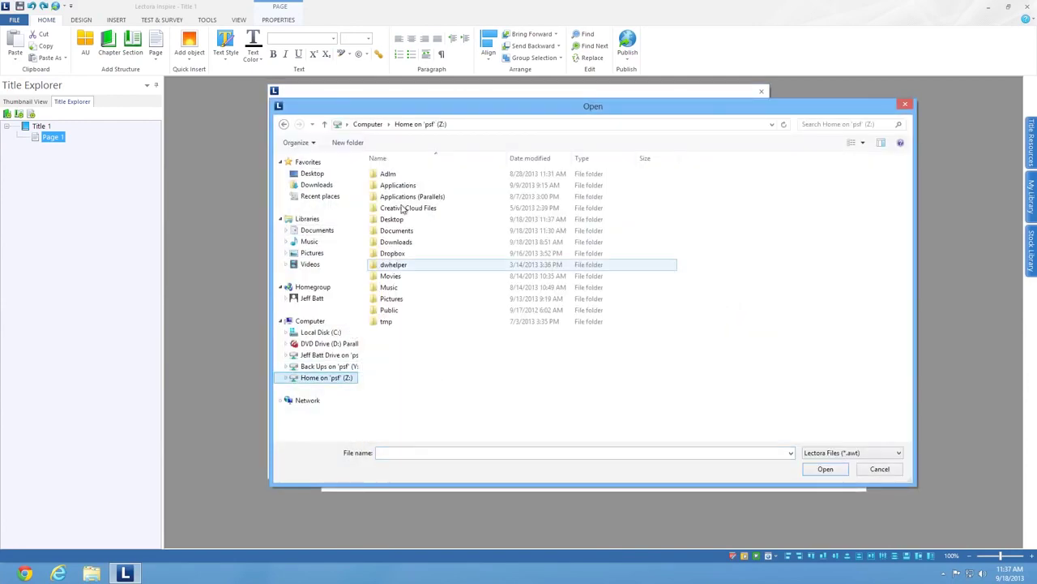
{"action": "double_click", "coordinate": [423, 223]}
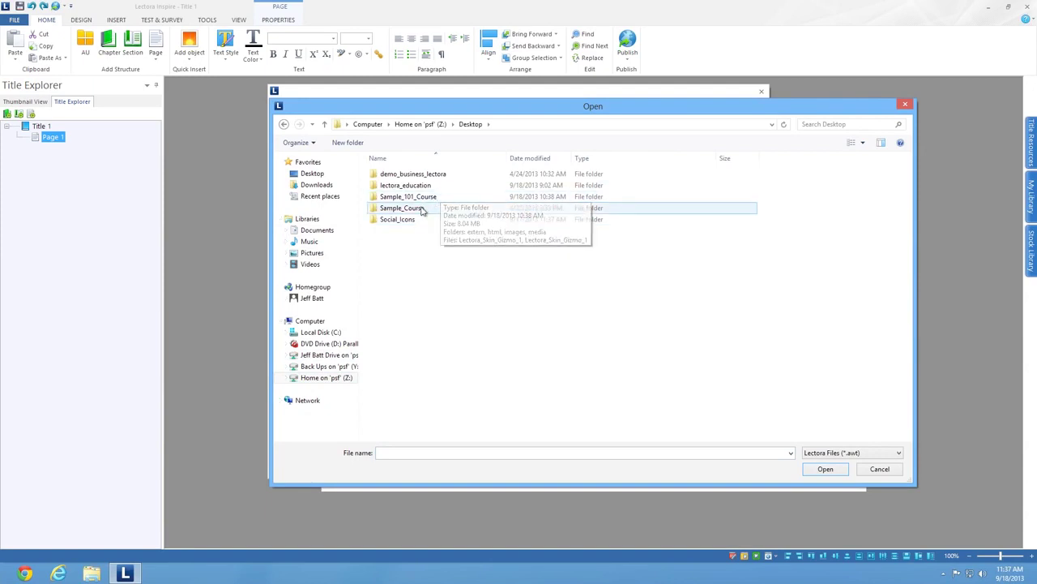
{"action": "double_click", "coordinate": [421, 209]}
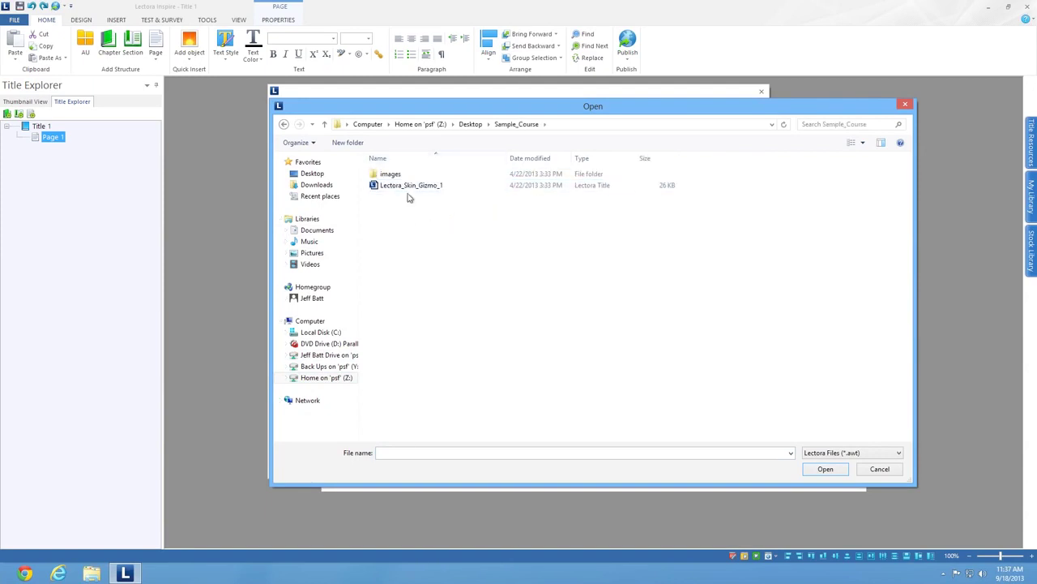
{"action": "left_click", "coordinate": [432, 189]}
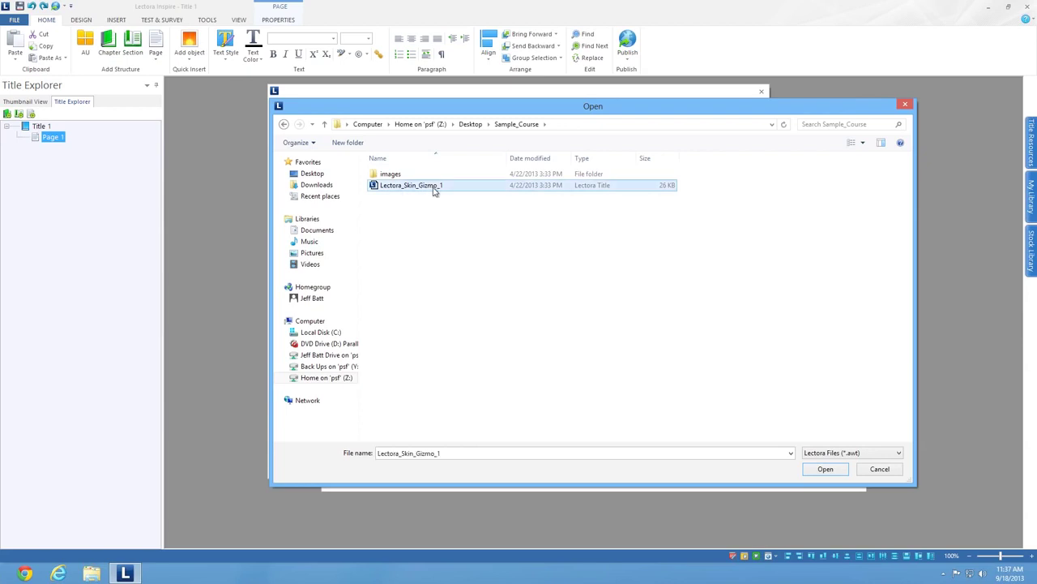
{"action": "double_click", "coordinate": [446, 191]}
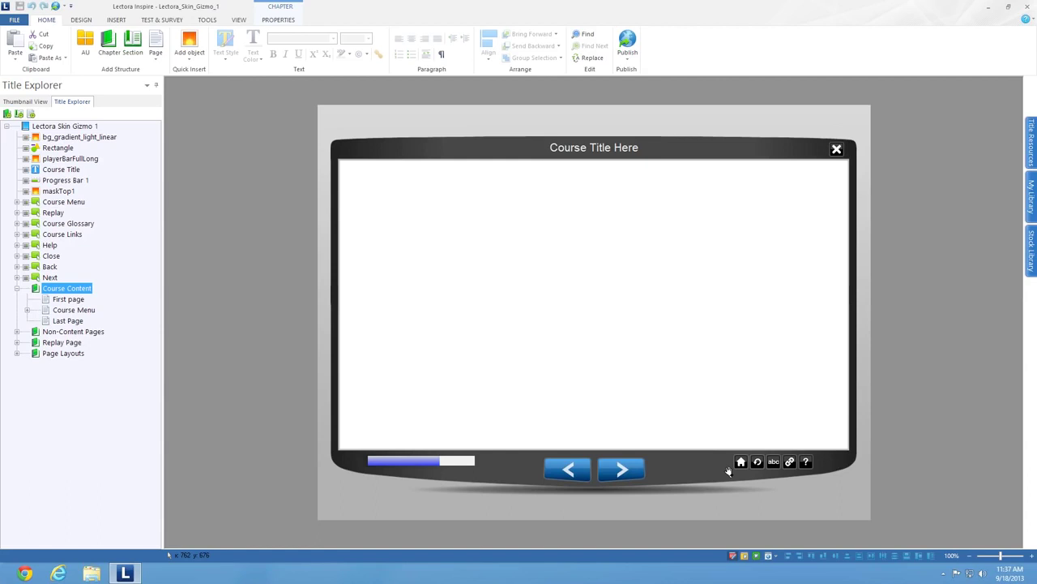
Step: Delete the Course Menu page from the Course Content chapter
{"action": "left_click", "coordinate": [85, 311]}
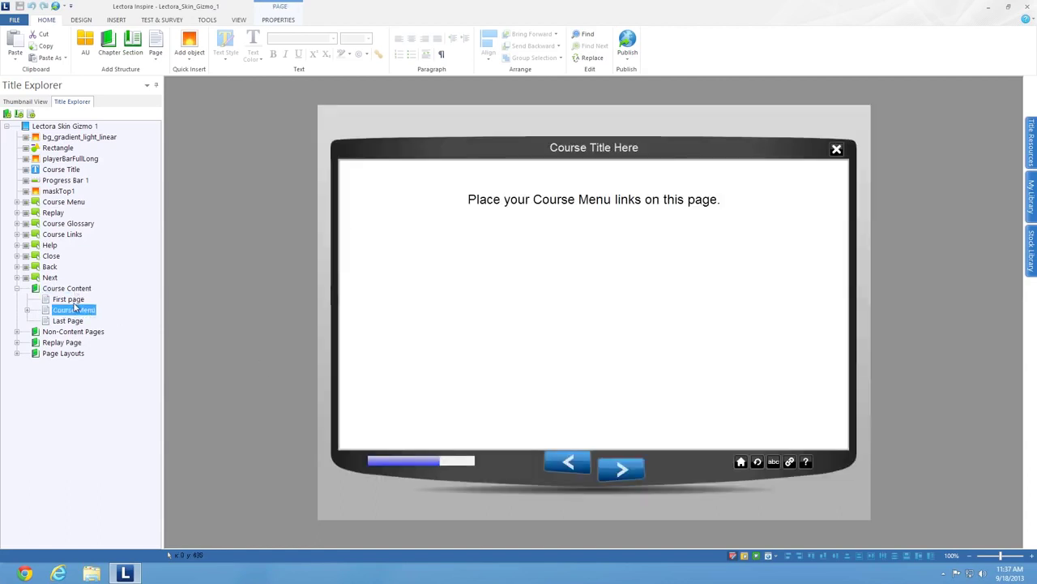
{"action": "right_click", "coordinate": [85, 311]}
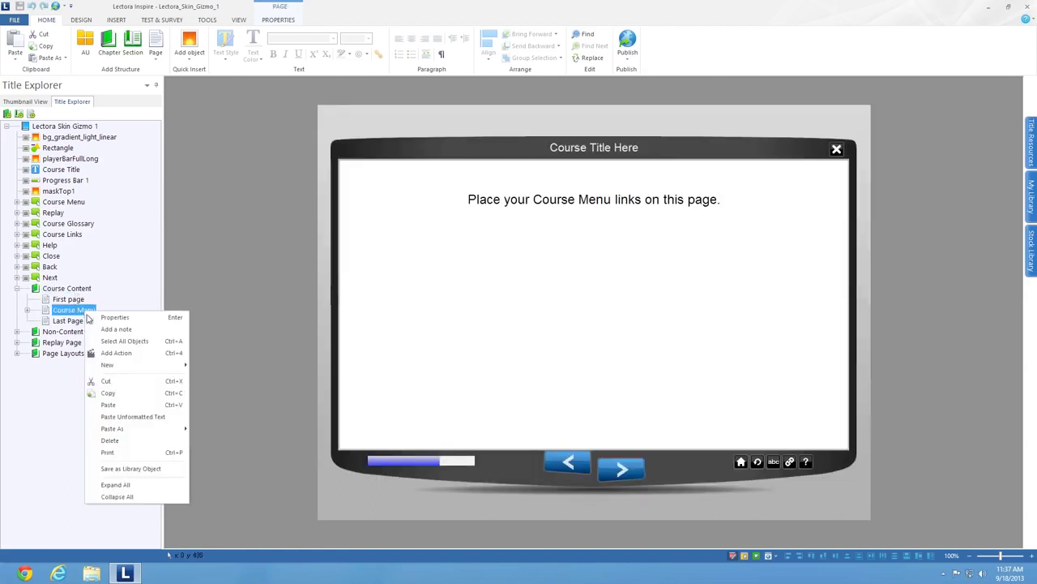
{"action": "left_click", "coordinate": [126, 440]}
Step: Add a page after First page in the Course Content chapter and name it Second Page
{"action": "left_click", "coordinate": [80, 300]}
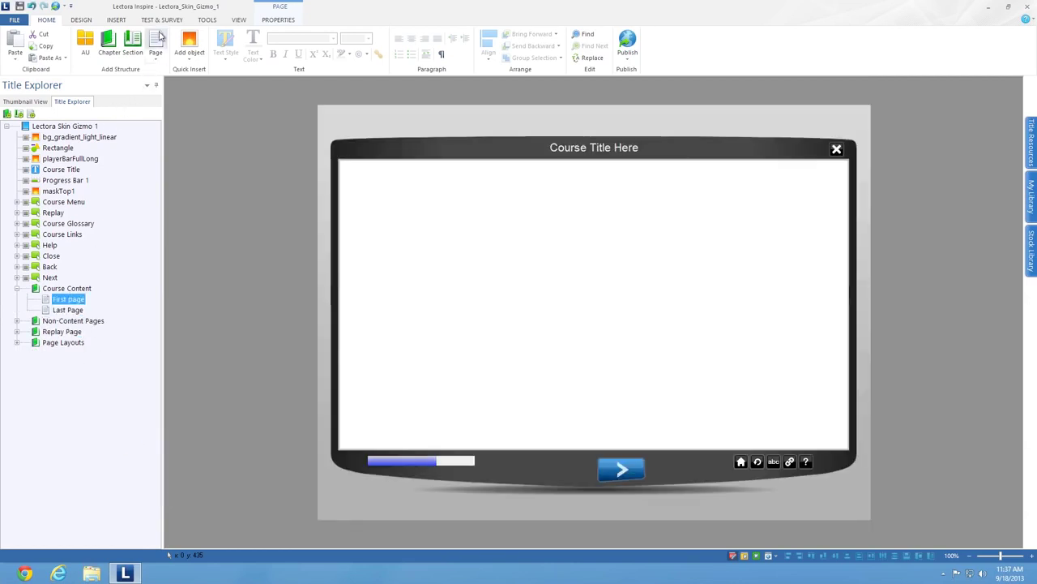
{"action": "left_click", "coordinate": [160, 40]}
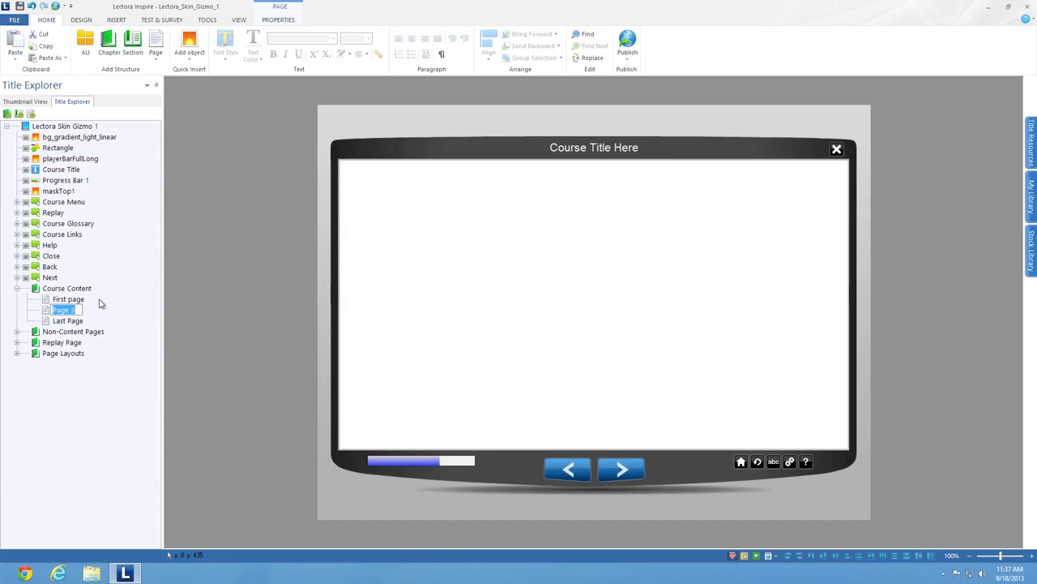
{"action": "type", "text": "Second Page"}
{"action": "key", "text": "Return"}
Step: Switch to Safari, download the Gizmo 1 skin's Photoshop and png Workfiles, and place the downloaded folder below Sample_Course on the desktop
{"action": "left_click", "coordinate": [356, 151]}
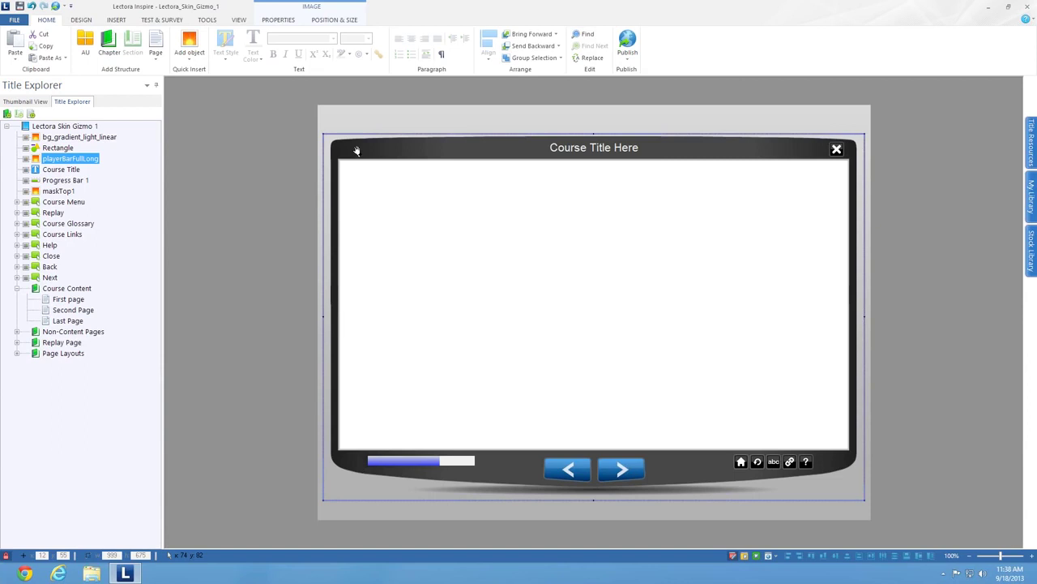
{"action": "key", "text": "ctrl+Left"}
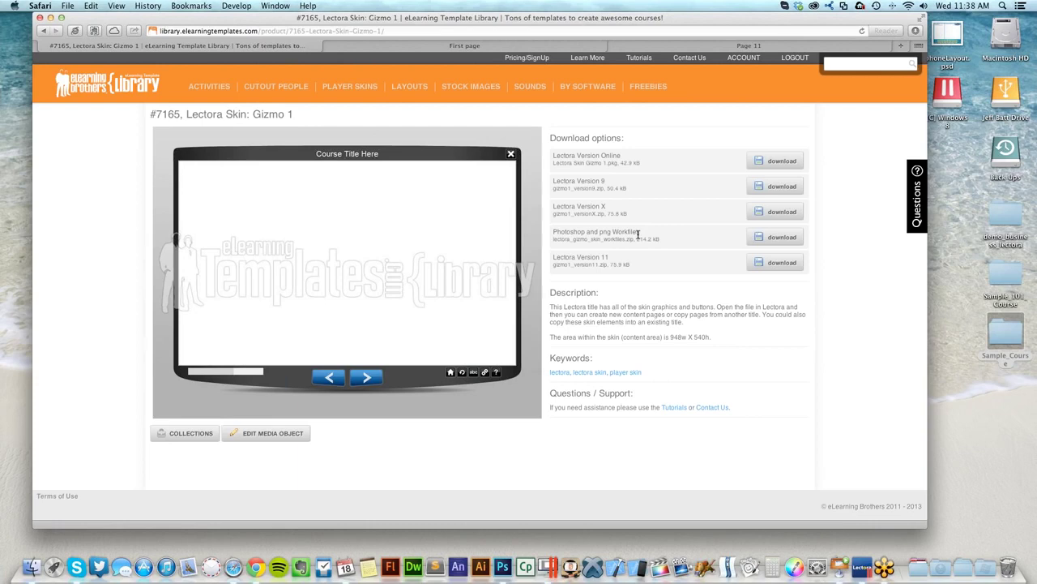
{"action": "left_click", "coordinate": [784, 243]}
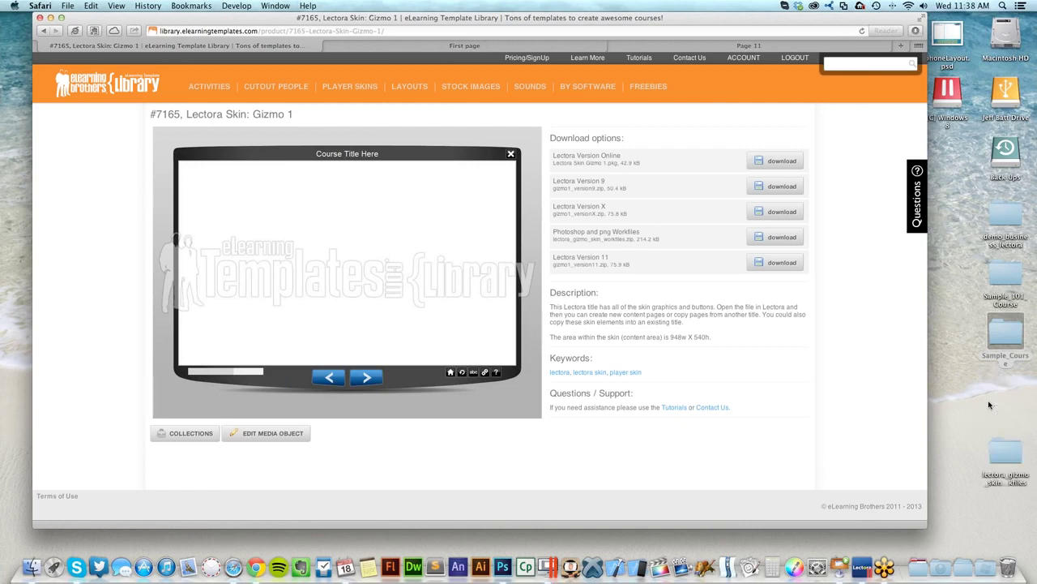
{"action": "left_click_drag", "start_coordinate": [1009, 450], "coordinate": [1013, 391]}
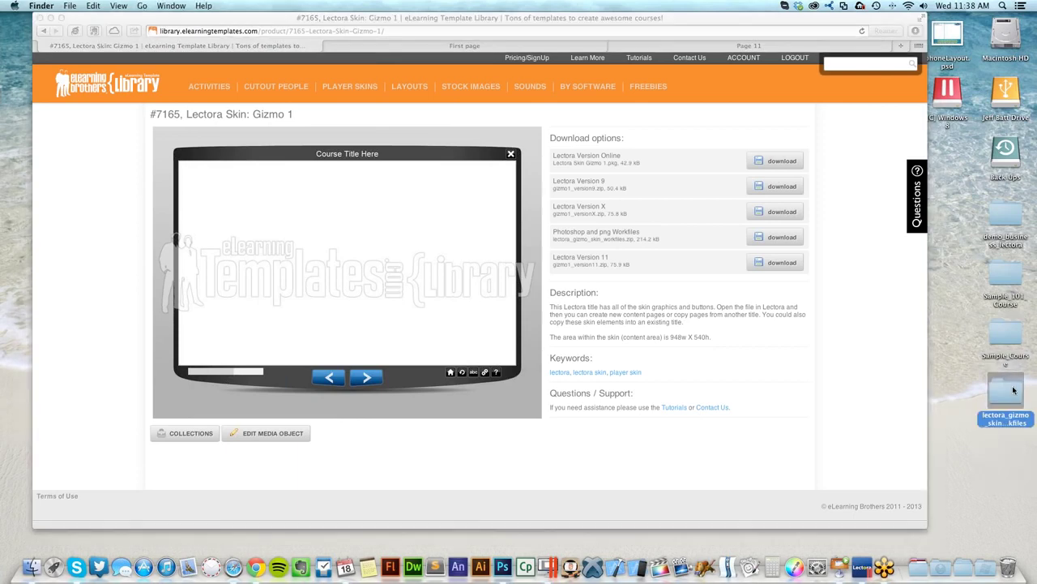
Step: Open the lectora_gizmo_skin_workfiles folder, move its window higher on the desktop and select the Graphics (pngs) folder
{"action": "double_click", "coordinate": [1013, 392]}
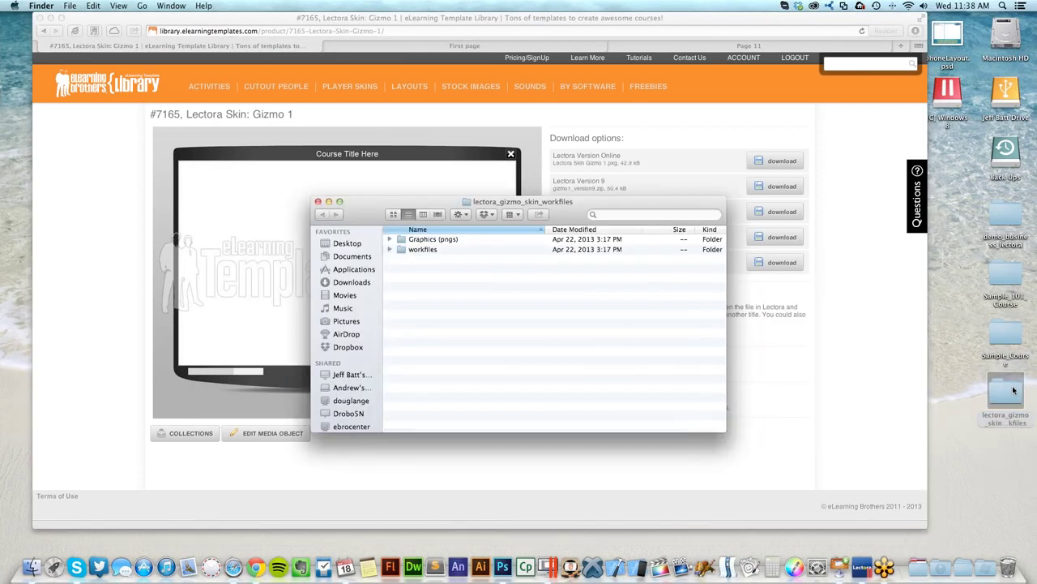
{"action": "left_click_drag", "start_coordinate": [562, 213], "coordinate": [577, 91]}
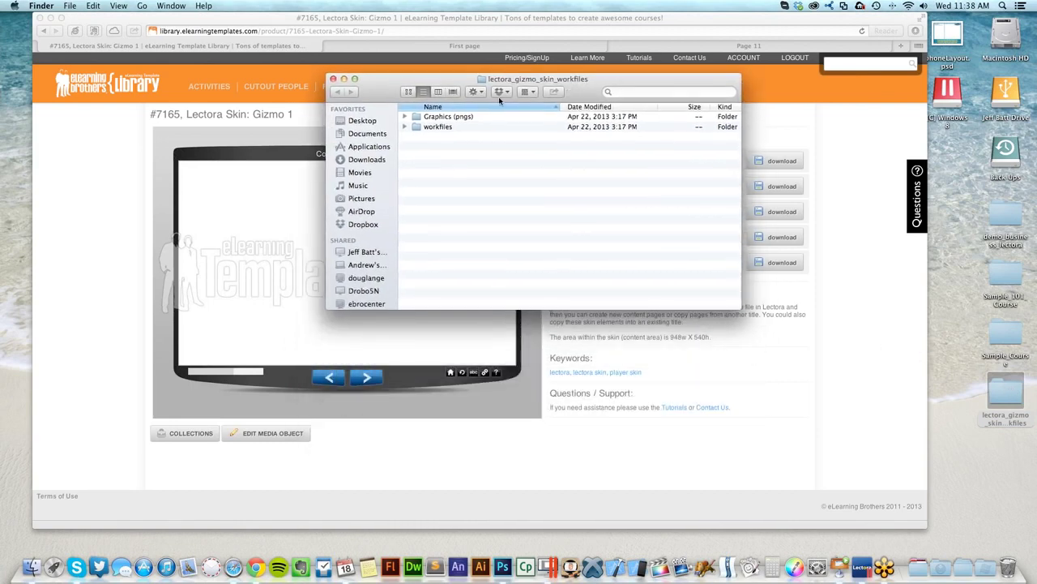
{"action": "left_click", "coordinate": [469, 118]}
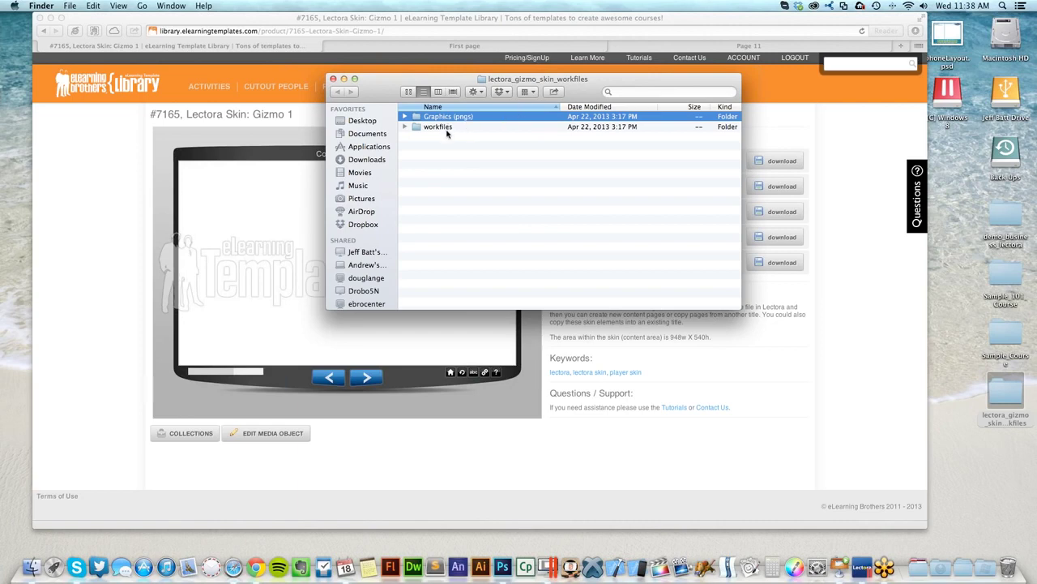
Step: Open the Graphics (pngs) folder and look over its playerBarFullLong.png, Background Gradients and Buttons items
{"action": "double_click", "coordinate": [438, 119]}
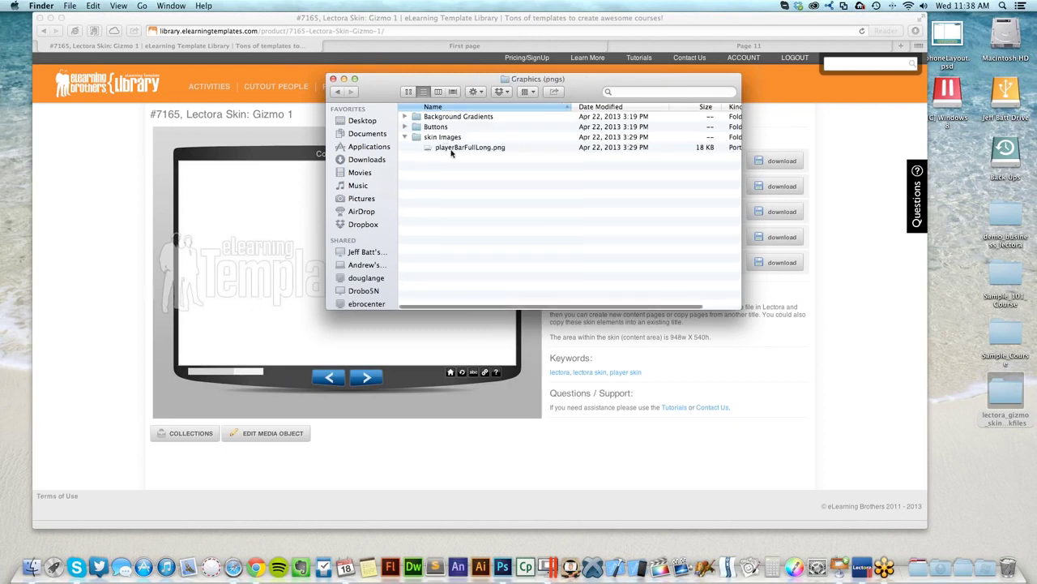
{"action": "left_click", "coordinate": [451, 150]}
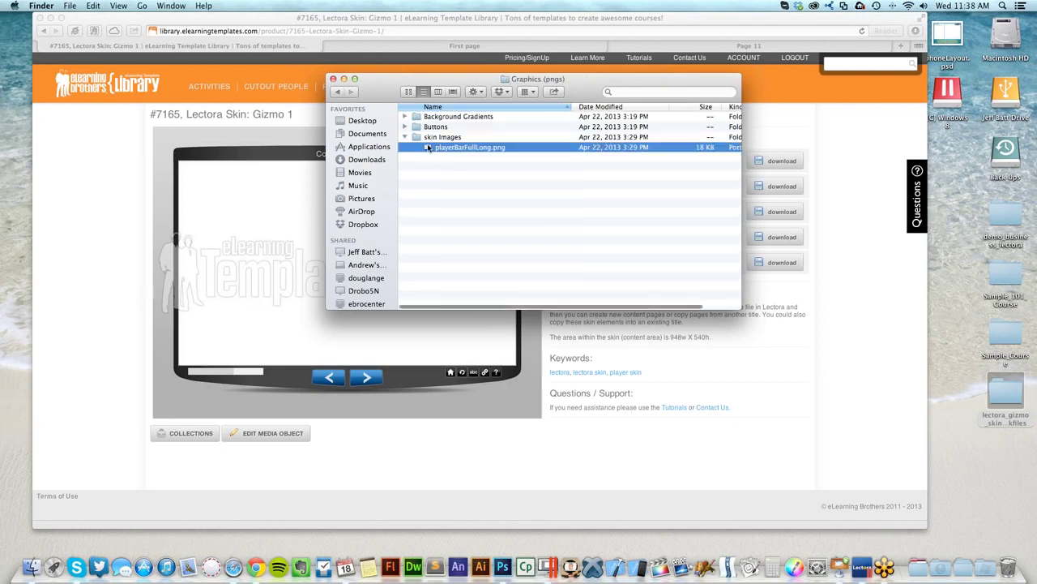
{"action": "left_click", "coordinate": [466, 118]}
{"action": "left_click", "coordinate": [450, 127]}
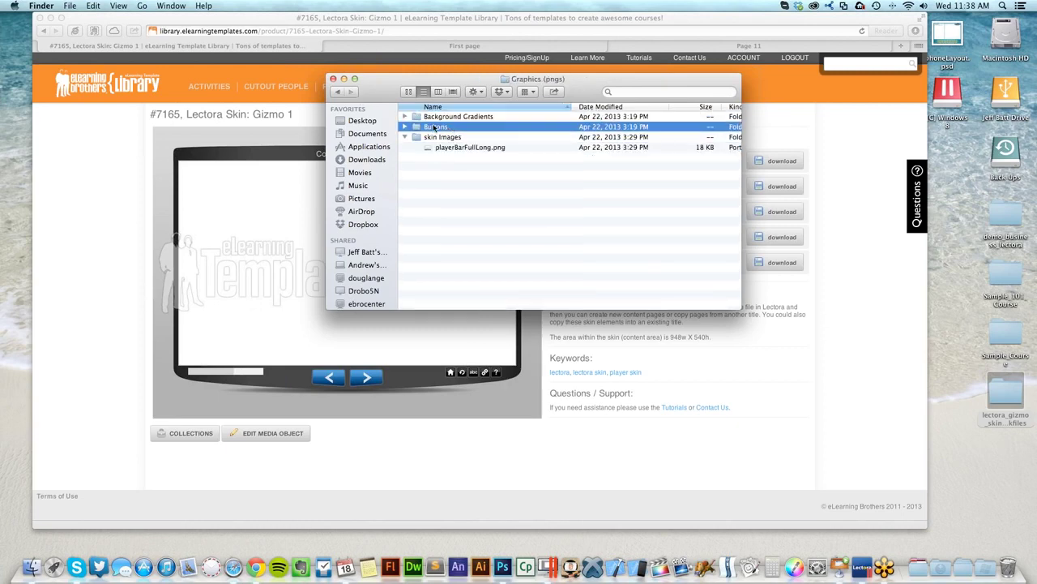
Step: Go back to the workfiles folder, open its skin Images subfolder and select playerBarFullLong.psd
{"action": "key", "text": "super+bracketleft"}
{"action": "left_click", "coordinate": [447, 130]}
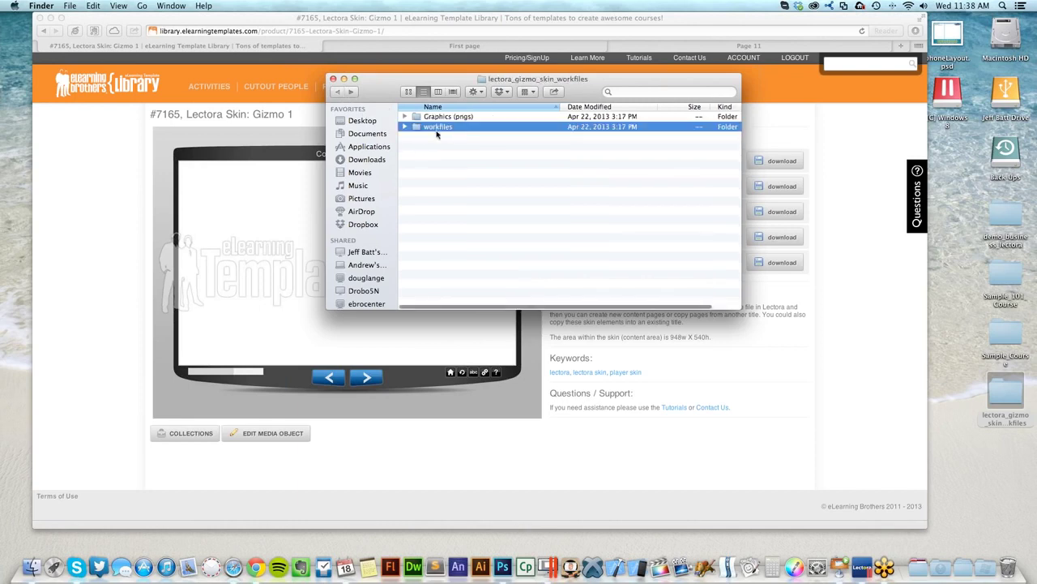
{"action": "left_click", "coordinate": [405, 128]}
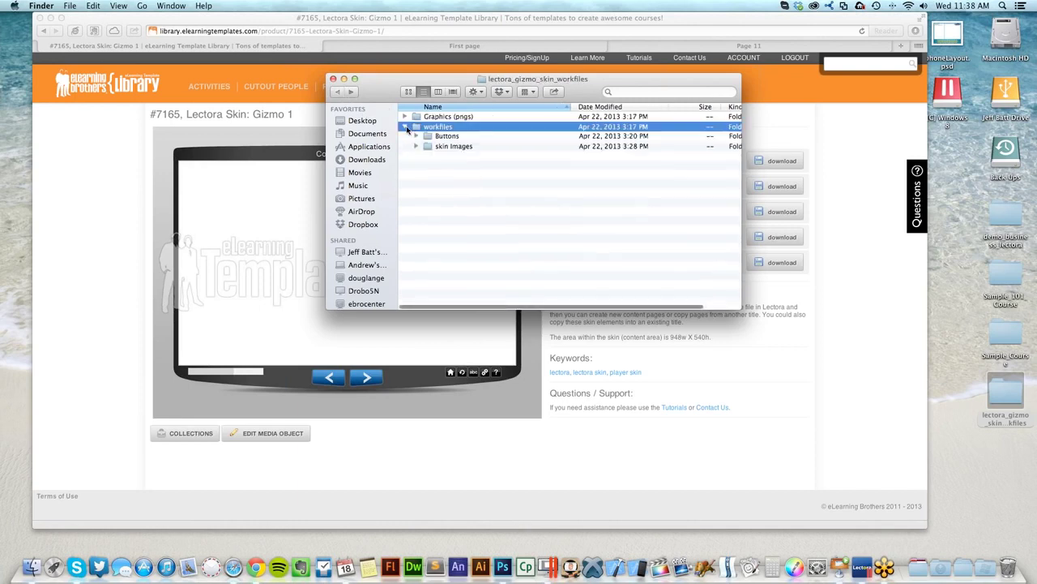
{"action": "double_click", "coordinate": [452, 129]}
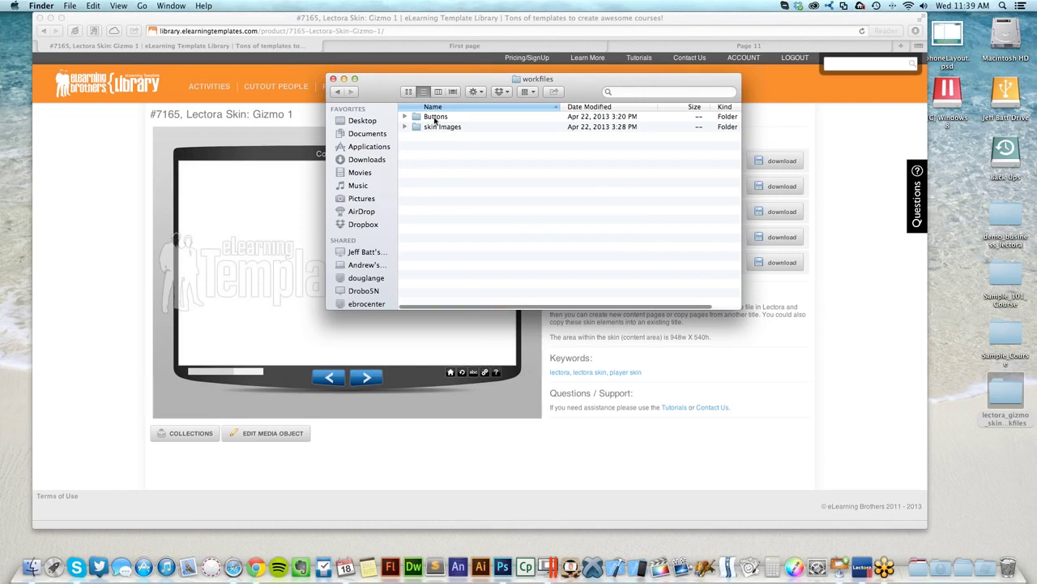
{"action": "left_click", "coordinate": [444, 129]}
{"action": "double_click", "coordinate": [470, 128]}
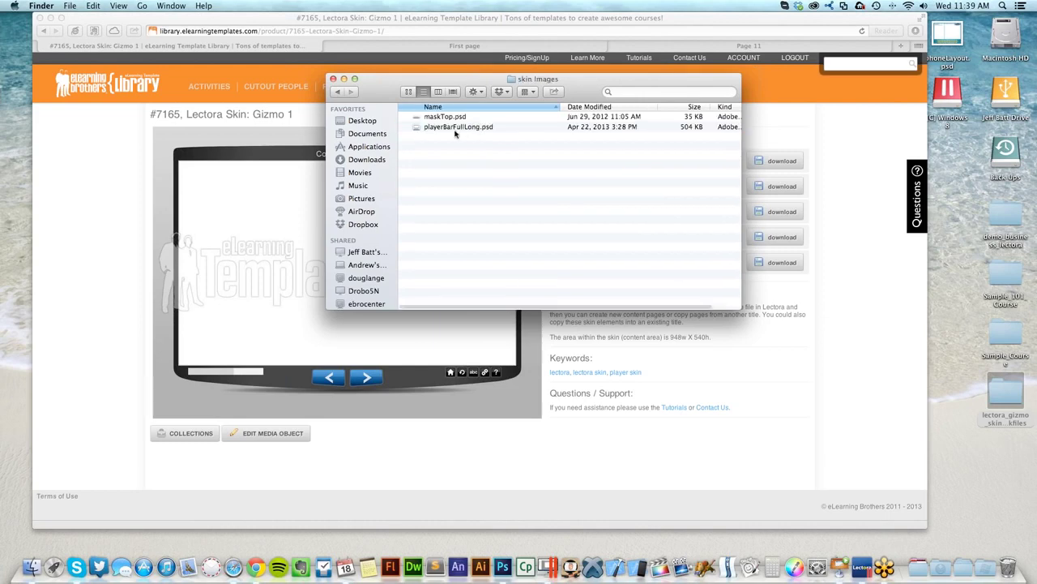
{"action": "left_click", "coordinate": [474, 128]}
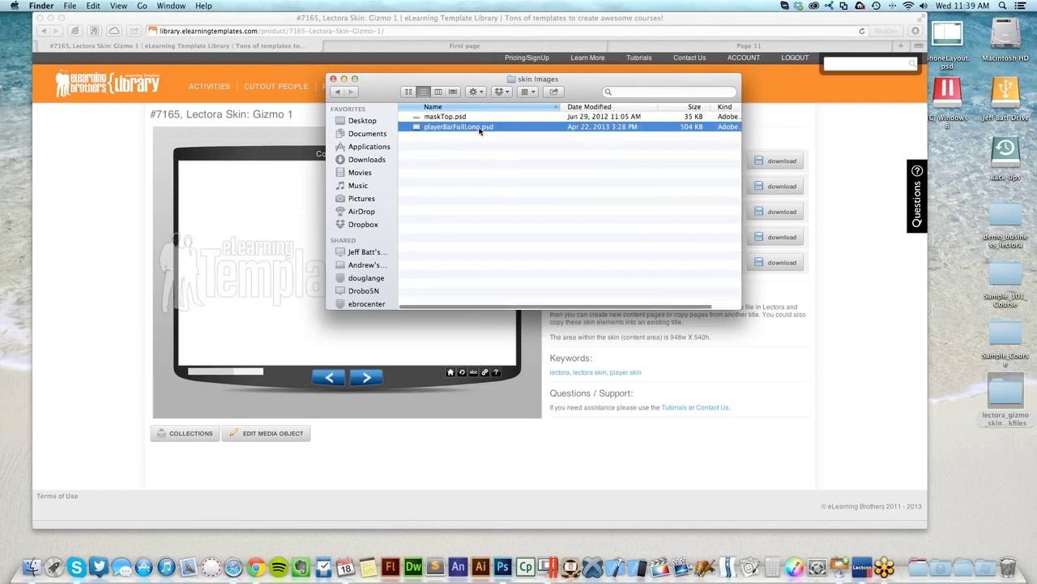
Step: Open playerBarFullLong.psd in Photoshop and move its window onto the desktop showing Safari to view the skin's layers
{"action": "double_click", "coordinate": [475, 129]}
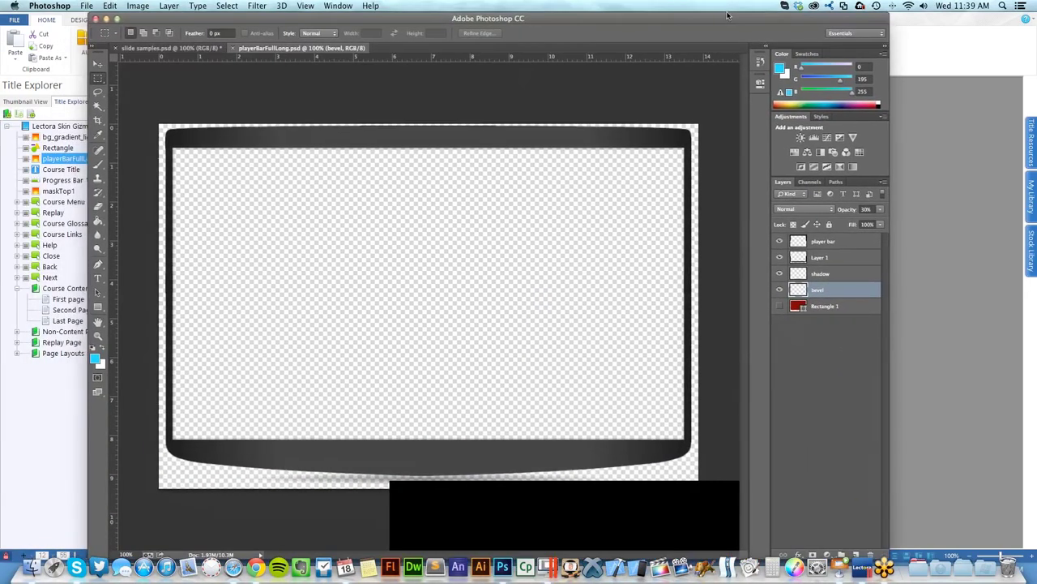
{"action": "key", "text": "ctrl+Up"}
{"action": "left_click_drag", "start_coordinate": [232, 370], "coordinate": [600, 52]}
{"action": "left_click", "coordinate": [600, 52]}
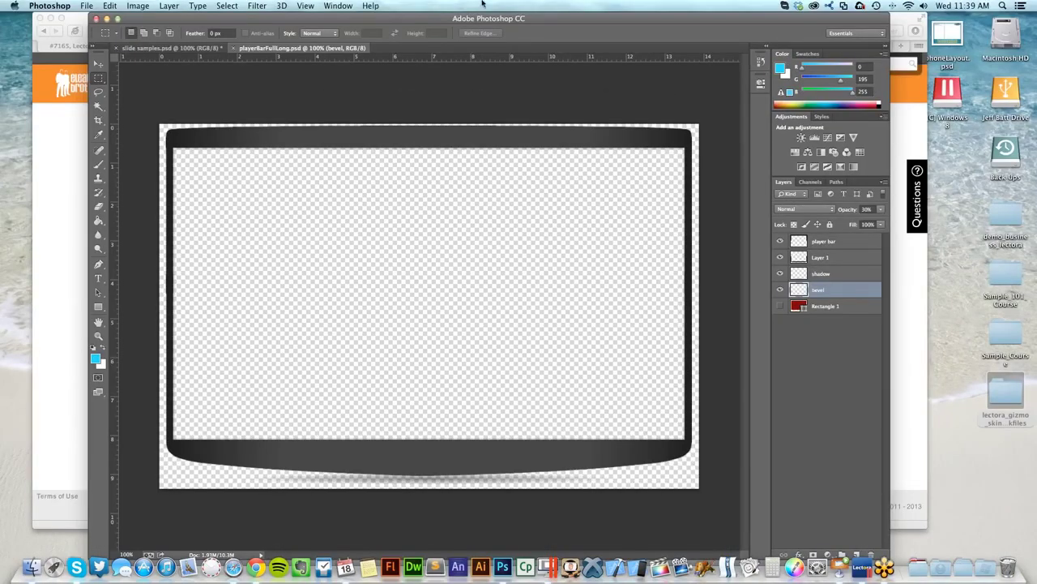
{"action": "left_click_drag", "start_coordinate": [474, 21], "coordinate": [490, 22]}
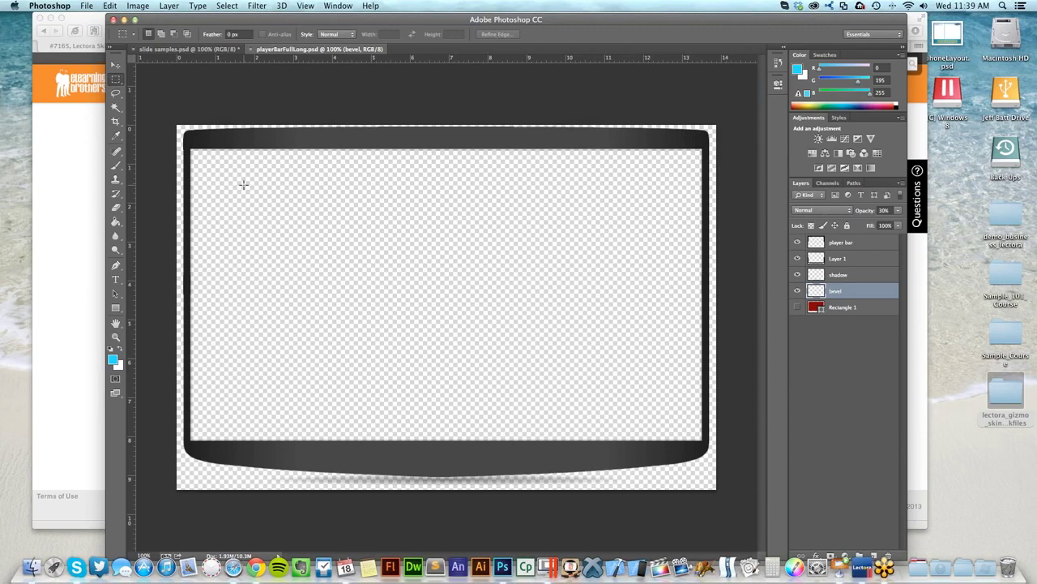
Step: Close playerBarFullLong.psd, return to Finder and open btn1.psd from the workfiles' Buttons folder in Photoshop
{"action": "key", "text": "super+w"}
{"action": "key", "text": "super+Tab"}
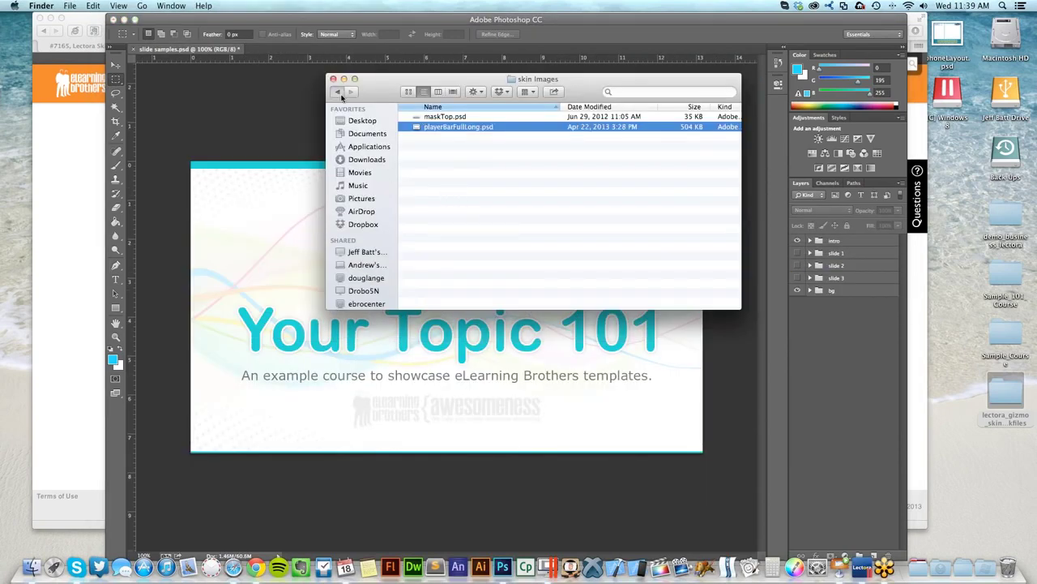
{"action": "left_click", "coordinate": [337, 91]}
{"action": "double_click", "coordinate": [422, 116]}
{"action": "double_click", "coordinate": [444, 128]}
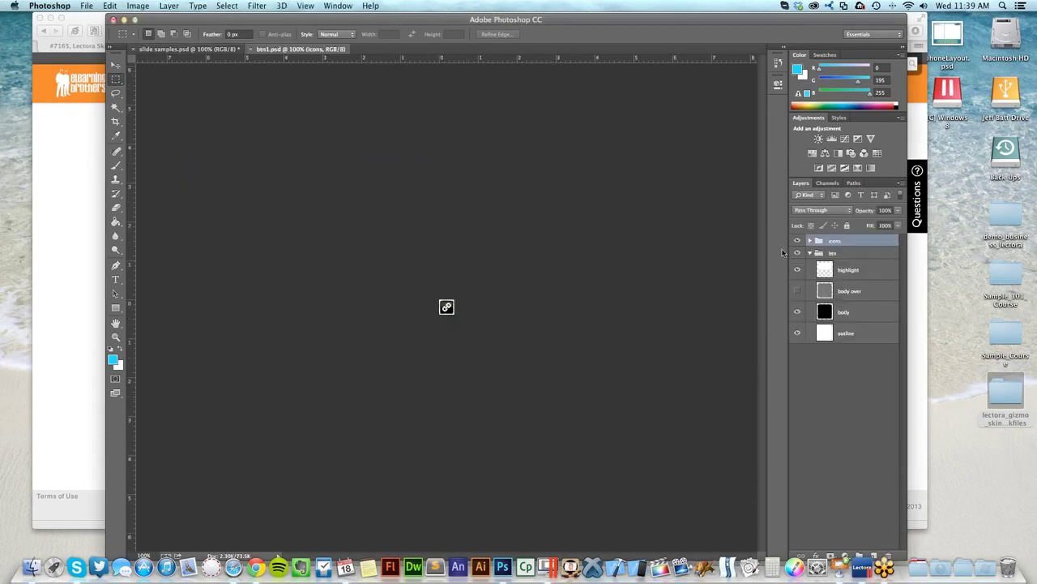
Step: Try a red Color Overlay on the button's body layer in btn1.psd
{"action": "left_click", "coordinate": [864, 295]}
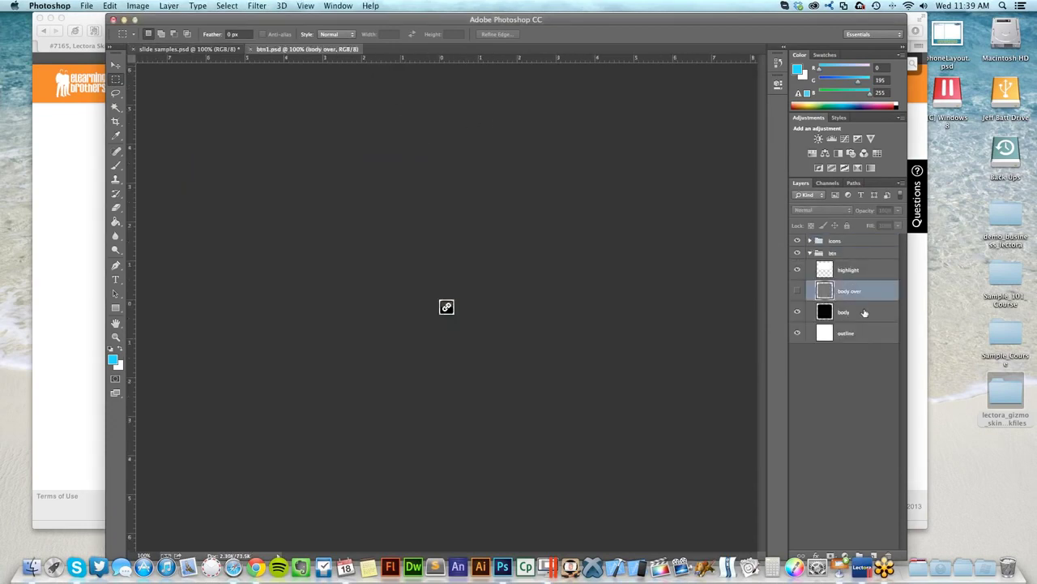
{"action": "left_click", "coordinate": [865, 312]}
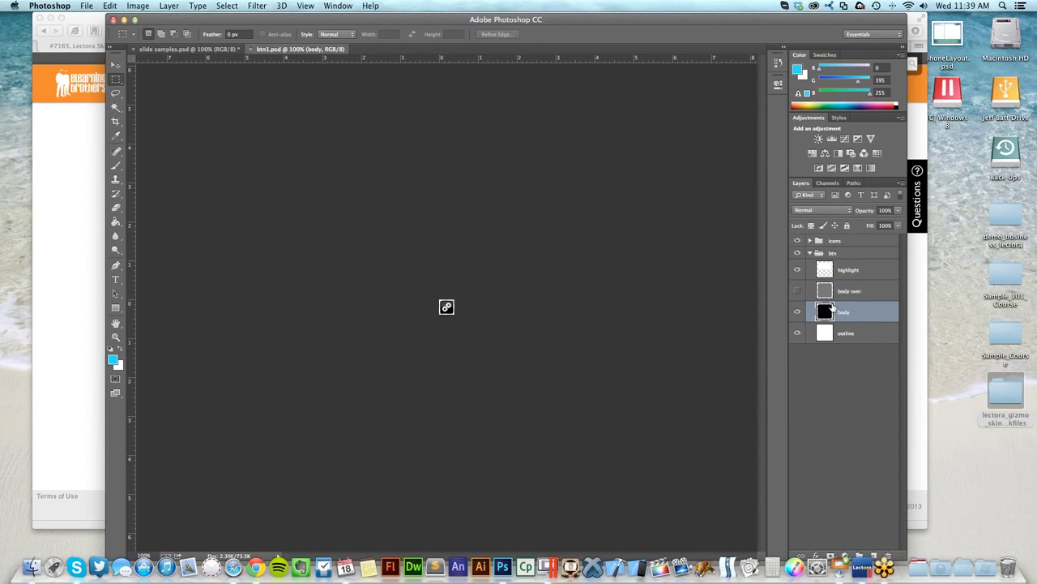
{"action": "double_click", "coordinate": [833, 312]}
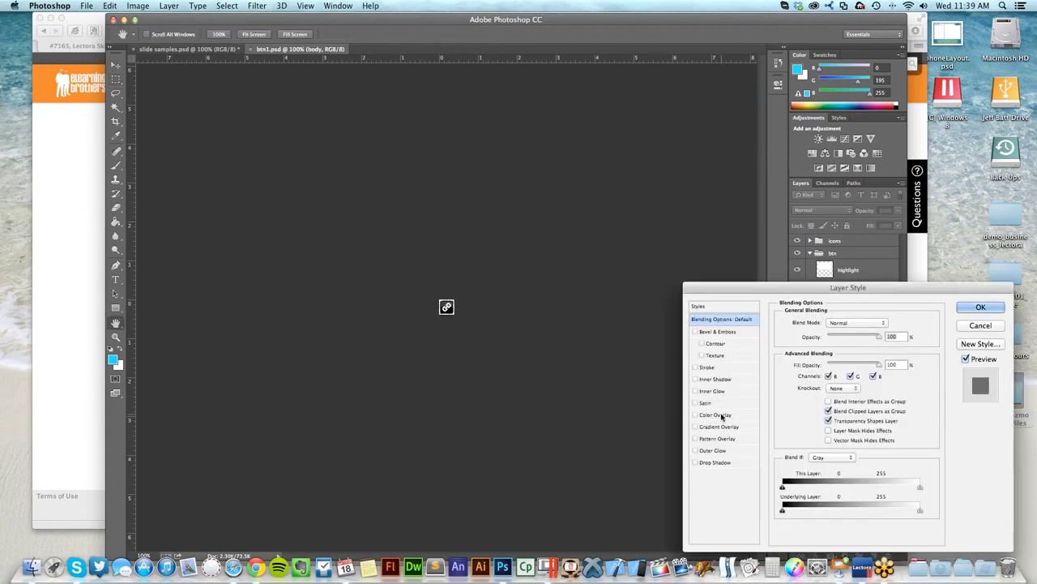
{"action": "left_click", "coordinate": [705, 415]}
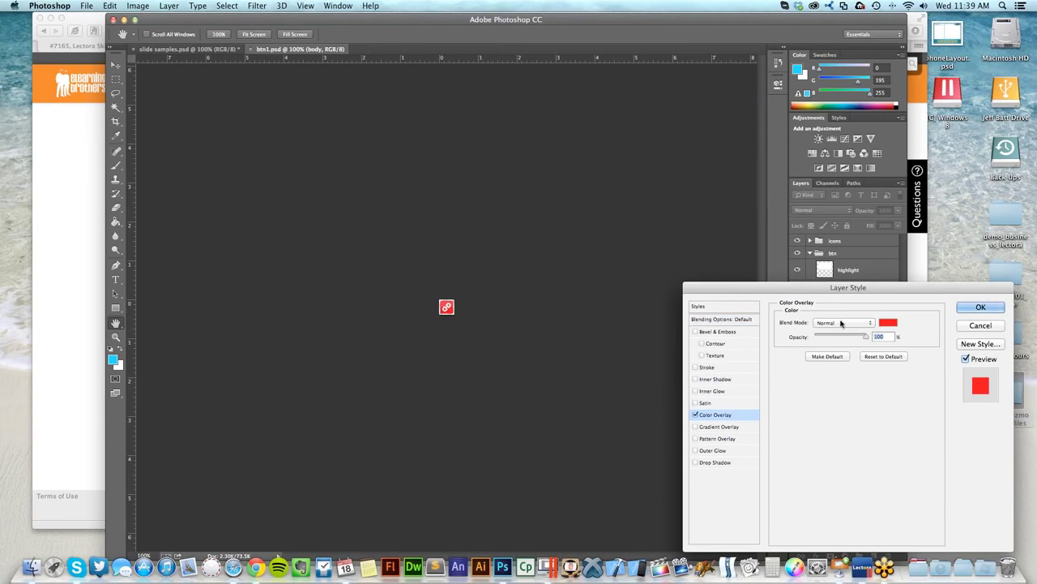
{"action": "left_click", "coordinate": [964, 325]}
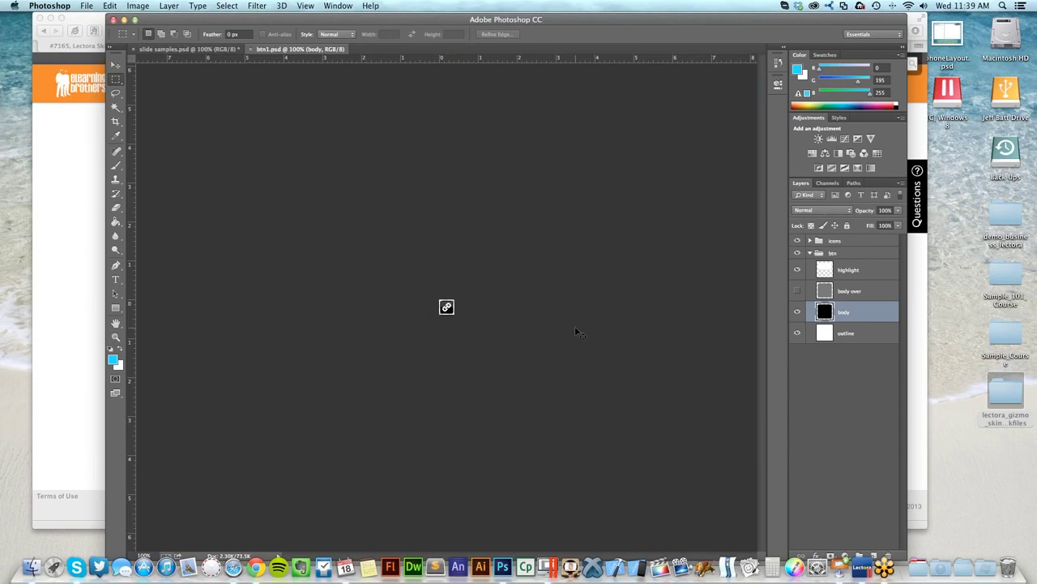
Step: Hide Photoshop, switch to Lectora Inspire and identify the skin's maskTop1 and playerBarFullLong images from the Second Page view
{"action": "key", "text": "super+h"}
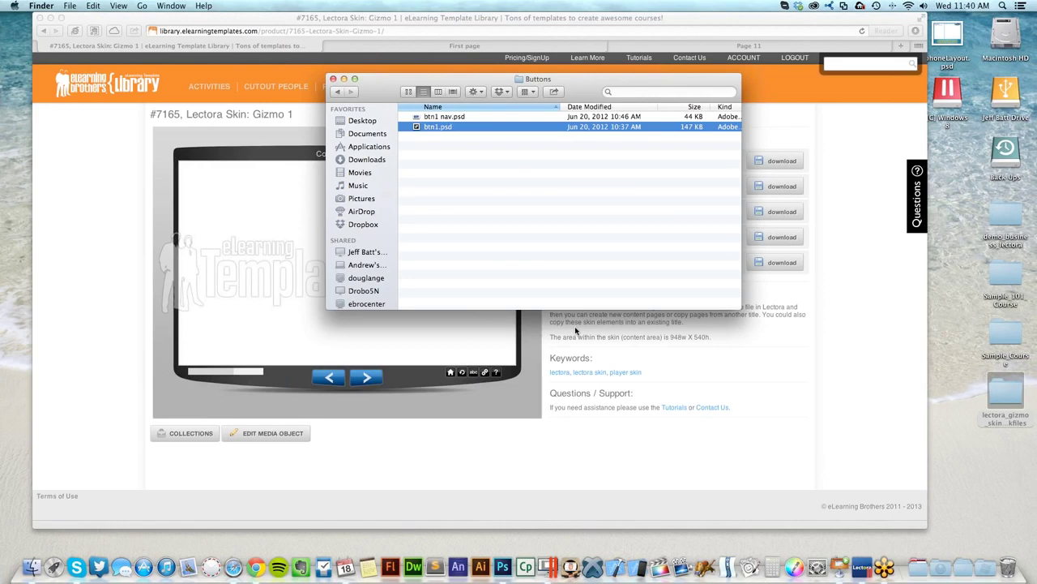
{"action": "key", "text": "super+Tab"}
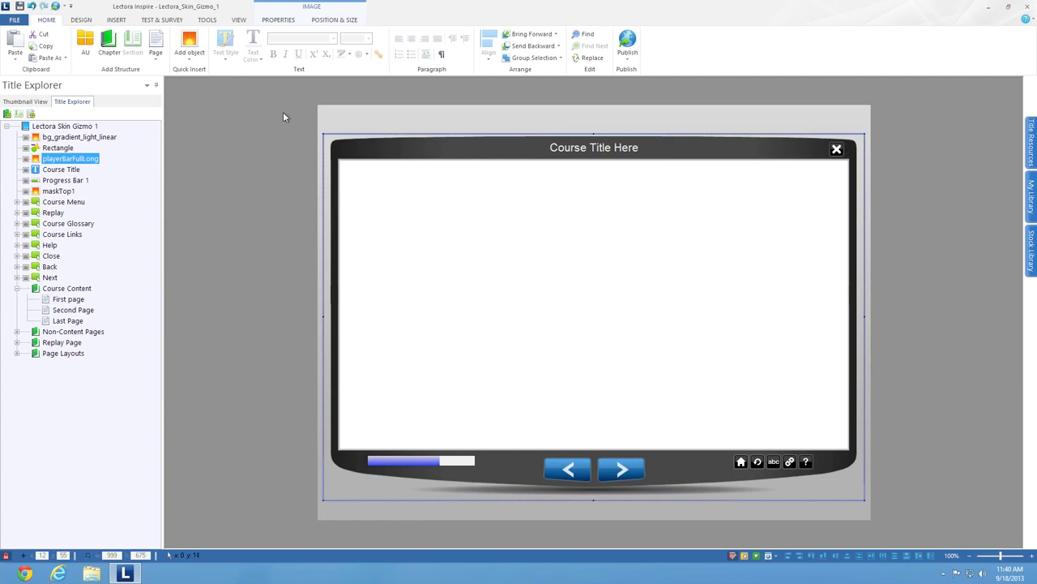
{"action": "key", "text": "Page_Down"}
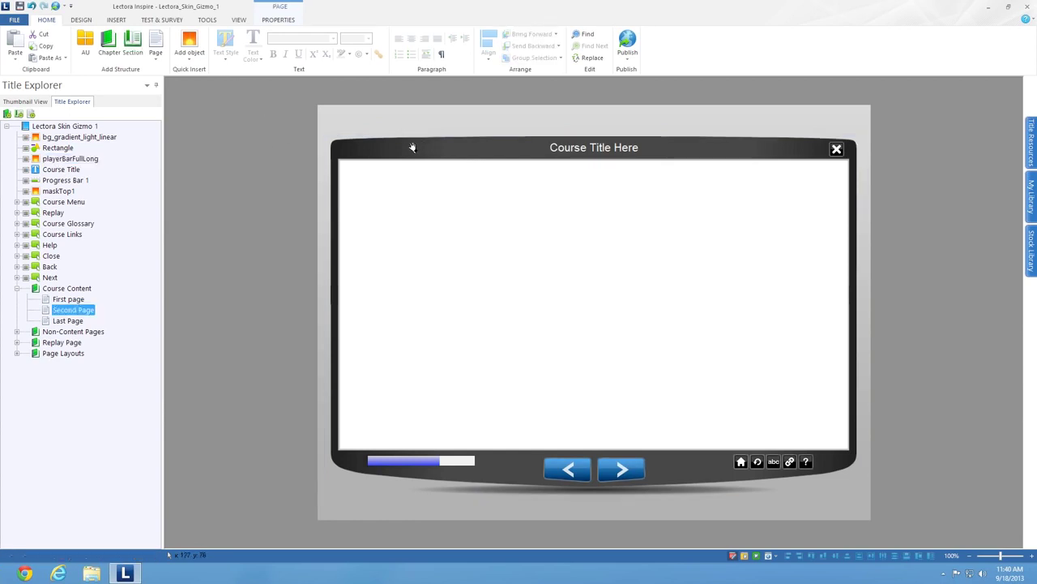
{"action": "left_click", "coordinate": [72, 190]}
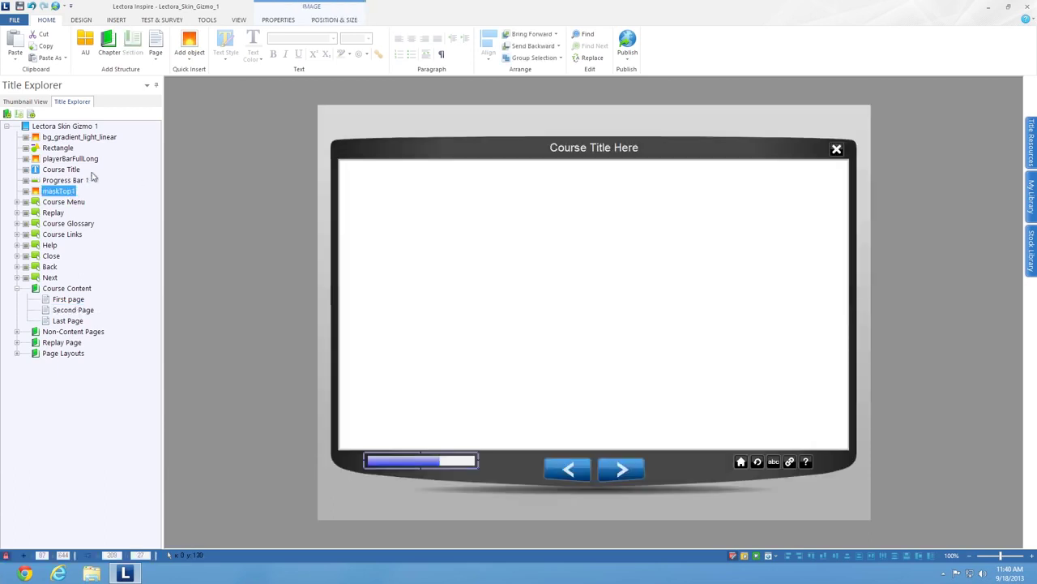
{"action": "left_click", "coordinate": [78, 159]}
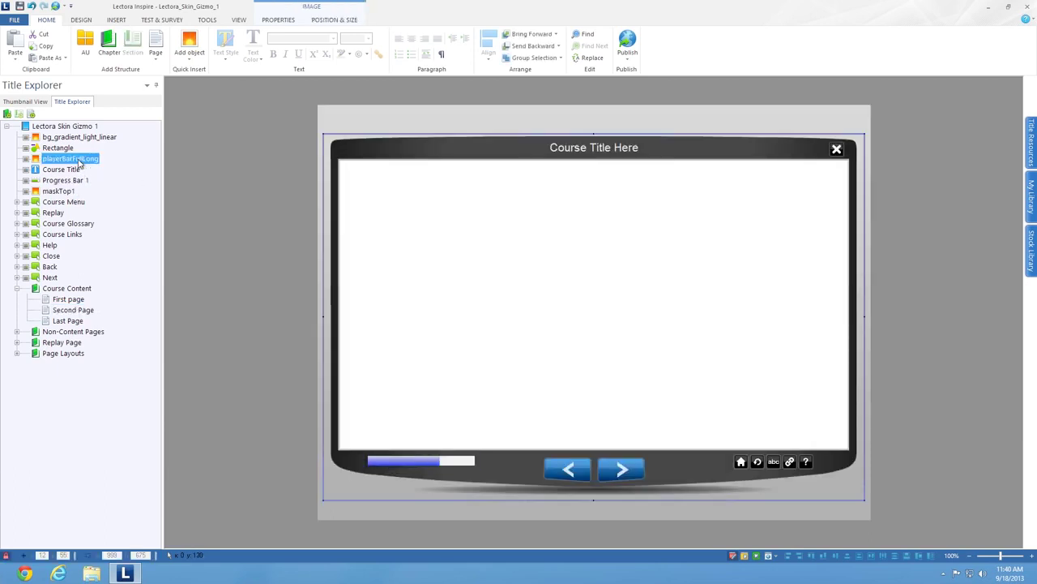
Step: Start adding an image to First page and select playerBarFullLong from the player subfolder of lectora_education
{"action": "left_click", "coordinate": [69, 299]}
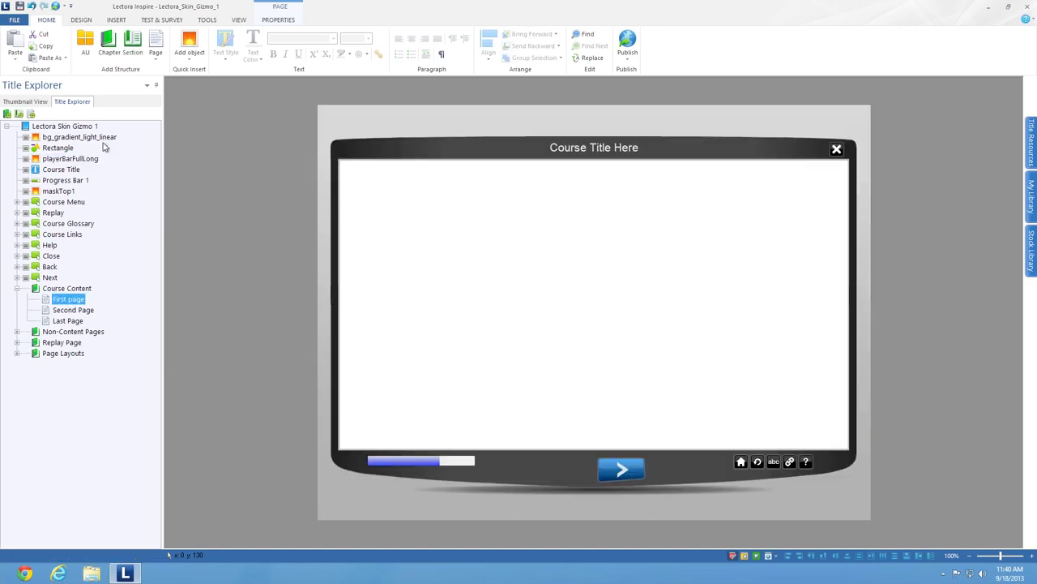
{"action": "left_click", "coordinate": [190, 41]}
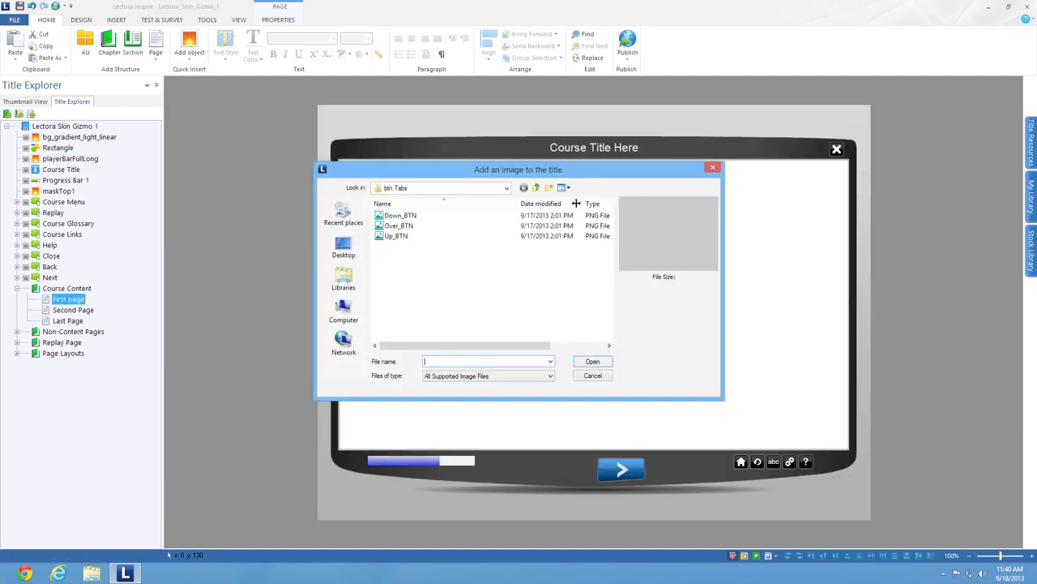
{"action": "left_click", "coordinate": [537, 188]}
{"action": "left_click", "coordinate": [537, 188]}
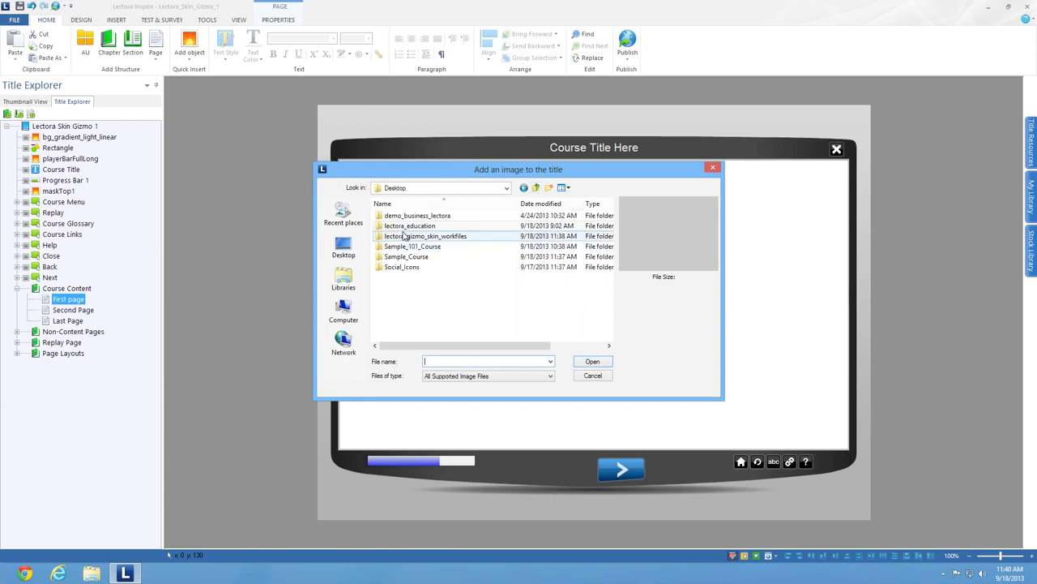
{"action": "double_click", "coordinate": [456, 239]}
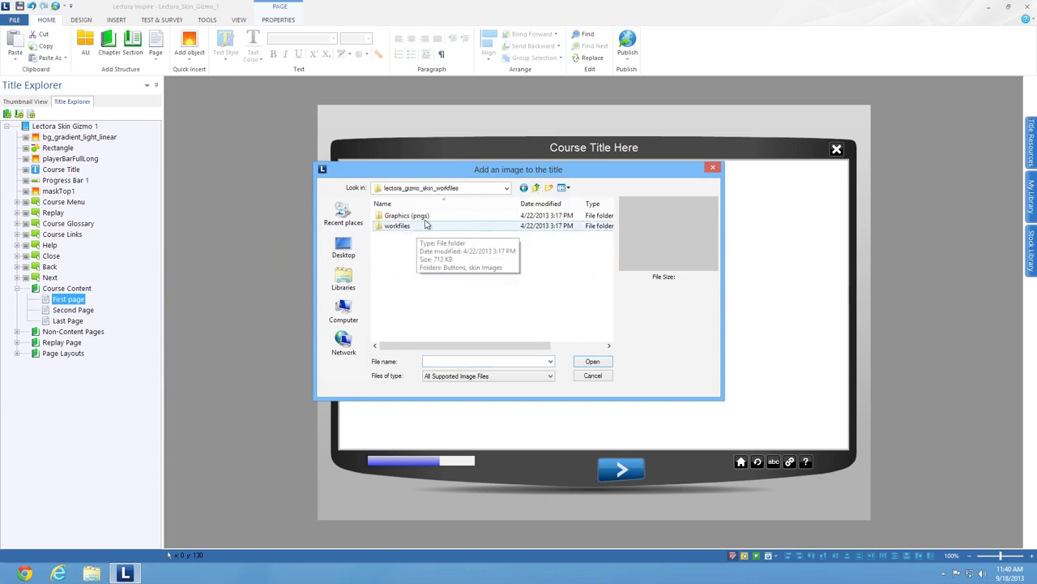
{"action": "left_click", "coordinate": [535, 188]}
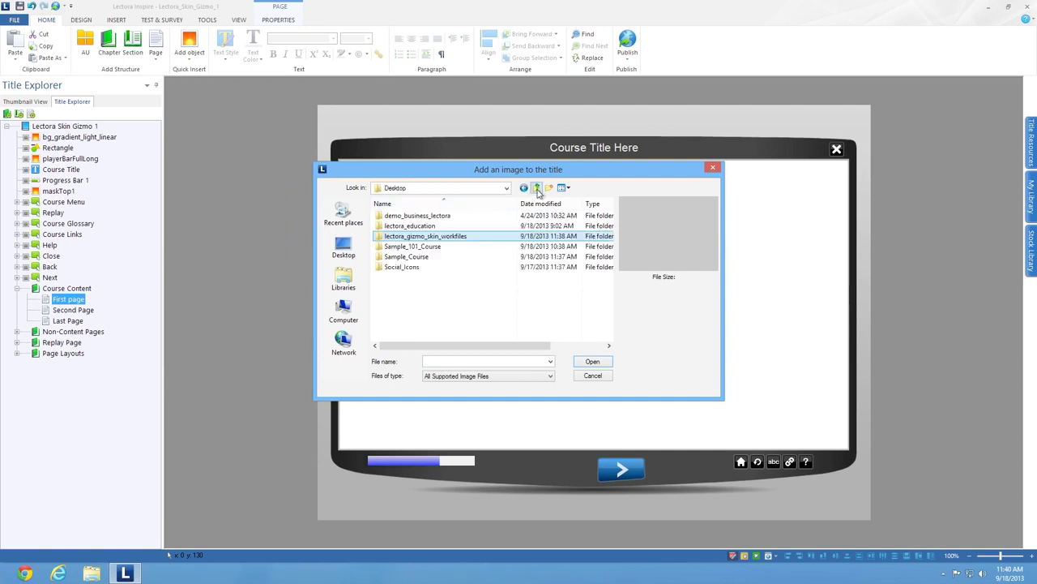
{"action": "double_click", "coordinate": [440, 231]}
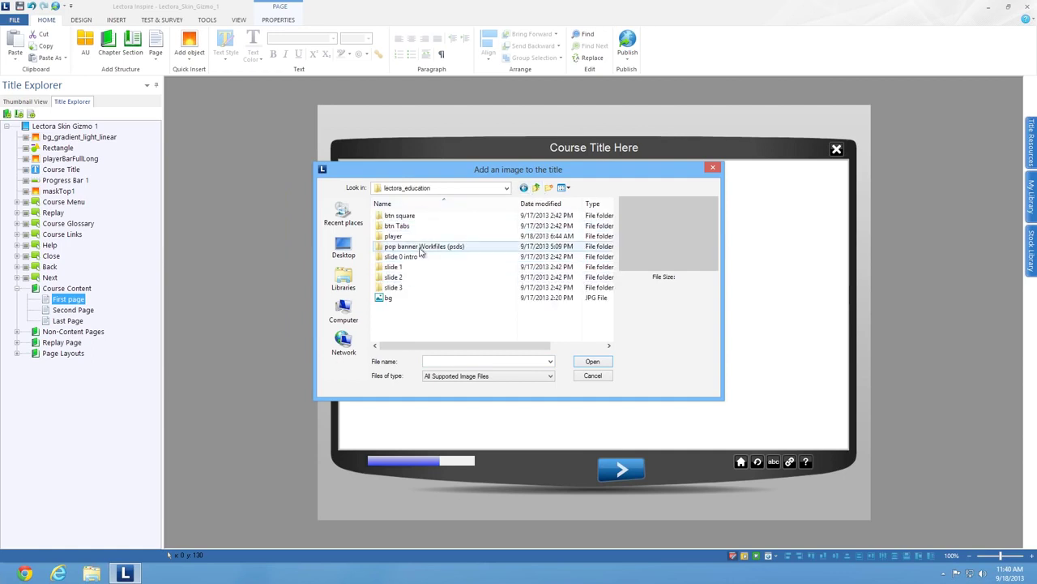
{"action": "double_click", "coordinate": [419, 237]}
{"action": "left_click", "coordinate": [416, 229]}
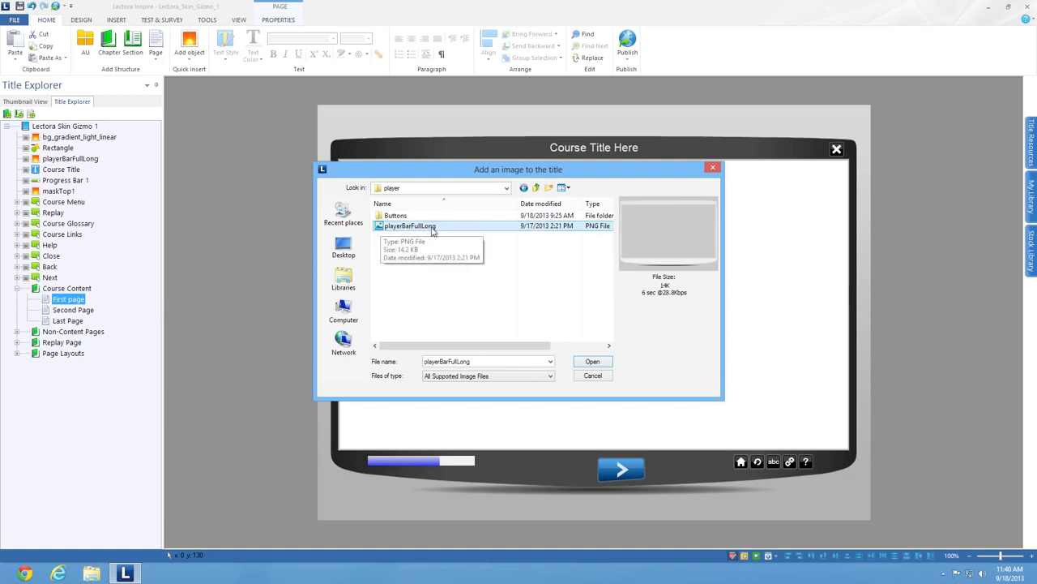
Step: Replace the existing playerBarFullLong.png resource with the selected image and delete the extra copy placed on First page
{"action": "left_click", "coordinate": [587, 363]}
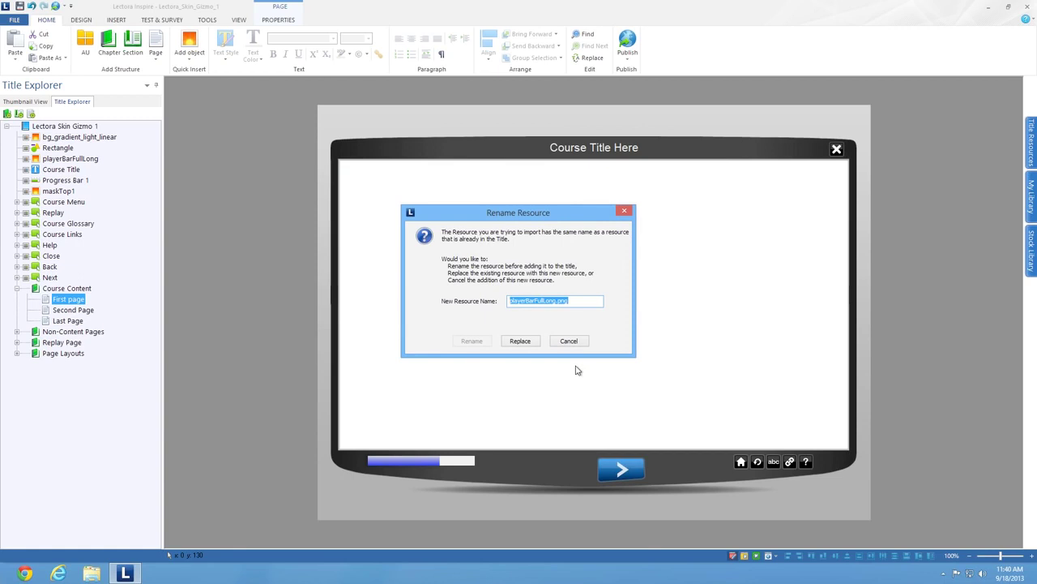
{"action": "left_click", "coordinate": [520, 341]}
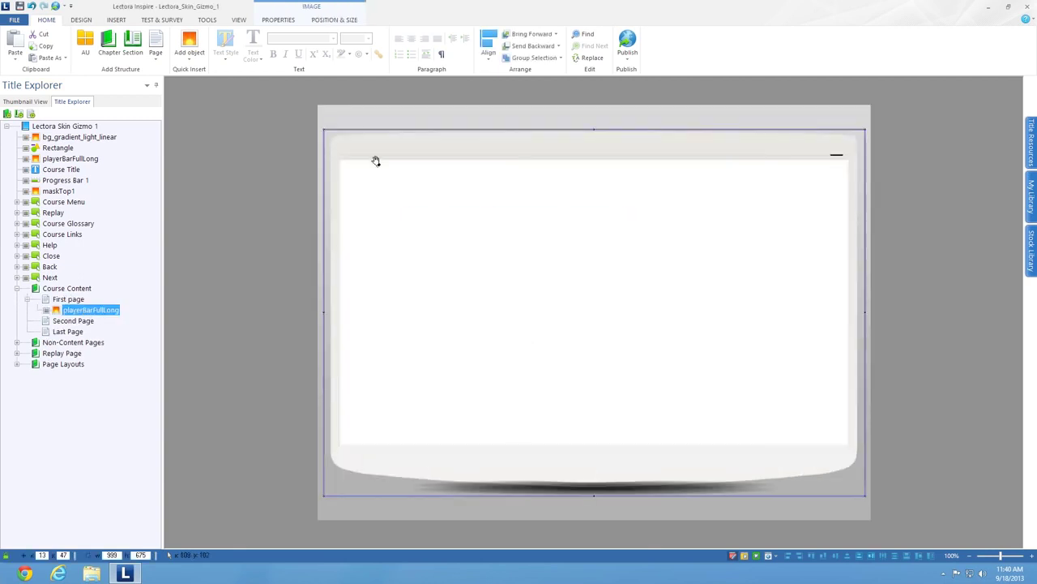
{"action": "mouse_move", "coordinate": [386, 146]}
{"action": "left_mouse_down"}
{"action": "mouse_move", "coordinate": [384, 174]}
{"action": "mouse_move", "coordinate": [364, 148]}
{"action": "mouse_move", "coordinate": [381, 140]}
{"action": "left_mouse_up"}
{"action": "key", "text": "Delete"}
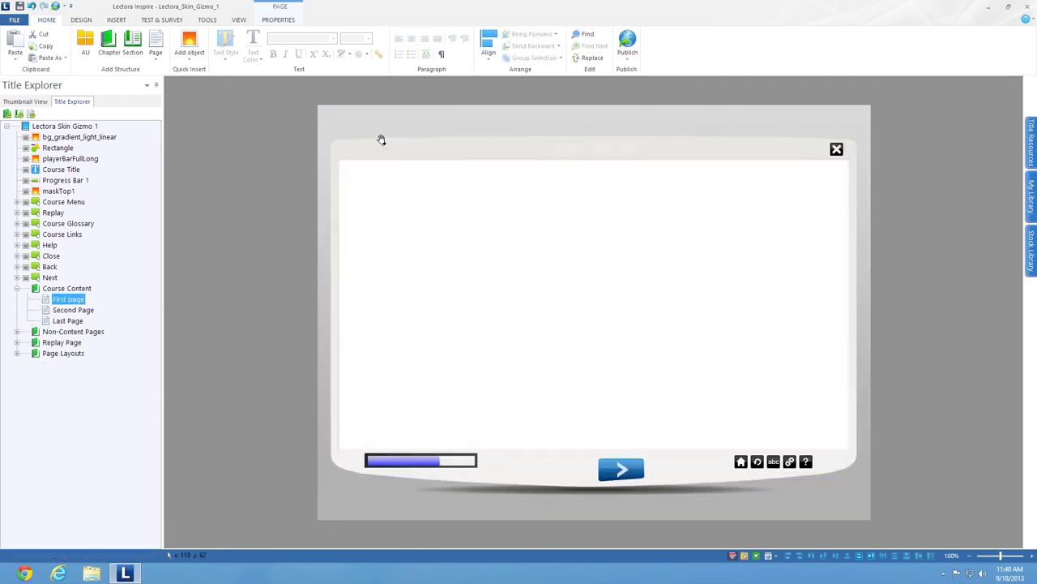
Step: Change the text color of the Course Title to gray
{"action": "left_click", "coordinate": [486, 146]}
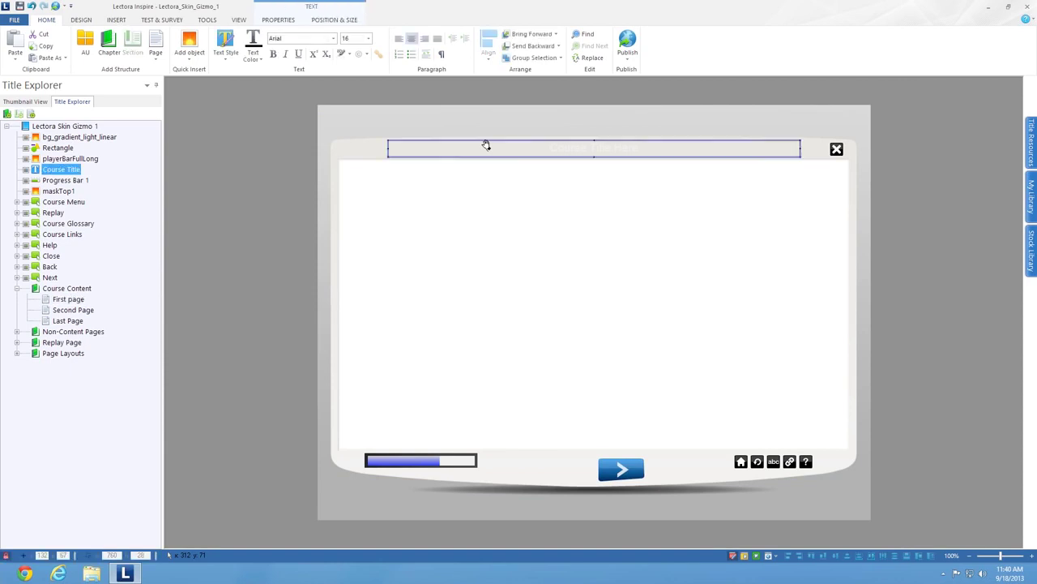
{"action": "left_click", "coordinate": [256, 57]}
{"action": "left_click", "coordinate": [269, 73]}
{"action": "left_click", "coordinate": [413, 162]}
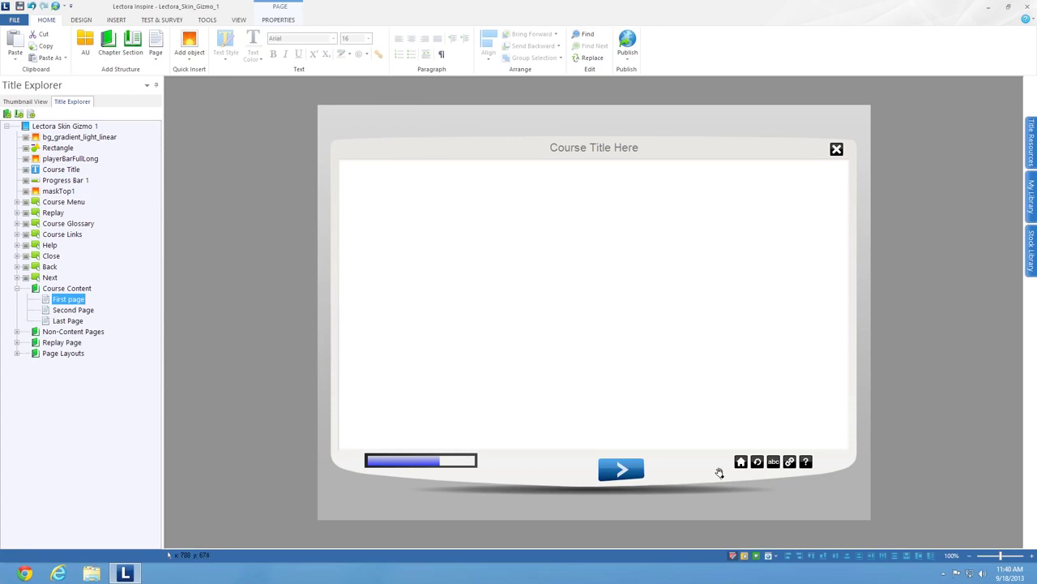
Step: Start adding an image to First page and choose btn1_nav_next_up from the player folder's Buttons subfolder
{"action": "left_click", "coordinate": [203, 40]}
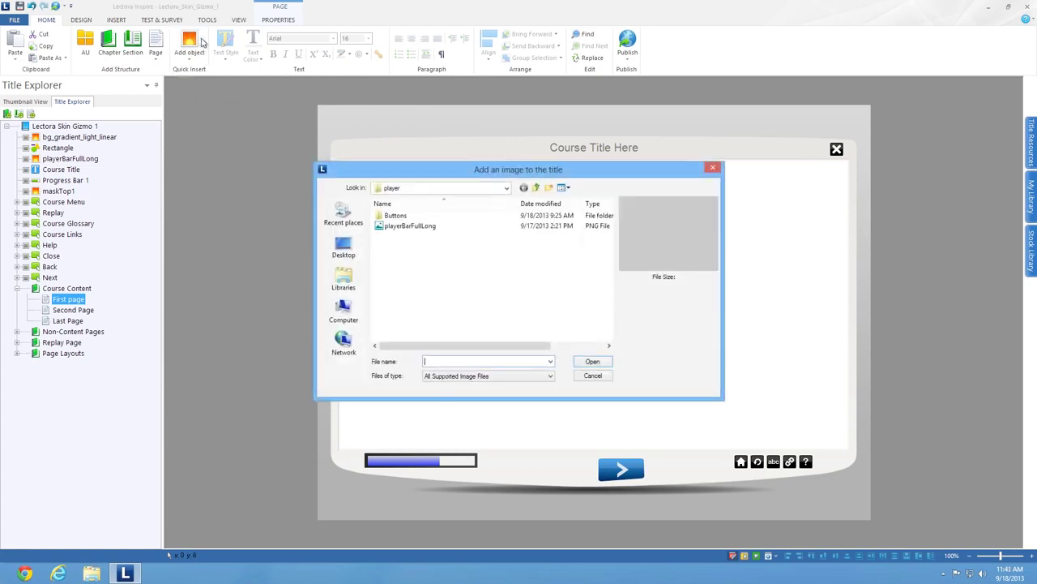
{"action": "double_click", "coordinate": [417, 216]}
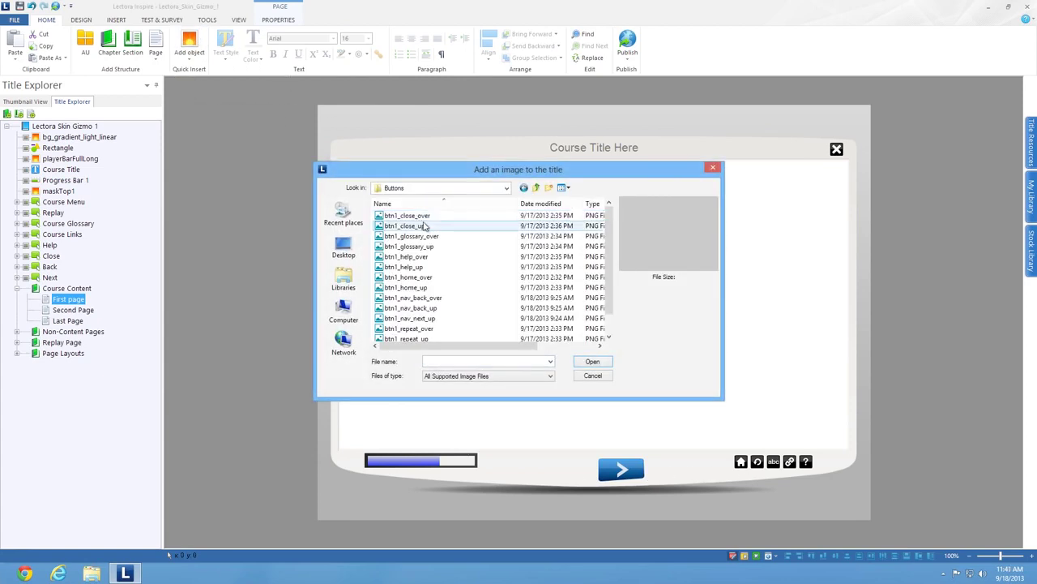
{"action": "scroll", "coordinate": [607, 236], "scroll_direction": "down", "scroll_amount": 1}
{"action": "left_click", "coordinate": [429, 328]}
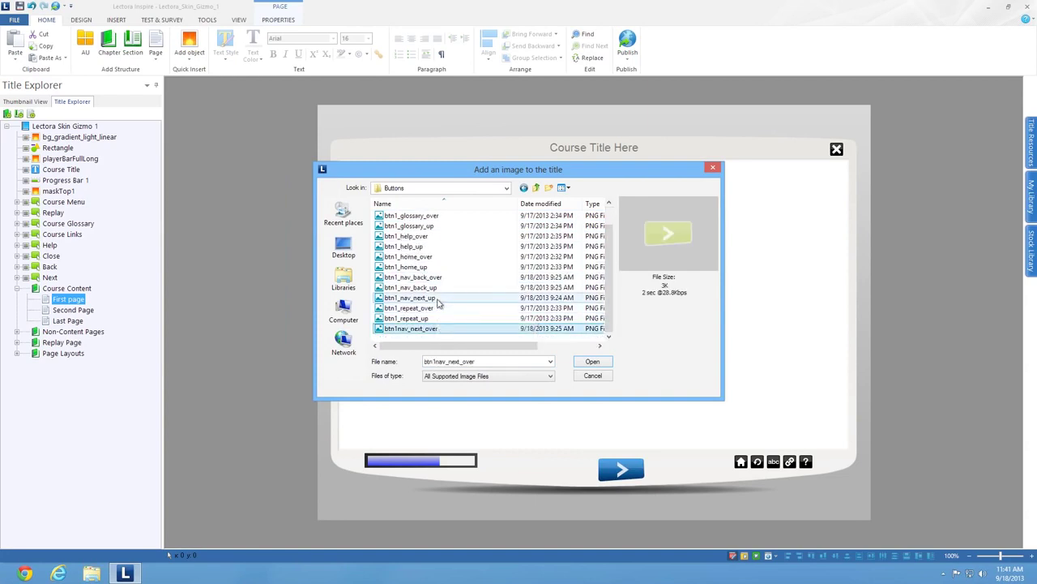
{"action": "left_click", "coordinate": [429, 298]}
{"action": "left_click", "coordinate": [593, 361]}
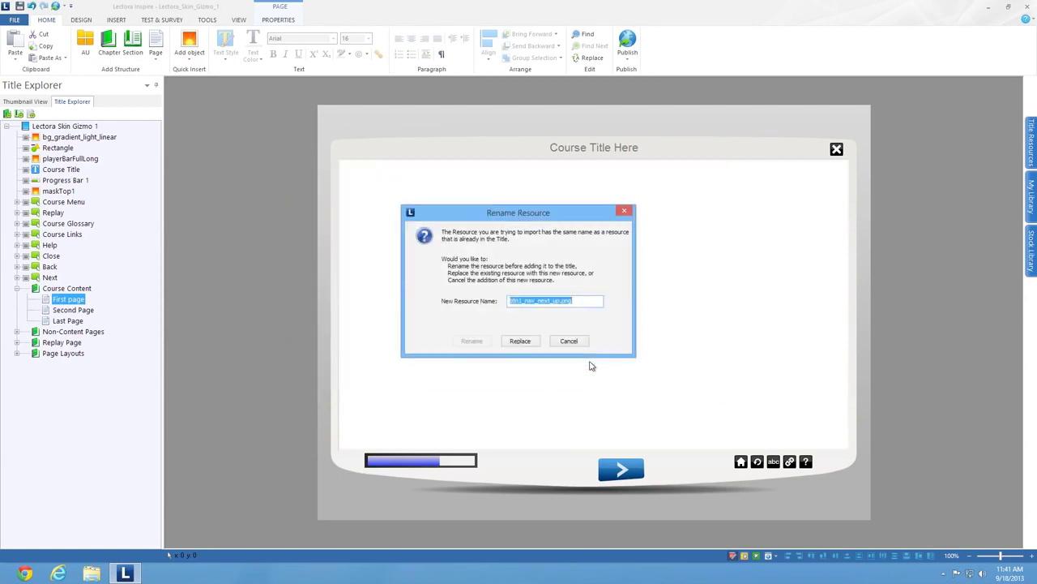
Step: Replace the existing btn1_nav_next_up.png resource with the selected image and delete the extra copy placed on First page
{"action": "left_click", "coordinate": [520, 341]}
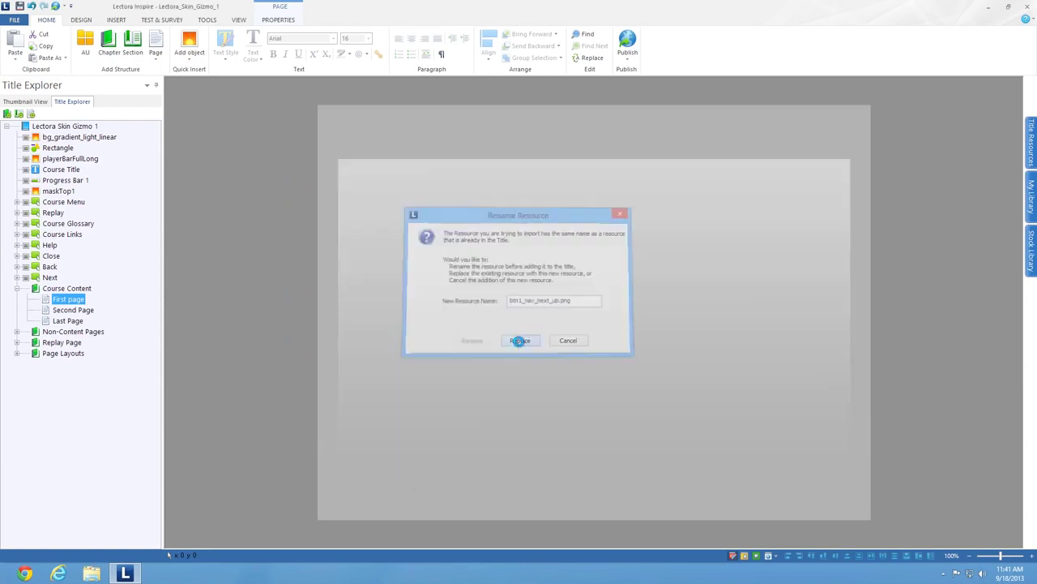
{"action": "left_click_drag", "start_coordinate": [597, 310], "coordinate": [594, 287]}
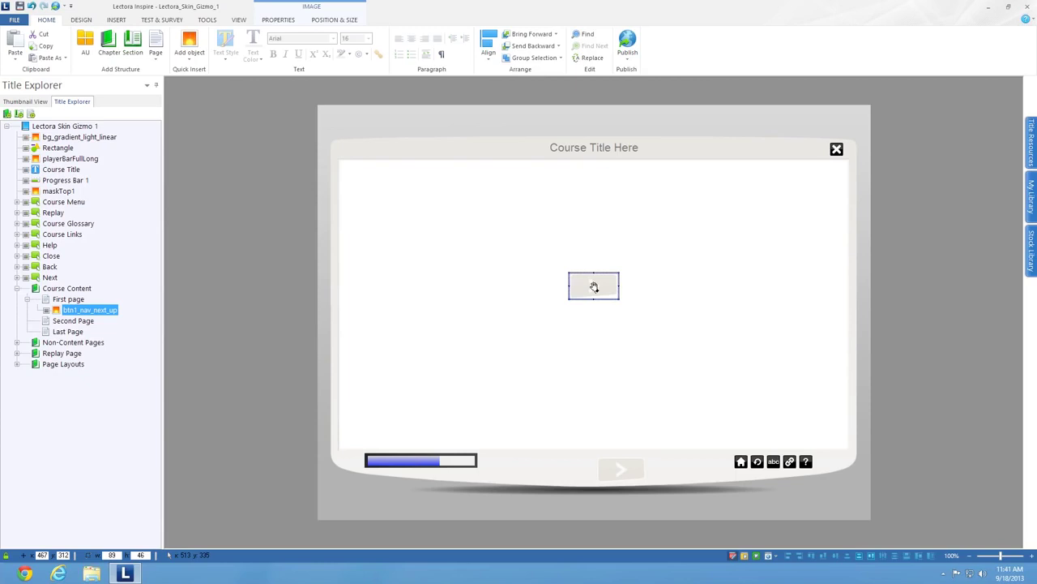
{"action": "key", "text": "Delete"}
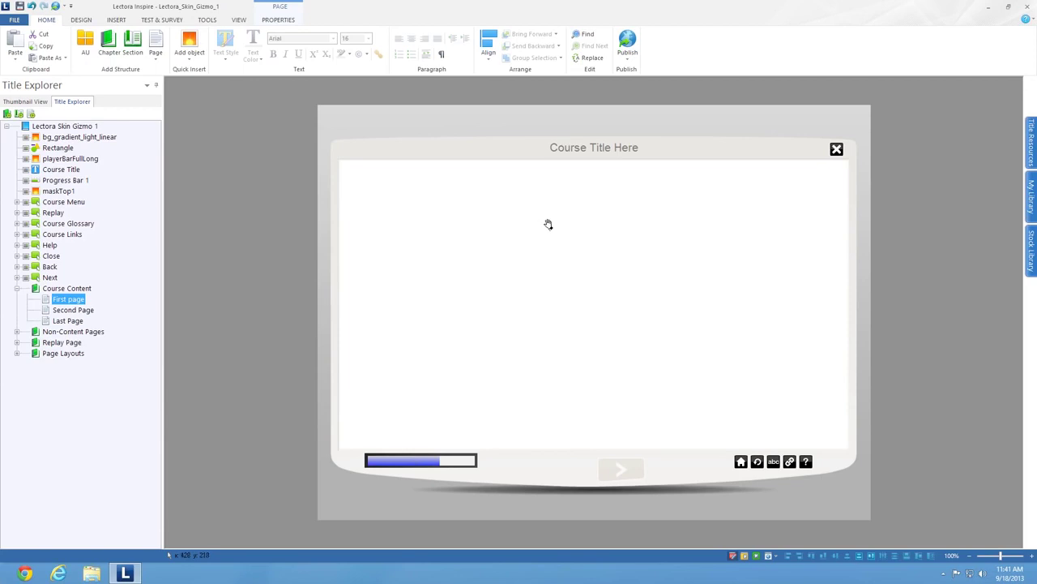
Step: Switch to Safari and look over the Lectora Skins thumbnails in the eLearning Template Library
{"action": "key", "text": "ctrl+Left"}
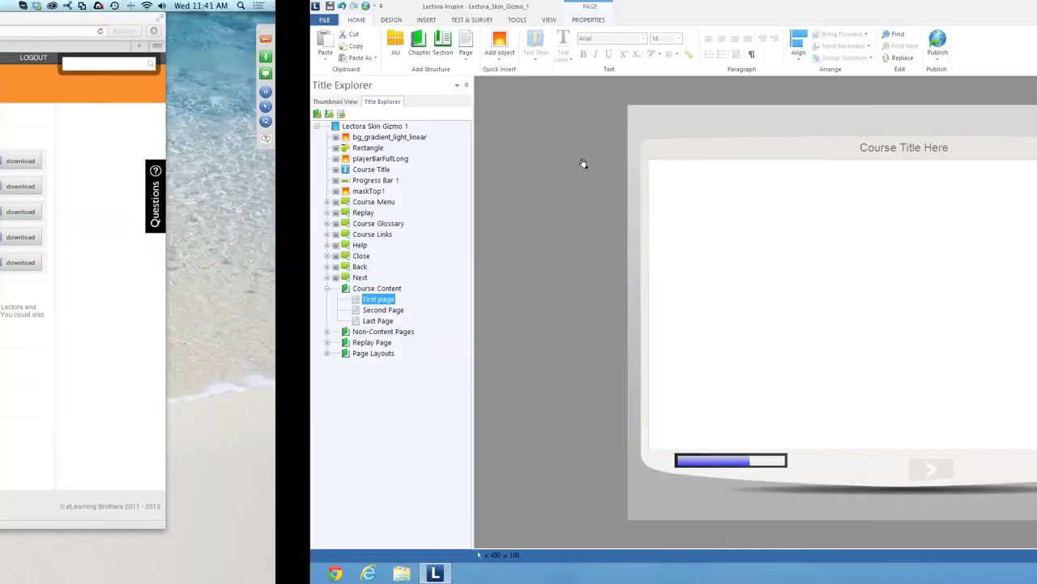
{"action": "scroll", "coordinate": [233, 127], "scroll_direction": "left", "scroll_amount": 5}
{"action": "mouse_move", "coordinate": [713, 191]}
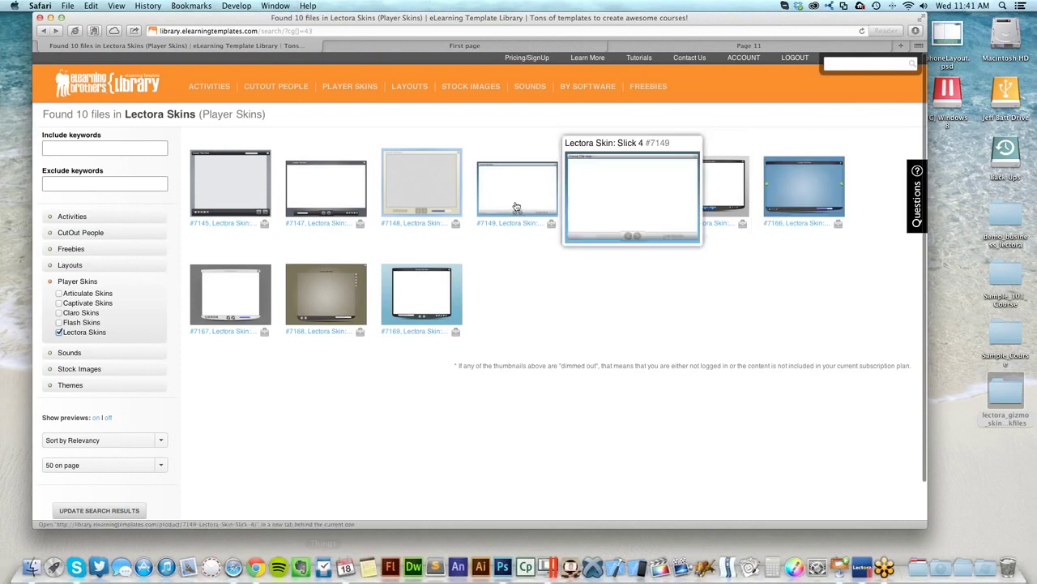
{"action": "key", "text": "super+Tab"}
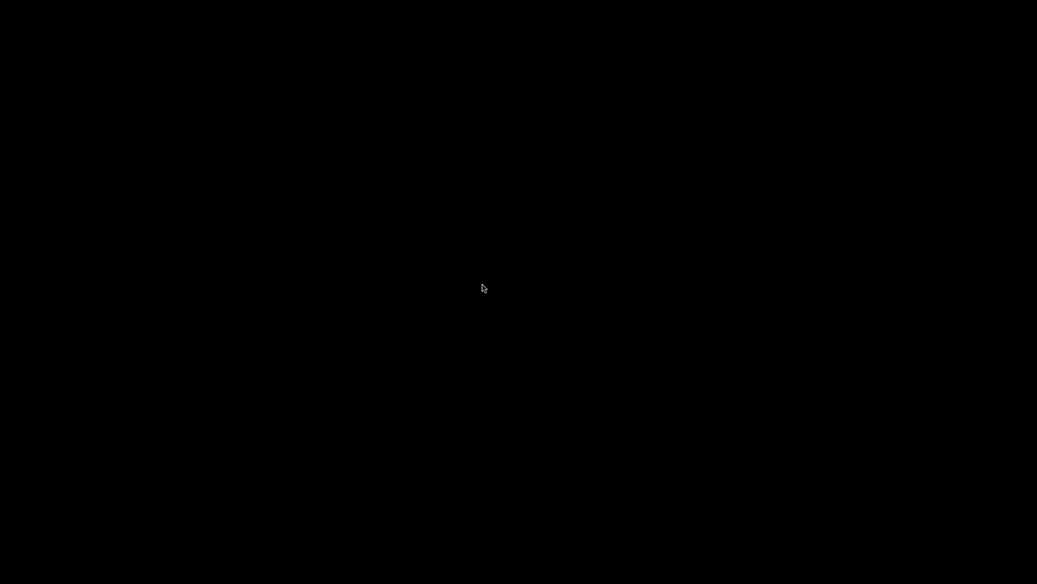
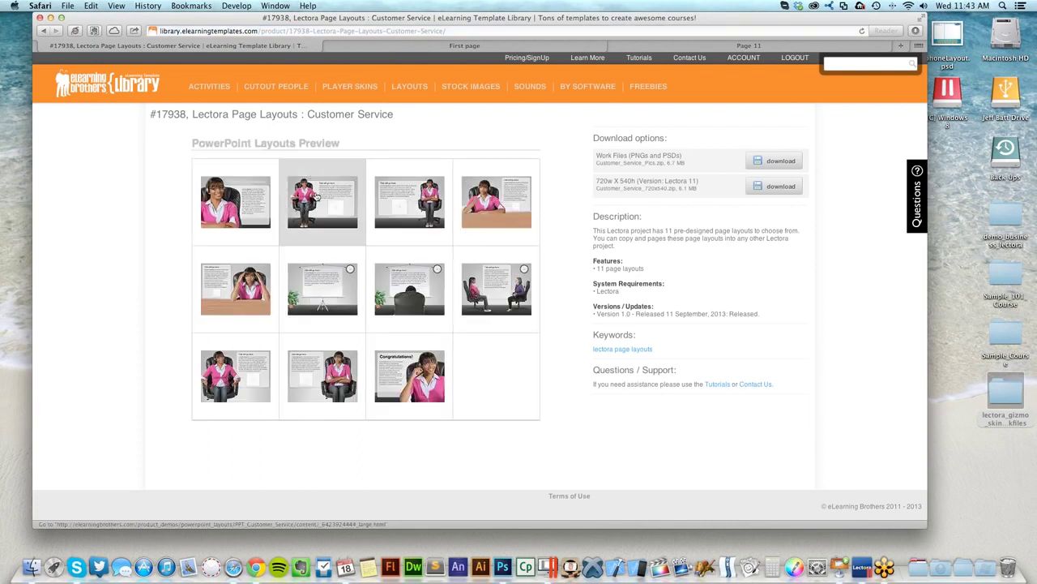
Step: Preview several of the sample layouts in the Lectora Page Layouts : Customer Service product
{"action": "left_click", "coordinate": [316, 197]}
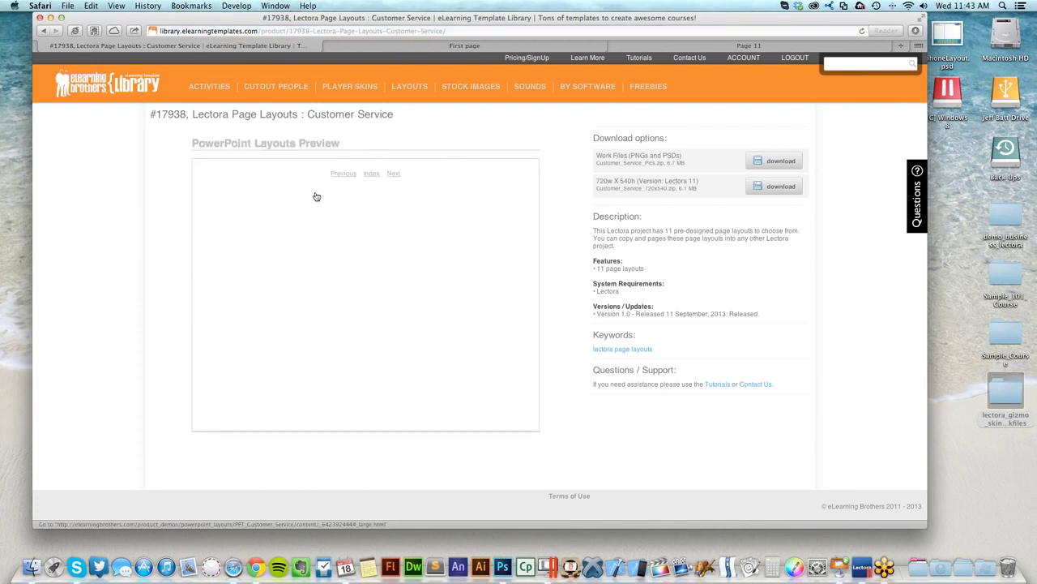
{"action": "left_click", "coordinate": [394, 176]}
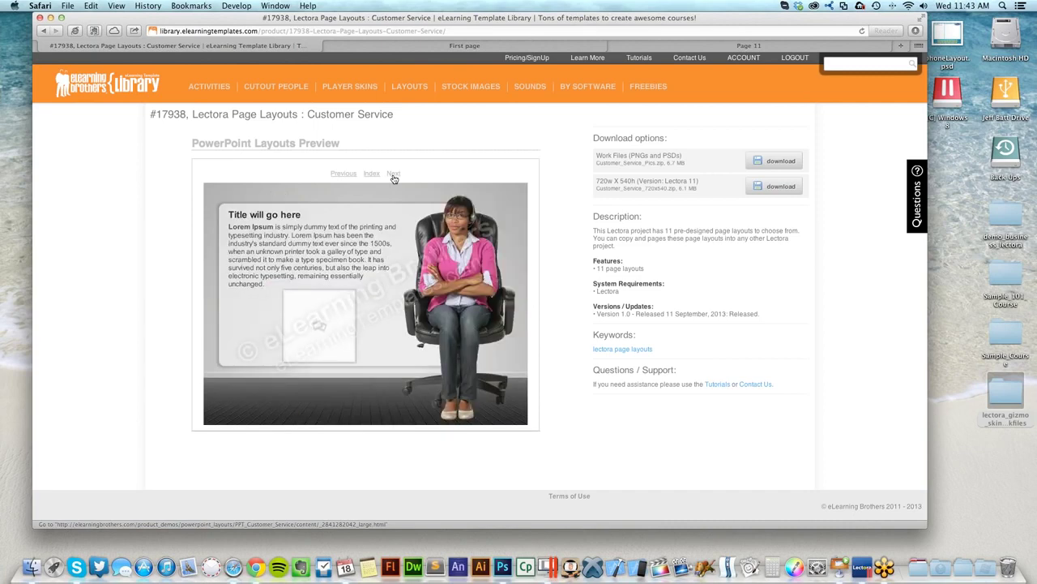
{"action": "left_click", "coordinate": [394, 175]}
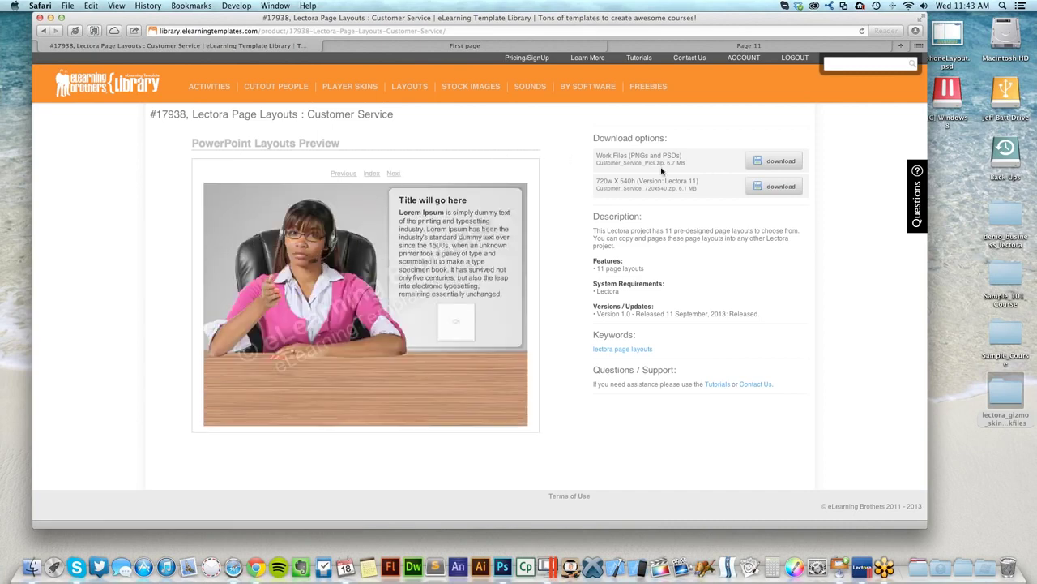
Step: Review the Customer Service layouts' download options and download the 720w X 540h (Version: Lectora 11) file
{"action": "left_click_drag", "start_coordinate": [629, 155], "coordinate": [687, 154]}
{"action": "left_click_drag", "start_coordinate": [592, 182], "coordinate": [703, 178]}
{"action": "left_click", "coordinate": [787, 188]}
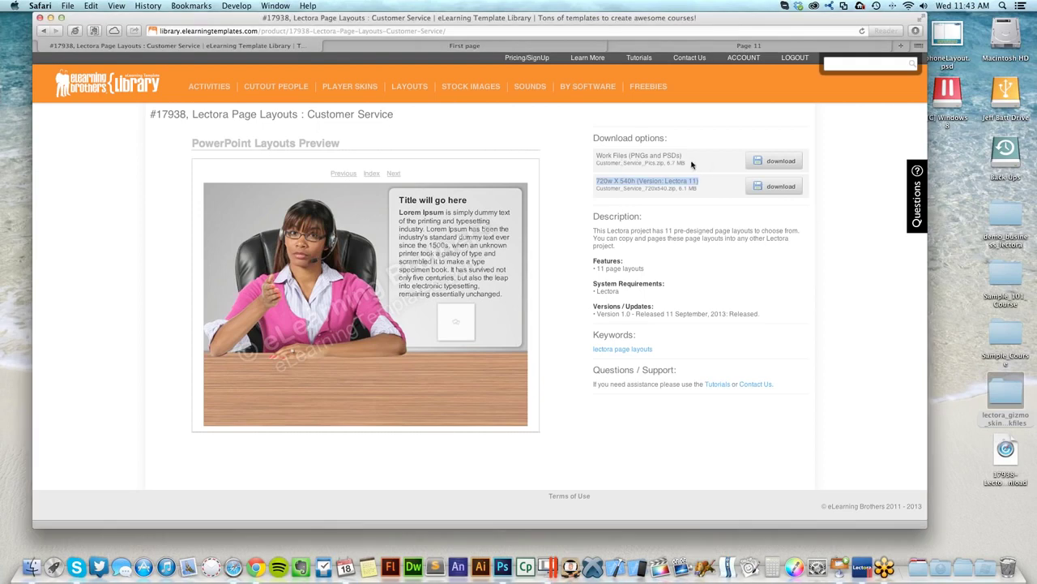
{"action": "left_click", "coordinate": [785, 166]}
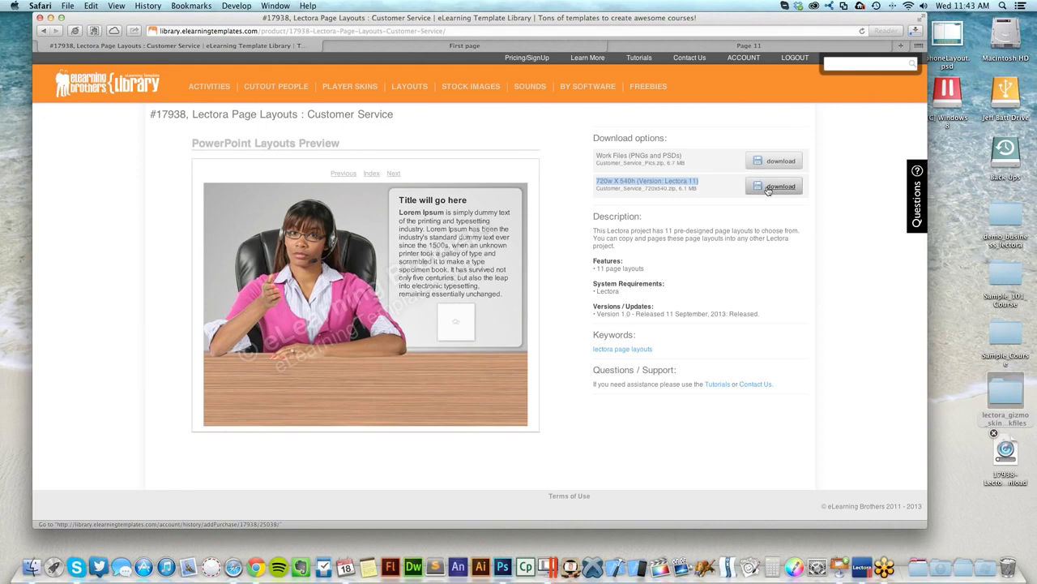
Step: Switch to Lectora Inspire and insert box1 on First page from the pngs subfolder of pop banner Workfiles (psds)
{"action": "key", "text": "super+Tab"}
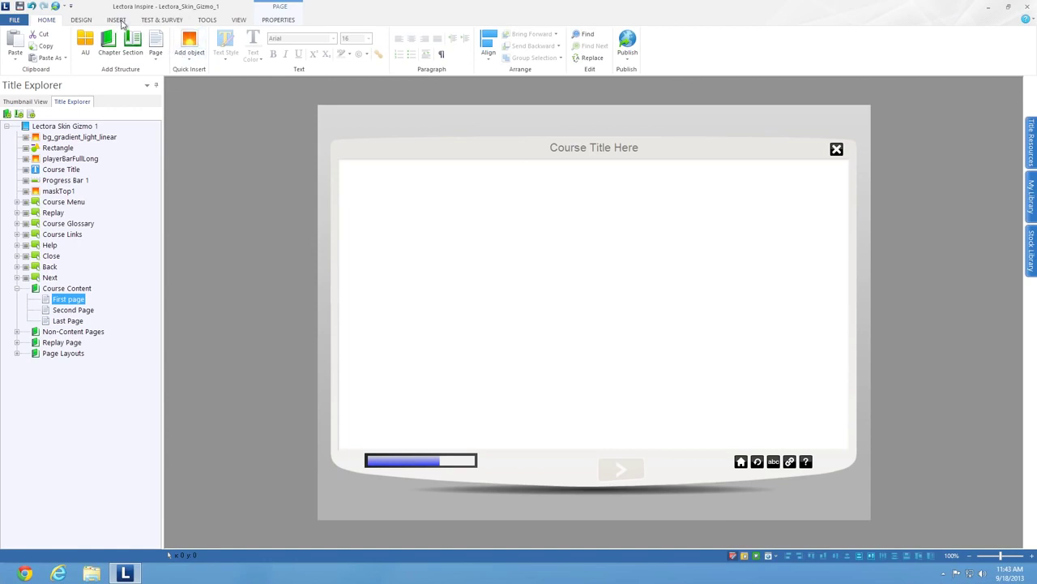
{"action": "left_click", "coordinate": [116, 20]}
{"action": "left_click", "coordinate": [143, 49]}
{"action": "left_click", "coordinate": [195, 82]}
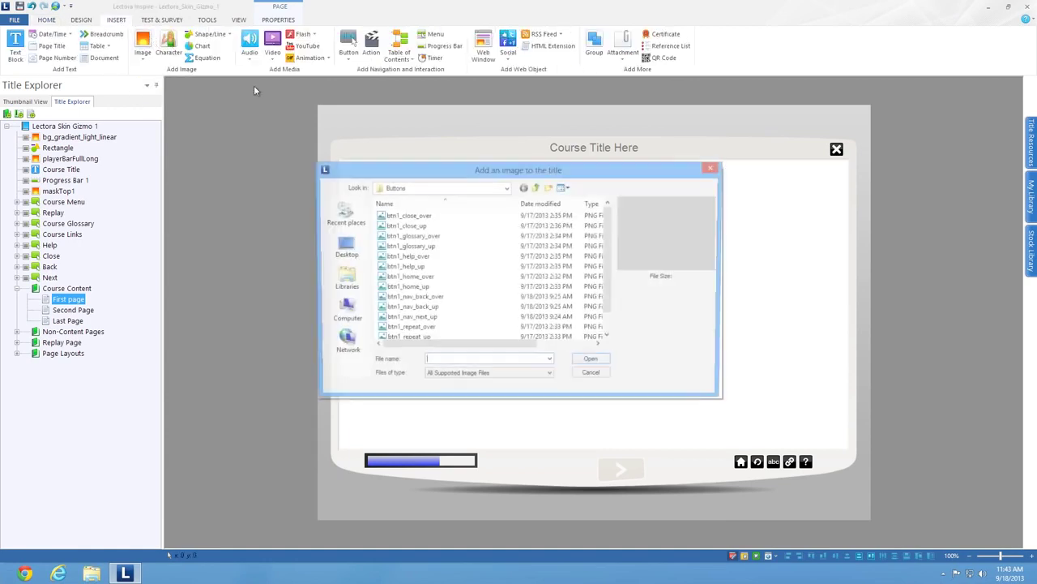
{"action": "left_click", "coordinate": [537, 188]}
{"action": "left_click", "coordinate": [537, 188]}
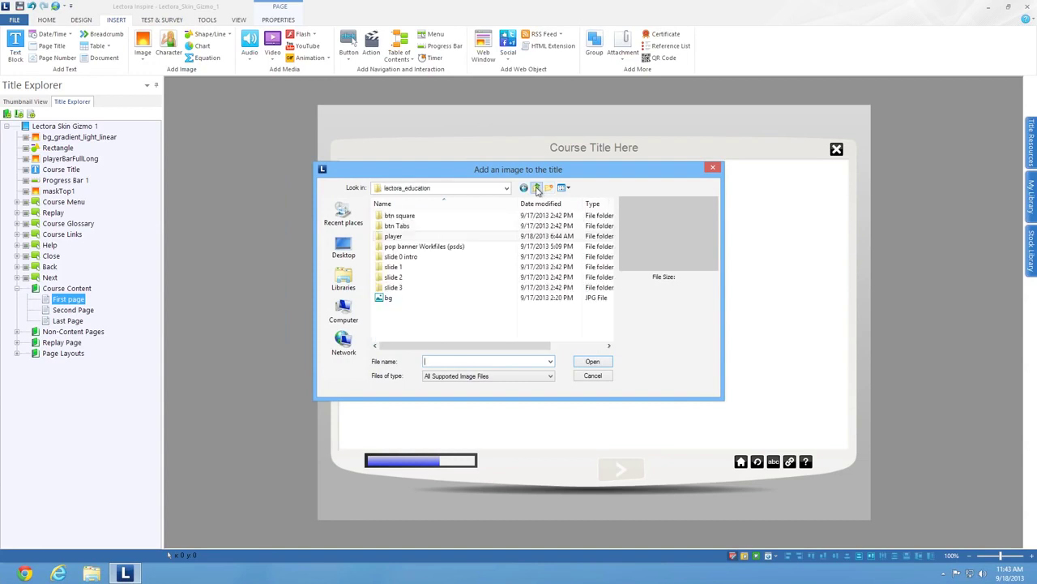
{"action": "double_click", "coordinate": [428, 247]}
{"action": "double_click", "coordinate": [422, 225]}
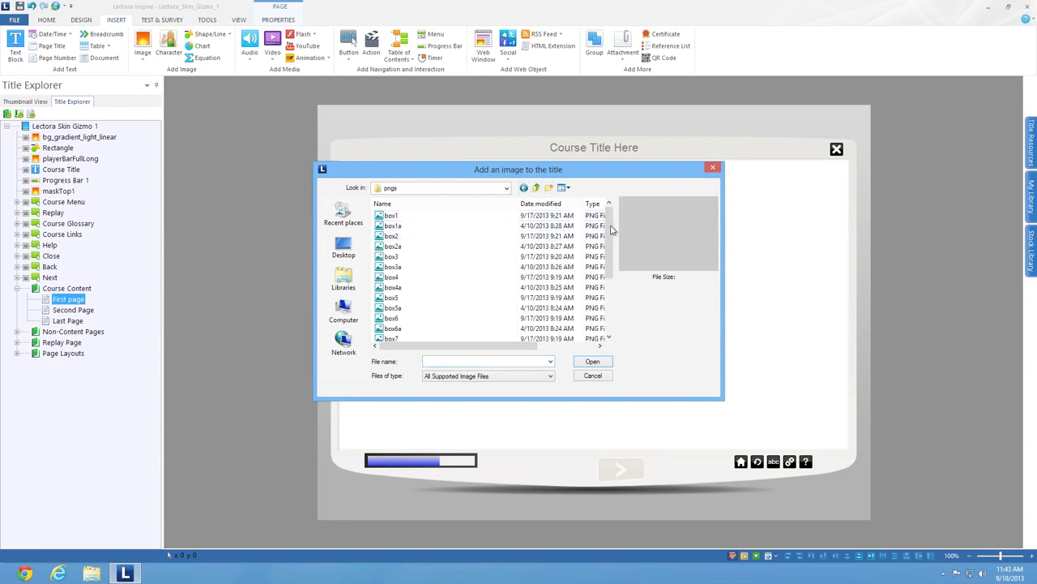
{"action": "double_click", "coordinate": [455, 216]}
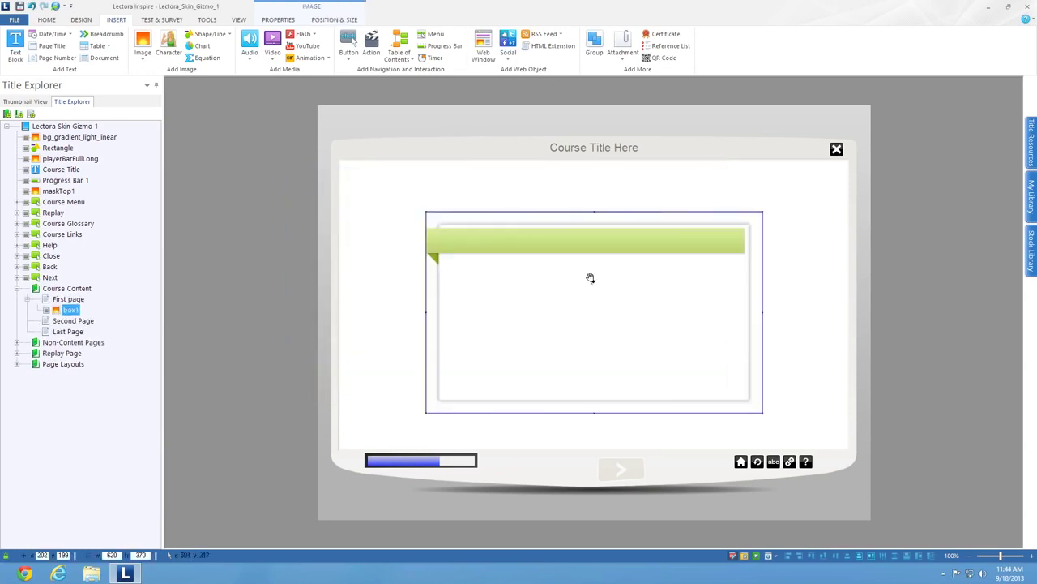
Step: Move the box1 image slightly up and to the left on First page and delete it
{"action": "left_click_drag", "start_coordinate": [598, 273], "coordinate": [582, 256]}
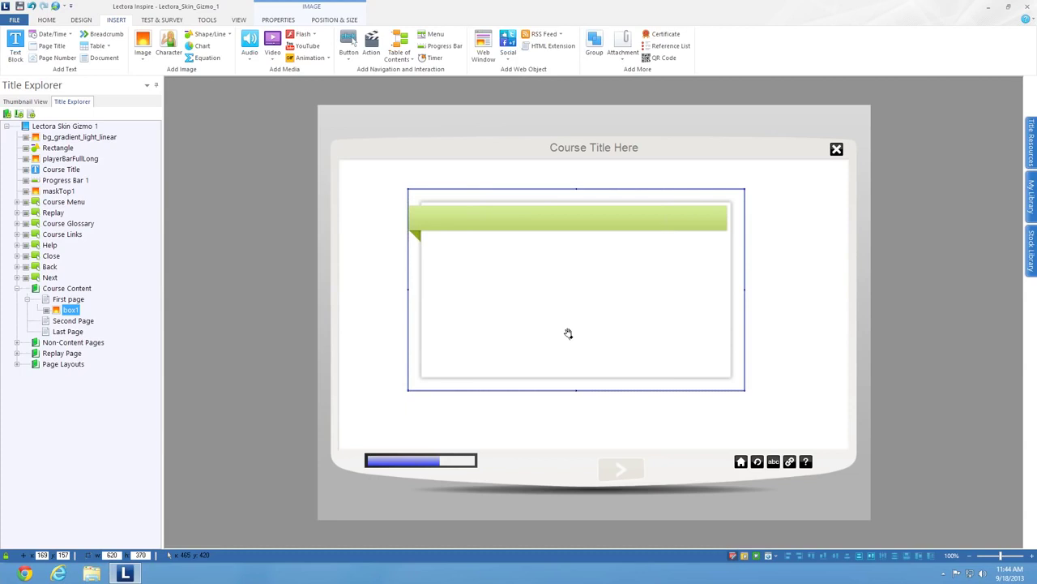
{"action": "key", "text": "Delete"}
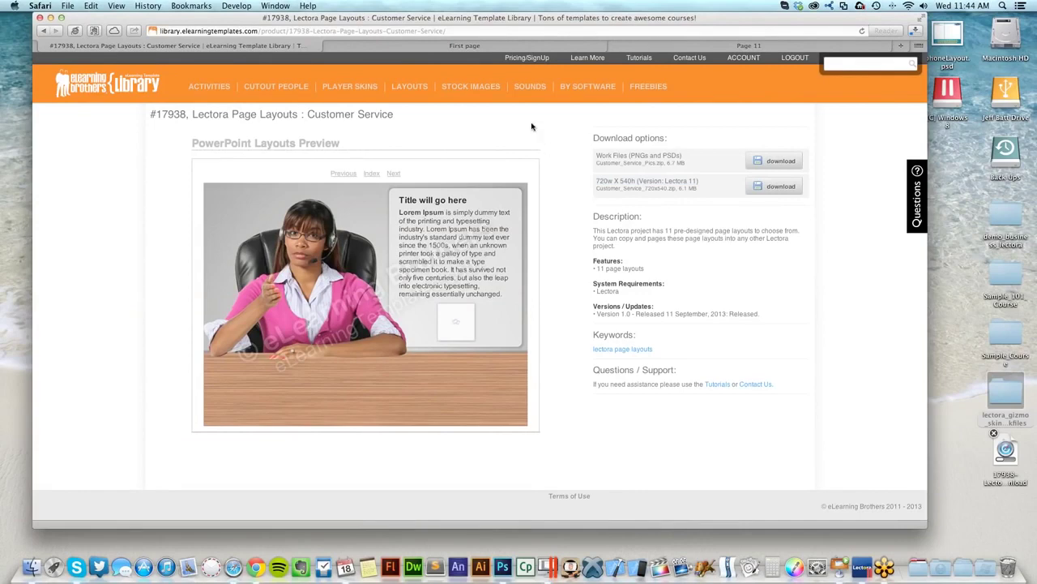
Step: Open Background Textures from the library's stock images in Safari and browse the available backgrounds
{"action": "left_click", "coordinate": [457, 86]}
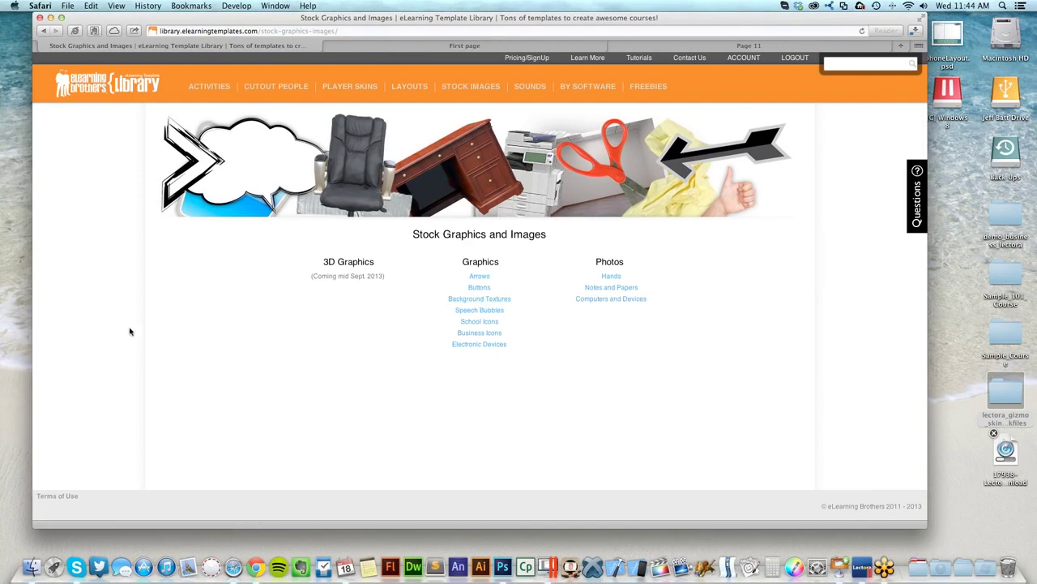
{"action": "left_click", "coordinate": [478, 299]}
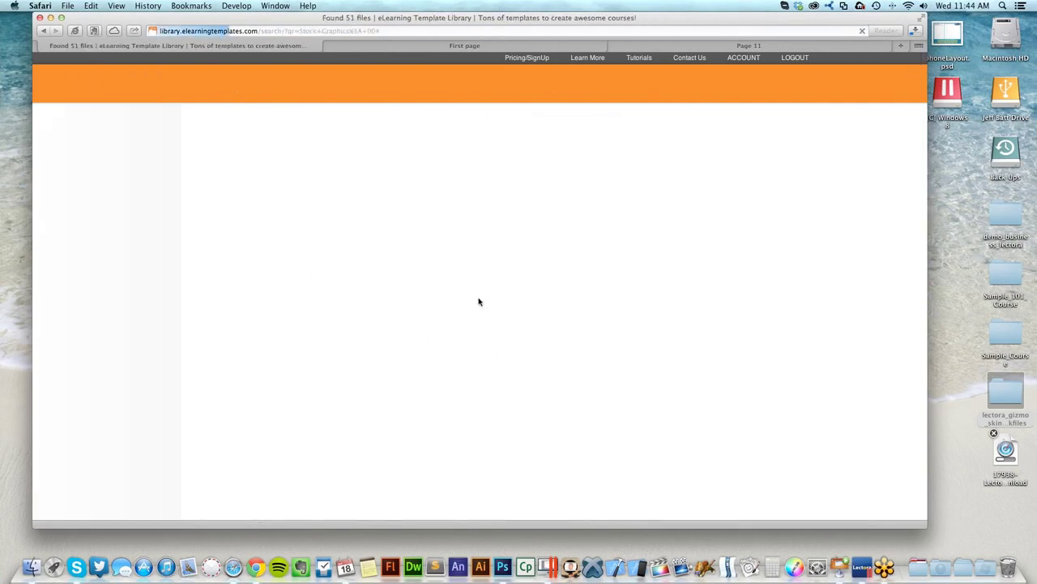
{"action": "scroll", "coordinate": [493, 240], "scroll_direction": "down", "scroll_amount": 10}
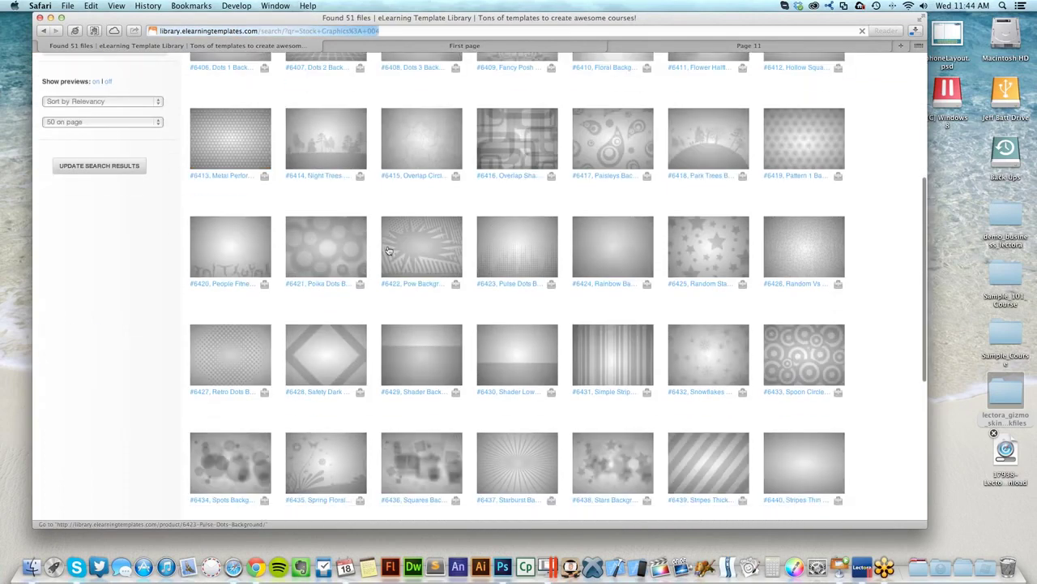
{"action": "mouse_move", "coordinate": [780, 250]}
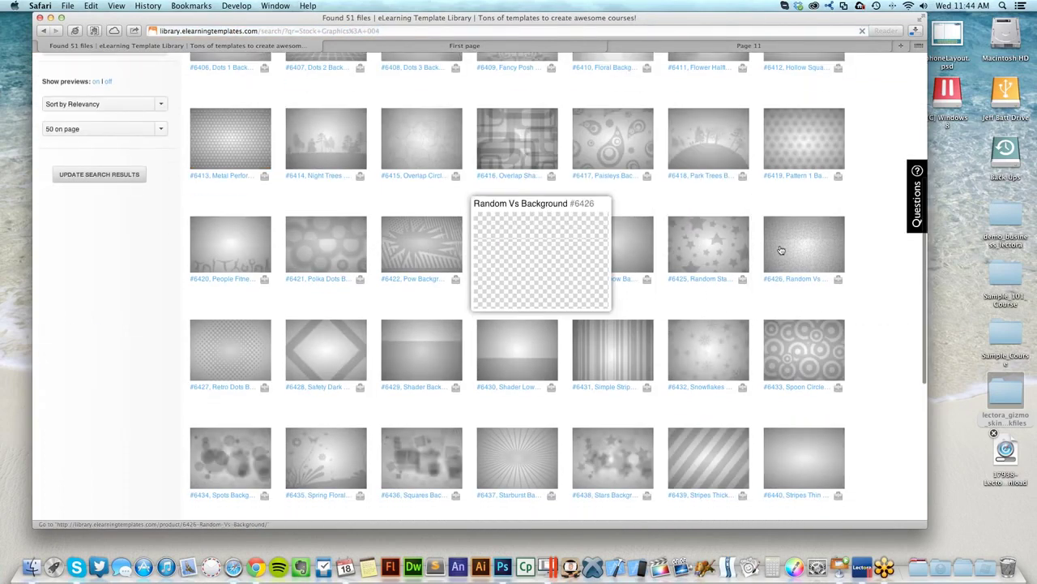
{"action": "scroll", "coordinate": [781, 250], "scroll_direction": "down", "scroll_amount": 5}
Step: Open the Simple Stripes Background, check its PNG download sizes and return to the background list
{"action": "left_click", "coordinate": [620, 176]}
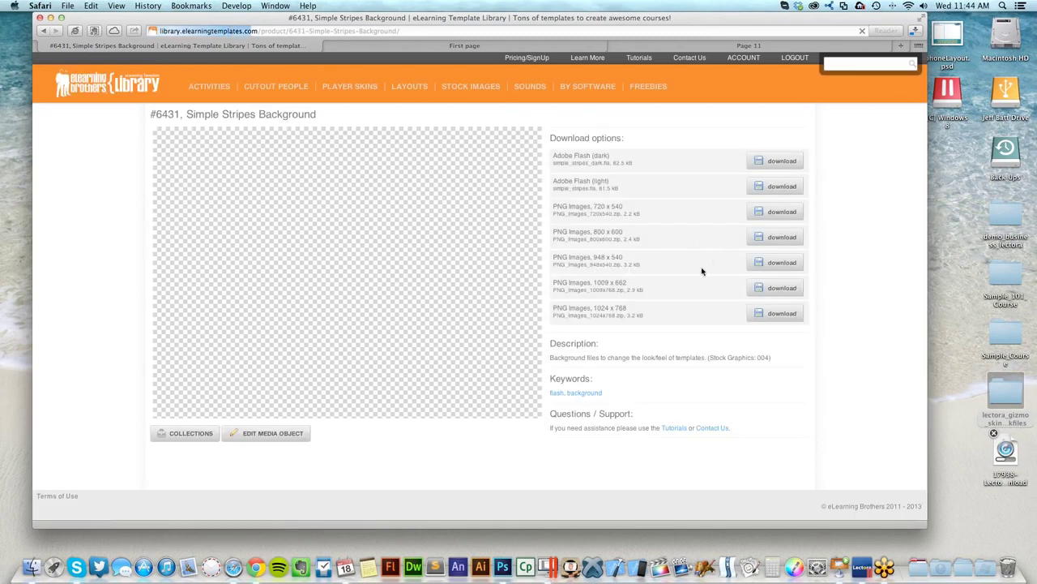
{"action": "left_click_drag", "start_coordinate": [602, 257], "coordinate": [636, 289]}
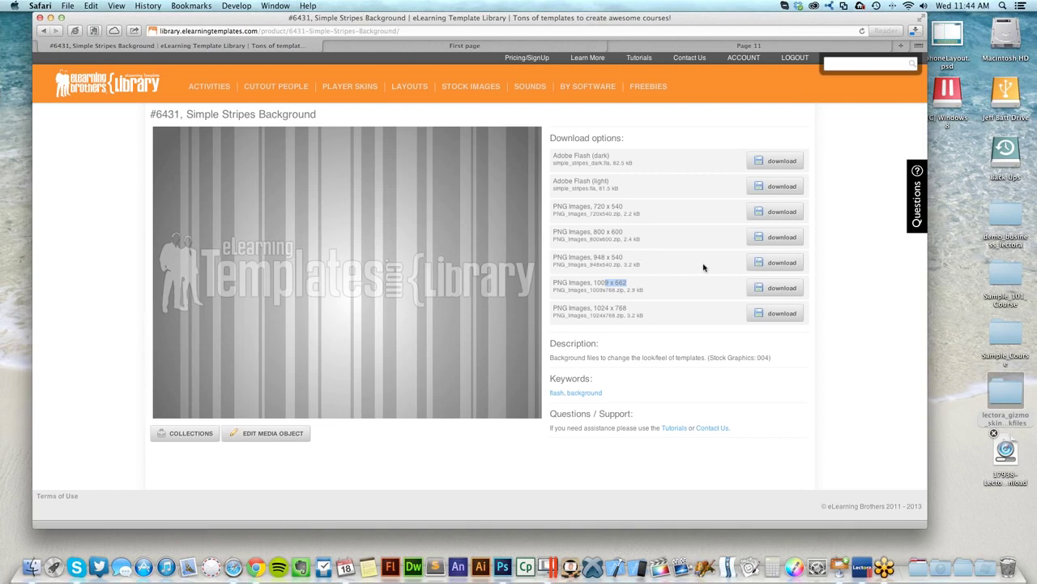
{"action": "key", "text": "super+bracketleft"}
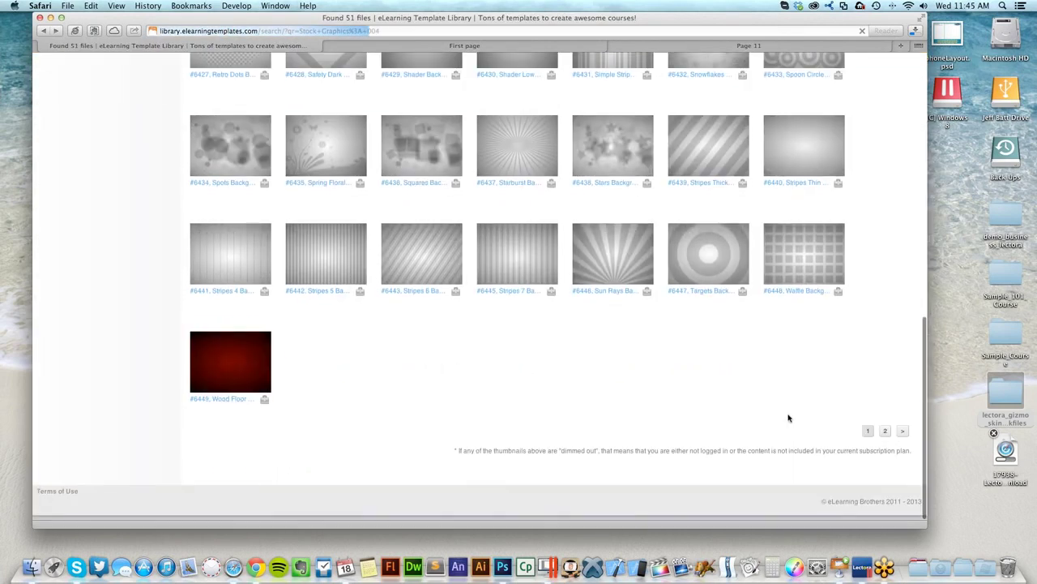
Step: Open the Wavy Pastels Background from the second results page, download its full JPEG File and point out the PSD Source option
{"action": "left_click", "coordinate": [885, 430]}
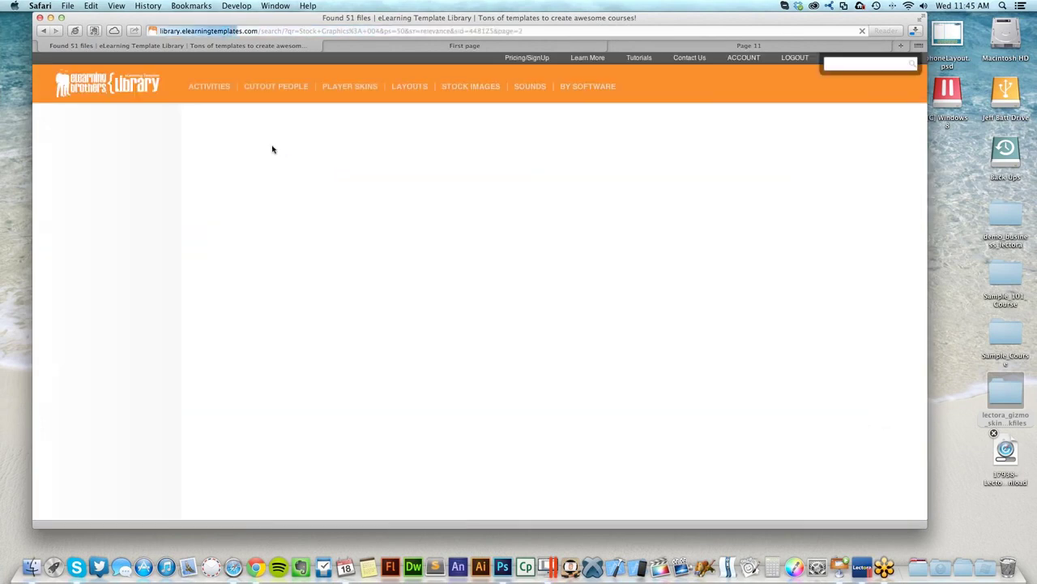
{"action": "left_click", "coordinate": [225, 207]}
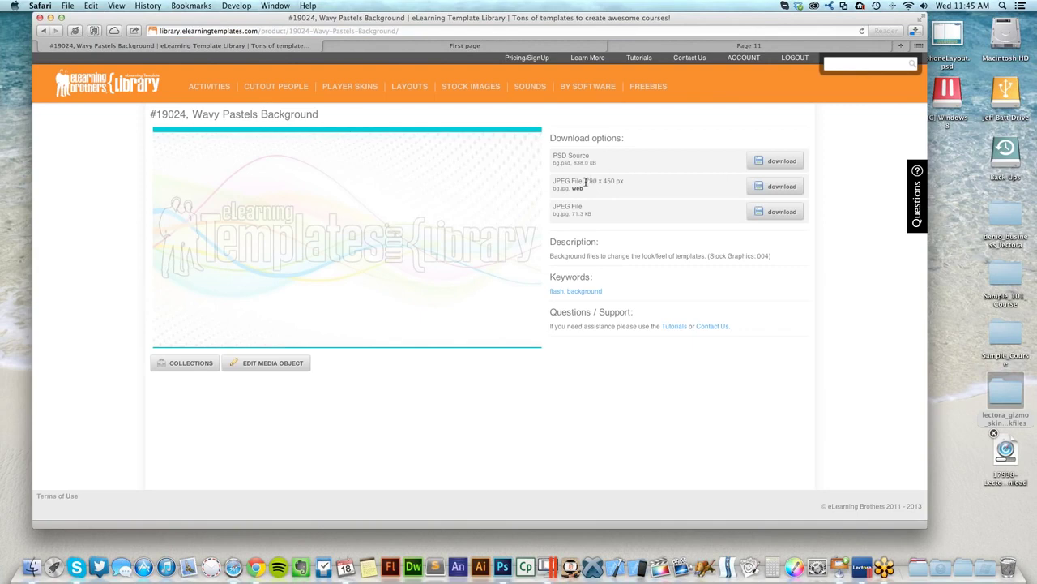
{"action": "left_click", "coordinate": [769, 213]}
{"action": "left_click_drag", "start_coordinate": [587, 159], "coordinate": [559, 147]}
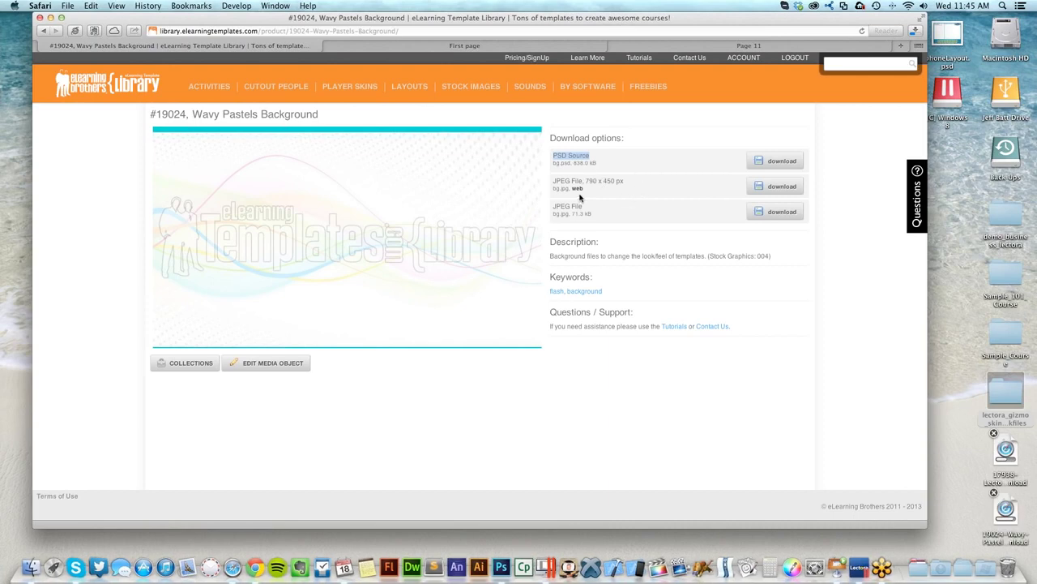
Step: Switch to Lectora Inspire and insert the 19024-Wavy-Pastels-Background image from the Mac Desktop at title level, just after bg_gradient_light_linear
{"action": "key", "text": "ctrl+Right"}
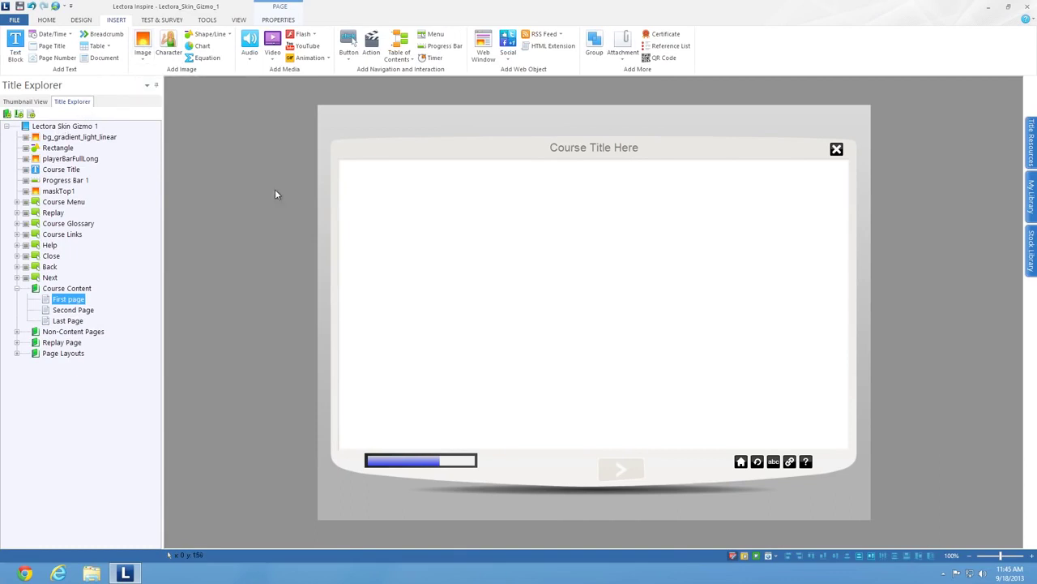
{"action": "left_click", "coordinate": [99, 140]}
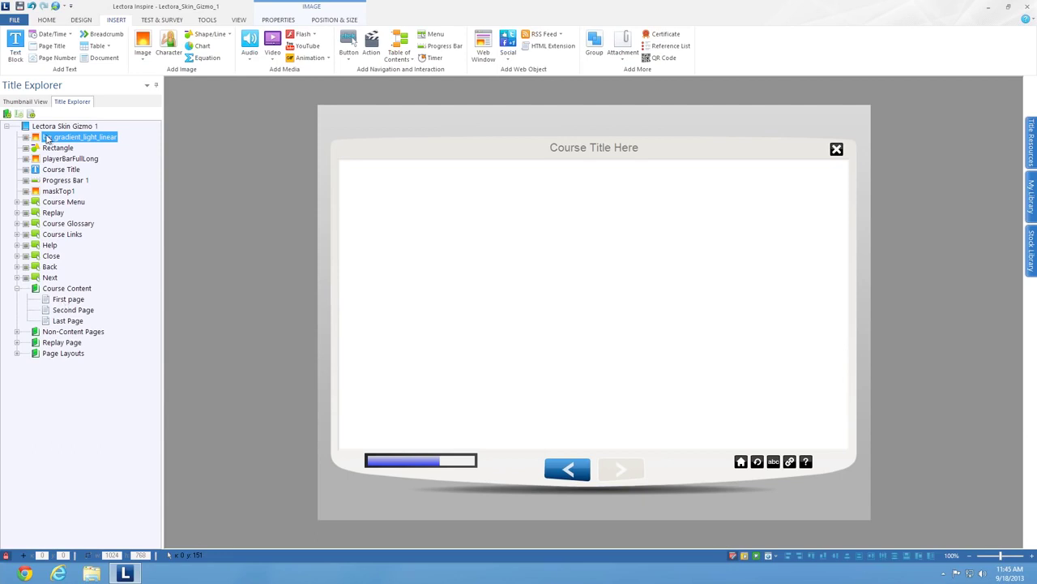
{"action": "left_click", "coordinate": [143, 44]}
{"action": "left_click", "coordinate": [536, 187]}
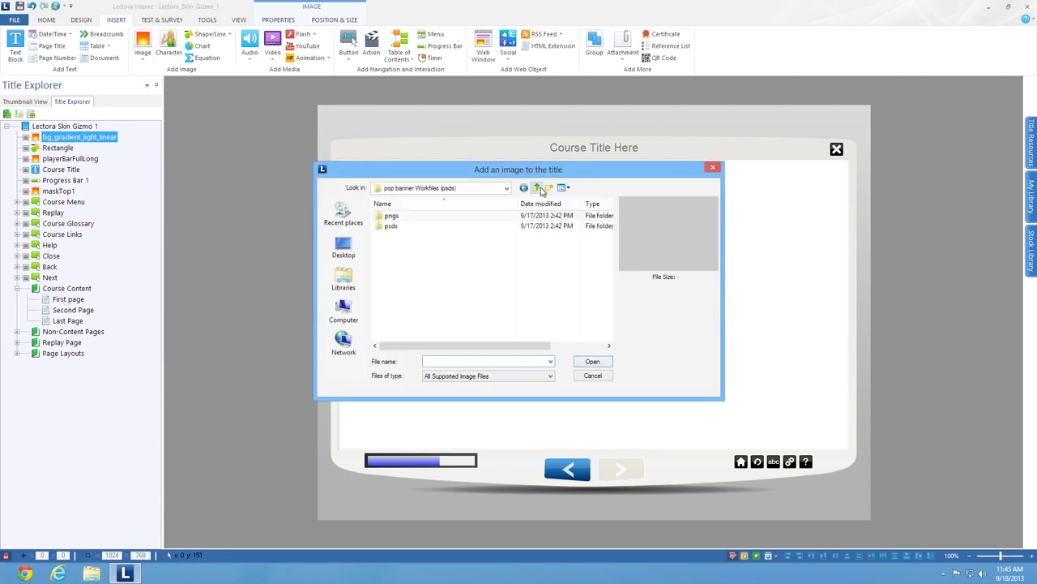
{"action": "left_click", "coordinate": [536, 187]}
{"action": "left_click", "coordinate": [343, 311]}
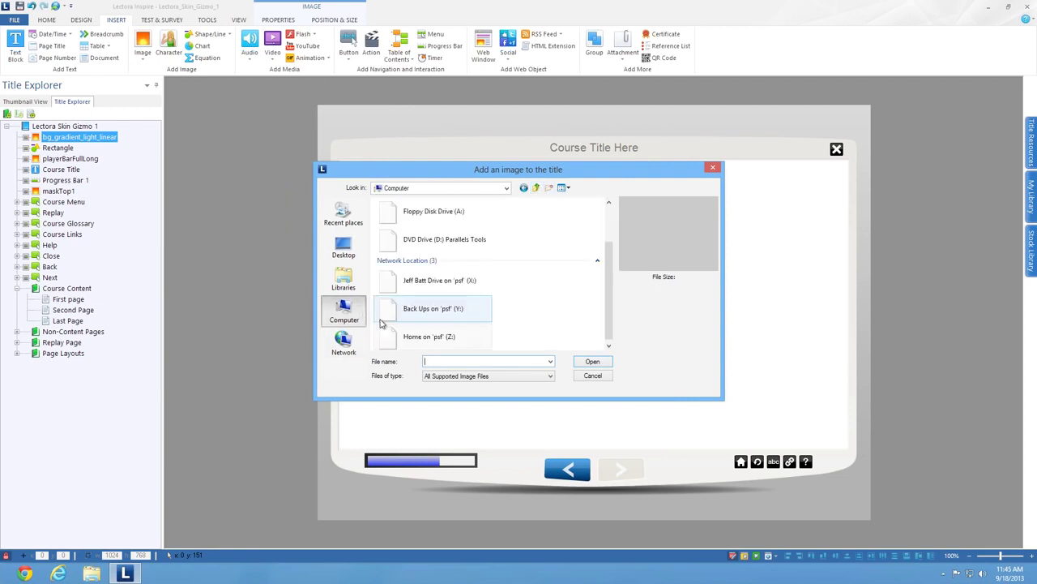
{"action": "double_click", "coordinate": [429, 336]}
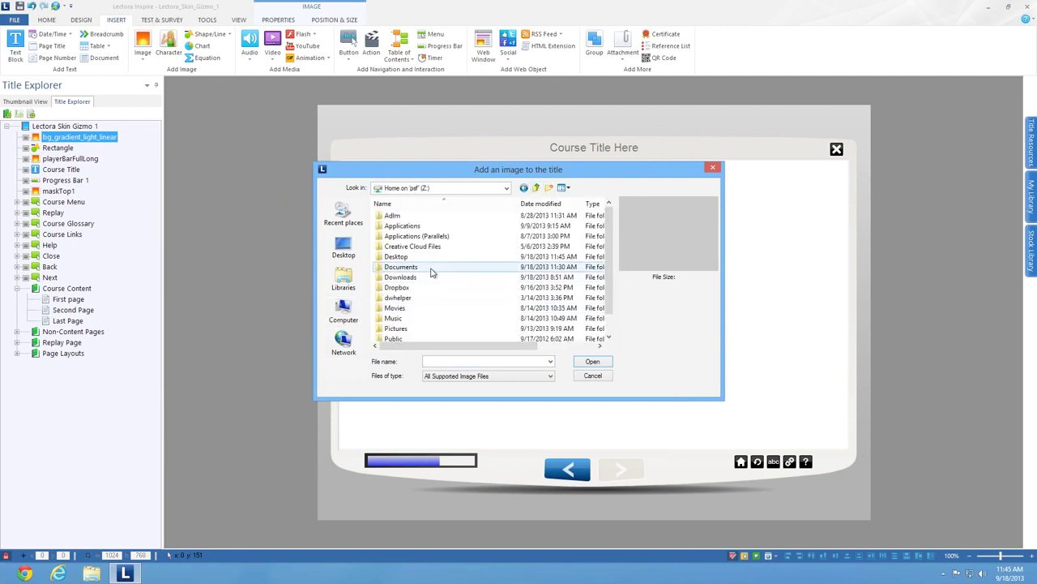
{"action": "double_click", "coordinate": [429, 261]}
{"action": "double_click", "coordinate": [430, 287]}
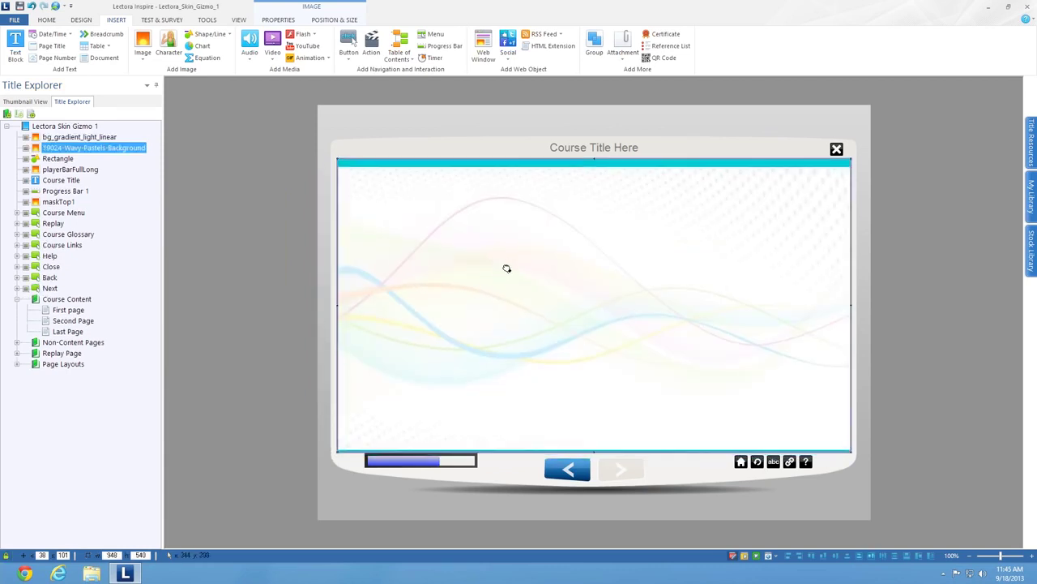
{"action": "left_click", "coordinate": [907, 226]}
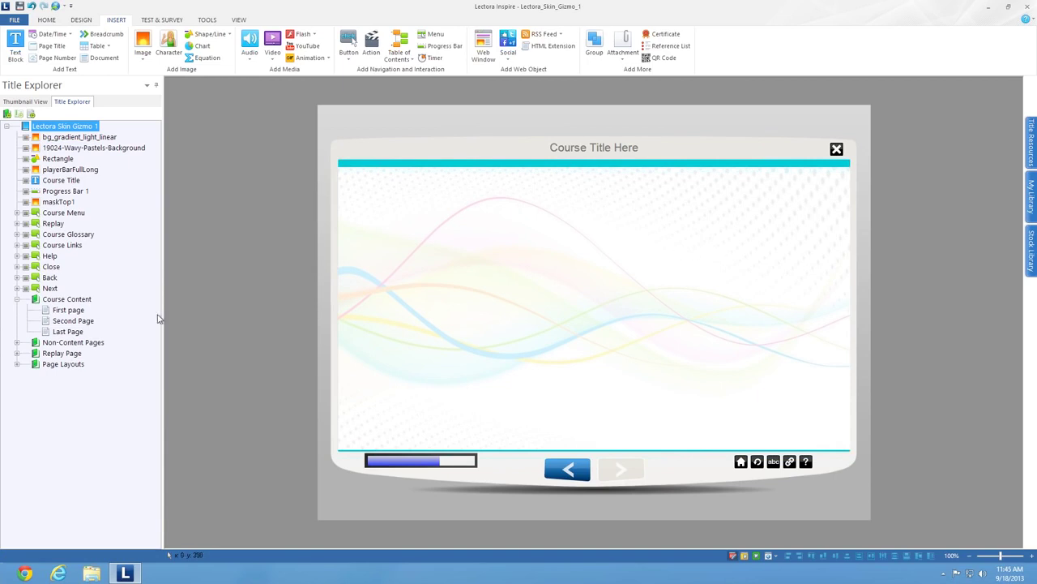
Step: Reorder the 19024-Wavy-Pastels-Background image to sit just after playerBarFullLong in the title and view it on First page
{"action": "left_click", "coordinate": [68, 310]}
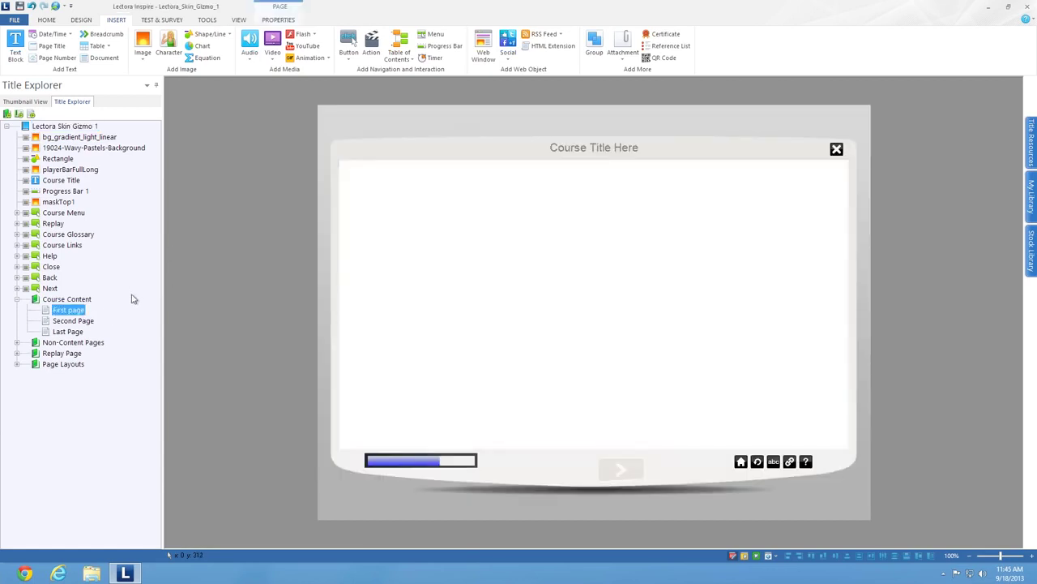
{"action": "left_click", "coordinate": [81, 138]}
{"action": "left_click", "coordinate": [81, 138]}
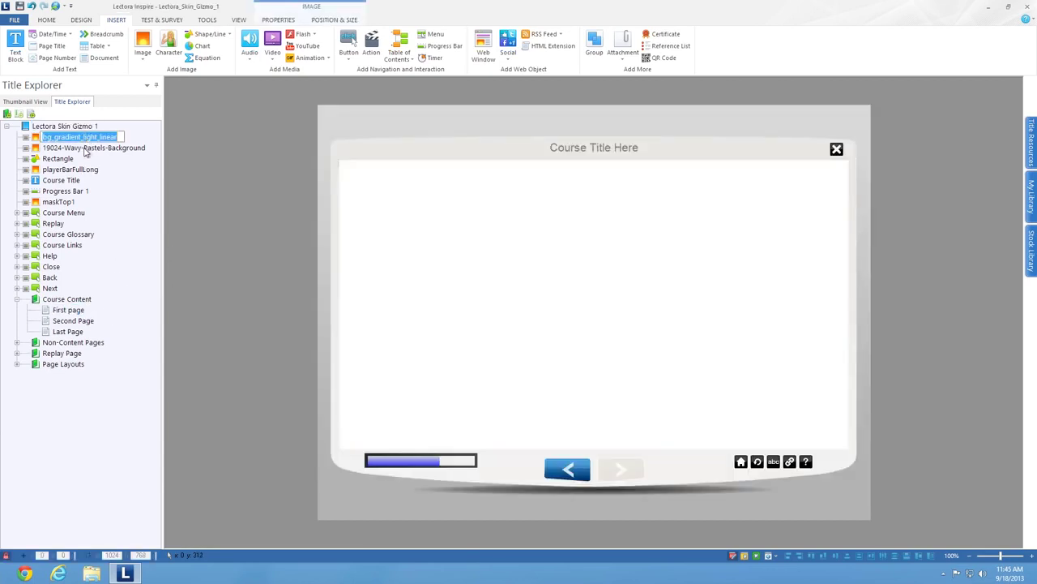
{"action": "left_click", "coordinate": [85, 150]}
{"action": "left_click_drag", "start_coordinate": [85, 150], "coordinate": [86, 173]}
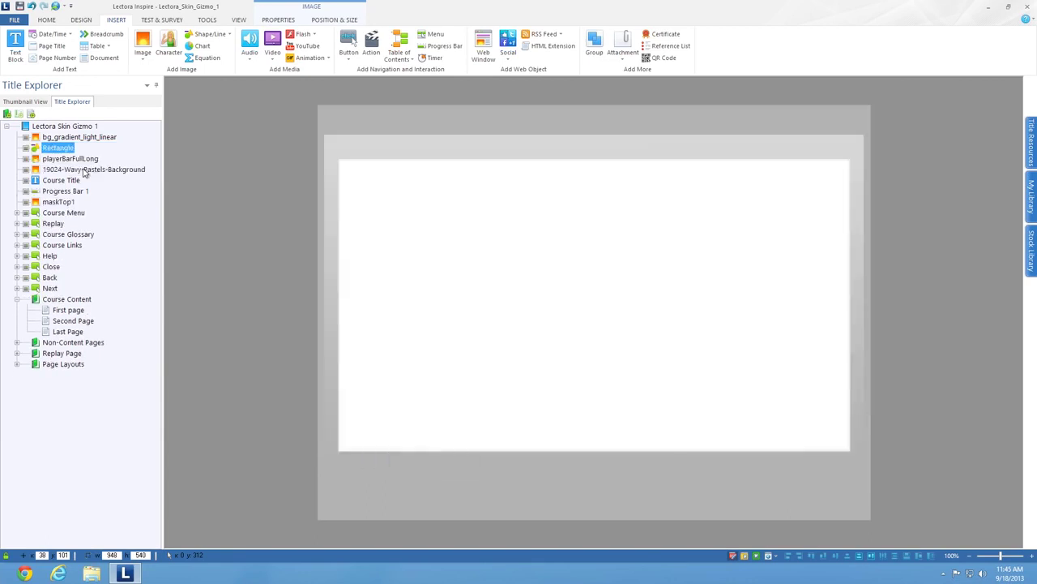
{"action": "left_click", "coordinate": [64, 126]}
{"action": "left_click", "coordinate": [68, 311]}
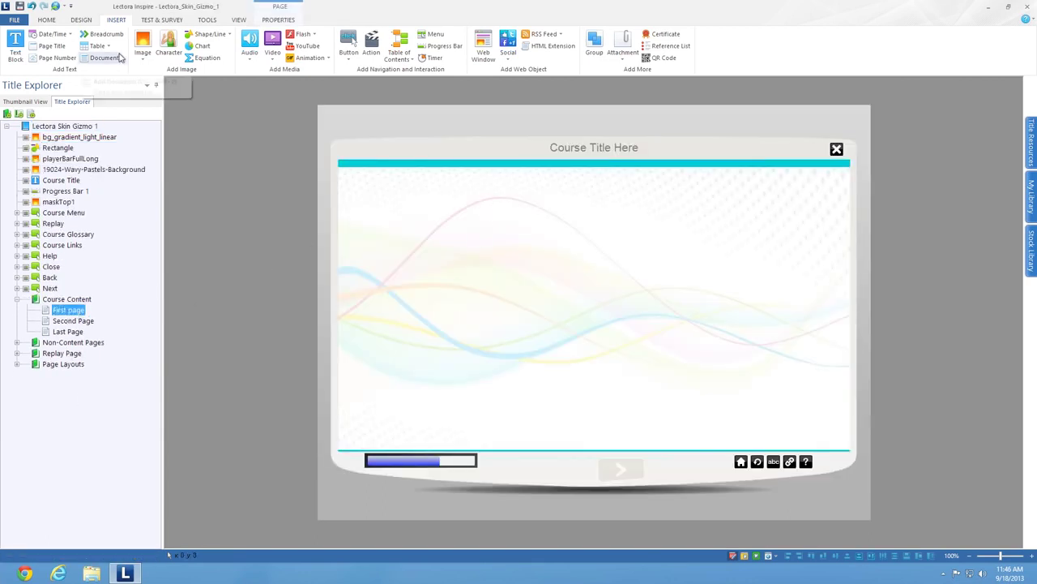
Step: Insert box1 from the pngs folder of lectora_education's pop banner Workfiles on First page and shift it left to about X 92, Y 179
{"action": "left_click", "coordinate": [143, 45]}
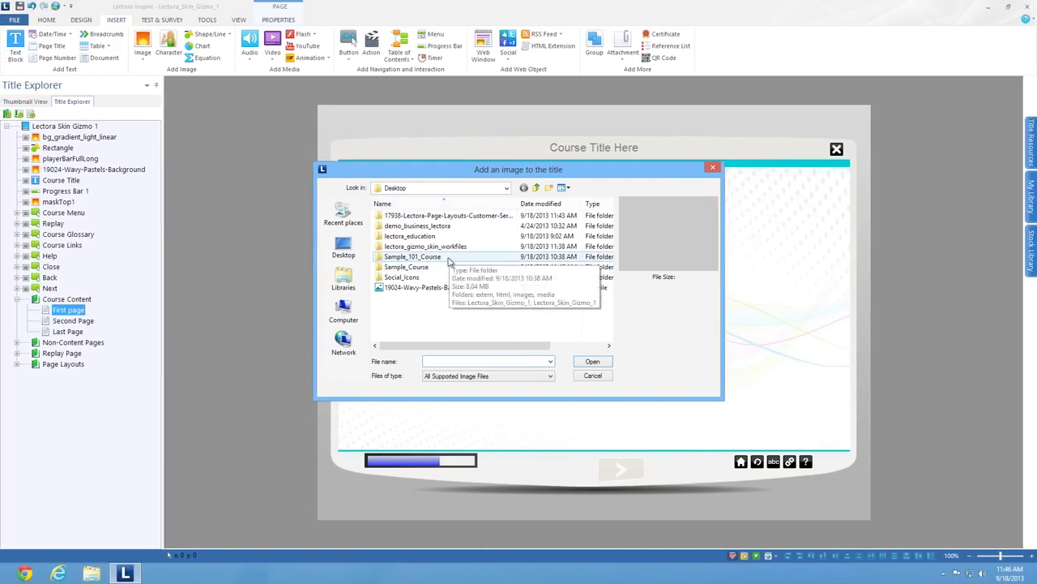
{"action": "double_click", "coordinate": [417, 236]}
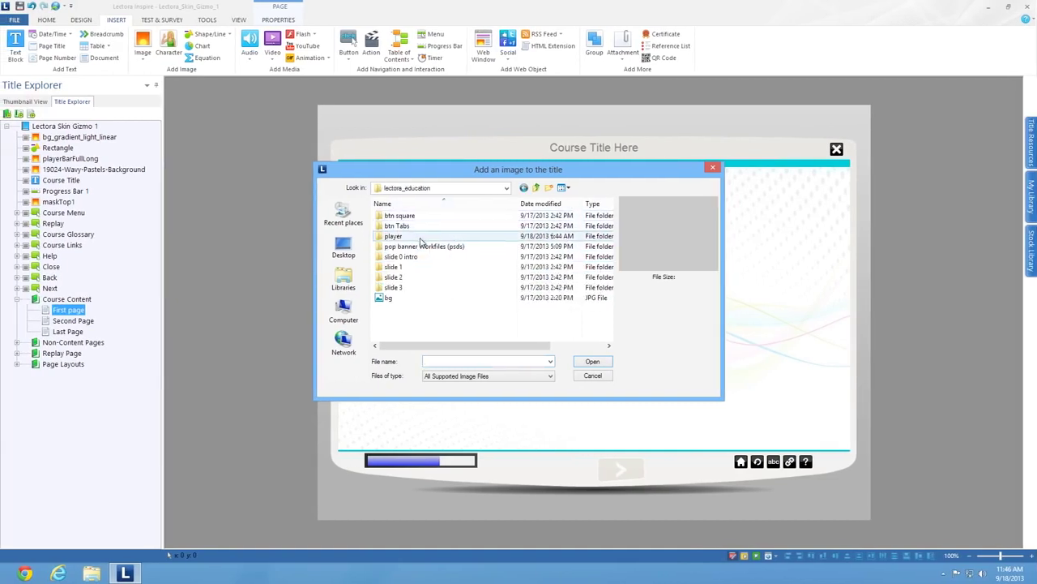
{"action": "double_click", "coordinate": [419, 247]}
{"action": "double_click", "coordinate": [413, 216]}
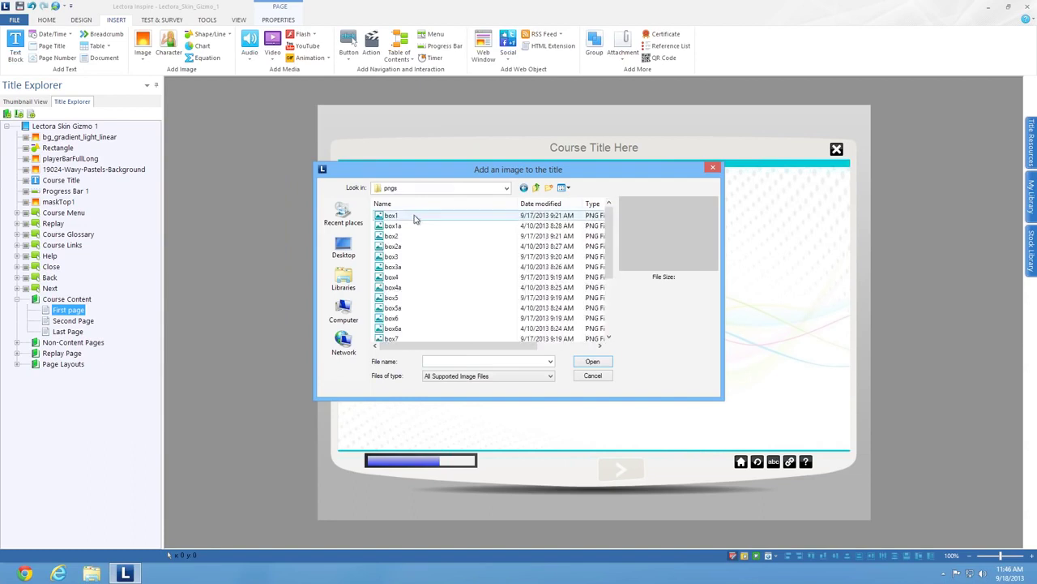
{"action": "double_click", "coordinate": [414, 215]}
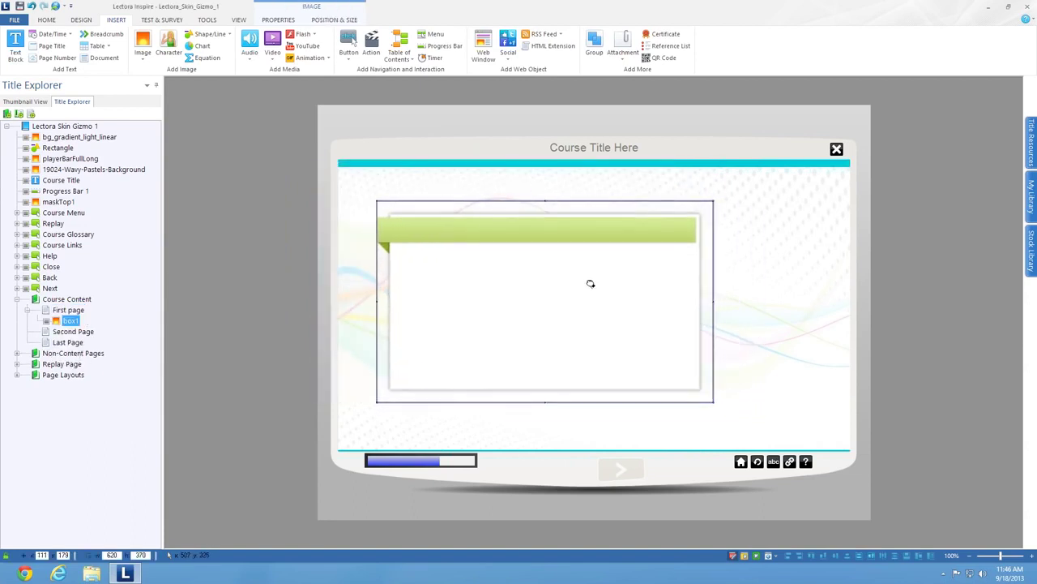
{"action": "left_click_drag", "start_coordinate": [590, 283], "coordinate": [567, 293]}
{"action": "left_click", "coordinate": [264, 232]}
{"action": "left_click", "coordinate": [572, 294]}
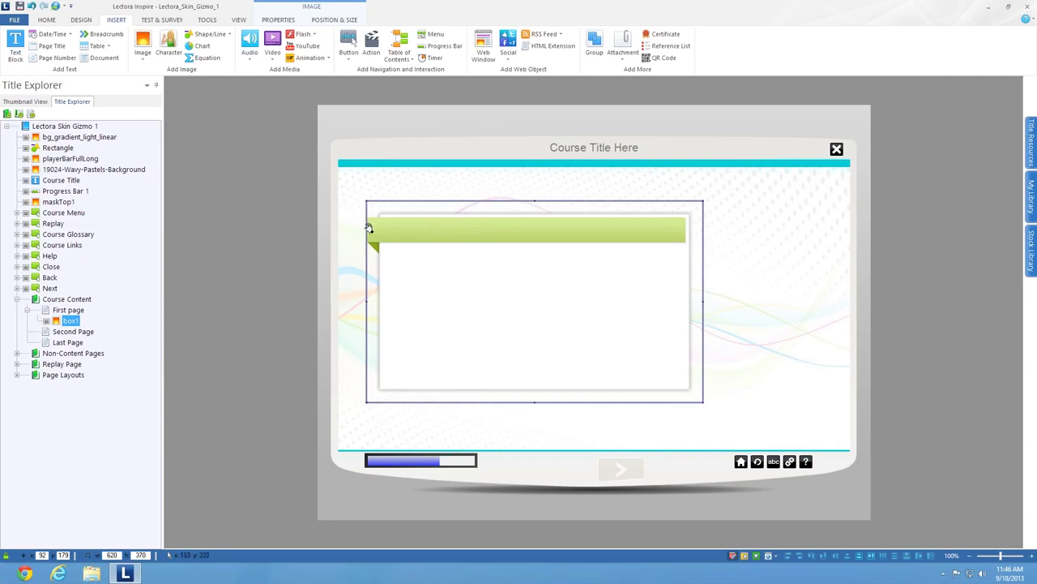
Step: Add a text block reading "Sample Title" over the green banner of box1, at about X 123, Y 215
{"action": "left_click", "coordinate": [16, 47]}
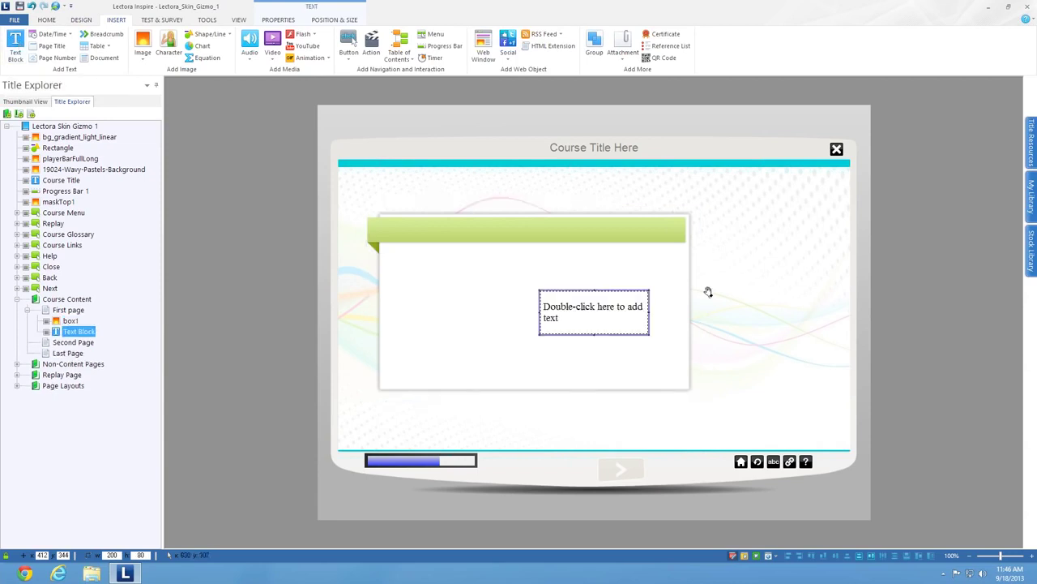
{"action": "left_click_drag", "start_coordinate": [569, 310], "coordinate": [414, 240]}
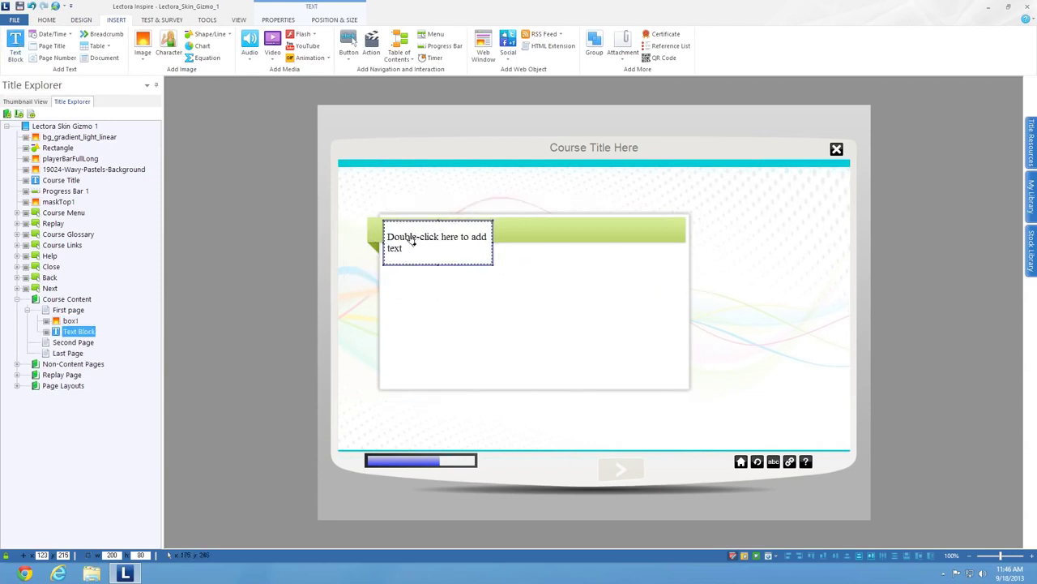
{"action": "double_click", "coordinate": [413, 241]}
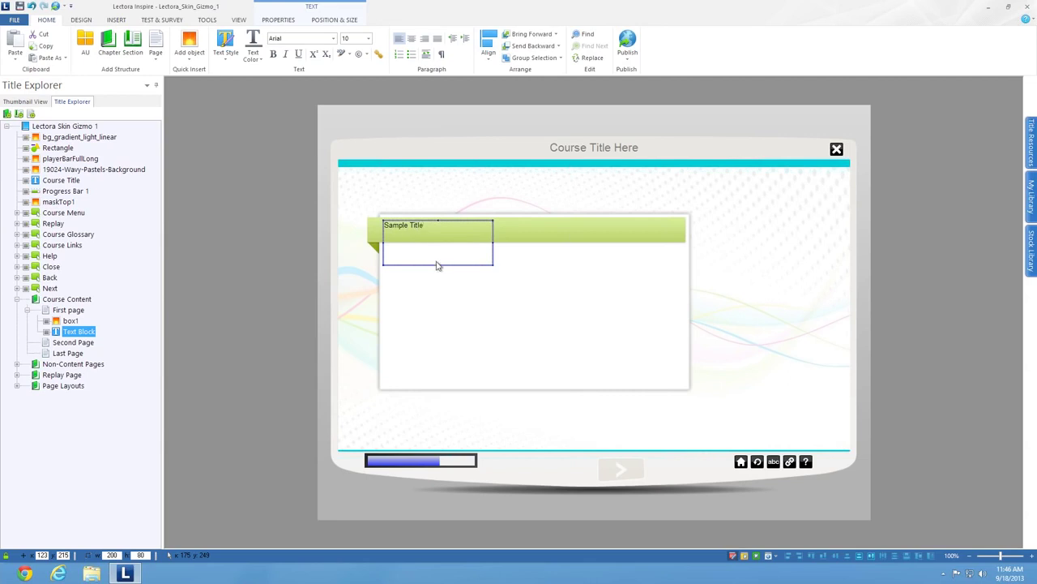
{"action": "left_click", "coordinate": [435, 258]}
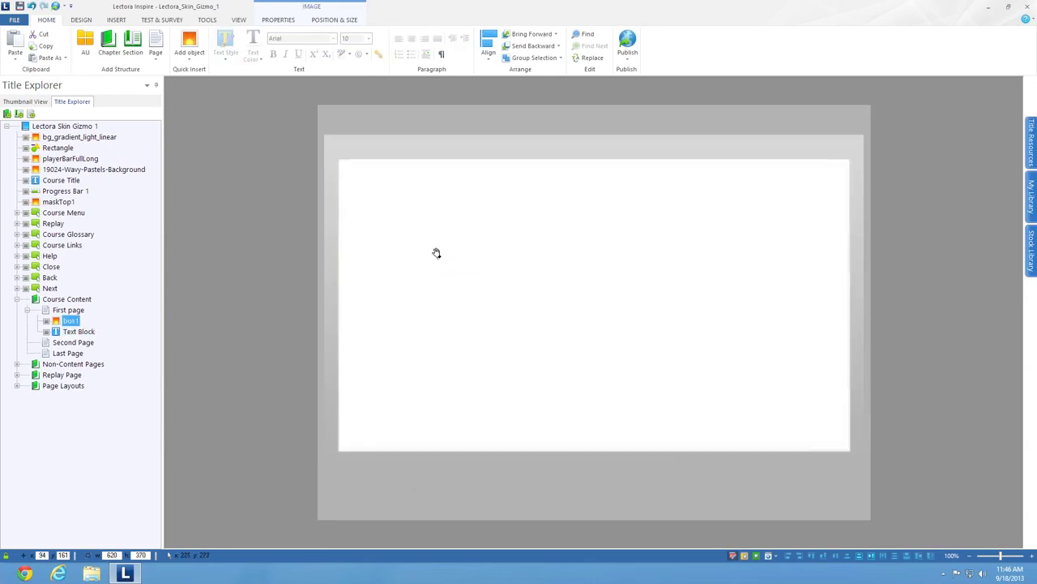
{"action": "left_click", "coordinate": [76, 332]}
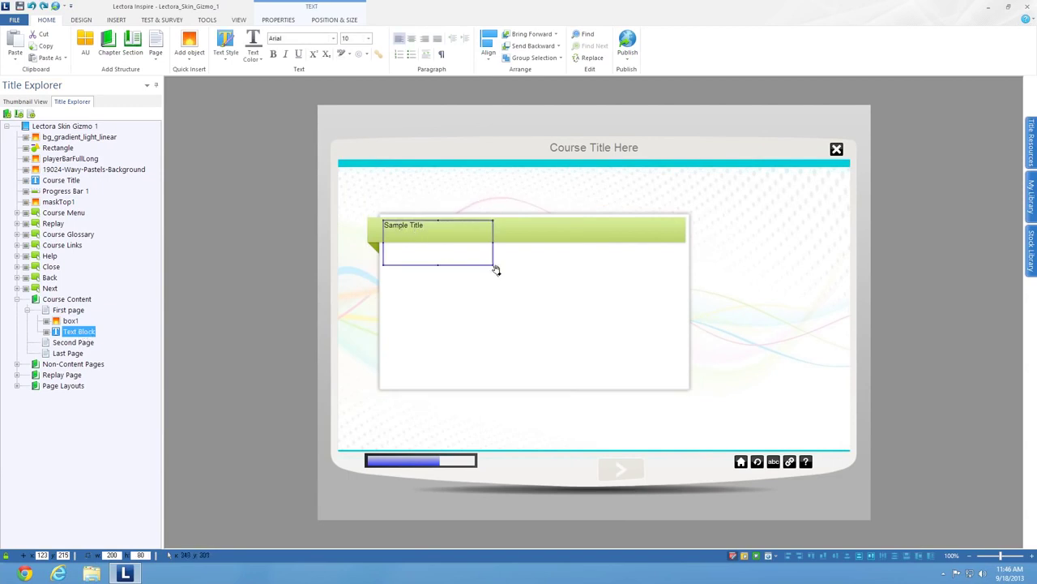
Step: Resize the Sample Title text block to about 204 x 33, set its font size to 18 and nudge it to X 117, Y 220
{"action": "left_click_drag", "start_coordinate": [492, 265], "coordinate": [496, 240]}
{"action": "left_click", "coordinate": [368, 38]}
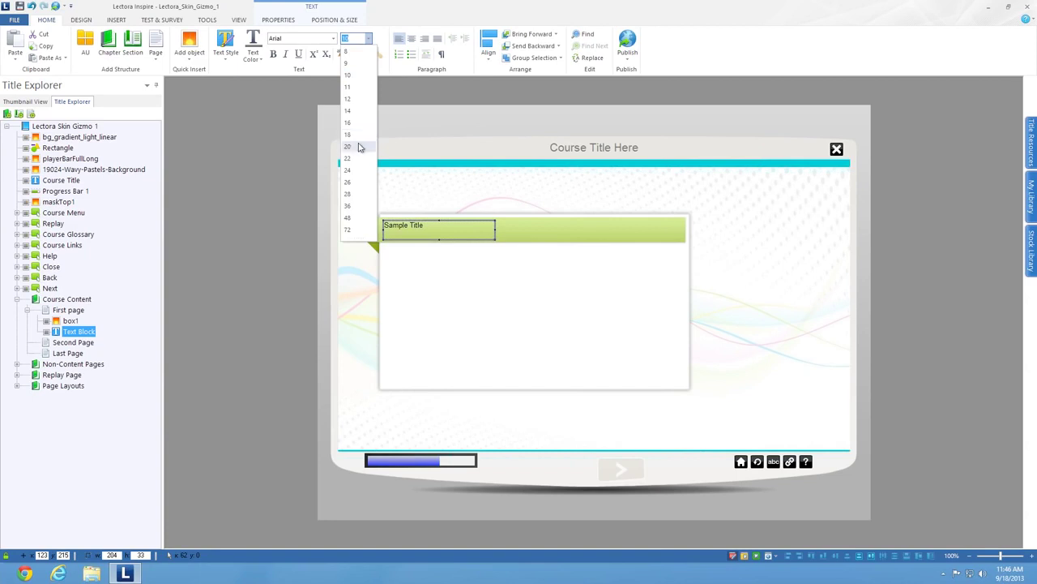
{"action": "left_click", "coordinate": [363, 136]}
{"action": "key", "text": "Left"}
{"action": "key", "text": "Left"}
{"action": "key", "text": "Left"}
{"action": "key", "text": "Left"}
{"action": "key", "text": "Left"}
{"action": "key", "text": "Down"}
{"action": "key", "text": "Down"}
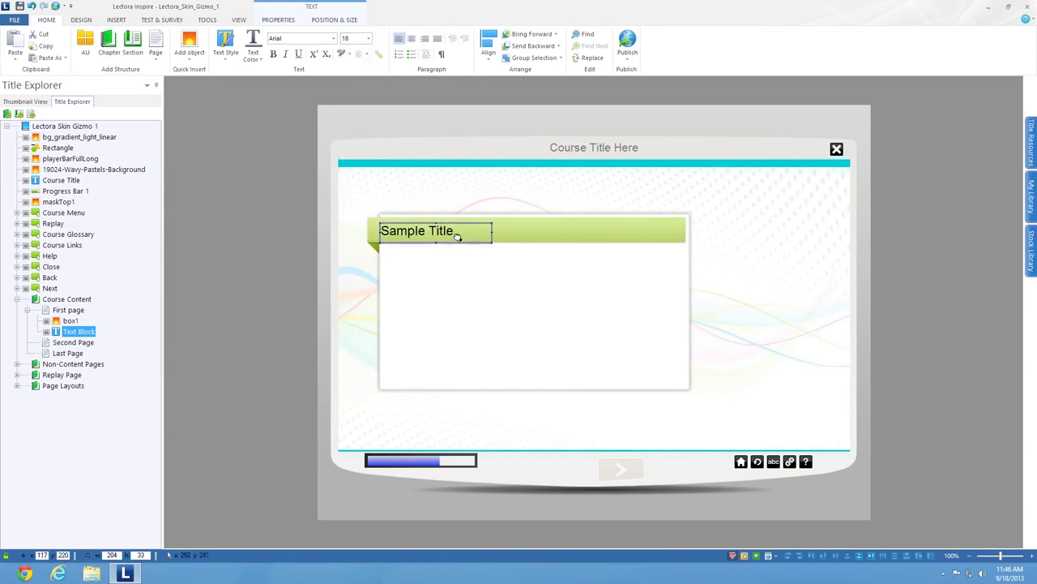
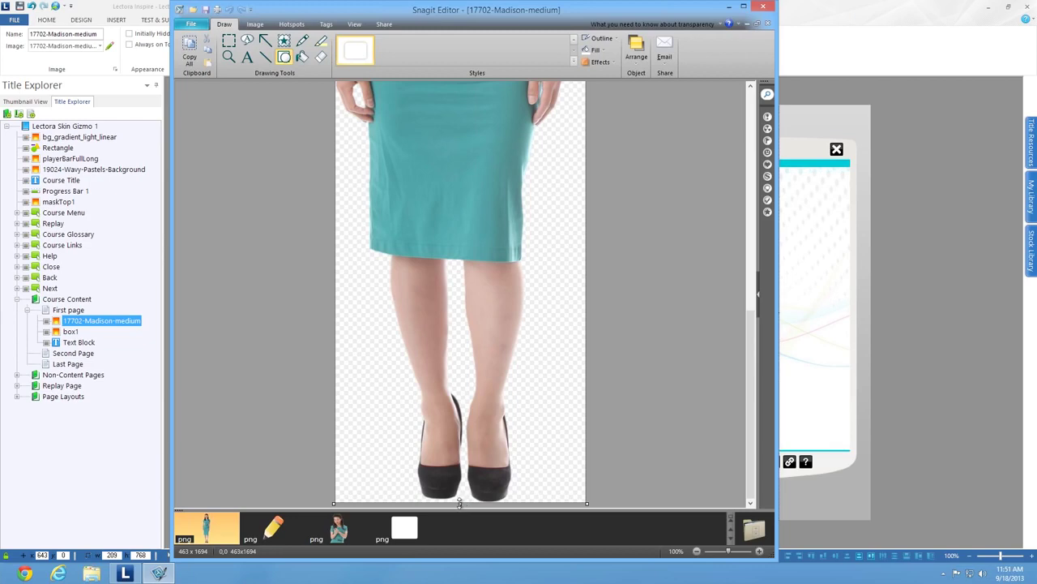
Step: Crop the 17702-Madison-medium image in Snagit Editor to about 463 x 779, cutting off the legs and the space above the head, and close the editor
{"action": "left_click_drag", "start_coordinate": [460, 503], "coordinate": [483, 263]}
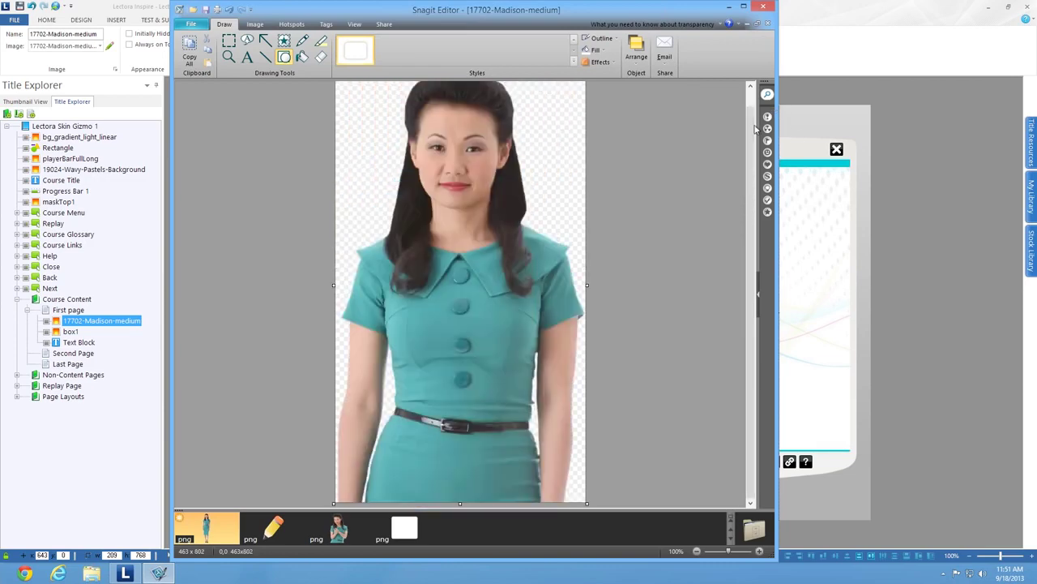
{"action": "scroll", "coordinate": [435, 103], "scroll_direction": "up", "scroll_amount": 1}
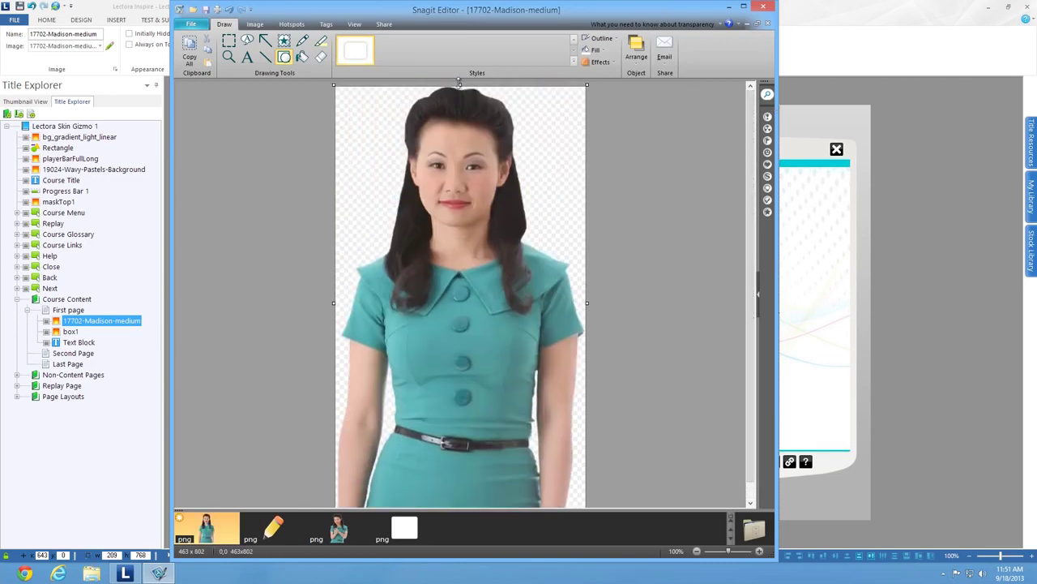
{"action": "left_click_drag", "start_coordinate": [459, 86], "coordinate": [460, 96]}
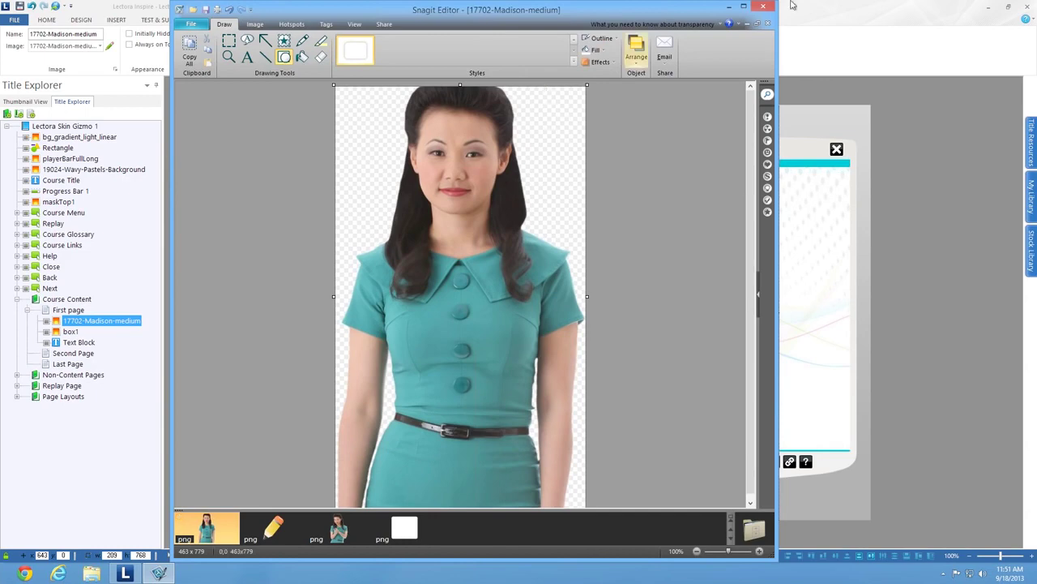
{"action": "left_click", "coordinate": [762, 7]}
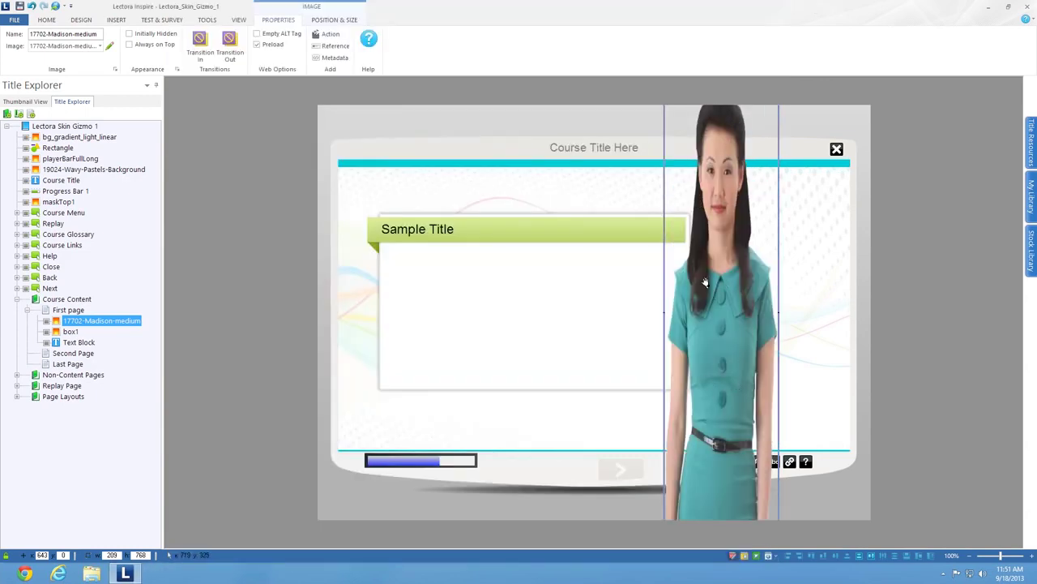
Step: Reset the 17702-Madison-medium image to its original size, move it left to about X 398 and delete it from First page
{"action": "left_click", "coordinate": [344, 21]}
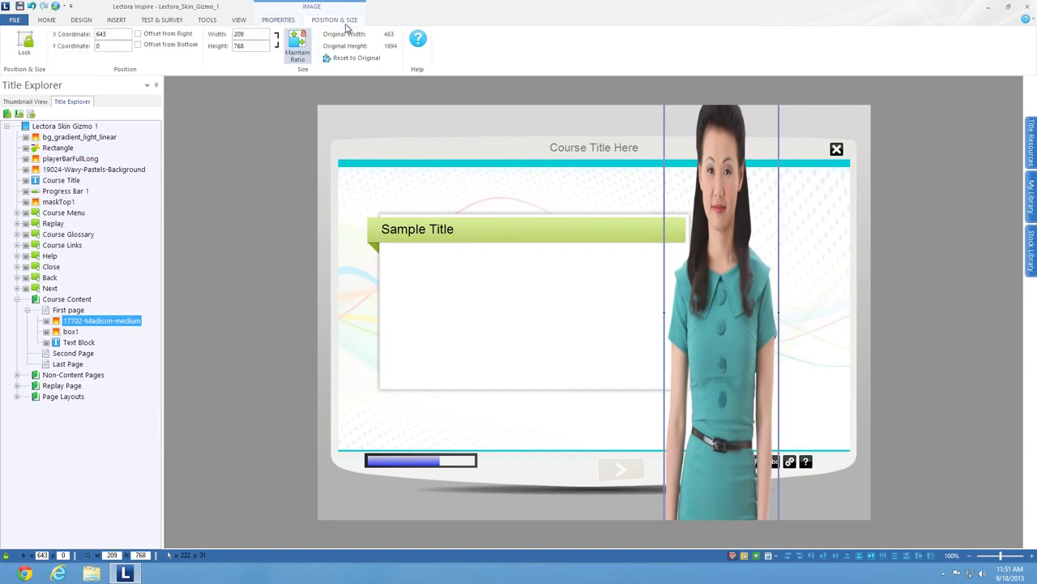
{"action": "left_click", "coordinate": [349, 62]}
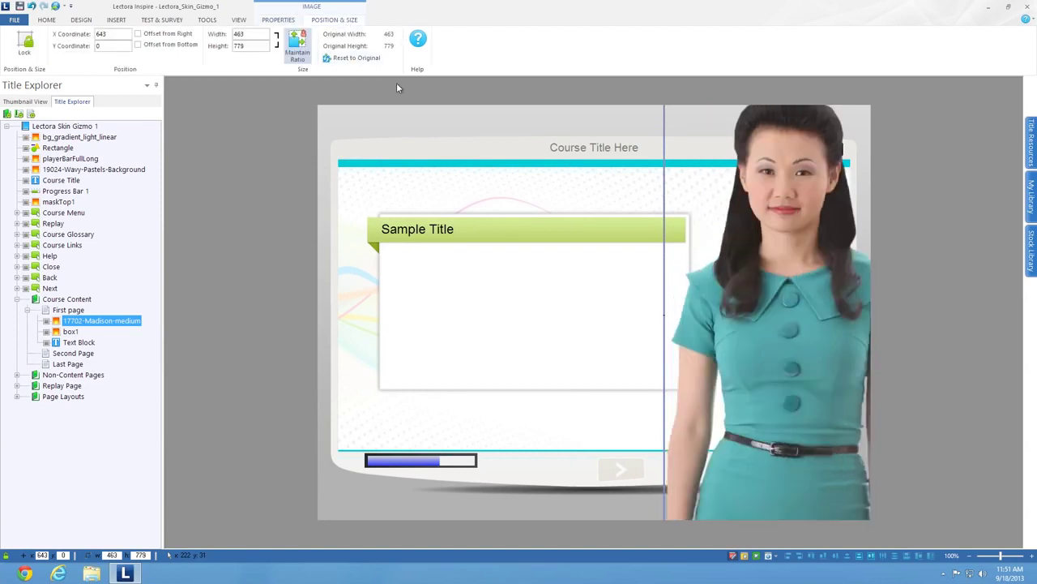
{"action": "left_click_drag", "start_coordinate": [746, 212], "coordinate": [610, 236]}
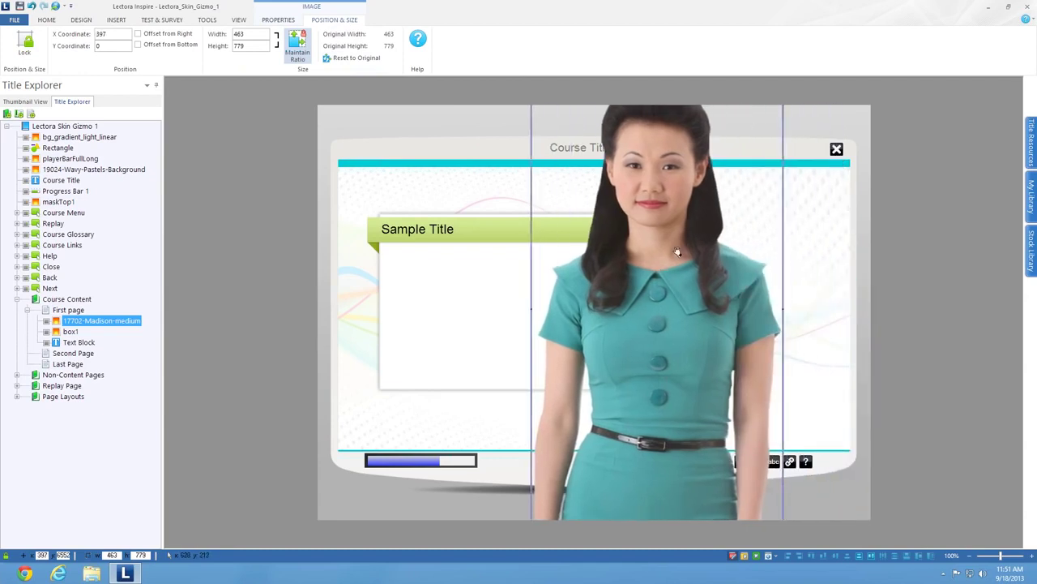
{"action": "key", "text": "Right"}
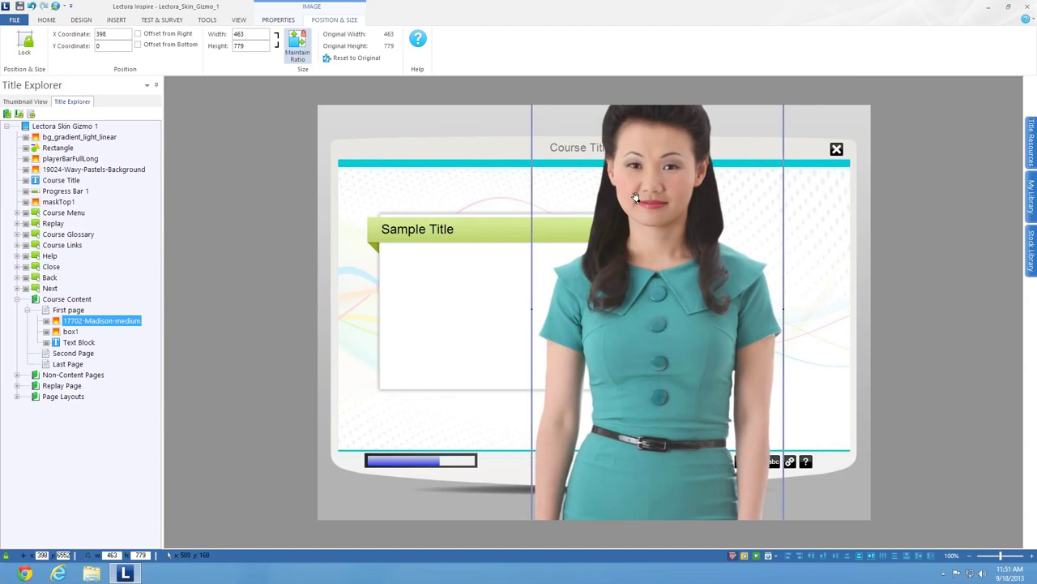
{"action": "key", "text": "Delete"}
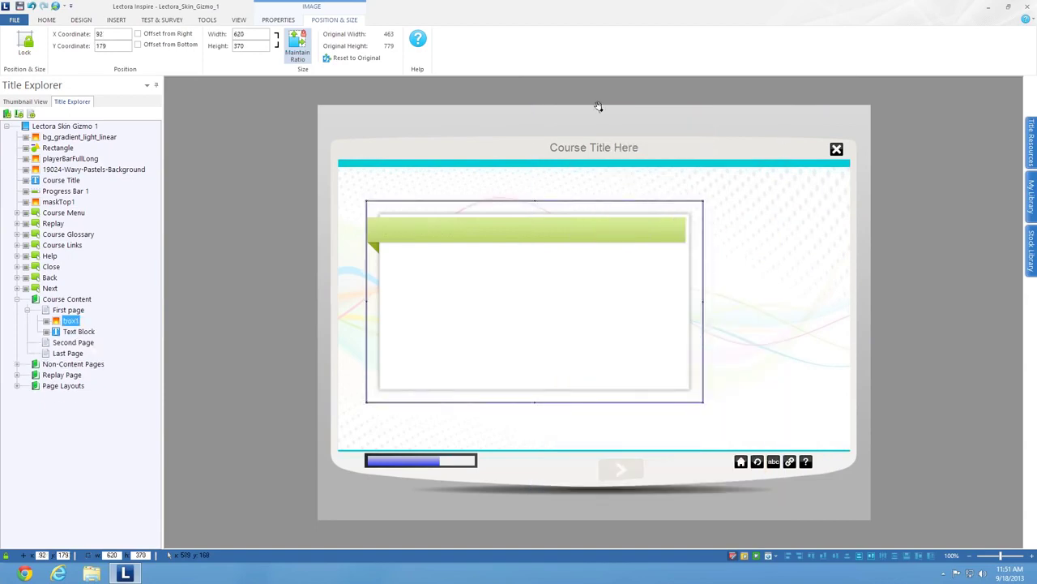
Step: Insert the person_crop image from the slide 1 folder inside lectora_education onto First page
{"action": "left_click", "coordinate": [121, 22]}
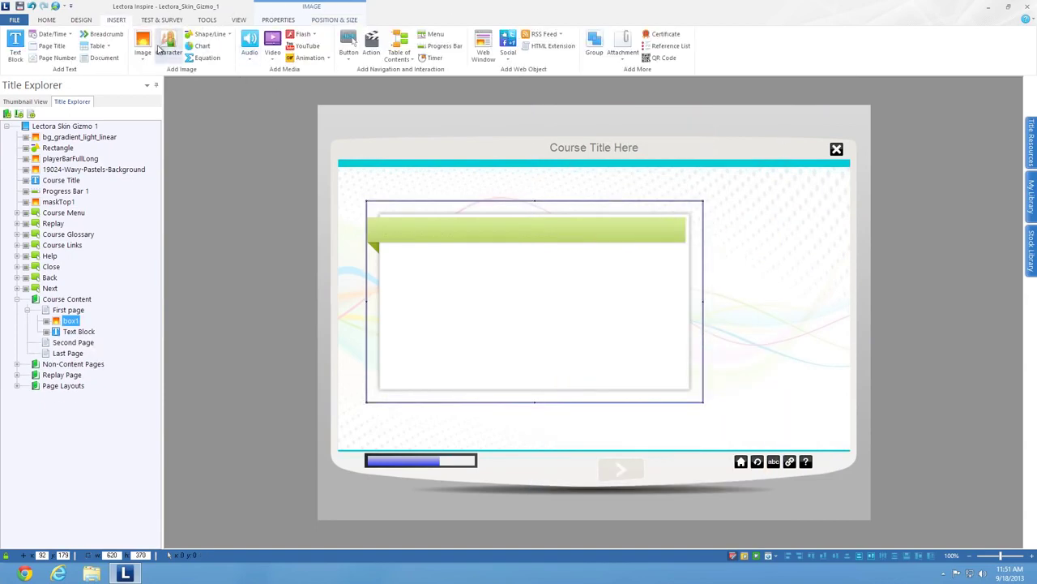
{"action": "left_click", "coordinate": [143, 45]}
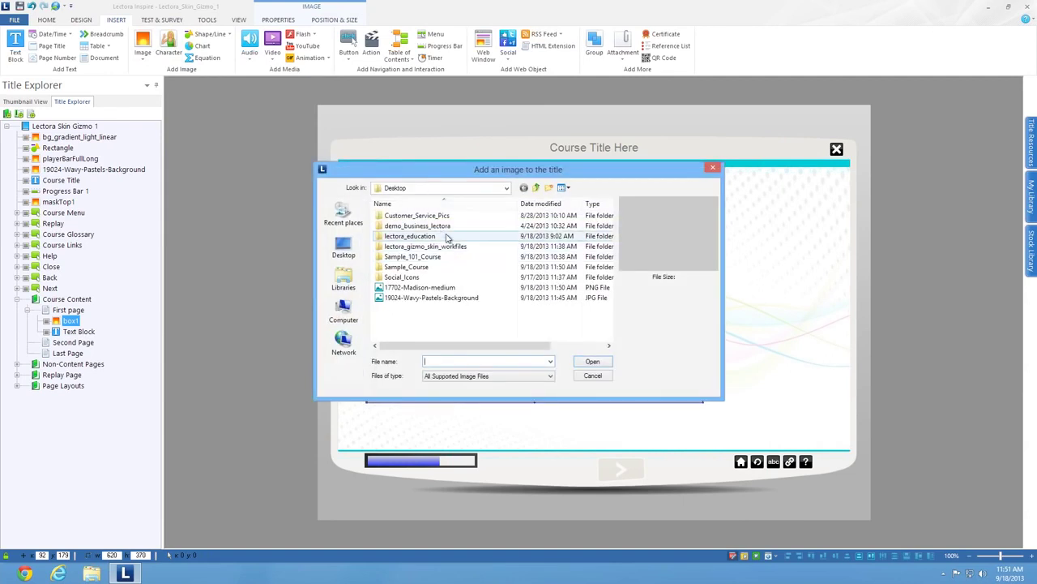
{"action": "double_click", "coordinate": [445, 235]}
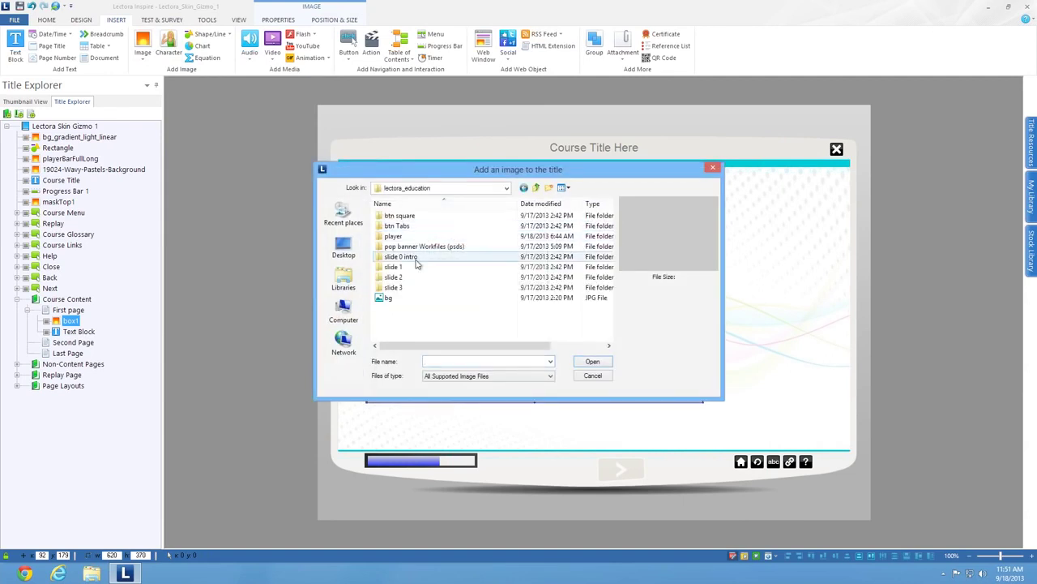
{"action": "double_click", "coordinate": [437, 266]}
{"action": "double_click", "coordinate": [414, 215]}
Step: Move the person_crop image over the banner box's right edge and nudge it up to about X 583, Y 101
{"action": "left_click_drag", "start_coordinate": [450, 227], "coordinate": [733, 231]}
{"action": "left_click", "coordinate": [911, 211]}
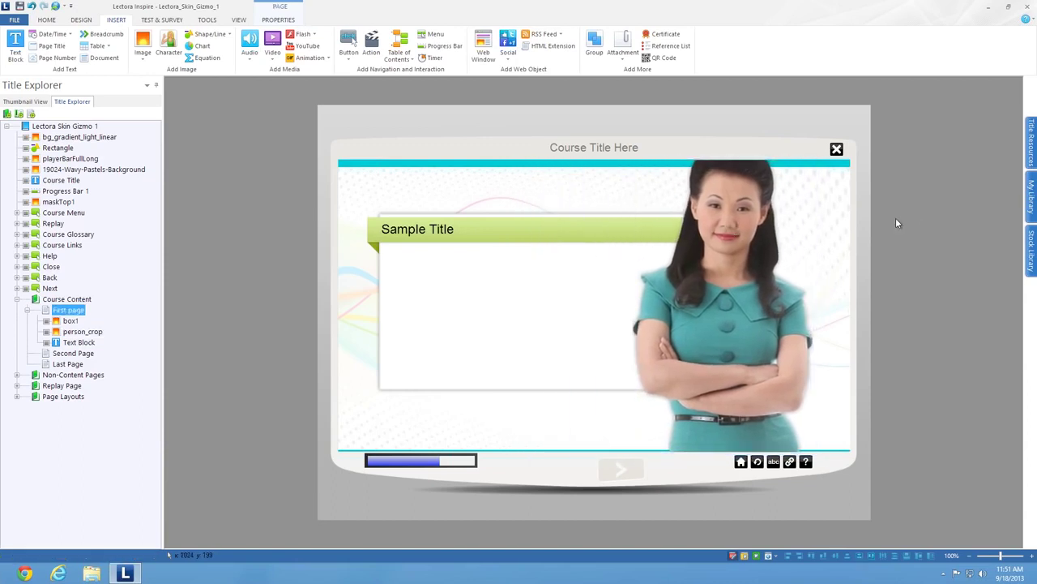
{"action": "left_click", "coordinate": [754, 246]}
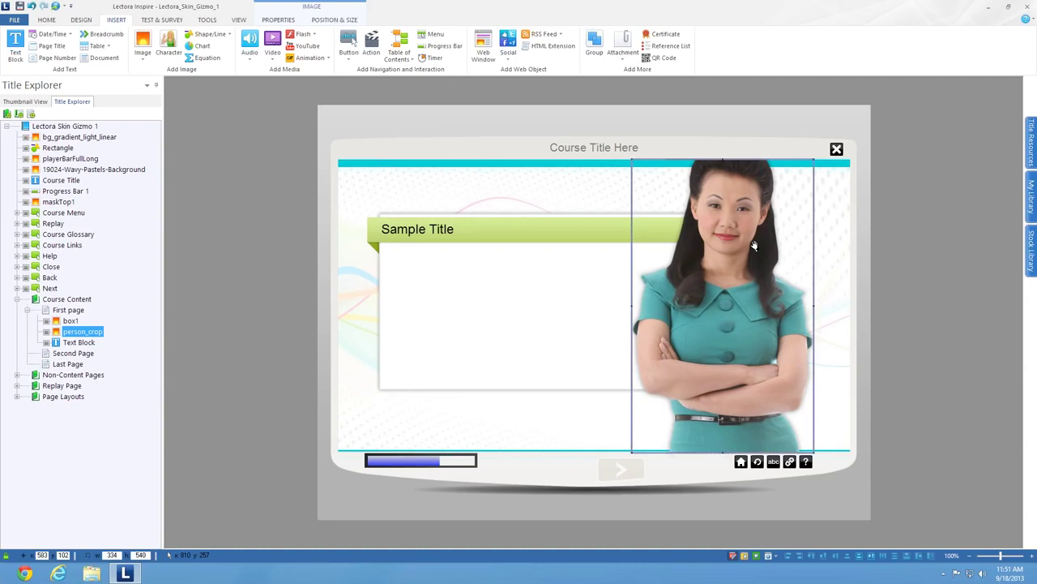
{"action": "key", "text": "Up"}
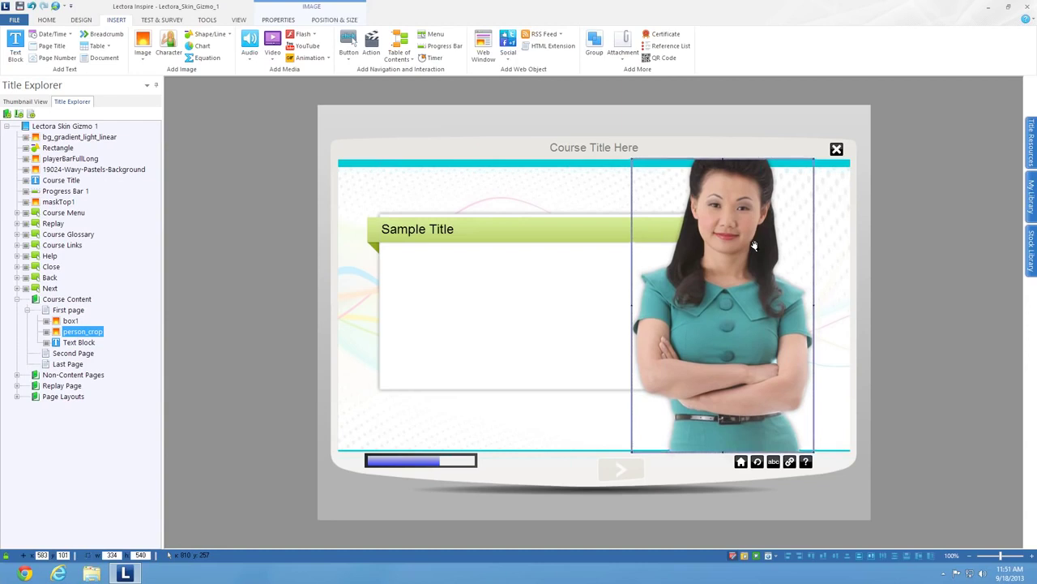
{"action": "left_click", "coordinate": [932, 163]}
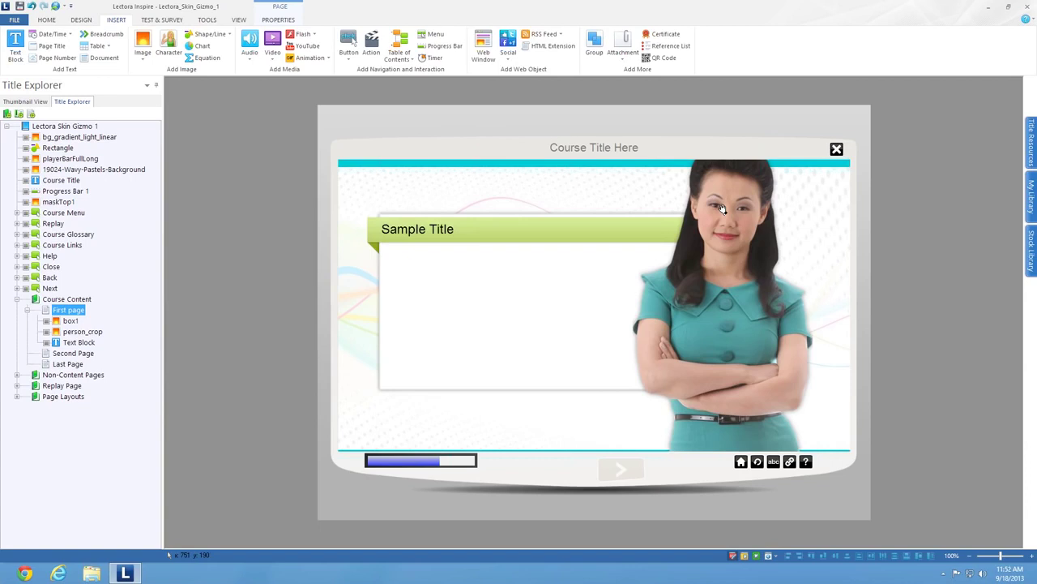
Step: Switch to Safari, go back to the CutOut People page and browse the Big Heads cartoon poses in Illustrated series: 001
{"action": "key", "text": "ctrl+Left"}
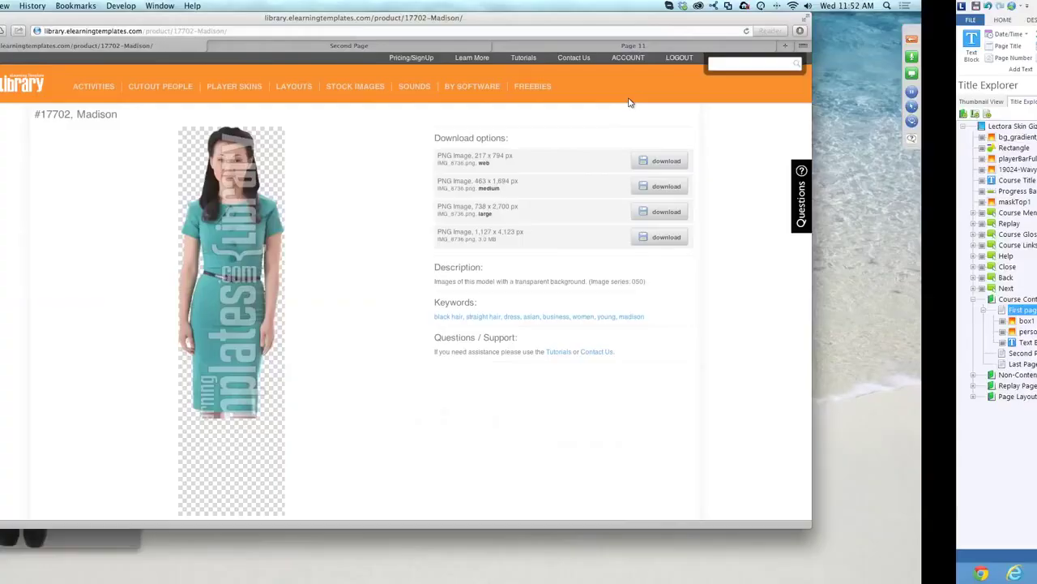
{"action": "scroll", "coordinate": [463, 148], "scroll_direction": "left", "scroll_amount": 5}
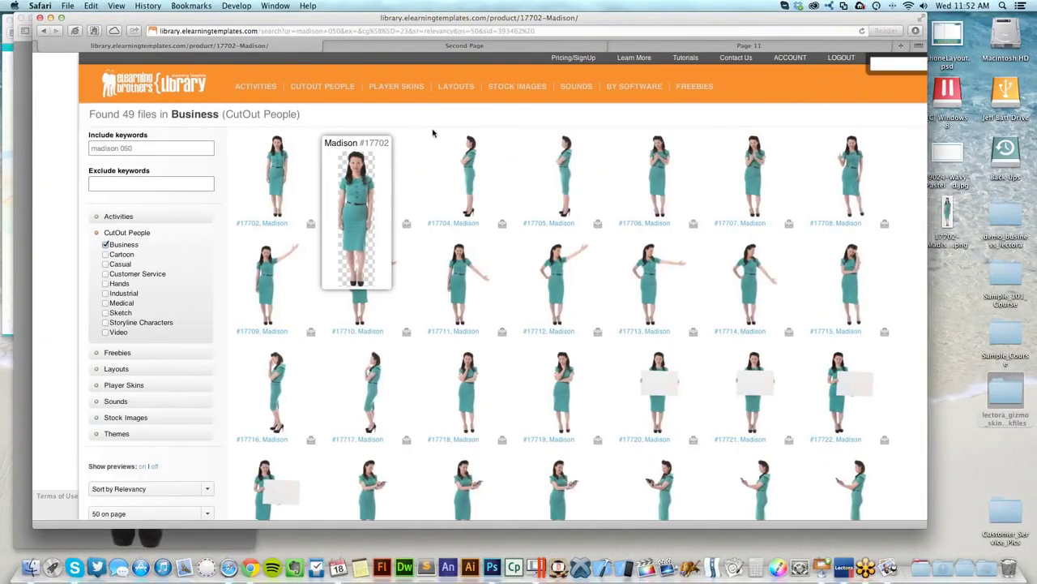
{"action": "scroll", "coordinate": [468, 138], "scroll_direction": "left", "scroll_amount": 5}
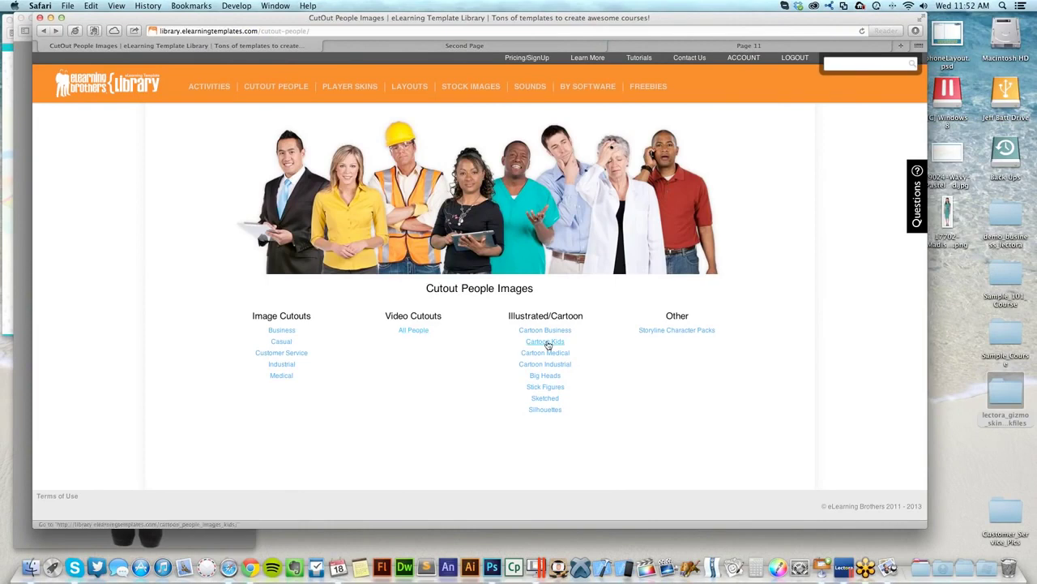
{"action": "left_click", "coordinate": [544, 376]}
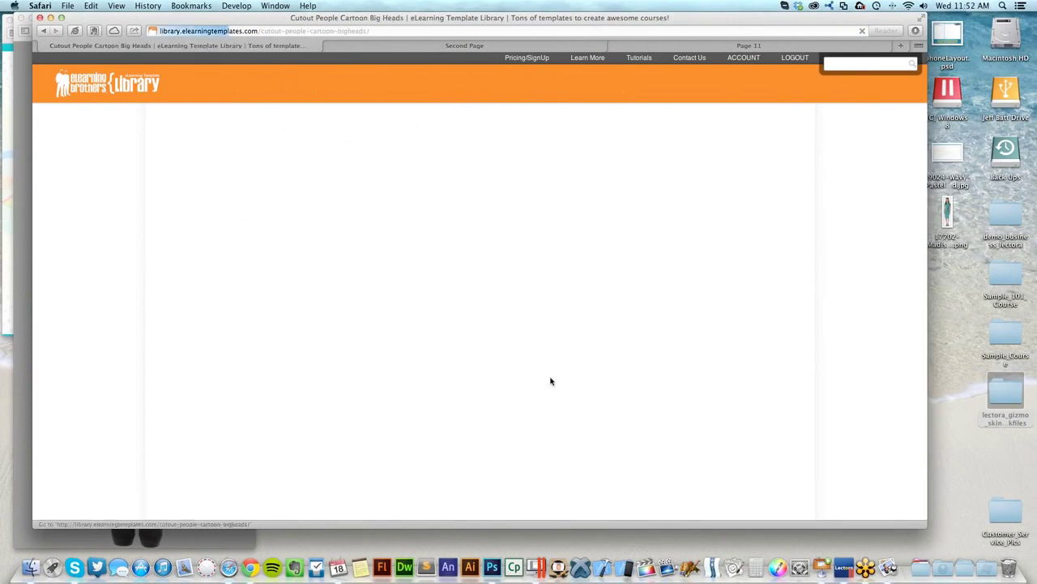
{"action": "left_click", "coordinate": [600, 183]}
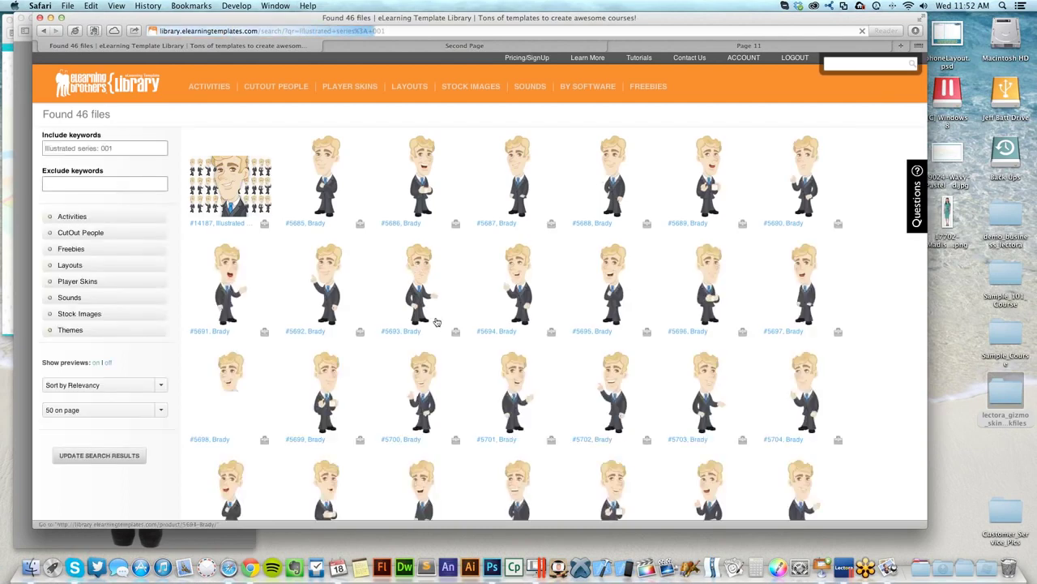
{"action": "mouse_move", "coordinate": [485, 300]}
{"action": "scroll", "coordinate": [484, 300], "scroll_direction": "down", "scroll_amount": 8}
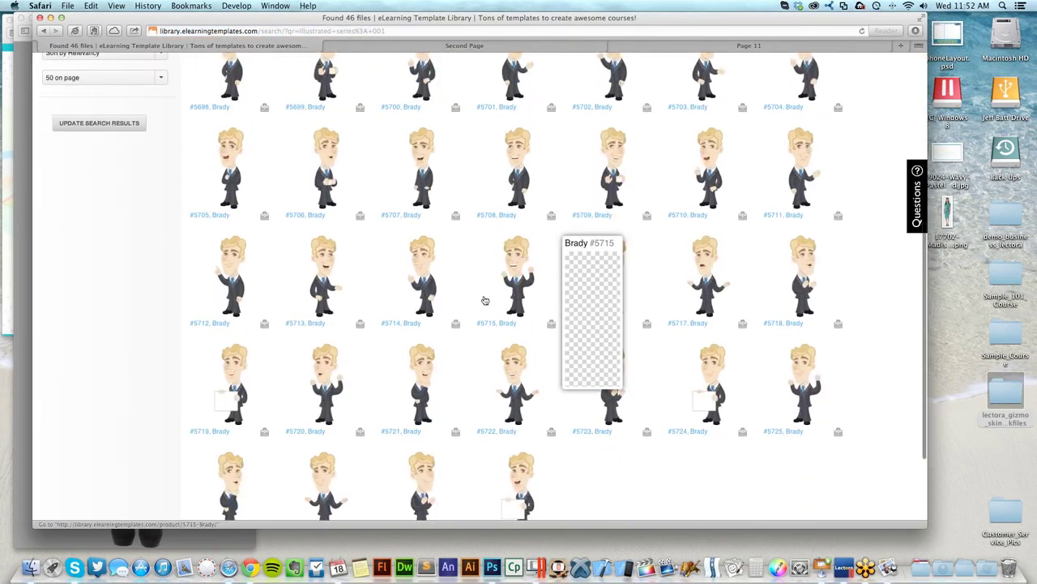
{"action": "scroll", "coordinate": [485, 300], "scroll_direction": "up", "scroll_amount": 10}
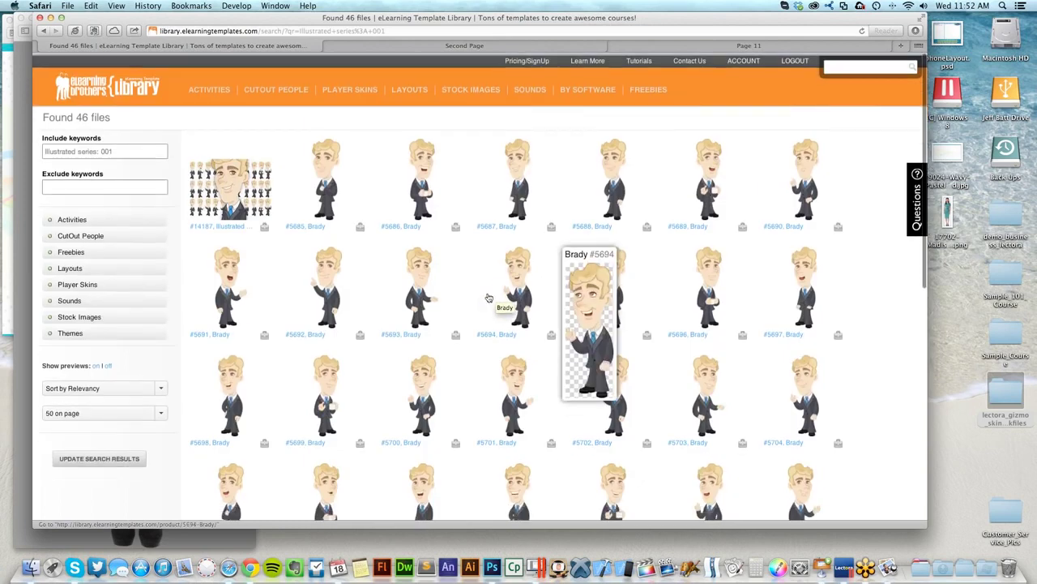
{"action": "mouse_move", "coordinate": [268, 209]}
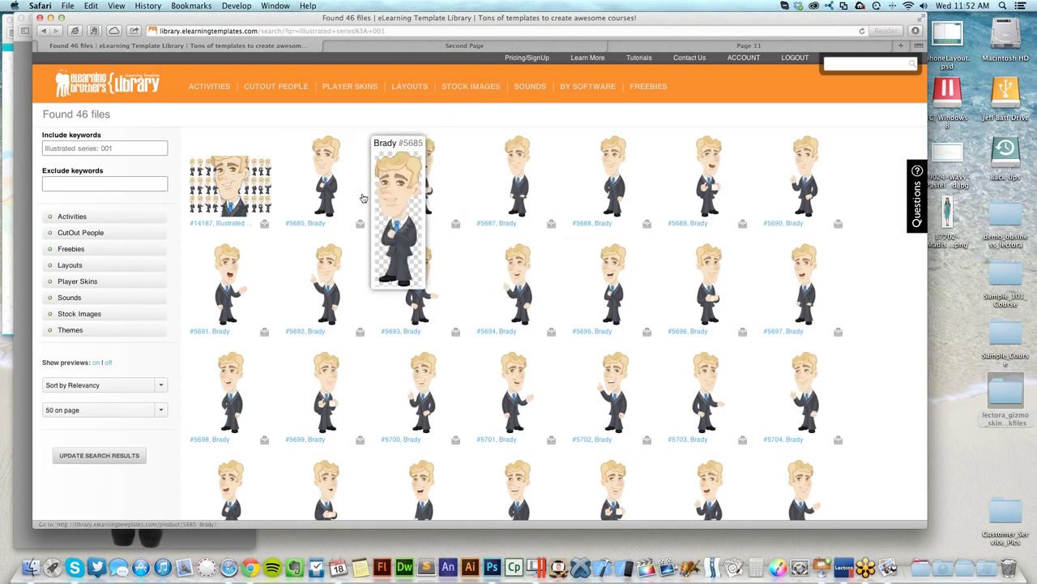
Step: Switch to Keynote, play the slideshow from the CutOut People Pics slide and advance it
{"action": "key", "text": "super+Tab"}
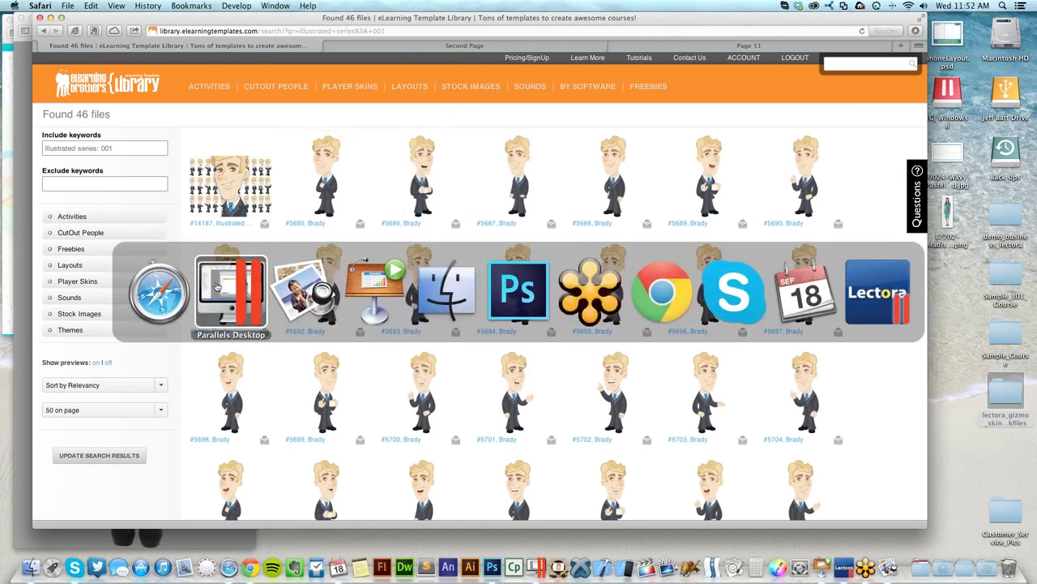
{"action": "left_click", "coordinate": [375, 280]}
{"action": "key", "text": "alt+super+p"}
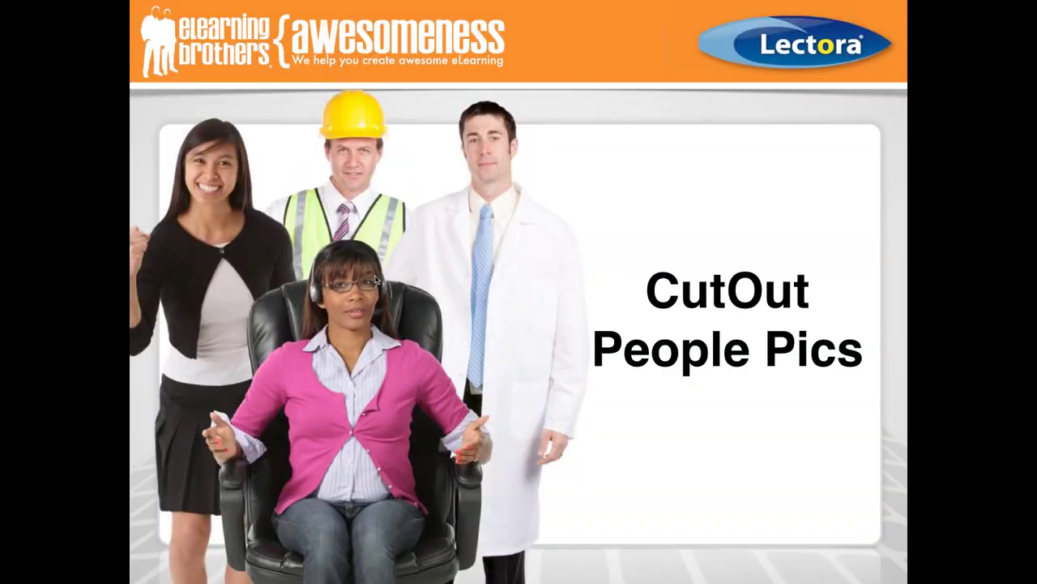
{"action": "left_click", "coordinate": [376, 280]}
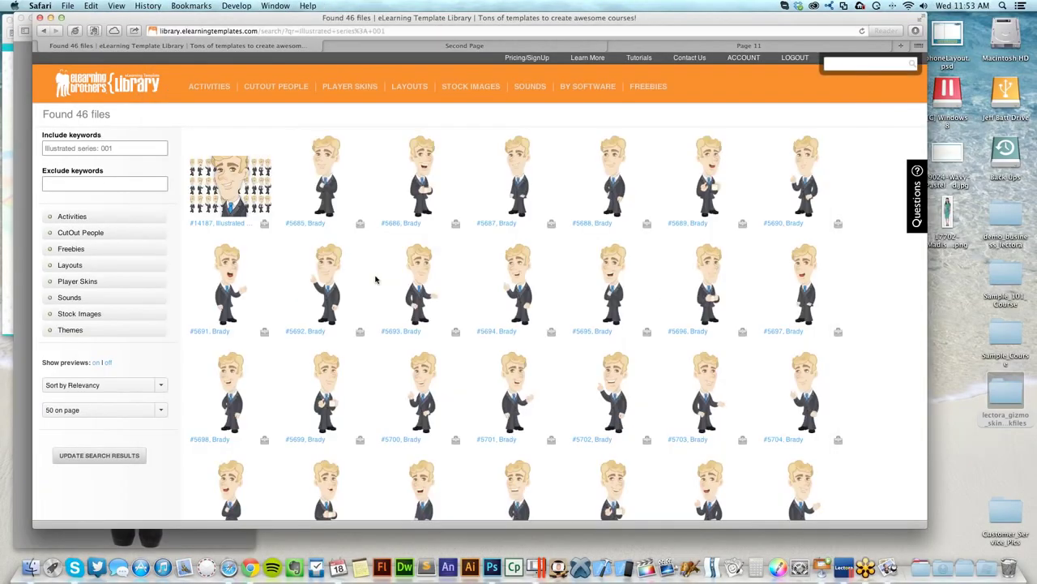
Step: Open the library's Stock Images page and review its Graphics, Photos and 3D Graphics categories
{"action": "left_click", "coordinate": [484, 92]}
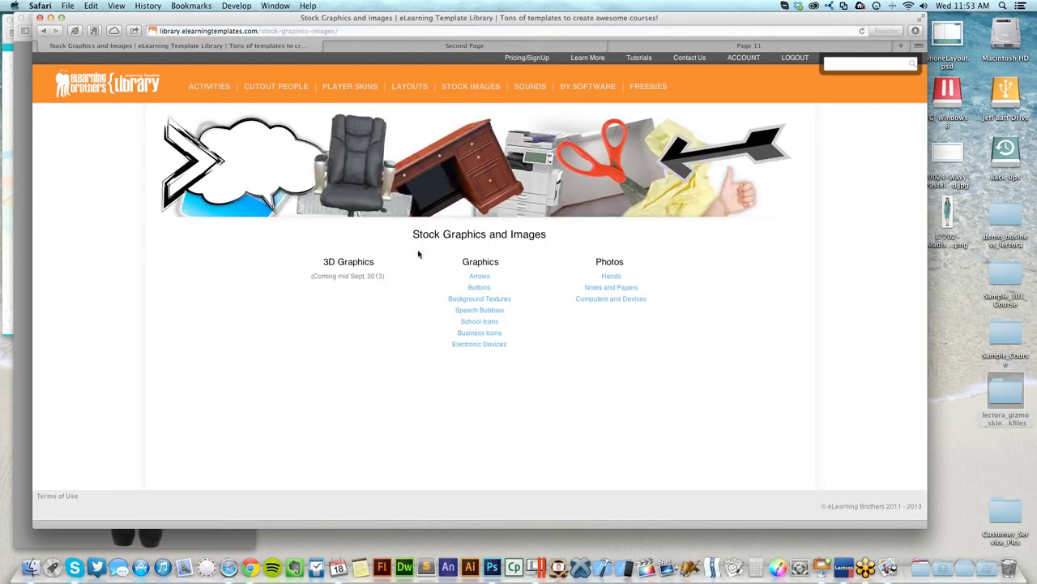
{"action": "left_click_drag", "start_coordinate": [465, 261], "coordinate": [495, 261]}
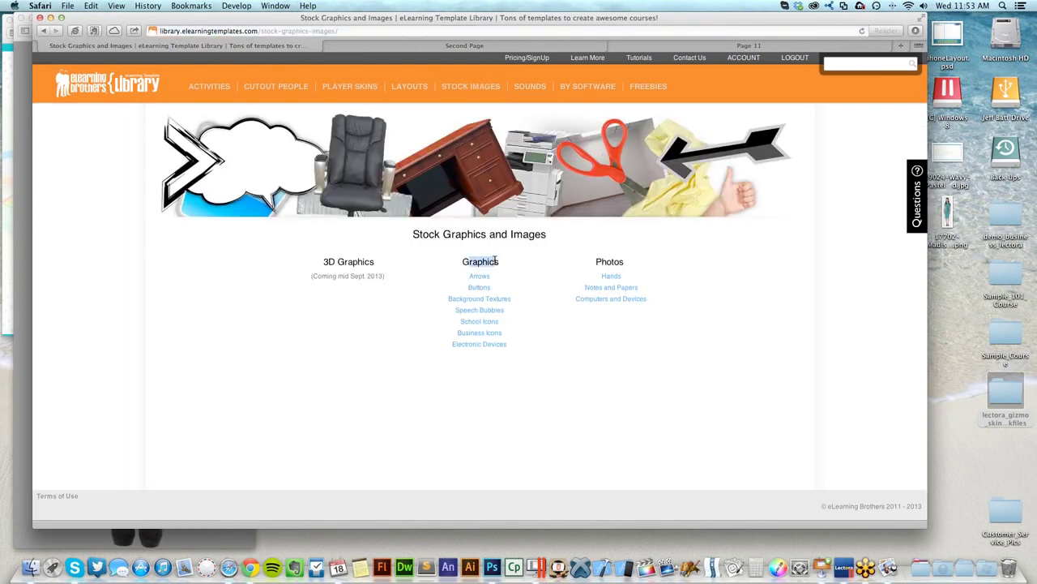
{"action": "double_click", "coordinate": [608, 261]}
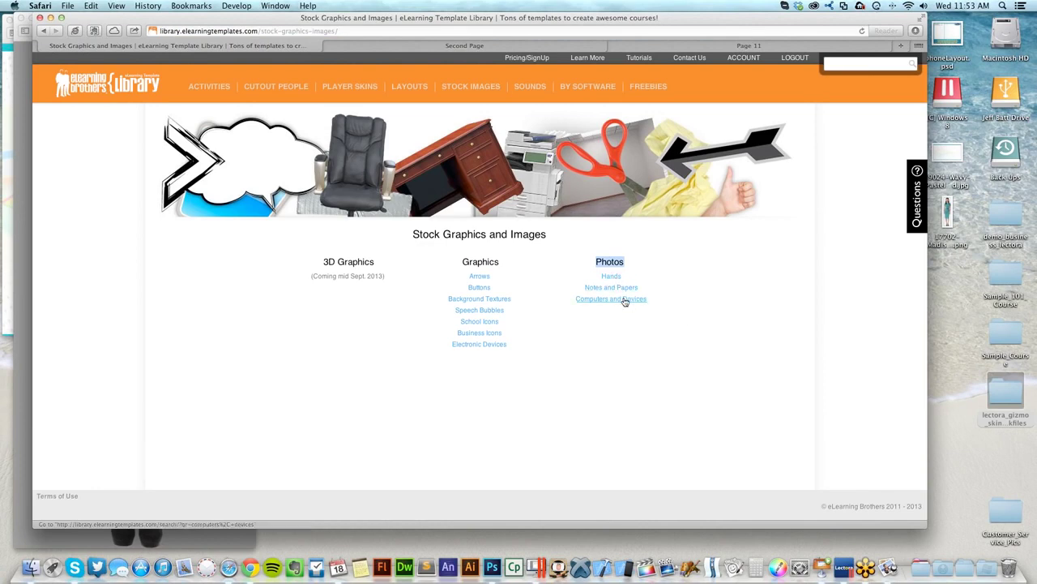
{"action": "left_click_drag", "start_coordinate": [376, 262], "coordinate": [324, 262]}
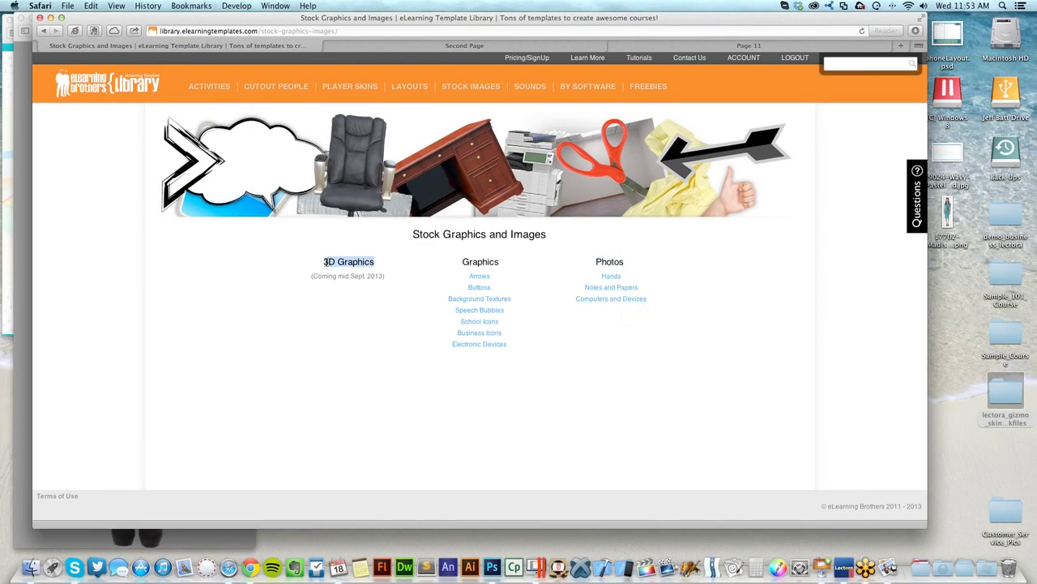
{"action": "left_click", "coordinate": [375, 262]}
Step: Download the 204 x 200 px PNG of the #17671 Clock Graphic from the Business Icons
{"action": "left_click", "coordinate": [492, 333]}
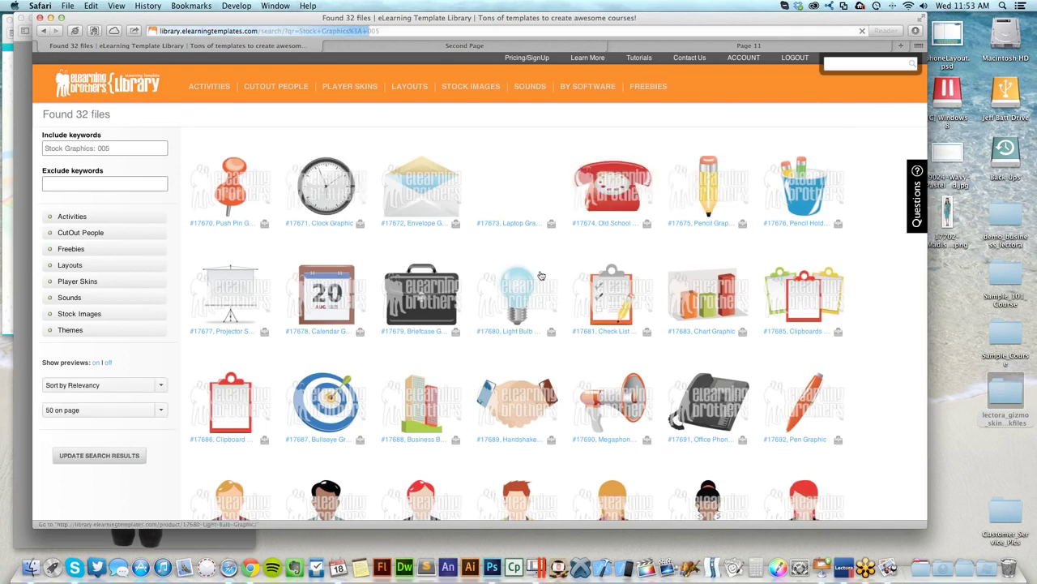
{"action": "left_click", "coordinate": [326, 185]}
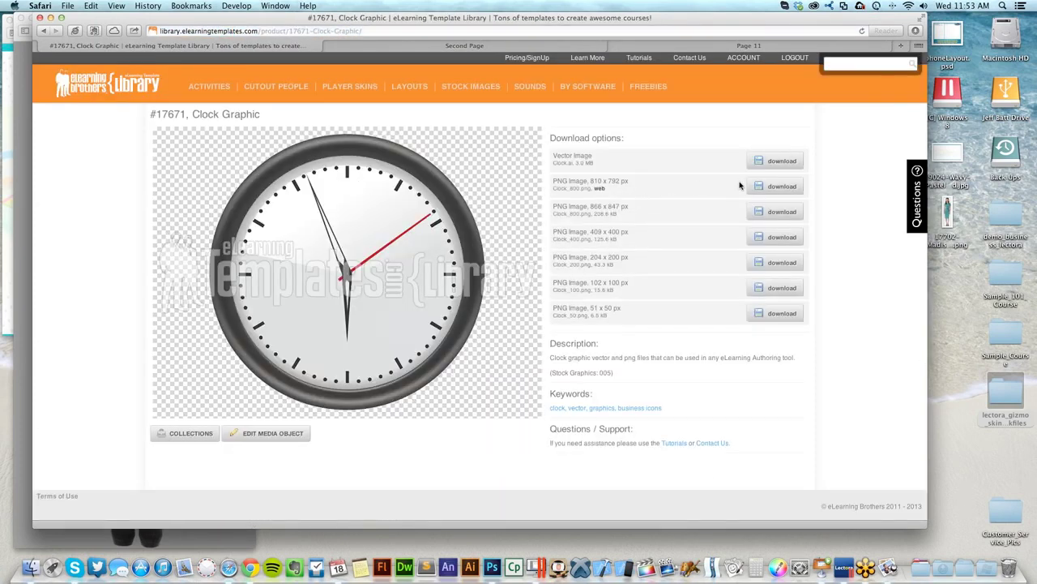
{"action": "left_click", "coordinate": [781, 265]}
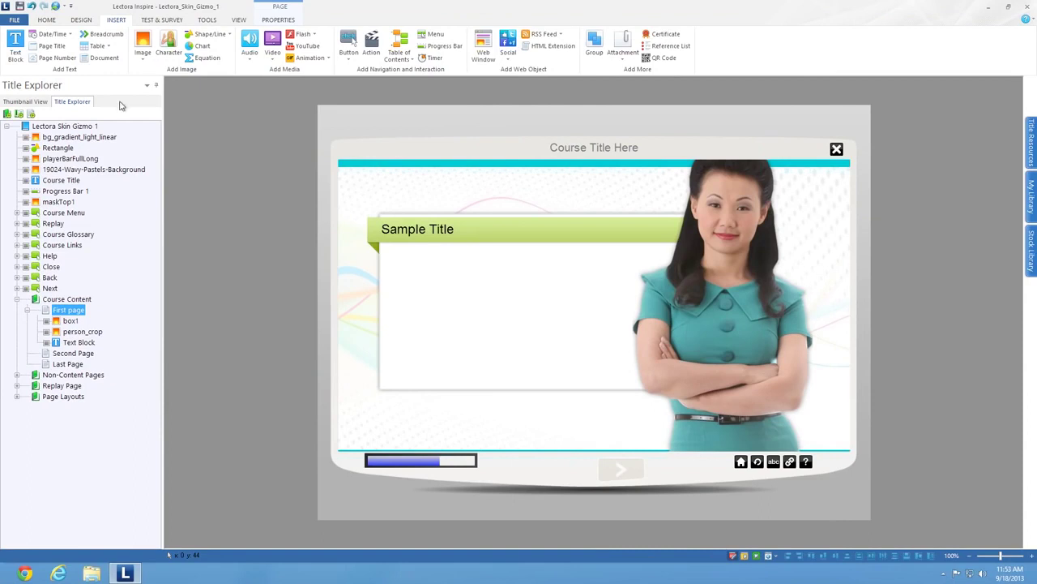
Step: Insert 17671-Clock-Graphic from the Desktop onto First page in Lectora and move it below the title to about X 131, Y 272
{"action": "left_click", "coordinate": [143, 45]}
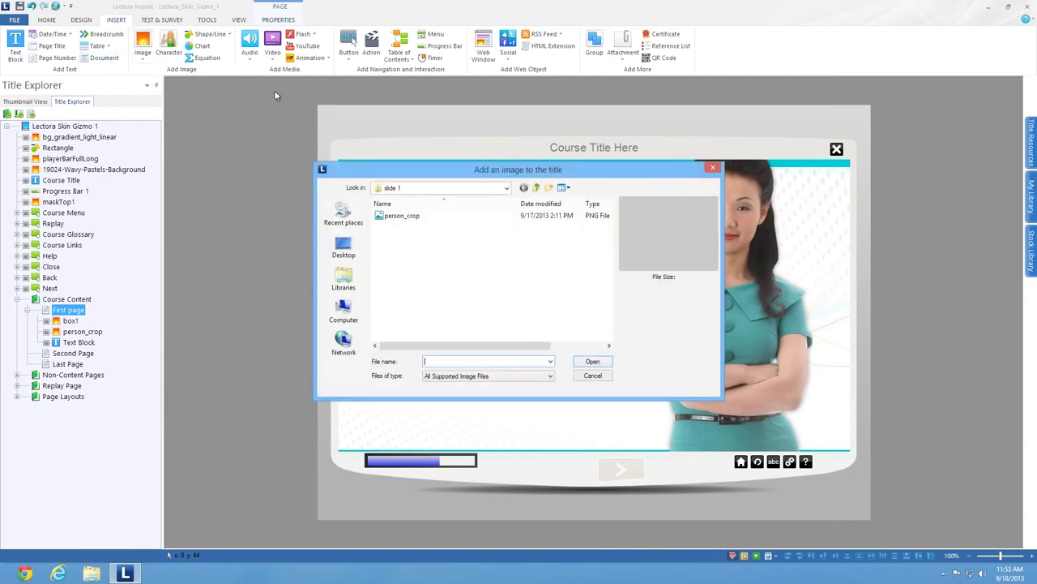
{"action": "left_click", "coordinate": [536, 188]}
{"action": "left_click", "coordinate": [535, 187]}
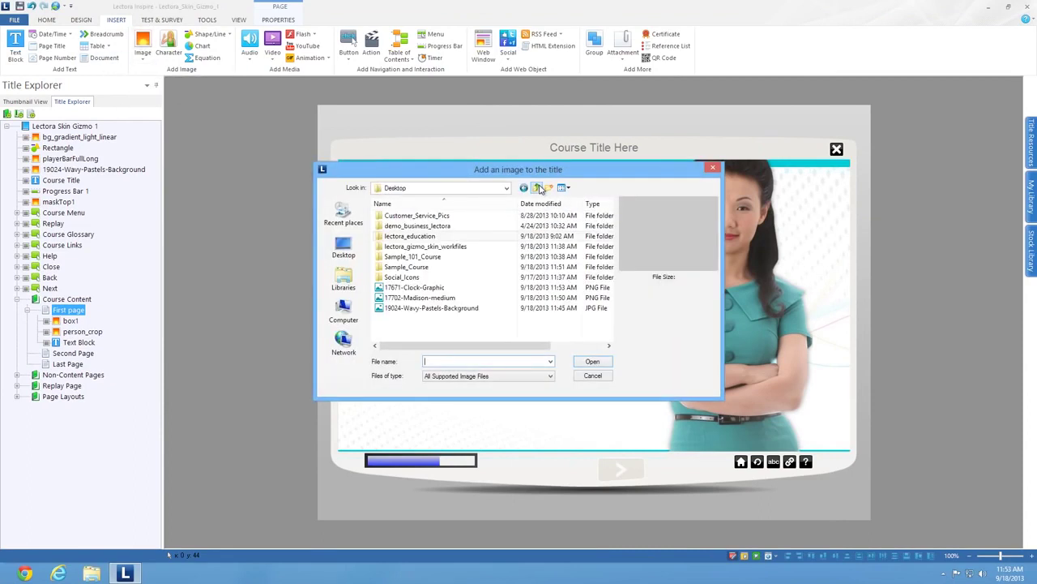
{"action": "double_click", "coordinate": [454, 288]}
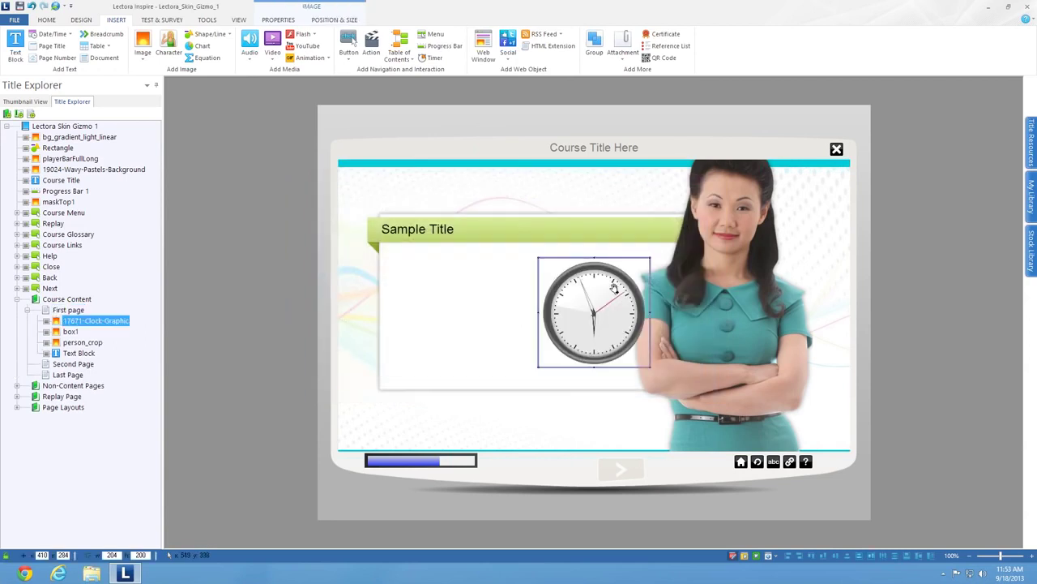
{"action": "left_click_drag", "start_coordinate": [601, 292], "coordinate": [452, 288]}
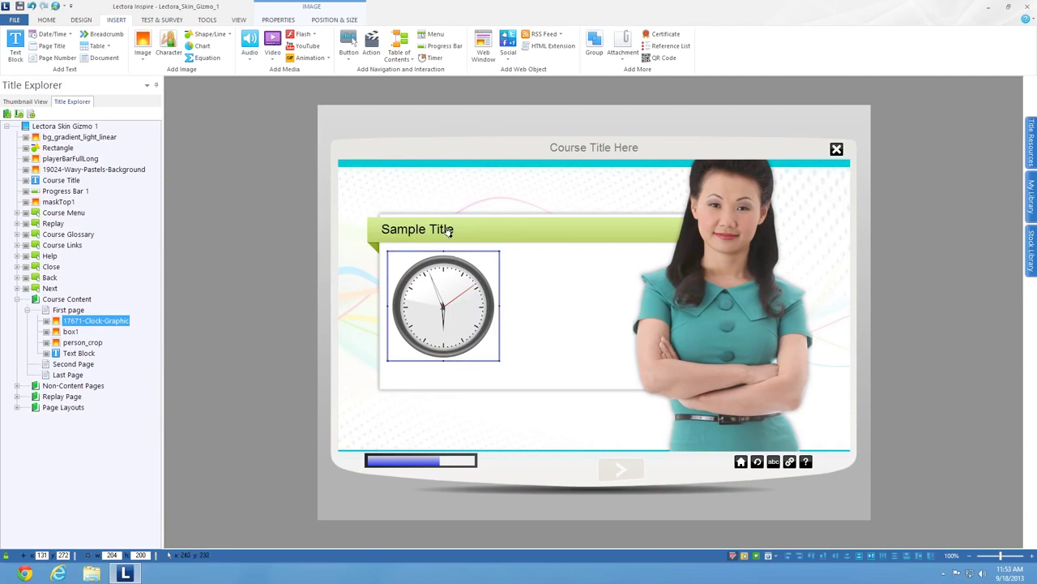
Step: Return to the template library's business icons, view the download options of the #17690 Megaphone Graphic and go back to the icon list
{"action": "key", "text": "ctrl+Left"}
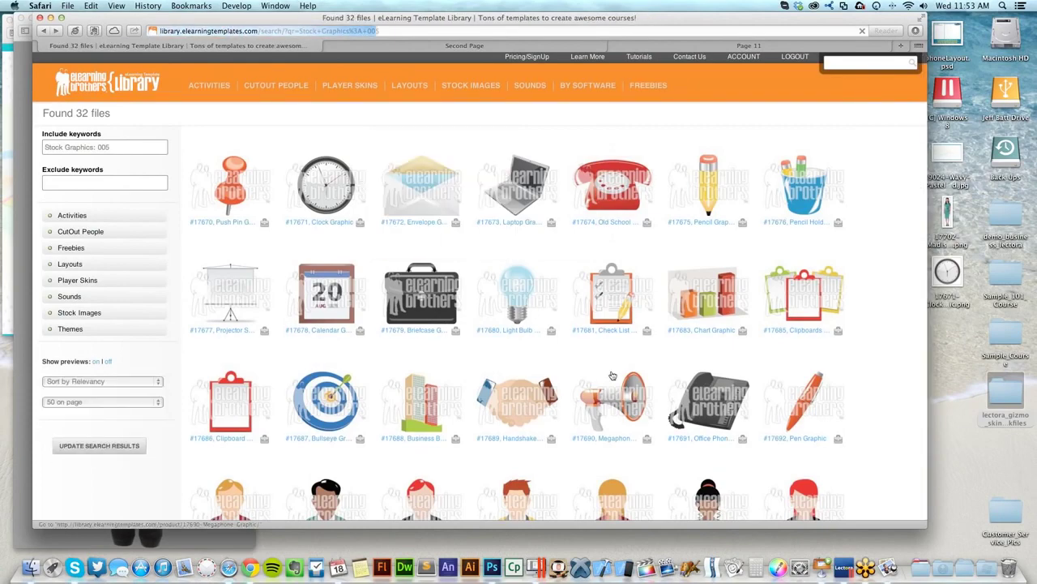
{"action": "scroll", "coordinate": [608, 374], "scroll_direction": "down", "scroll_amount": 3}
{"action": "left_click", "coordinate": [620, 257]}
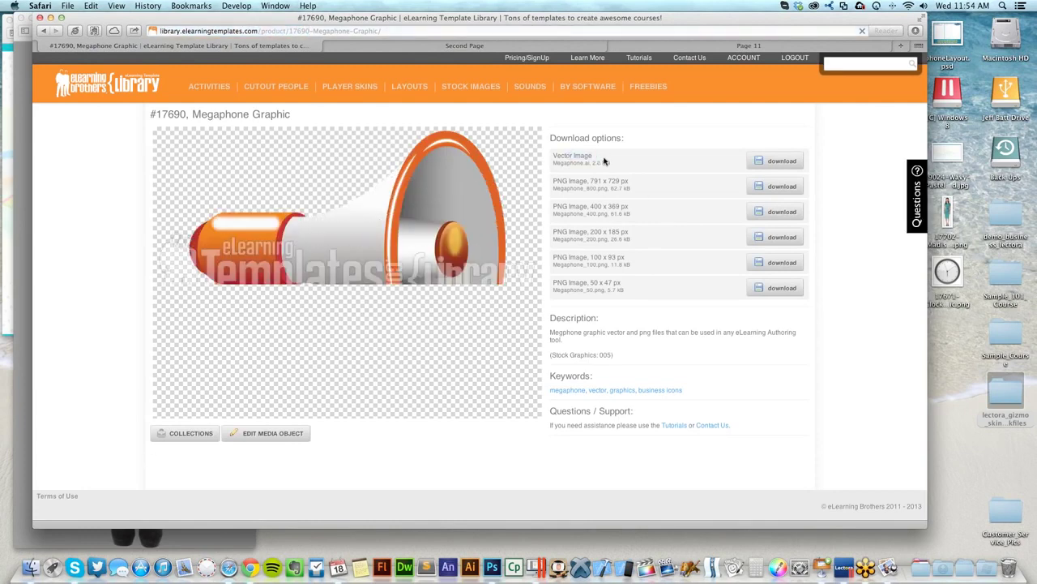
{"action": "key", "text": "super+bracketleft"}
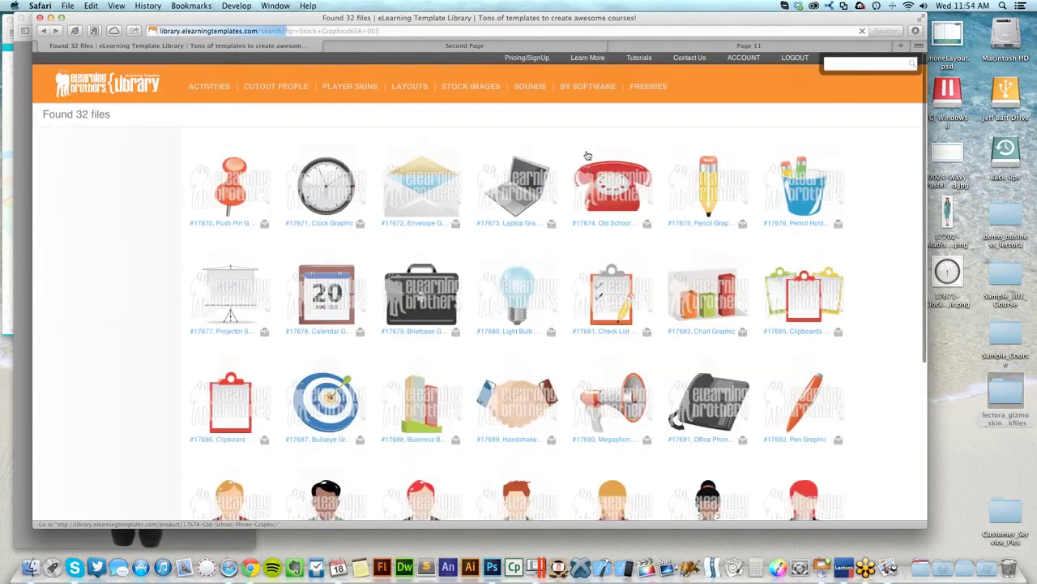
Step: Switch to the Keynote slideshow and advance from the Stock Images slide to the HTML and Flash Interactions slide
{"action": "key", "text": "super+Tab"}
{"action": "left_click", "coordinate": [393, 286]}
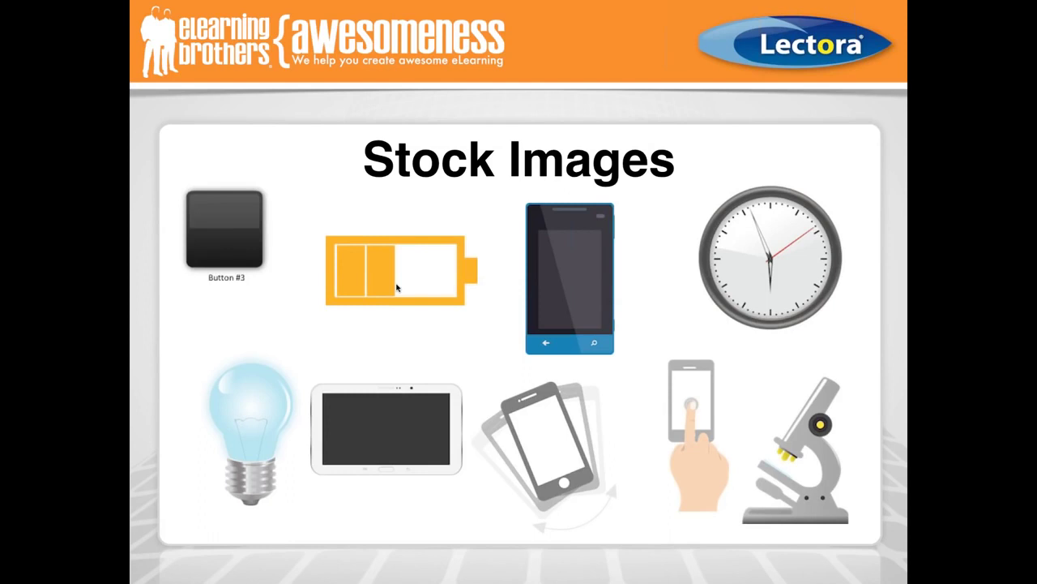
{"action": "left_click", "coordinate": [396, 286]}
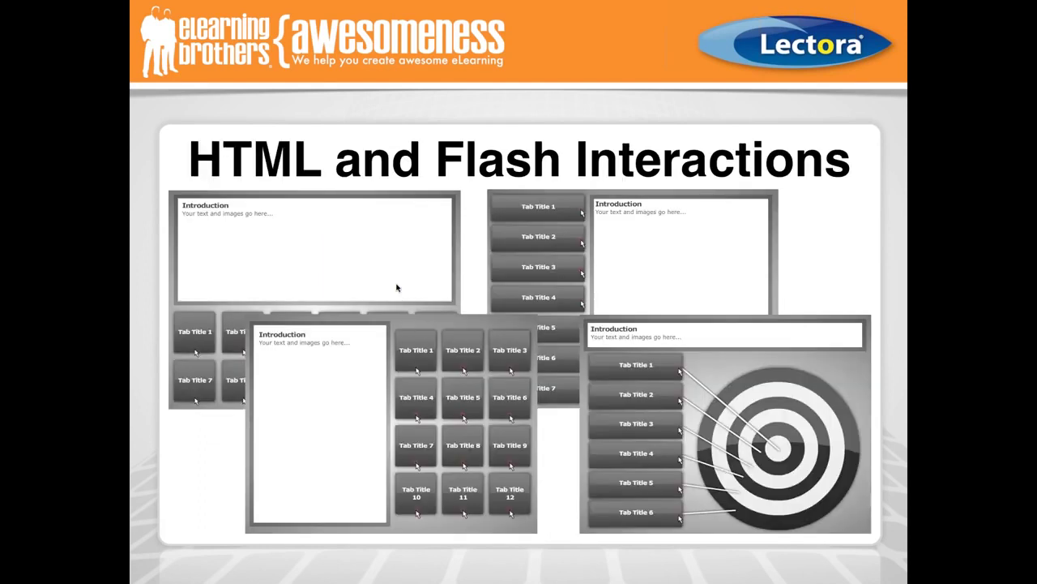
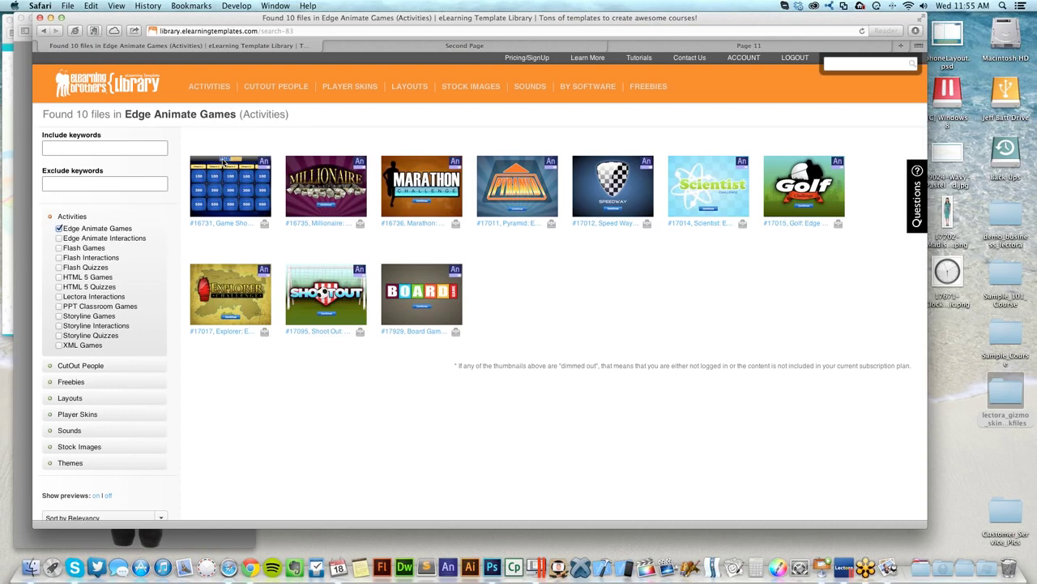
Step: Open #17929 Board Game in the Edge Animate games and download its project files
{"action": "left_click", "coordinate": [444, 283]}
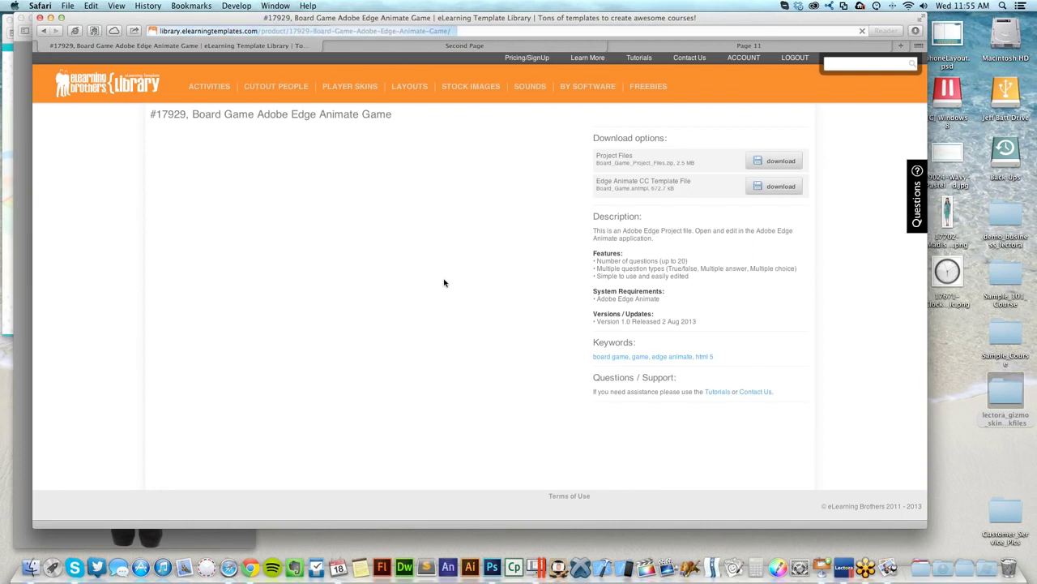
{"action": "left_click", "coordinate": [778, 164]}
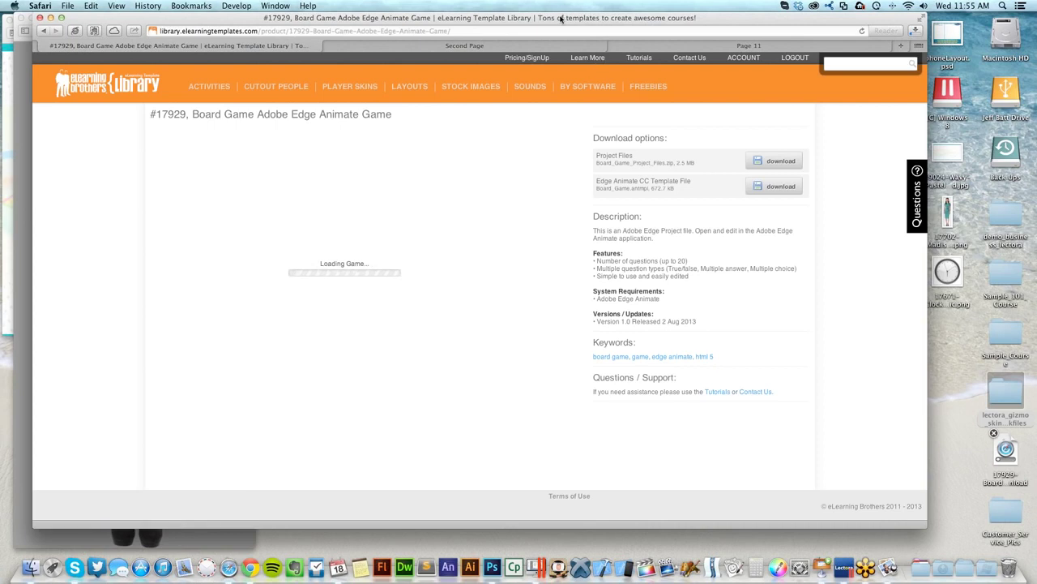
{"action": "left_click_drag", "start_coordinate": [561, 20], "coordinate": [553, 20]}
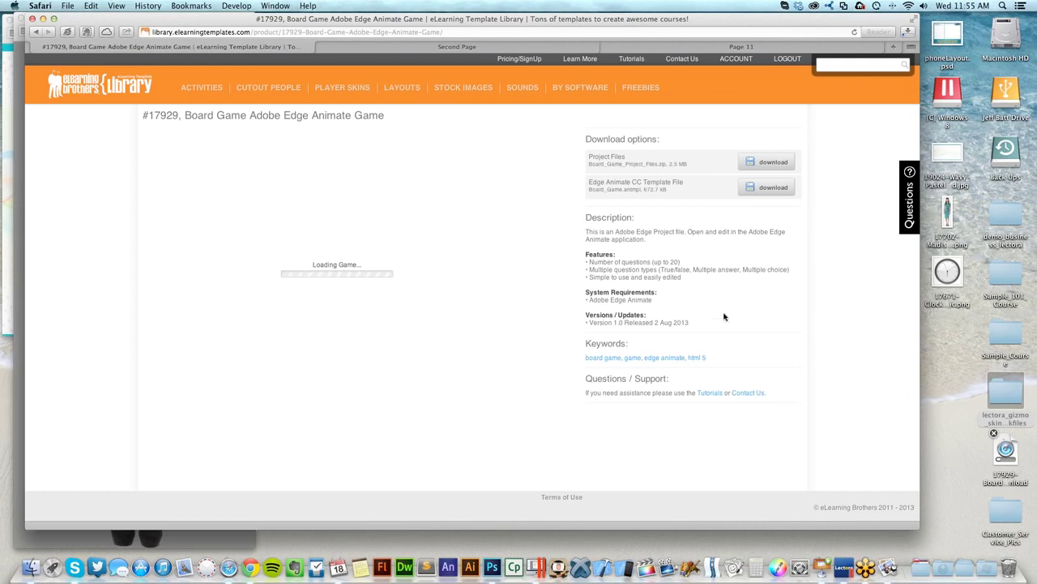
Step: Return to the template library's home page and select the Board Game download file on the desktop
{"action": "left_click", "coordinate": [448, 562]}
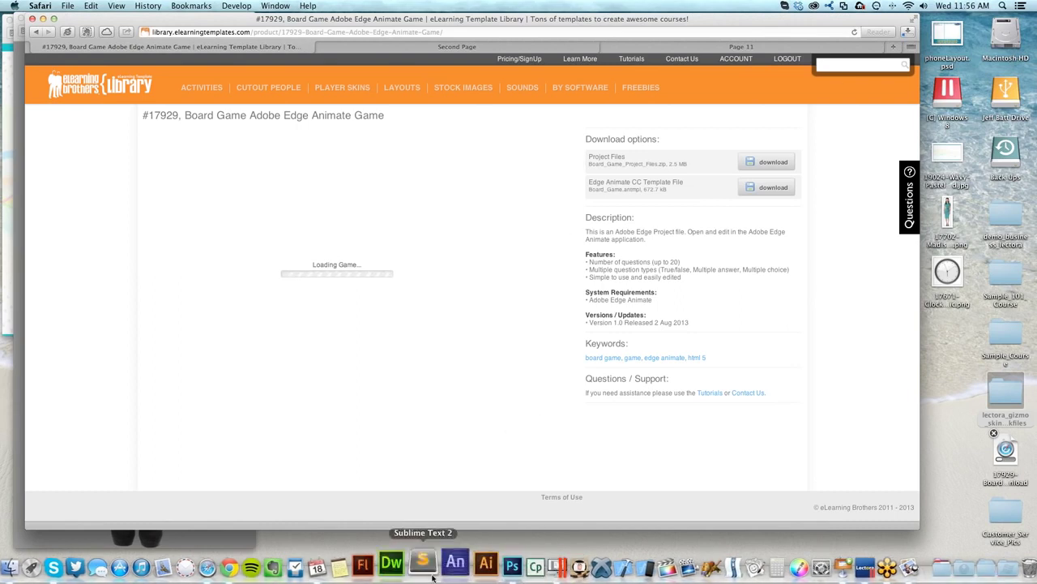
{"action": "left_click", "coordinate": [1005, 452]}
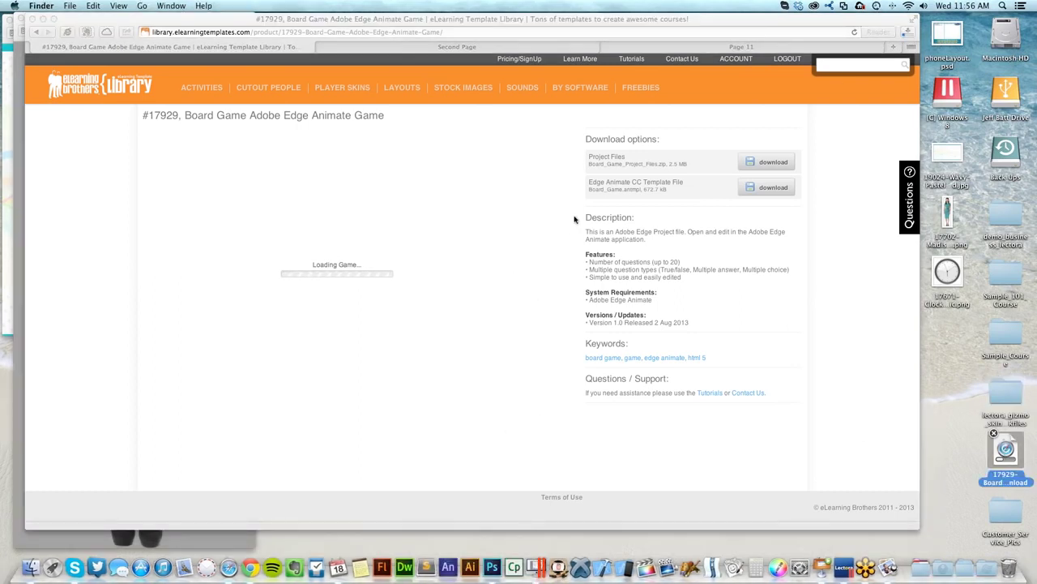
{"action": "left_click", "coordinate": [574, 219]}
{"action": "left_click", "coordinate": [140, 88]}
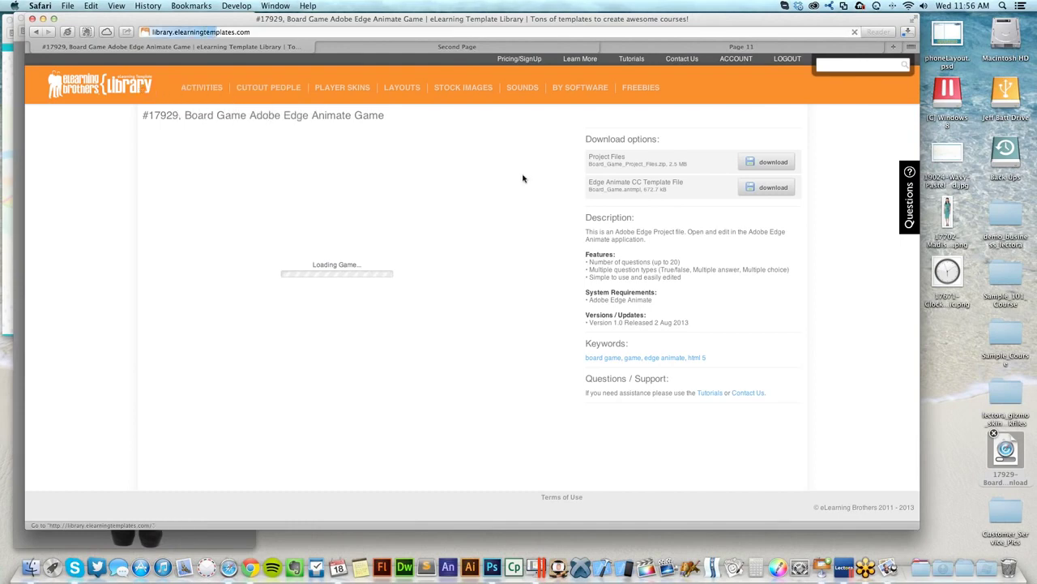
{"action": "left_click", "coordinate": [994, 457]}
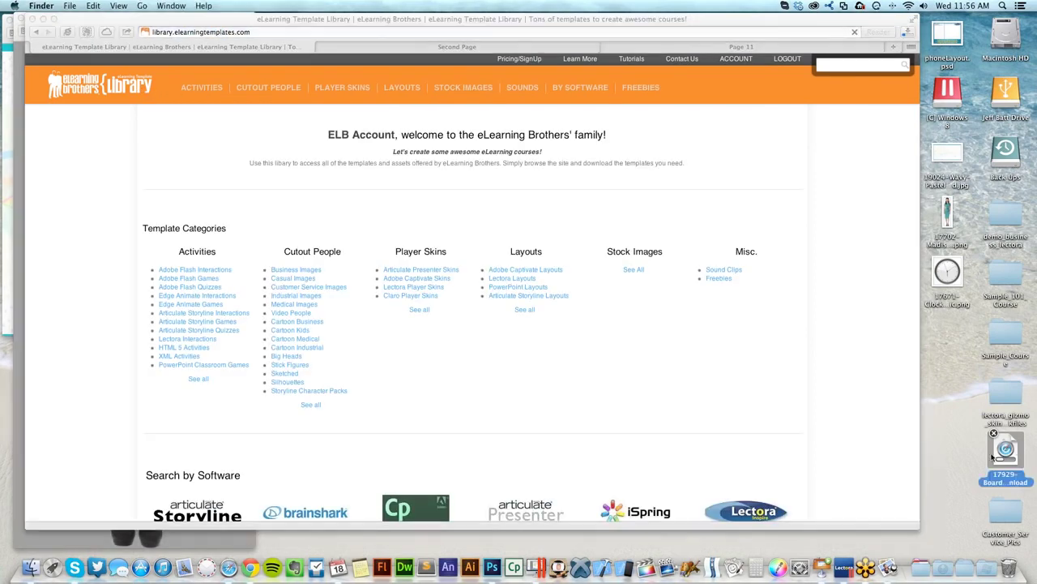
Step: Switch to Edge Animate CC, look through the available templates and open the Board_Game template
{"action": "left_click", "coordinate": [447, 561]}
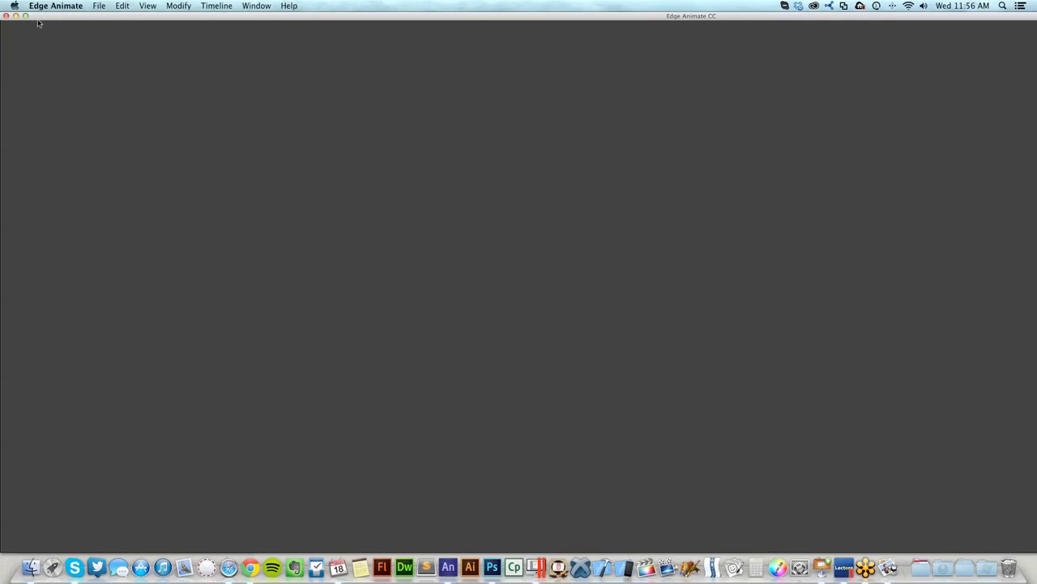
{"action": "left_click", "coordinate": [25, 16]}
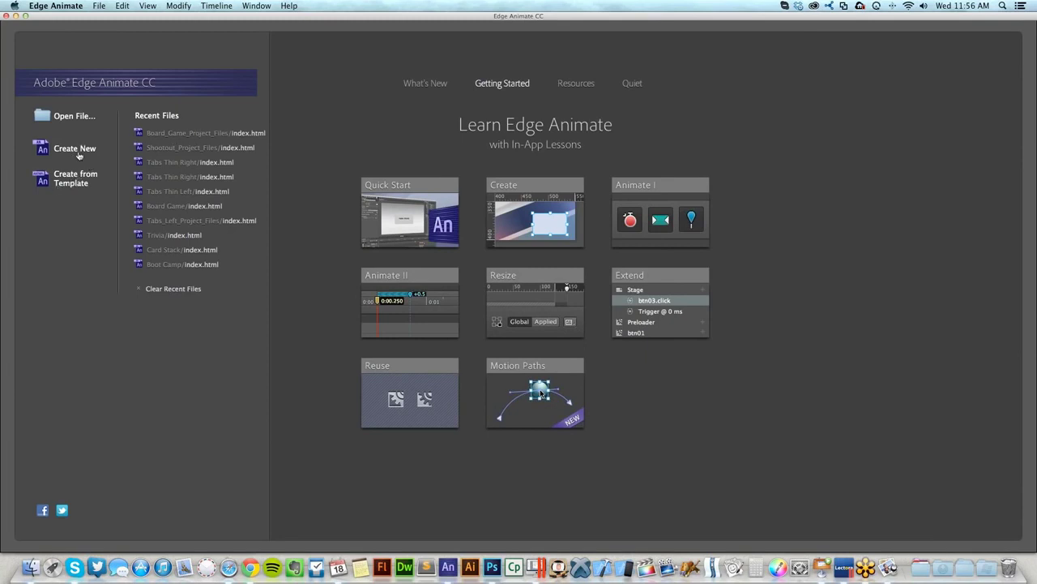
{"action": "left_click", "coordinate": [81, 182]}
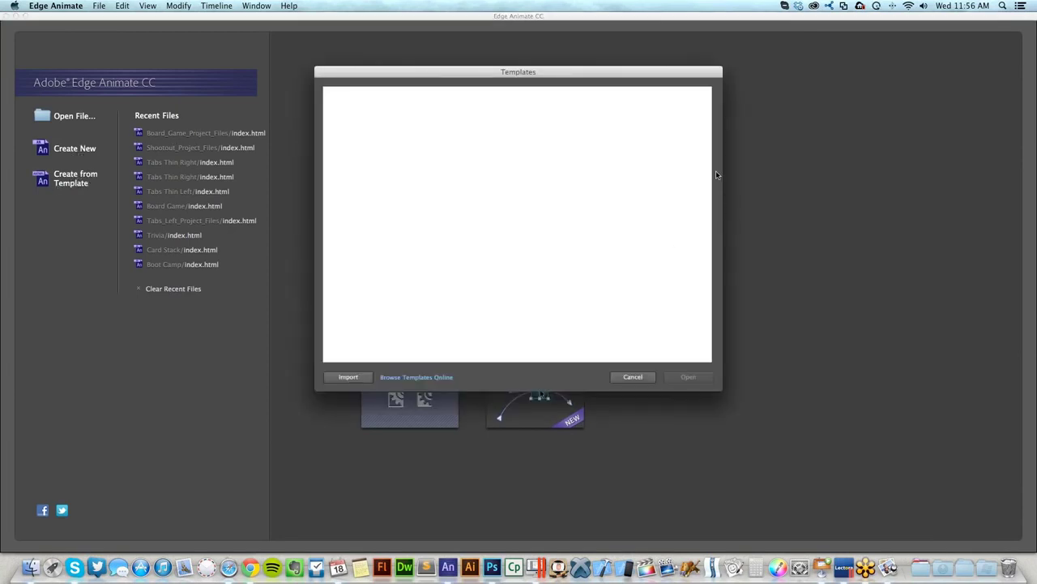
{"action": "scroll", "coordinate": [697, 177], "scroll_direction": "down", "scroll_amount": 6}
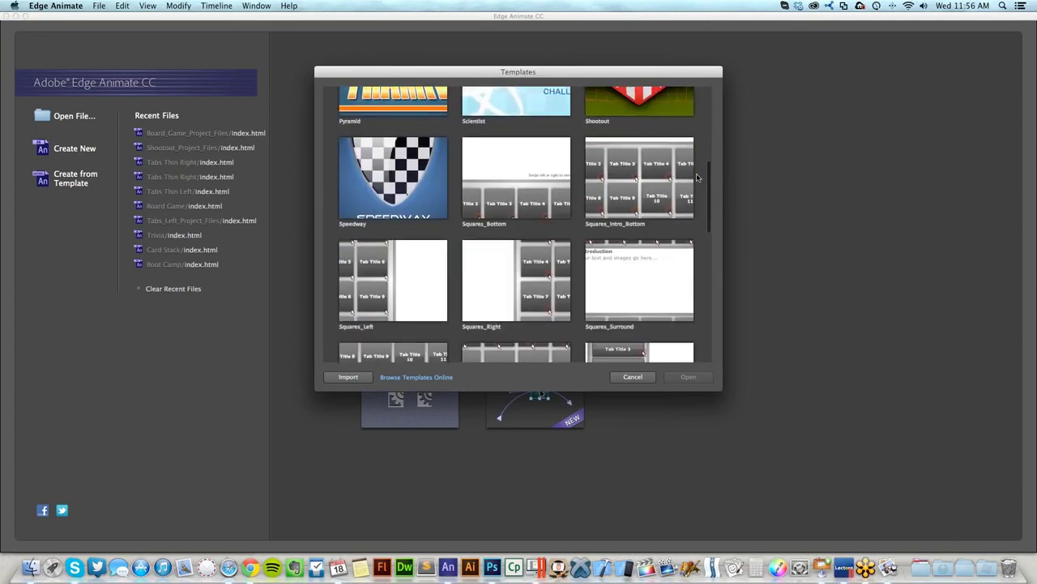
{"action": "scroll", "coordinate": [697, 177], "scroll_direction": "down", "scroll_amount": 5}
{"action": "scroll", "coordinate": [697, 177], "scroll_direction": "up", "scroll_amount": 10}
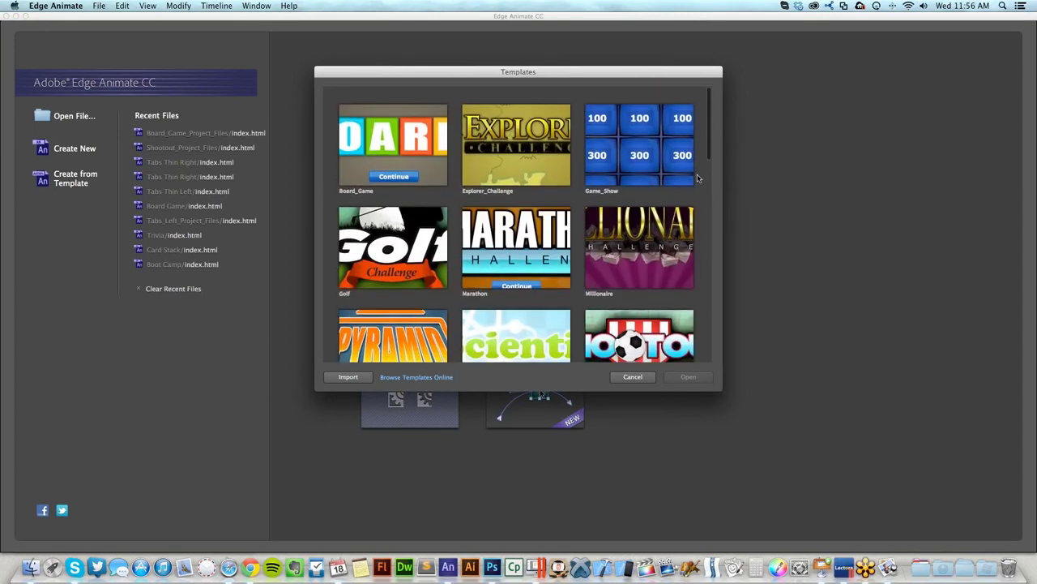
{"action": "scroll", "coordinate": [697, 177], "scroll_direction": "down", "scroll_amount": 15}
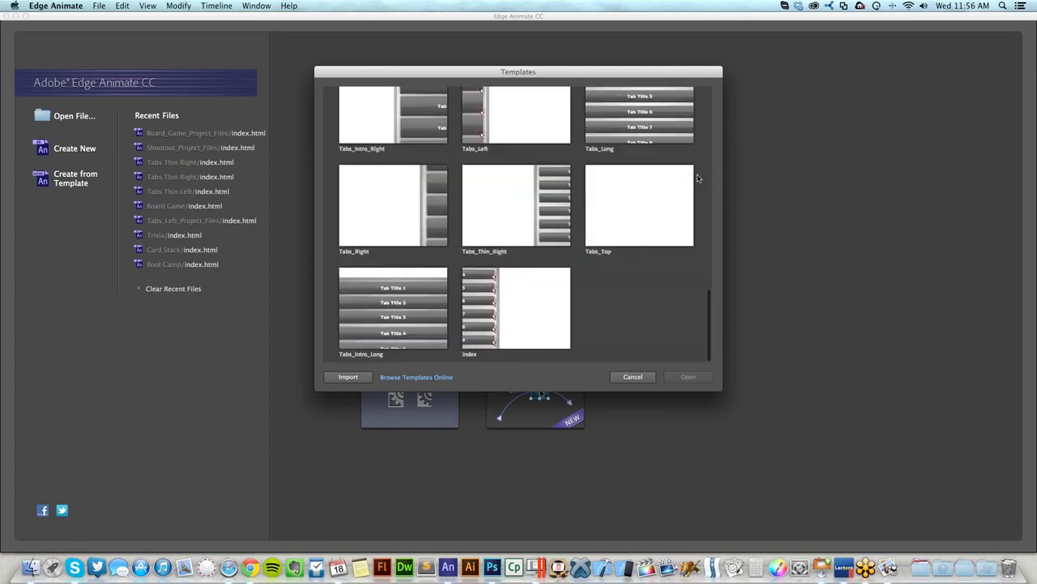
{"action": "scroll", "coordinate": [697, 177], "scroll_direction": "up", "scroll_amount": 15}
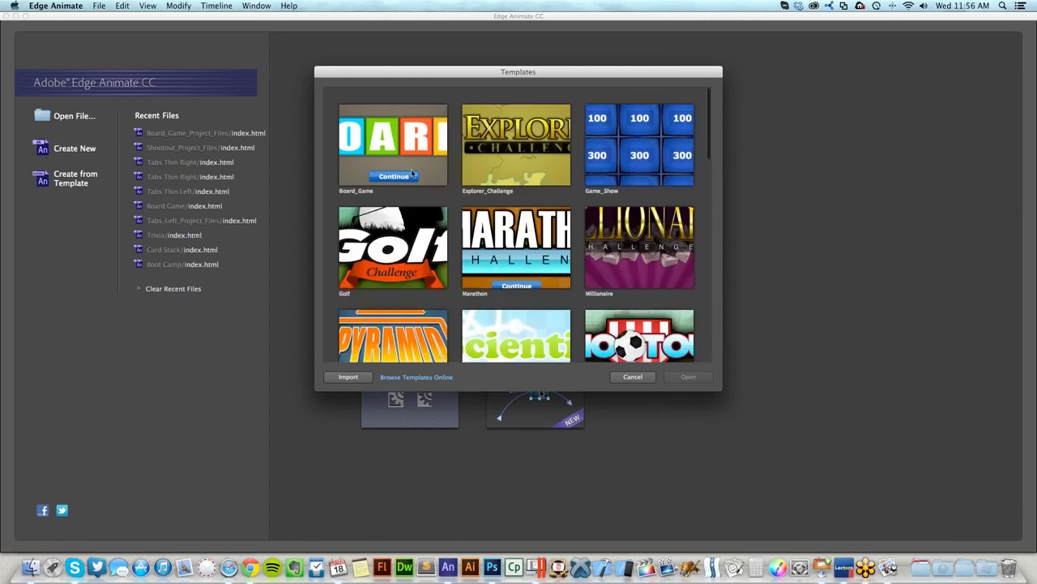
{"action": "left_click", "coordinate": [412, 173]}
{"action": "left_click", "coordinate": [632, 376]}
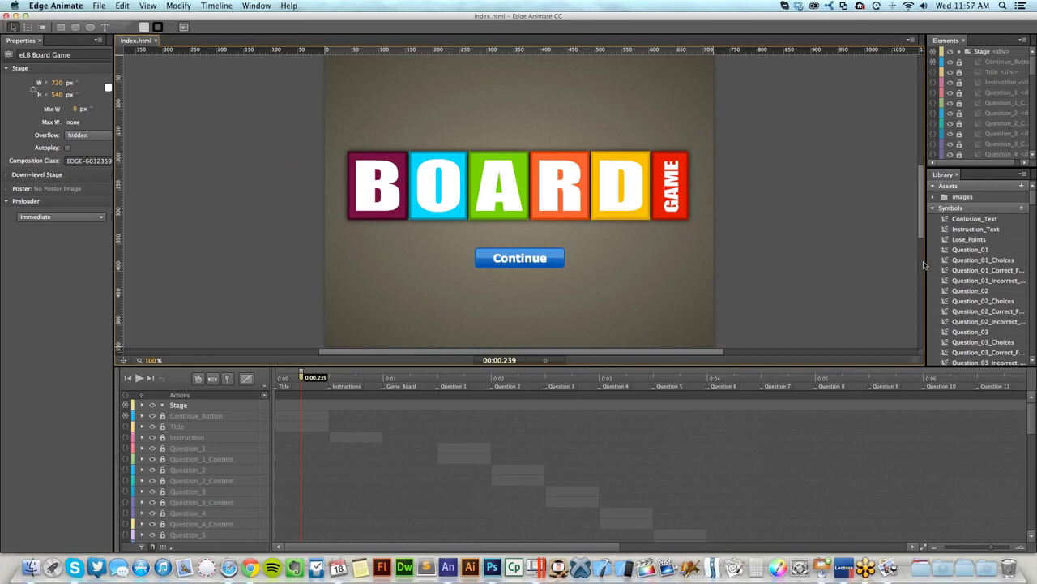
Step: Widen the Library area, open the Question_01 symbol and select its background to inspect the question card
{"action": "left_click_drag", "start_coordinate": [927, 261], "coordinate": [815, 258]}
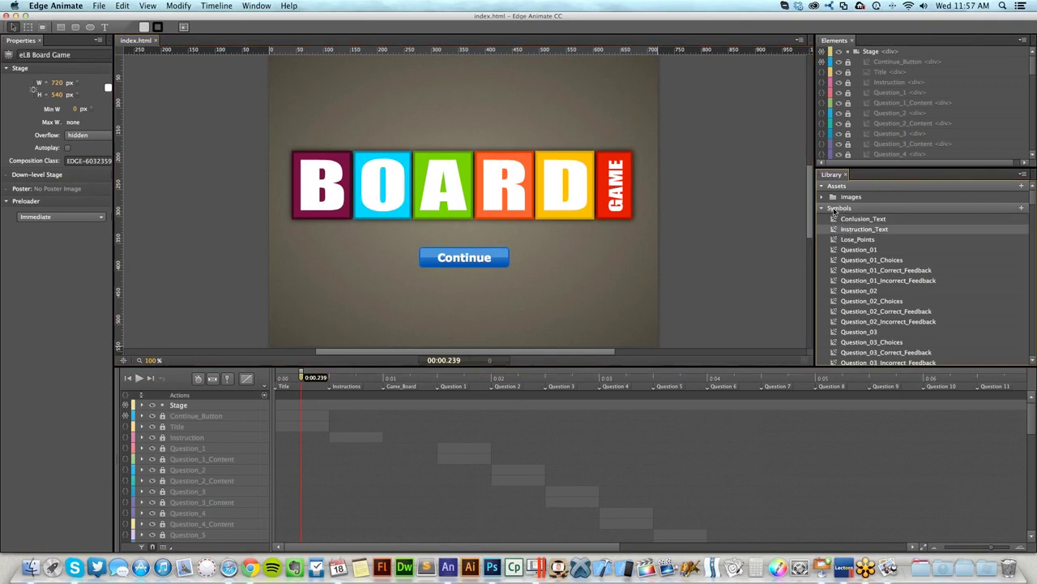
{"action": "left_click", "coordinate": [849, 251]}
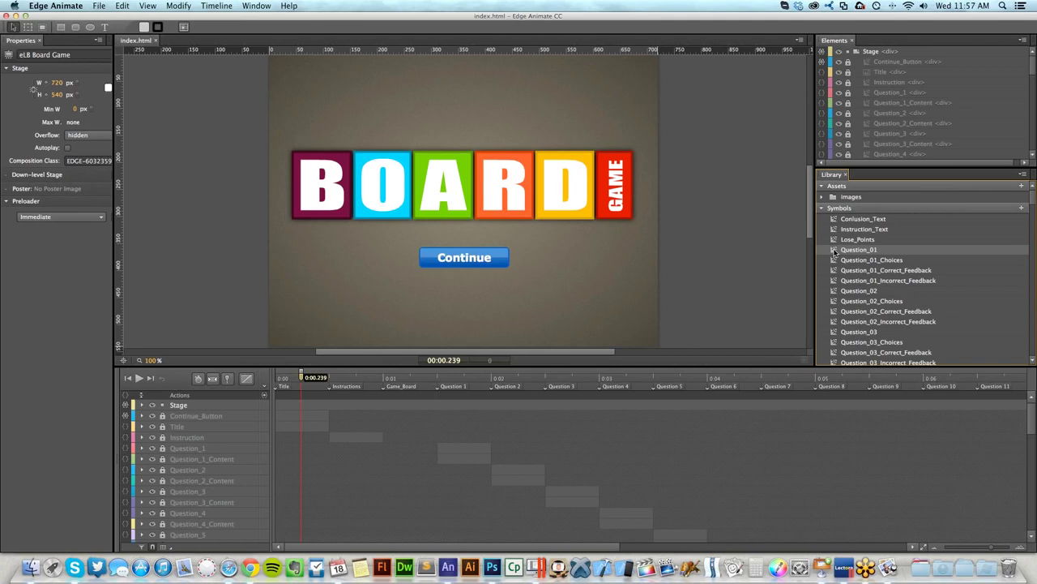
{"action": "double_click", "coordinate": [835, 252]}
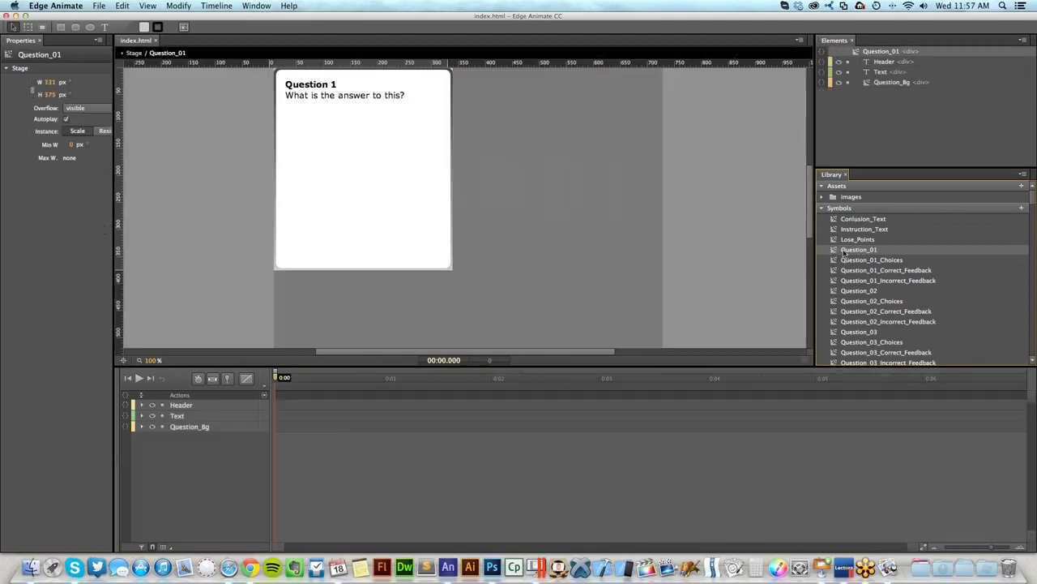
{"action": "left_click", "coordinate": [376, 104]}
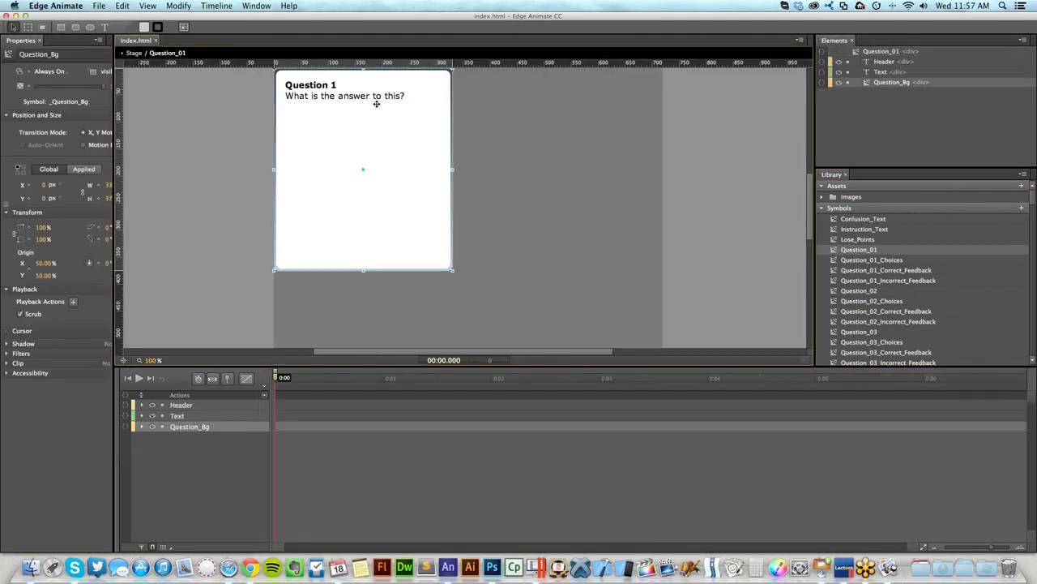
Step: Open the Question_01_Choices symbol and view the code of its timeline trigger at 0 ms
{"action": "left_click", "coordinate": [827, 261]}
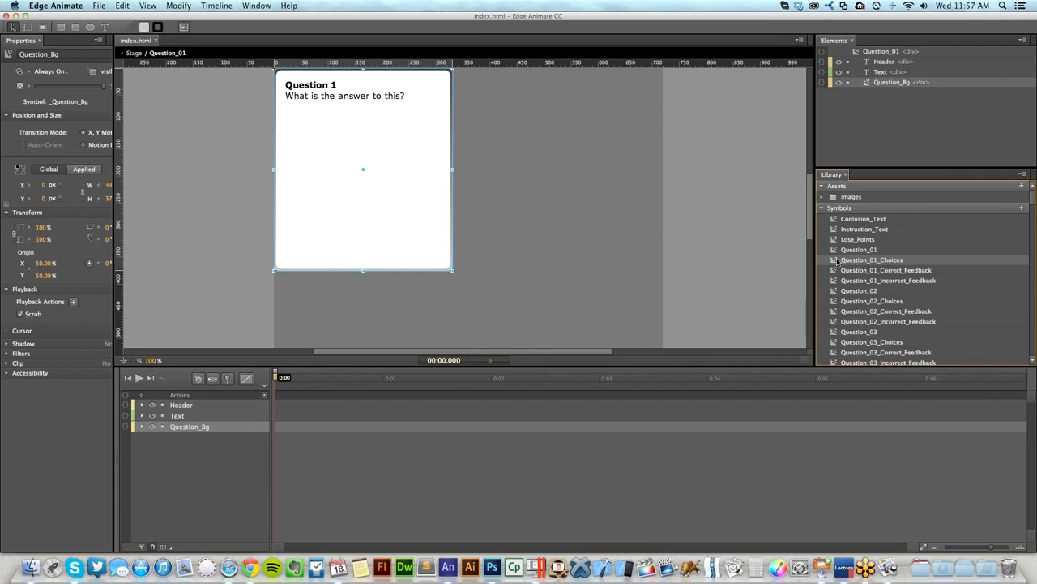
{"action": "left_click_drag", "start_coordinate": [837, 262], "coordinate": [470, 135]}
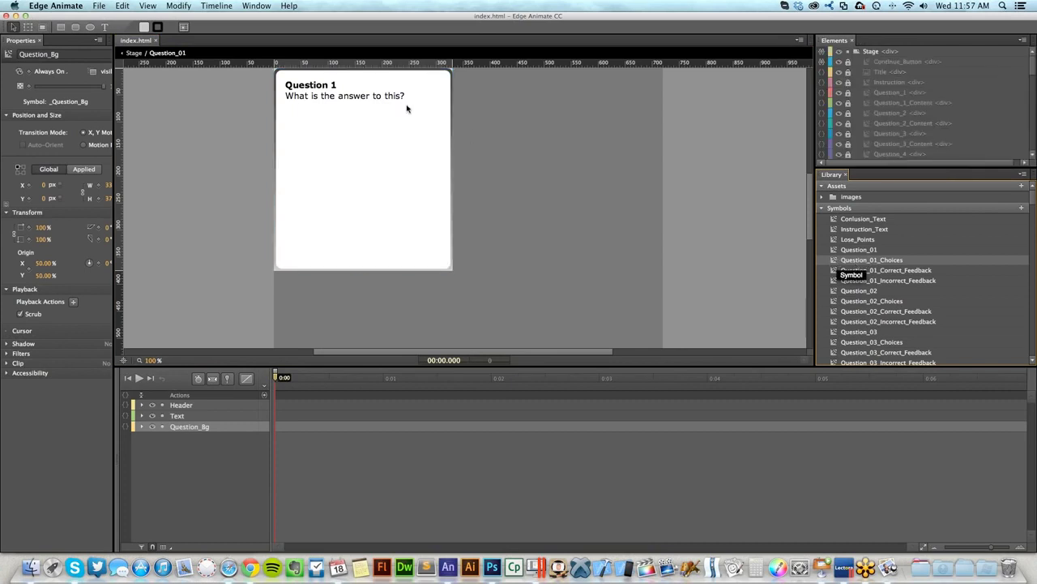
{"action": "double_click", "coordinate": [850, 261]}
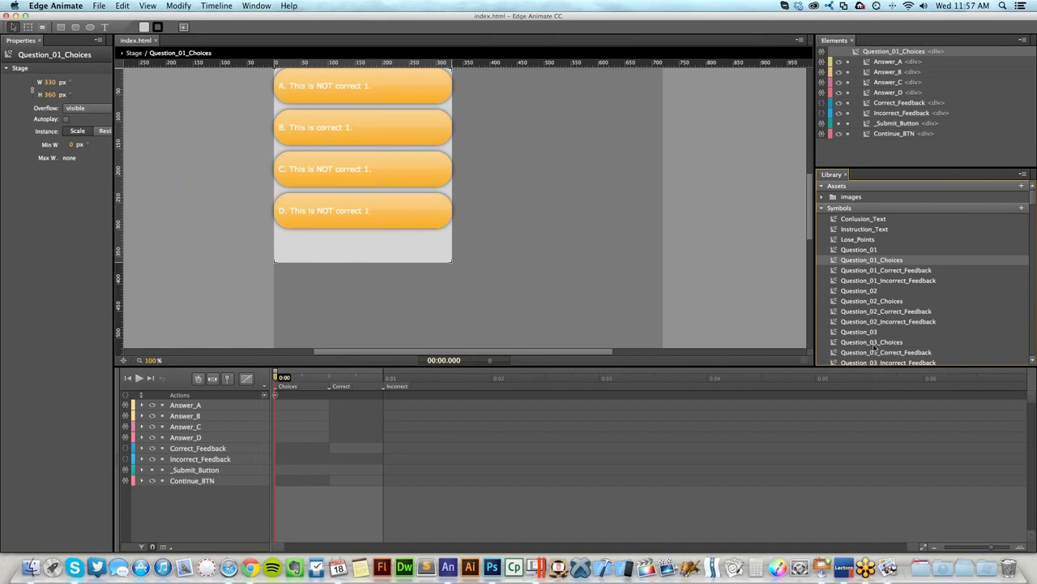
{"action": "double_click", "coordinate": [275, 394]}
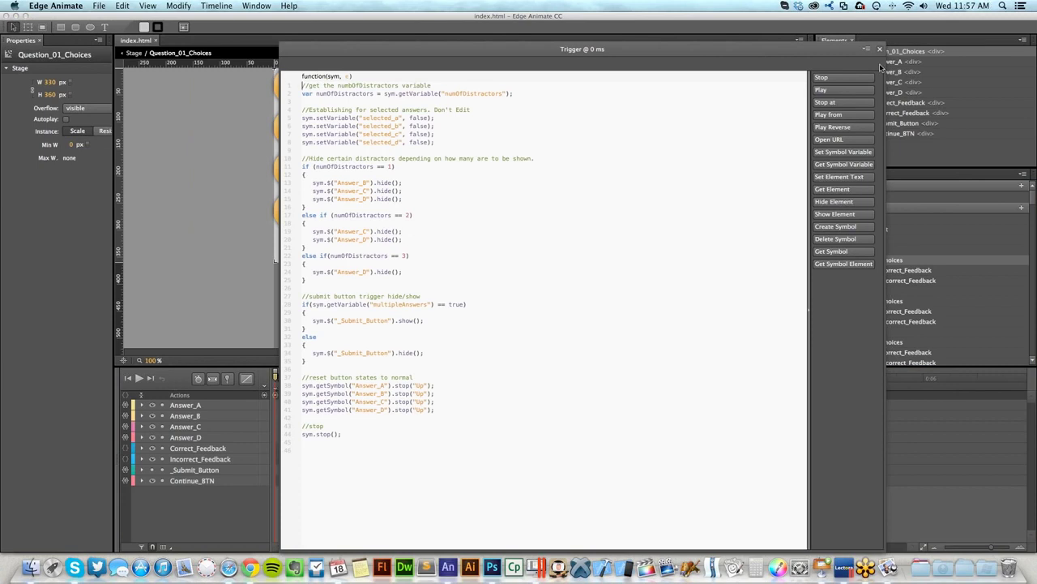
{"action": "left_click", "coordinate": [881, 51]}
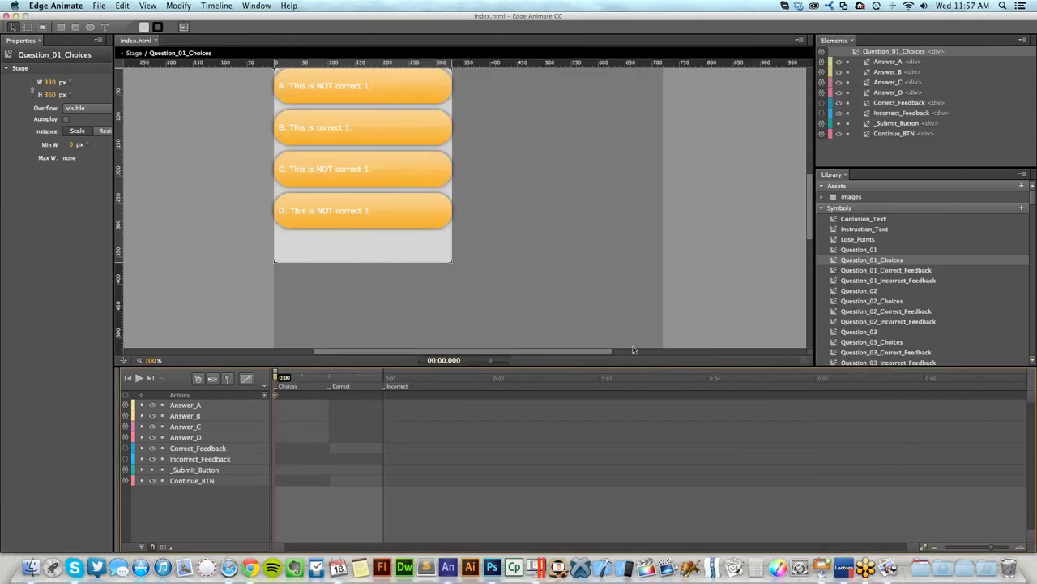
Step: Return from the symbol to the Board Game's main Stage and hide Edge Animate
{"action": "left_click", "coordinate": [132, 53]}
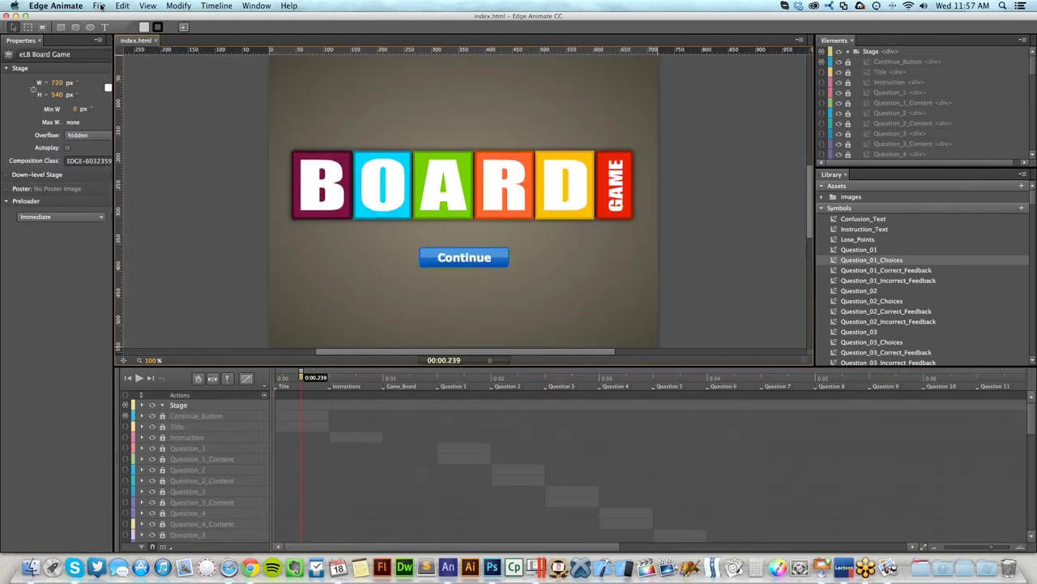
{"action": "left_click", "coordinate": [99, 5]}
{"action": "left_click", "coordinate": [143, 152]}
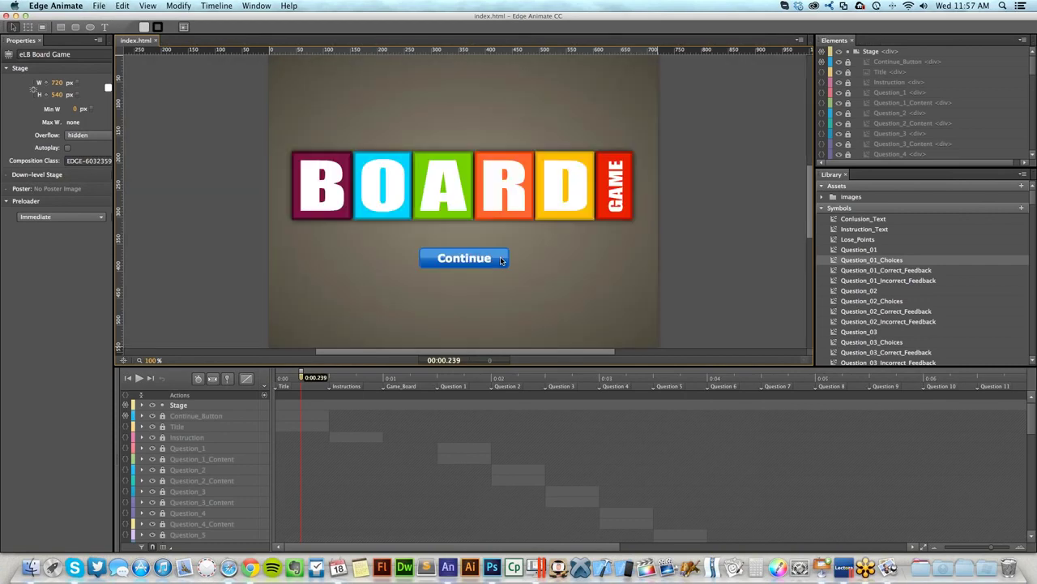
{"action": "key", "text": "super+h"}
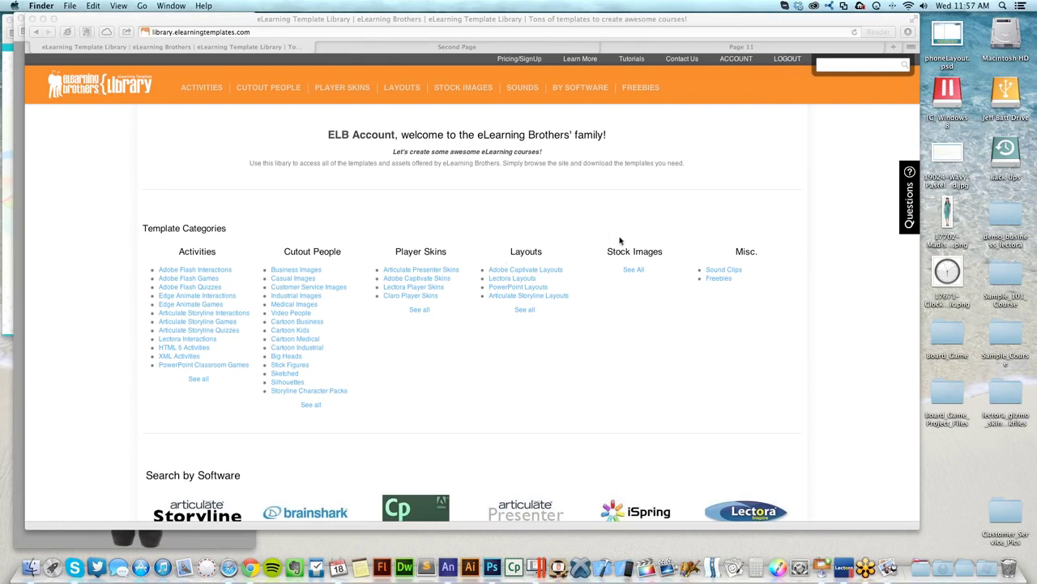
Step: Rename the index.html file in the publish/web folder of Board_Game_Project_Files as game
{"action": "double_click", "coordinate": [932, 402]}
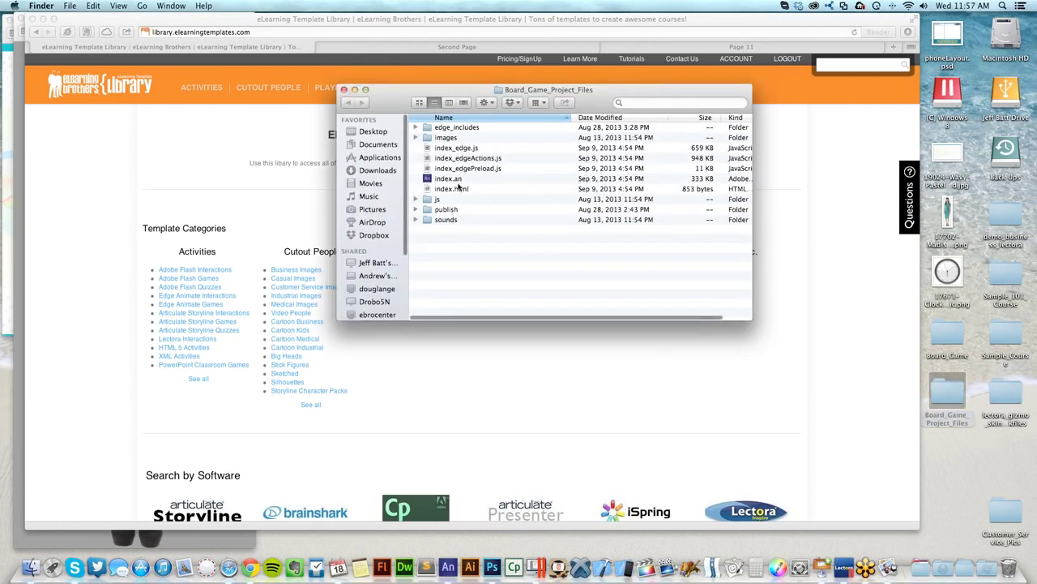
{"action": "left_click", "coordinate": [452, 211]}
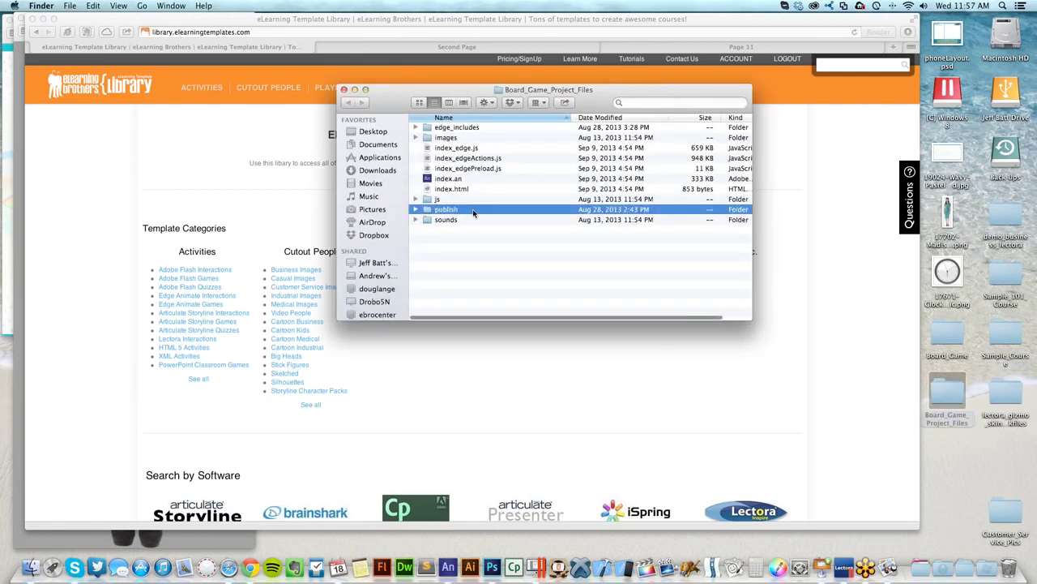
{"action": "double_click", "coordinate": [476, 211]}
{"action": "left_click", "coordinate": [458, 130]}
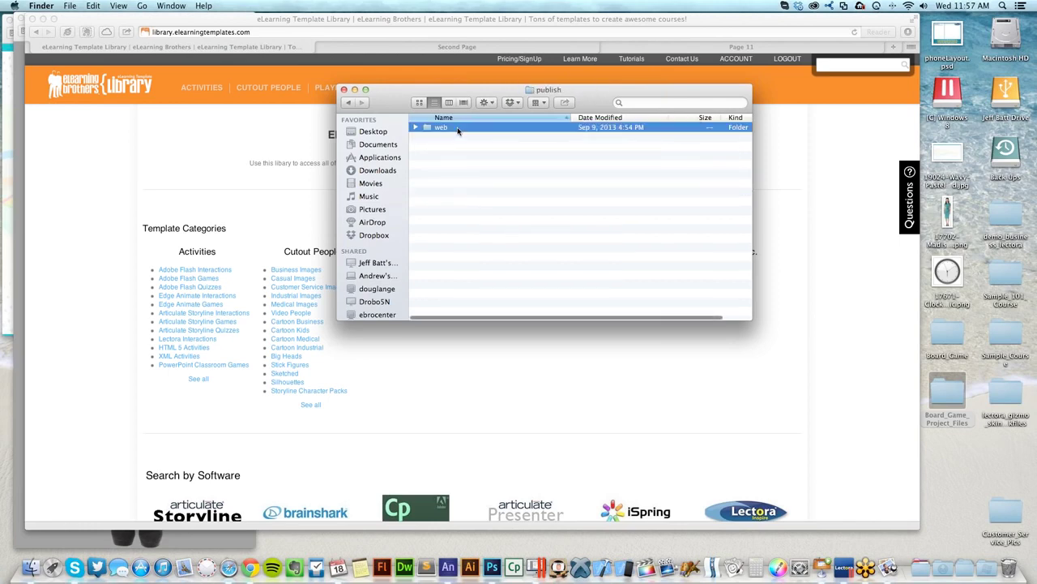
{"action": "double_click", "coordinate": [468, 128]}
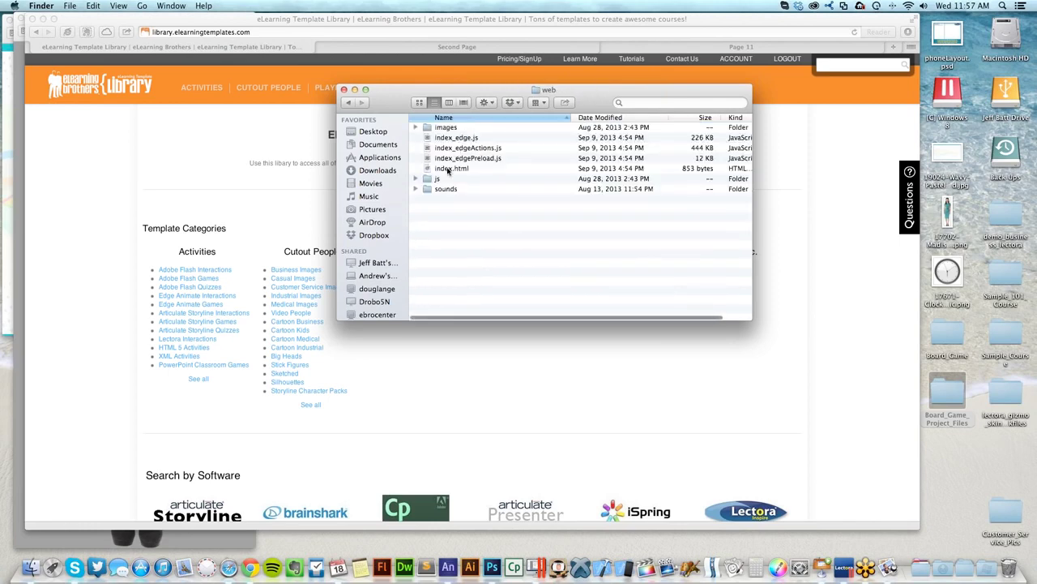
{"action": "left_click", "coordinate": [448, 169]}
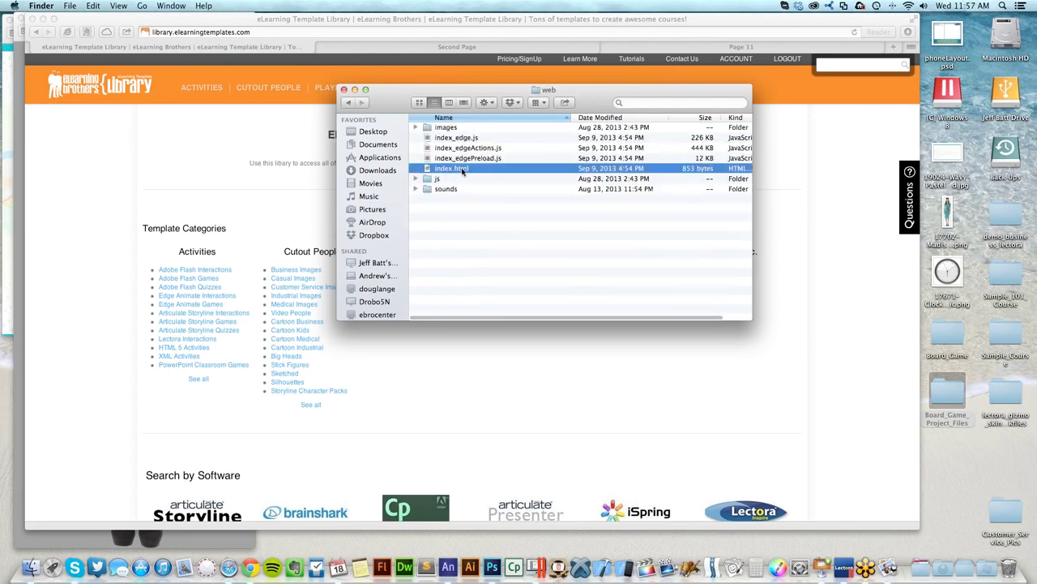
{"action": "left_click", "coordinate": [452, 170]}
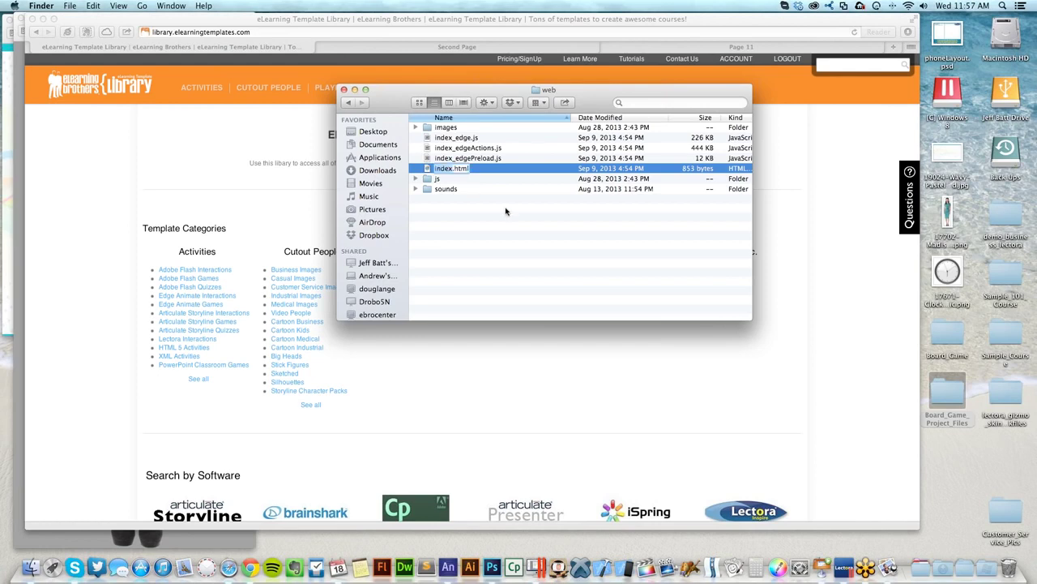
{"action": "type", "text": "game"}
{"action": "key", "text": "Return"}
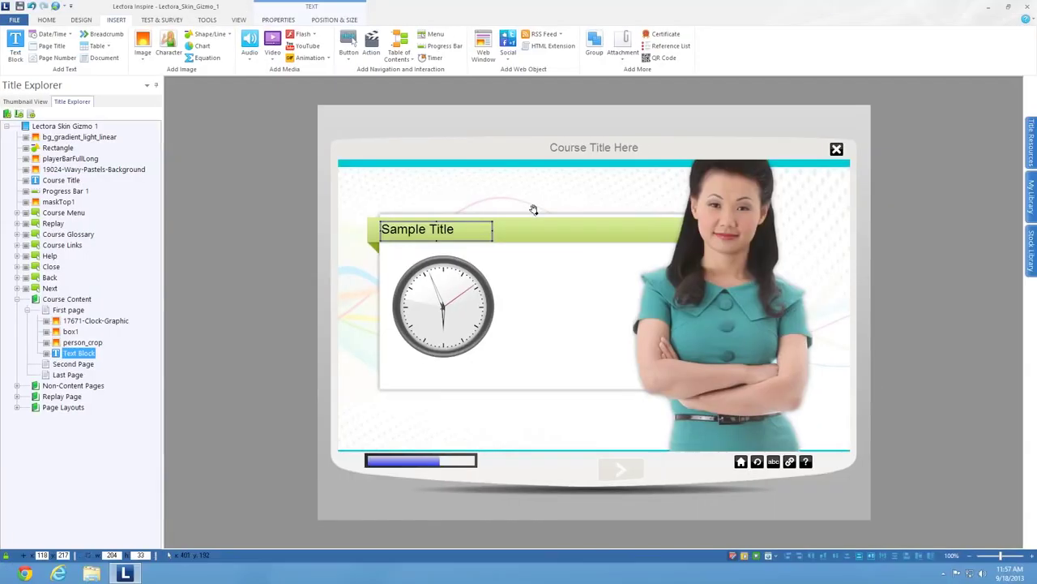
Step: Start adding a web window to Second Page with Local Web-based content as its window source
{"action": "left_click", "coordinate": [70, 364]}
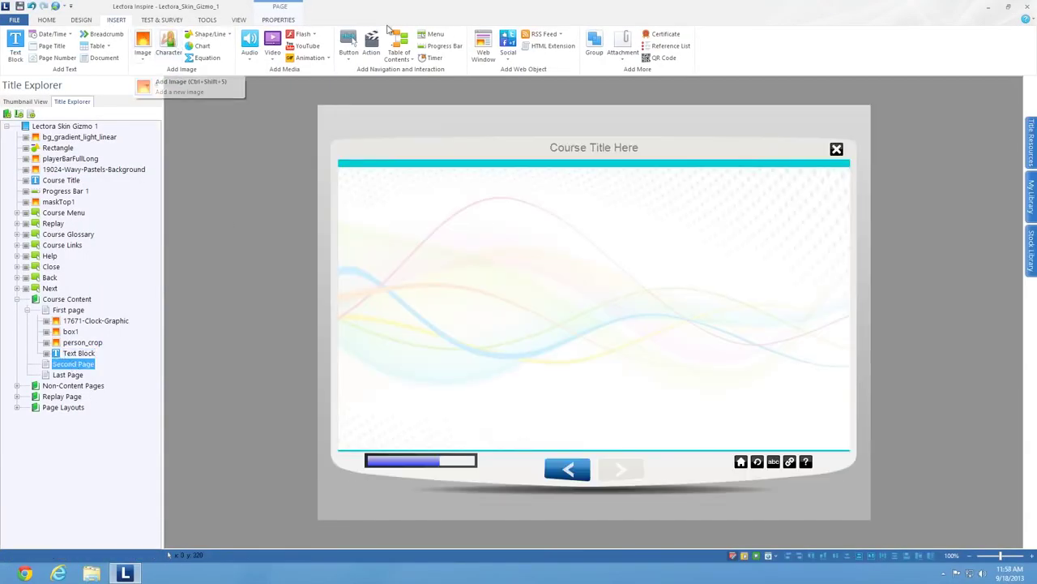
{"action": "left_click", "coordinate": [483, 45]}
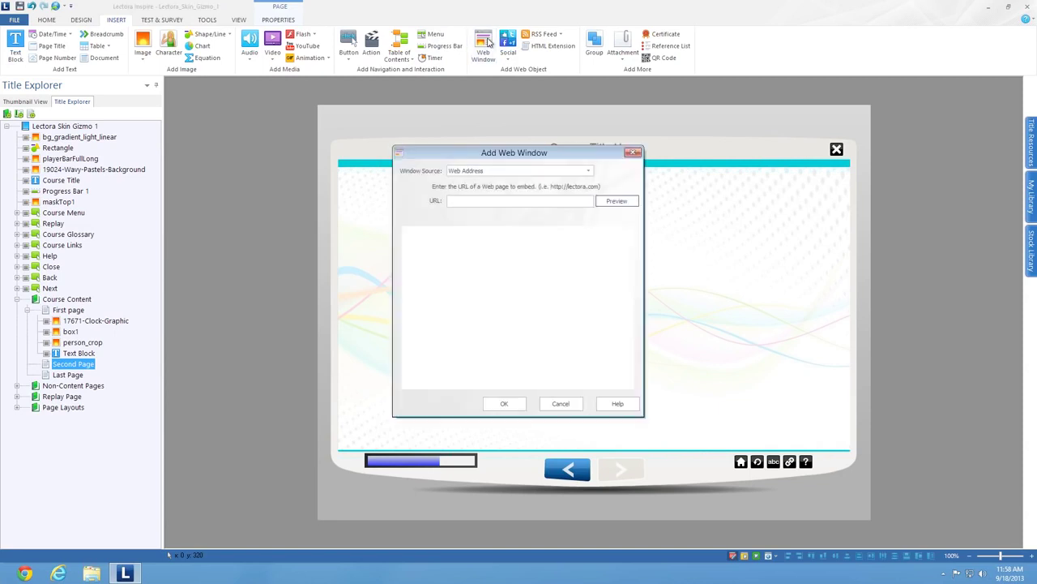
{"action": "left_click", "coordinate": [531, 172]}
{"action": "left_click", "coordinate": [525, 190]}
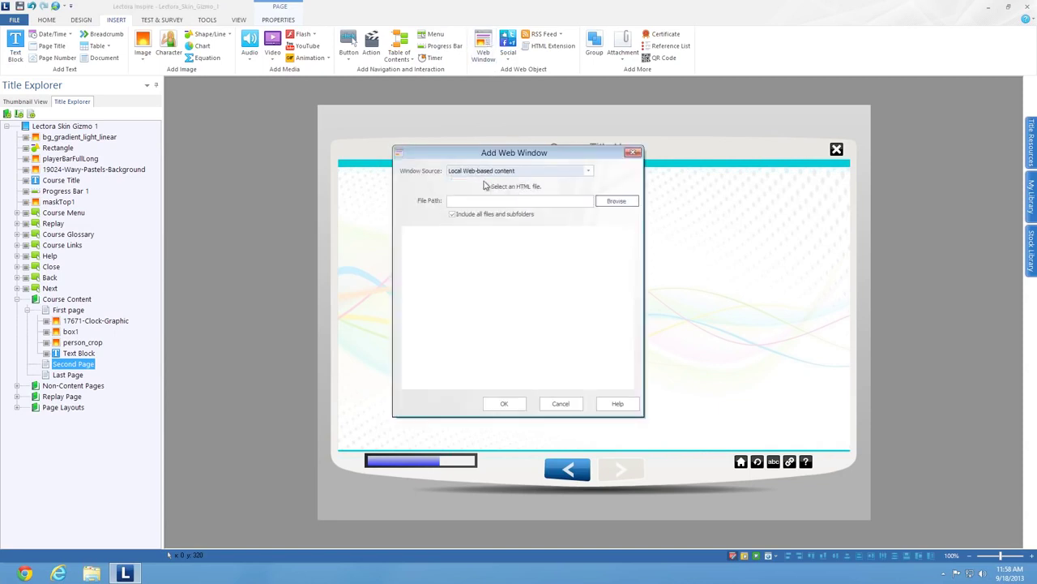
{"action": "left_click_drag", "start_coordinate": [473, 156], "coordinate": [472, 165]}
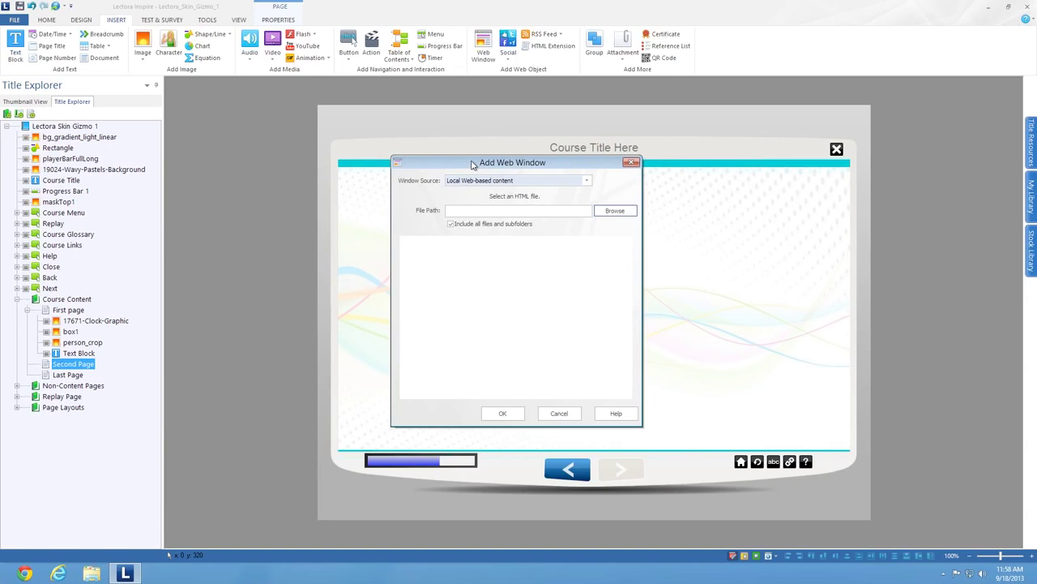
Step: Load the game HTML file from Desktop/Board_Game_Project_Files/publish/web as the web window's content
{"action": "left_click", "coordinate": [614, 212]}
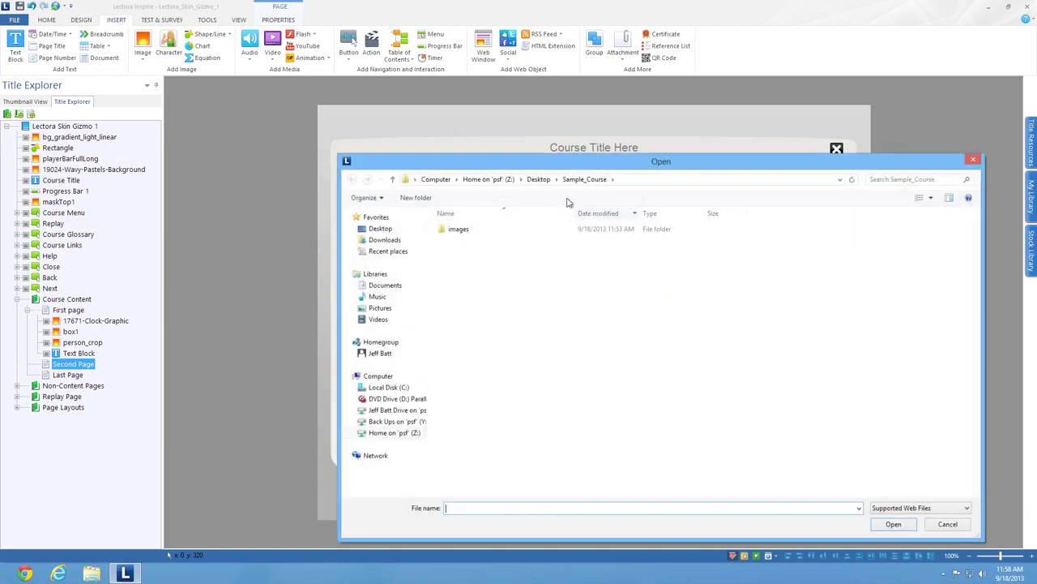
{"action": "left_click_drag", "start_coordinate": [566, 162], "coordinate": [433, 84]}
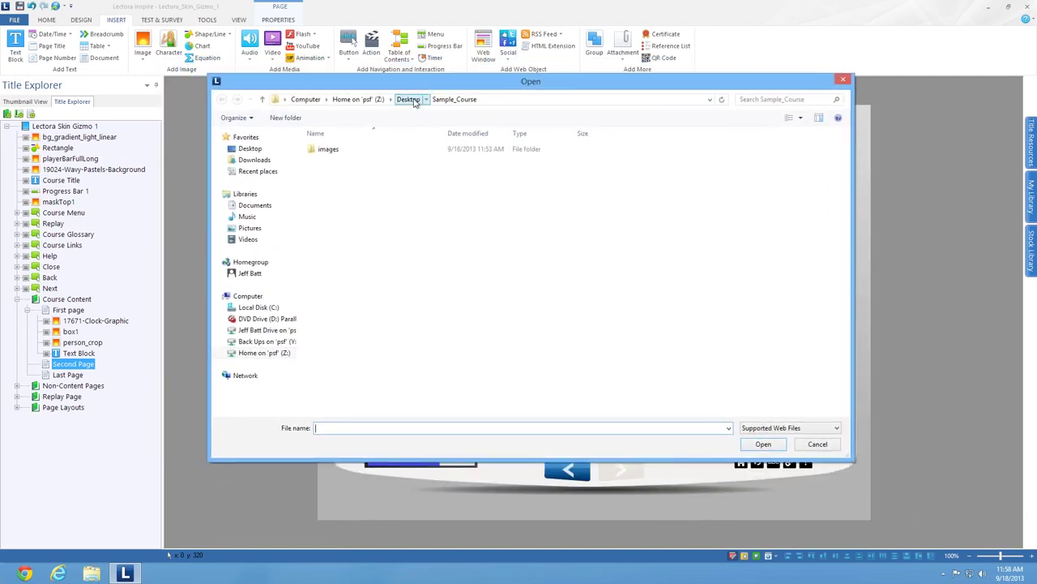
{"action": "left_click", "coordinate": [409, 99]}
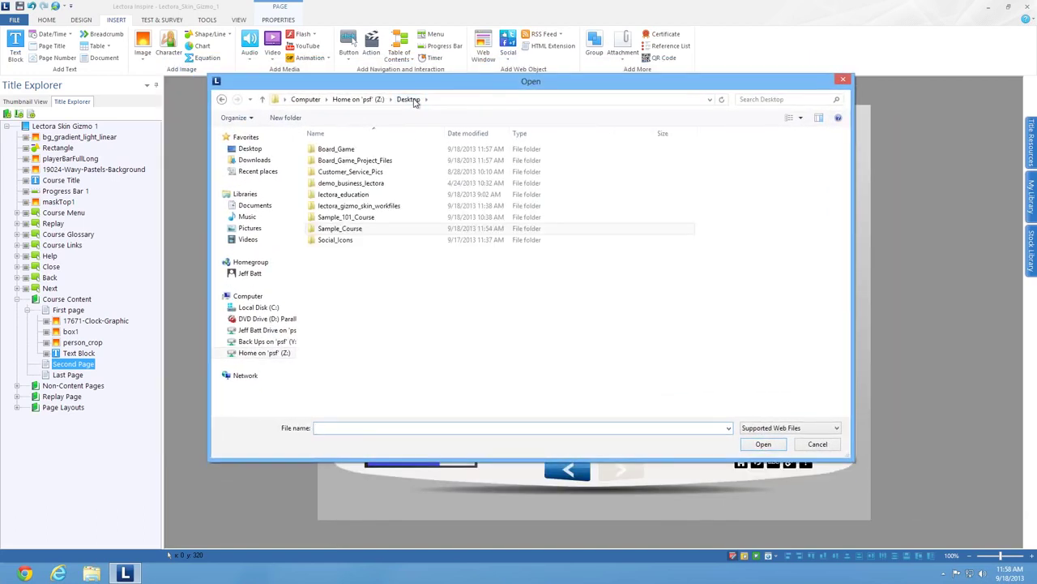
{"action": "double_click", "coordinate": [361, 151]}
{"action": "left_click", "coordinate": [221, 99]}
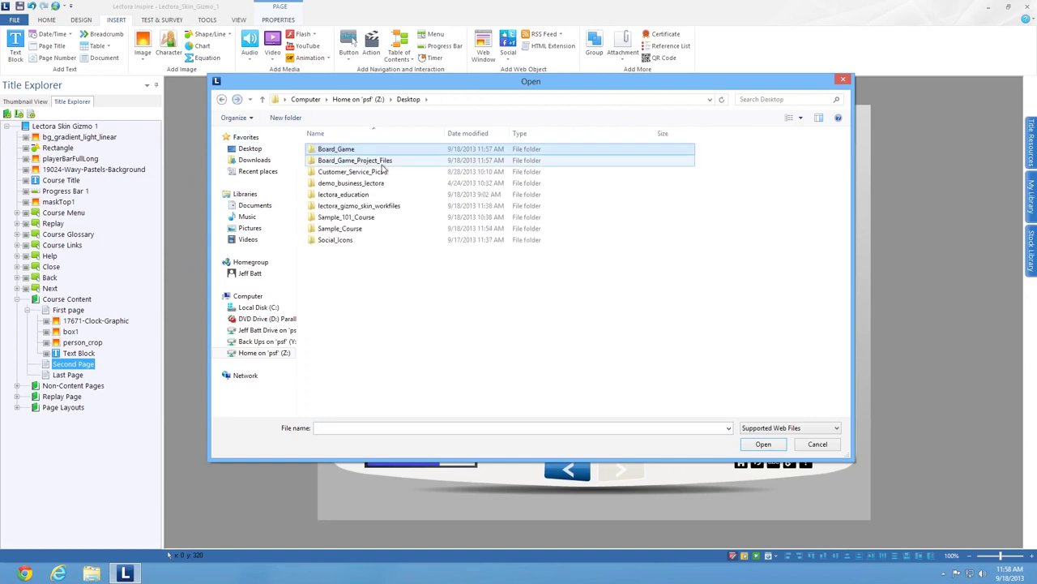
{"action": "double_click", "coordinate": [359, 160]}
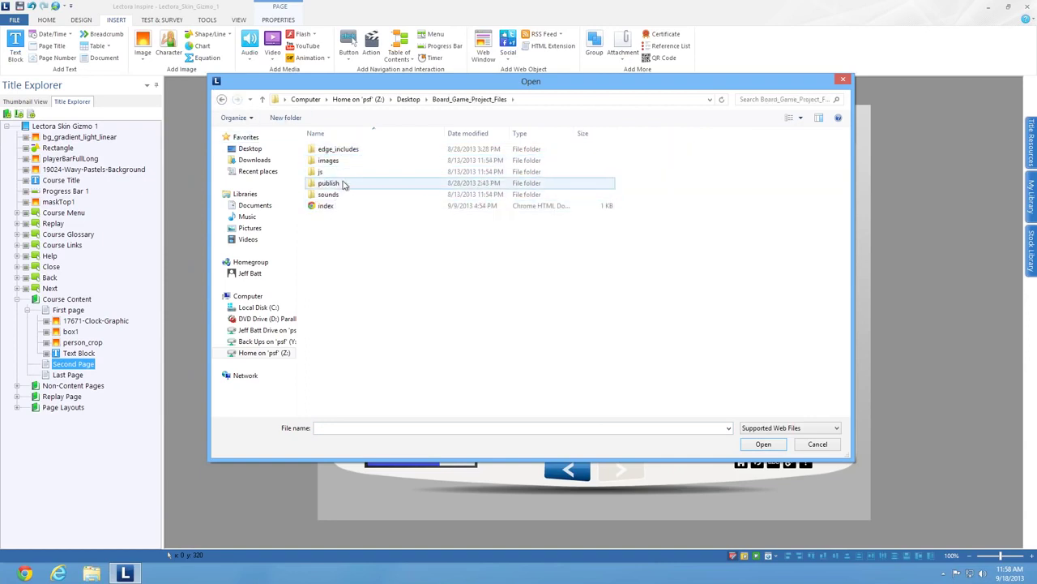
{"action": "double_click", "coordinate": [344, 183]}
{"action": "double_click", "coordinate": [338, 151]}
{"action": "left_click", "coordinate": [331, 187]}
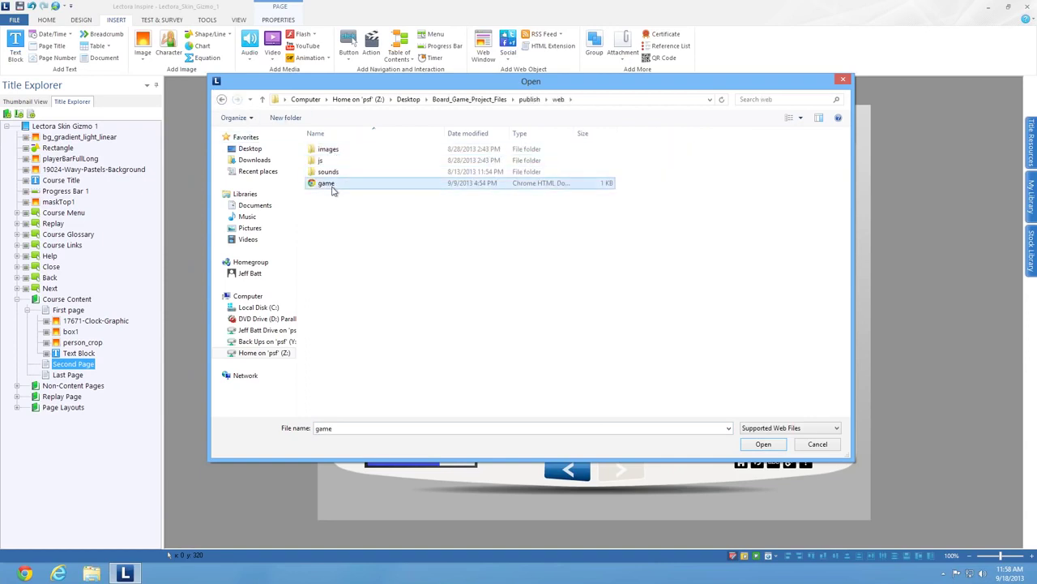
{"action": "double_click", "coordinate": [362, 186]}
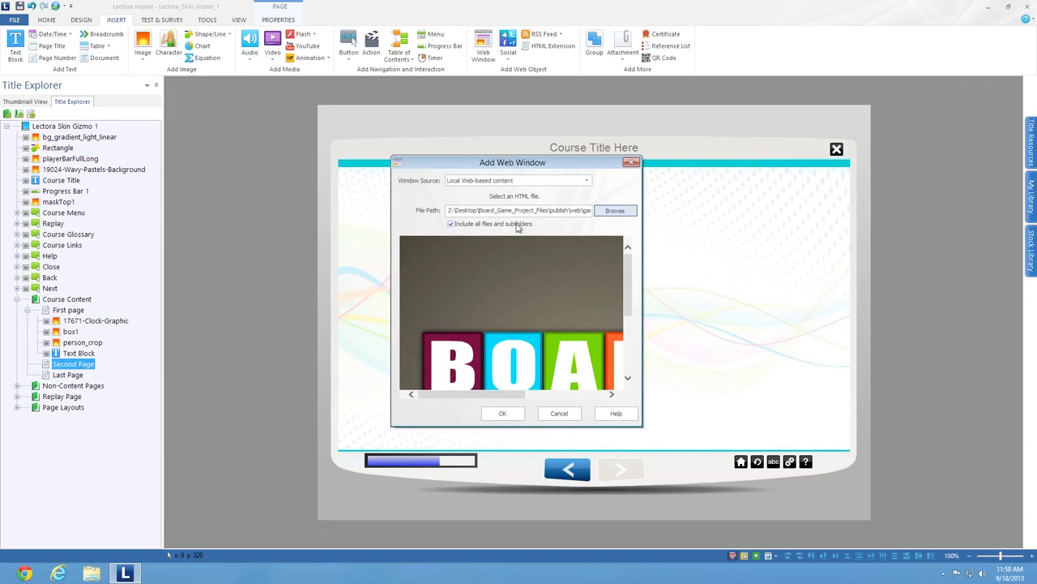
Step: Insert the web window, move it to about X 224, Y 116 and enlarge it to about 558 by 512
{"action": "left_click", "coordinate": [502, 414]}
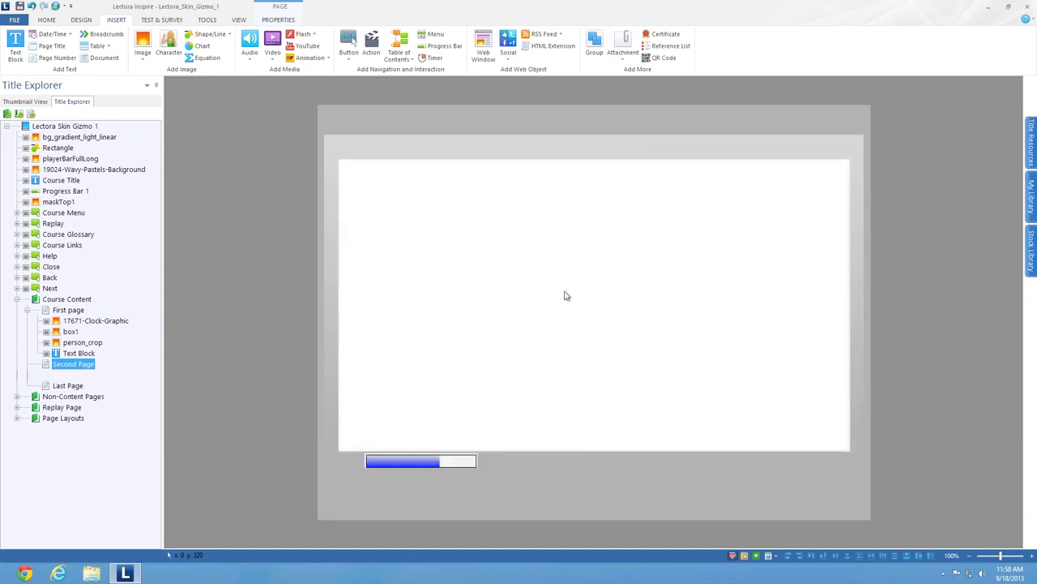
{"action": "left_click_drag", "start_coordinate": [539, 249], "coordinate": [465, 158]}
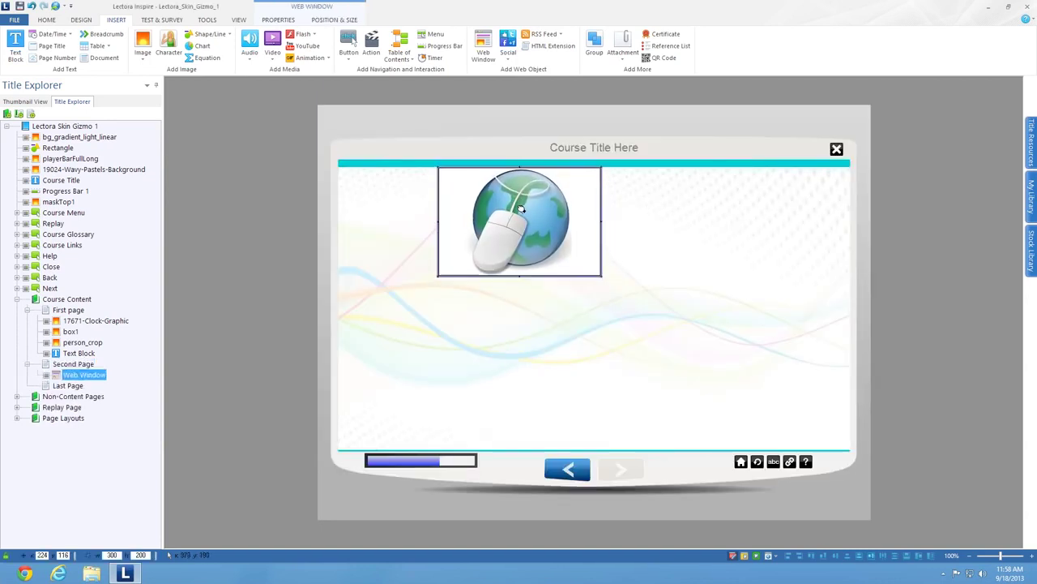
{"action": "left_click_drag", "start_coordinate": [600, 276], "coordinate": [736, 443]}
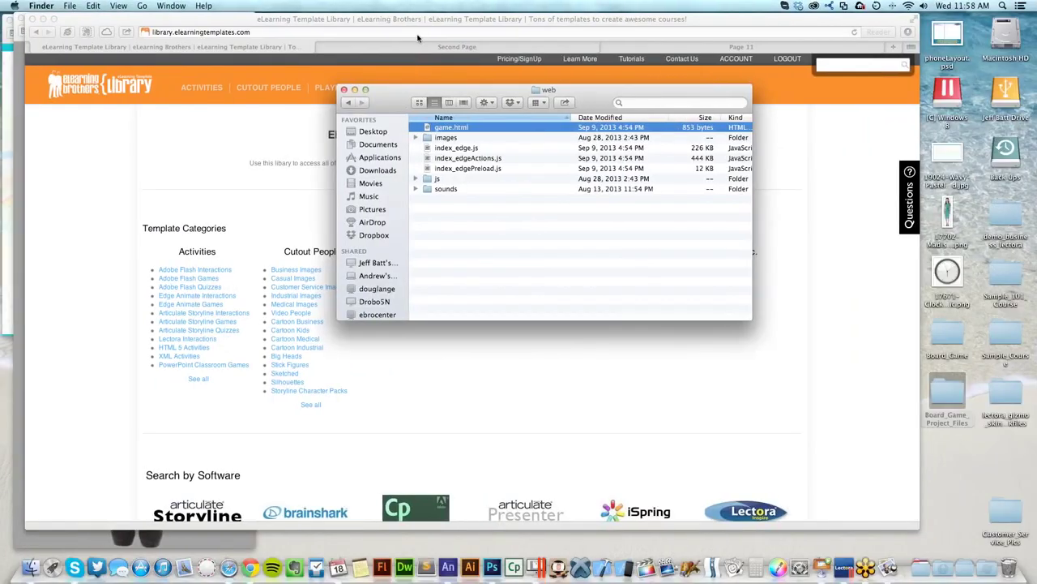
Step: Switch to the online sample course in Safari and page through it from Second Page to Last Page
{"action": "left_click", "coordinate": [422, 46]}
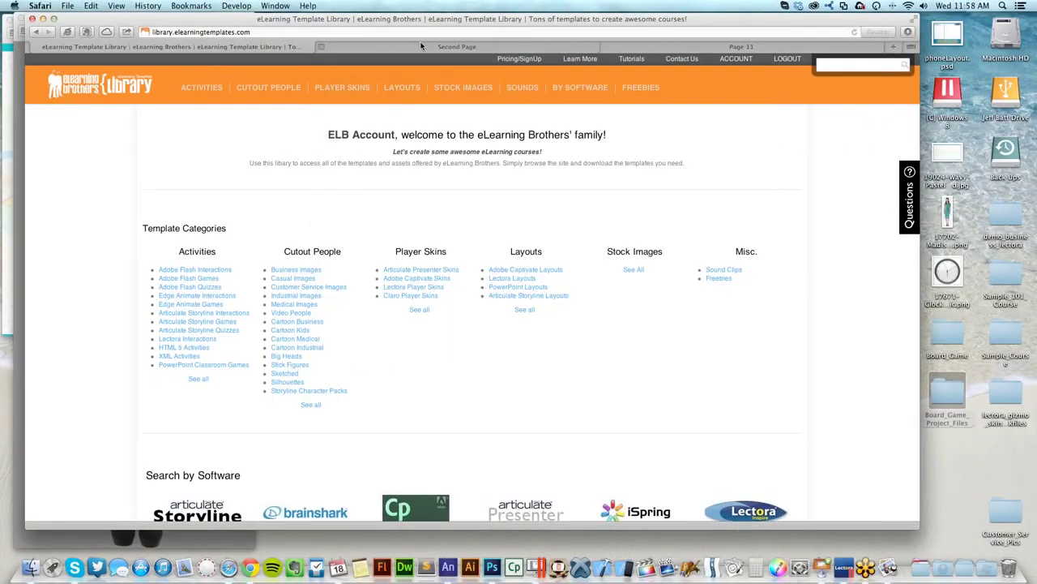
{"action": "left_click", "coordinate": [421, 46]}
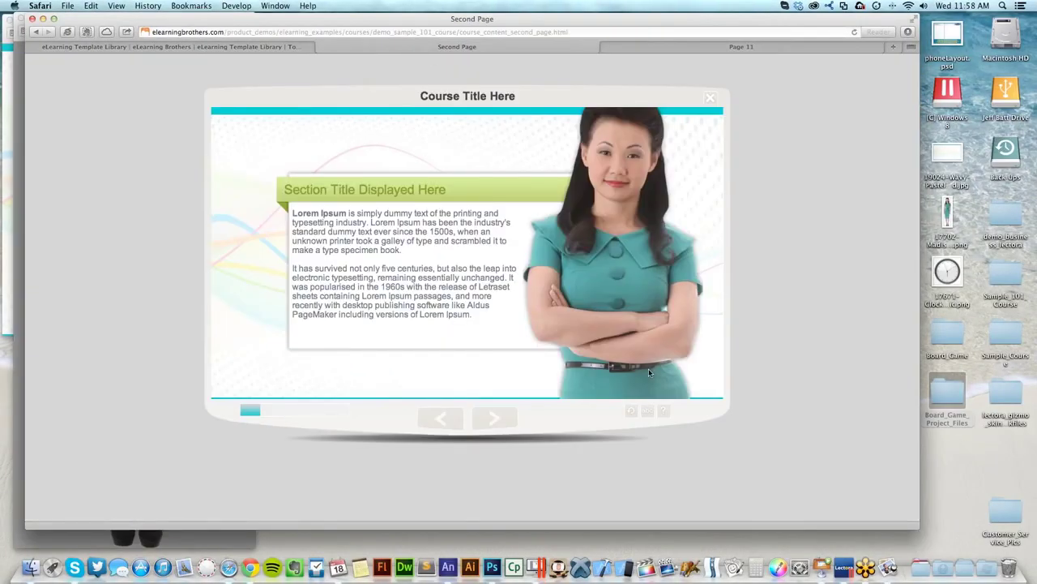
{"action": "left_click", "coordinate": [497, 420]}
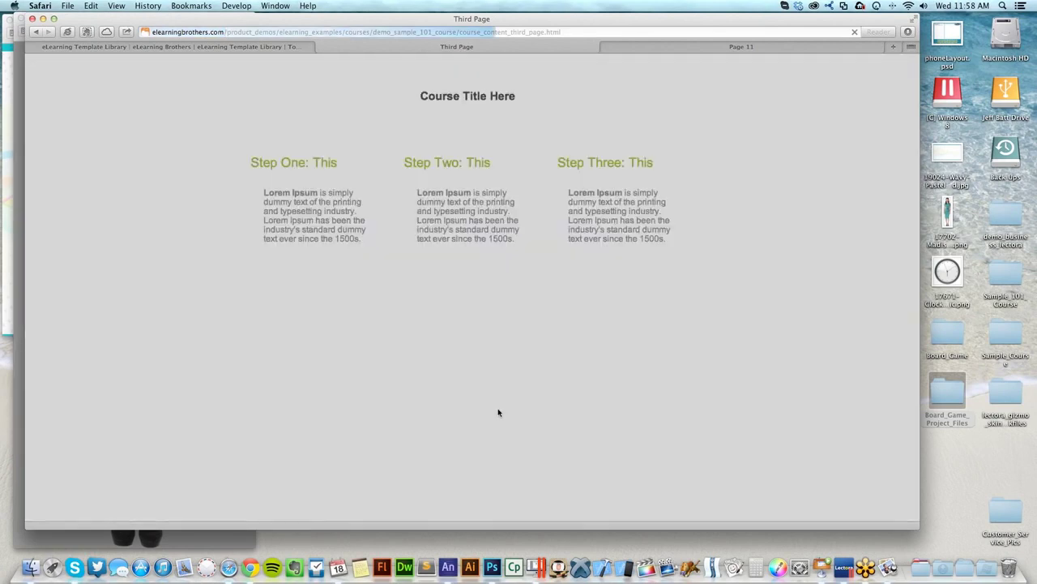
{"action": "left_click", "coordinate": [495, 417]}
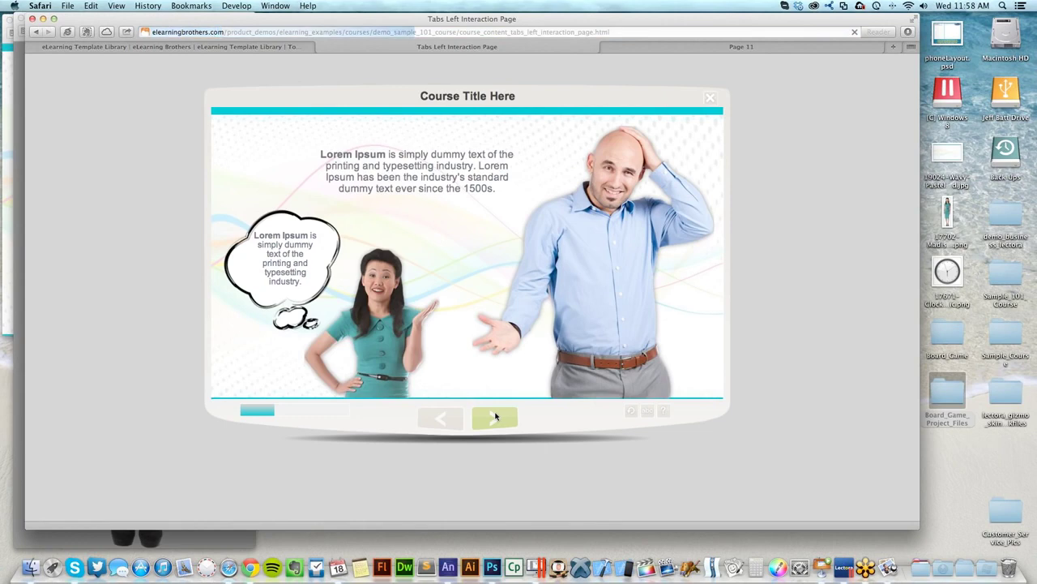
{"action": "left_click", "coordinate": [495, 416]}
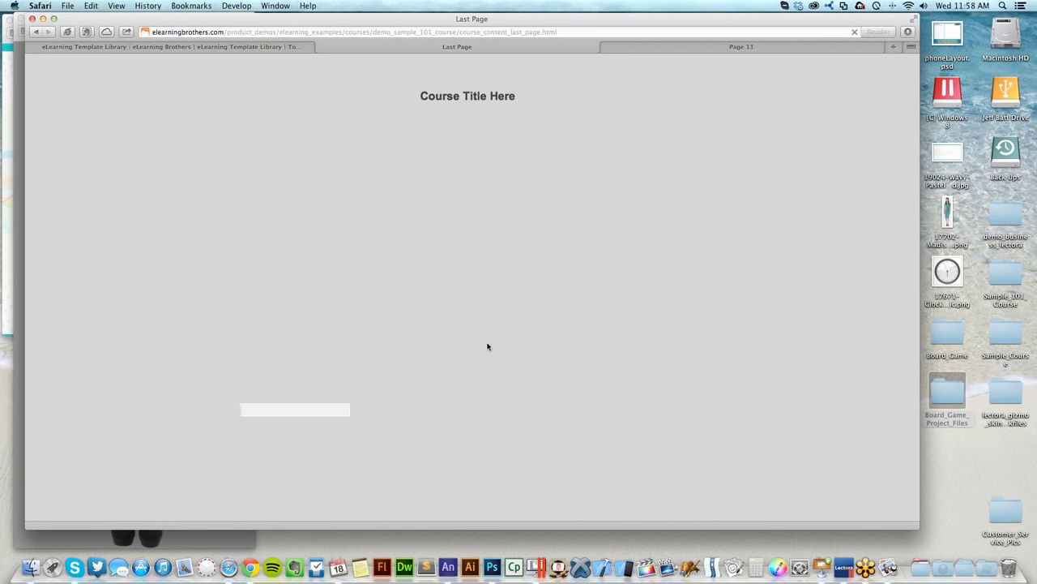
Step: Try to reload the online sample course's Last Page from its elearningbrothers.com address
{"action": "left_click", "coordinate": [576, 31]}
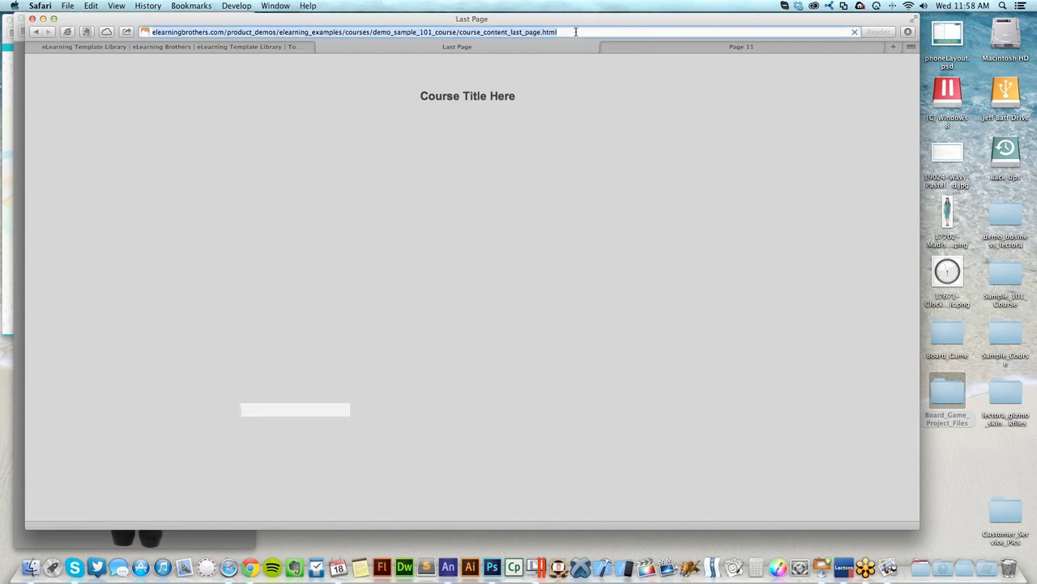
{"action": "type", "text": "elearningbrothers.com"}
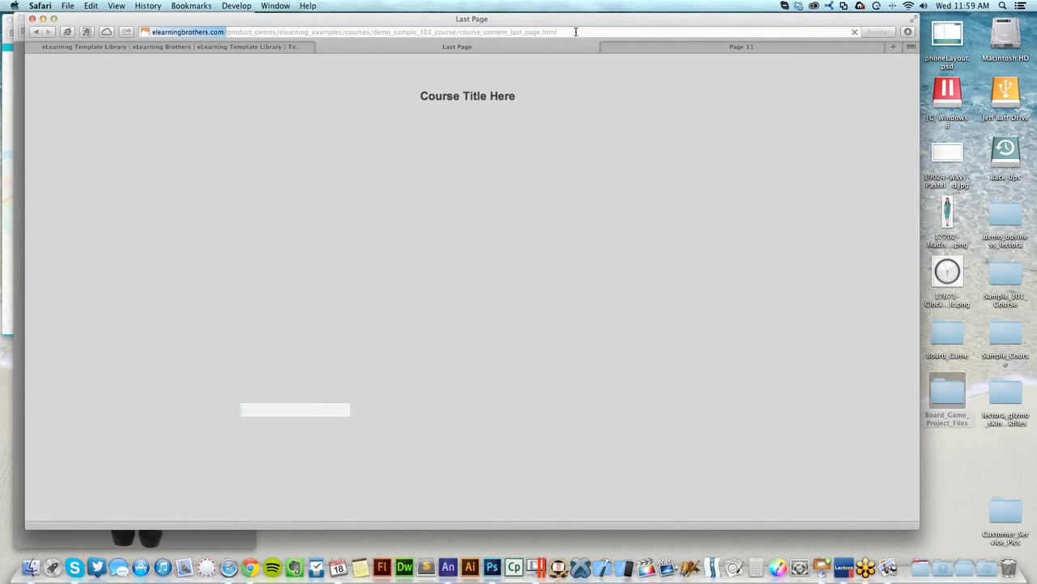
{"action": "key", "text": "Return"}
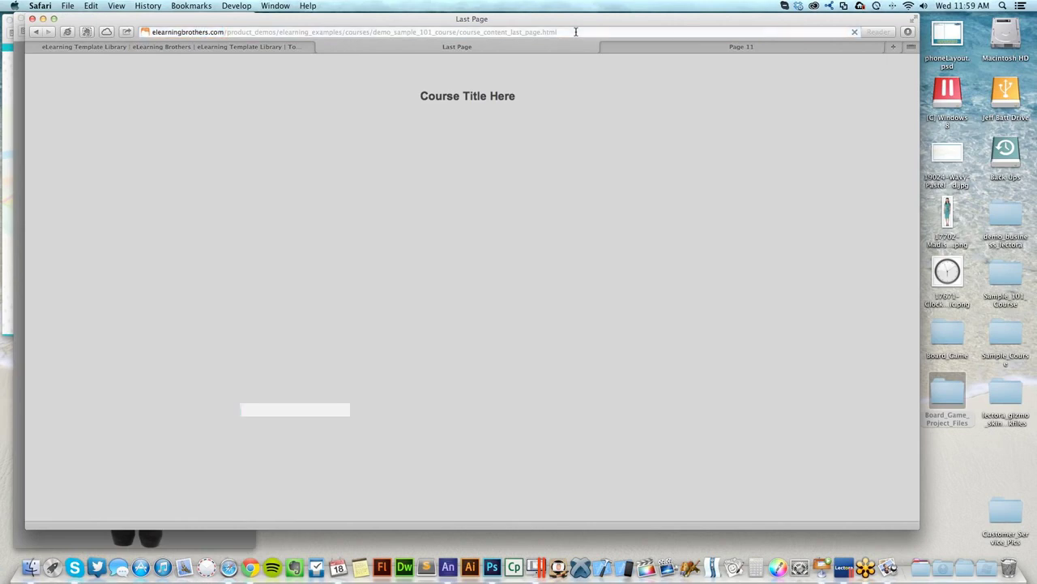
{"action": "left_click", "coordinate": [291, 47]}
{"action": "left_click", "coordinate": [407, 50]}
{"action": "left_click", "coordinate": [264, 48]}
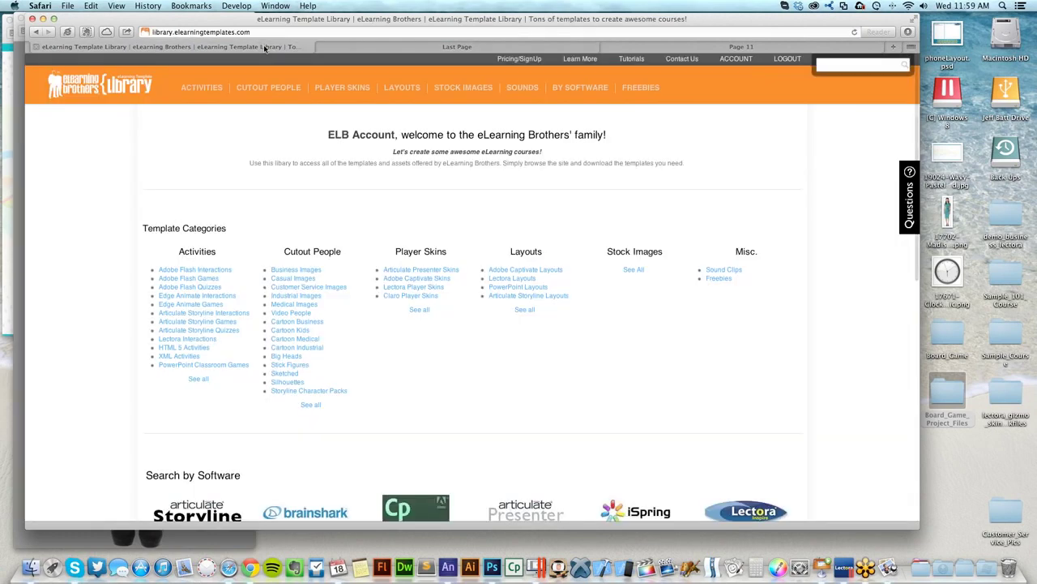
{"action": "key", "text": "ctrl+Right"}
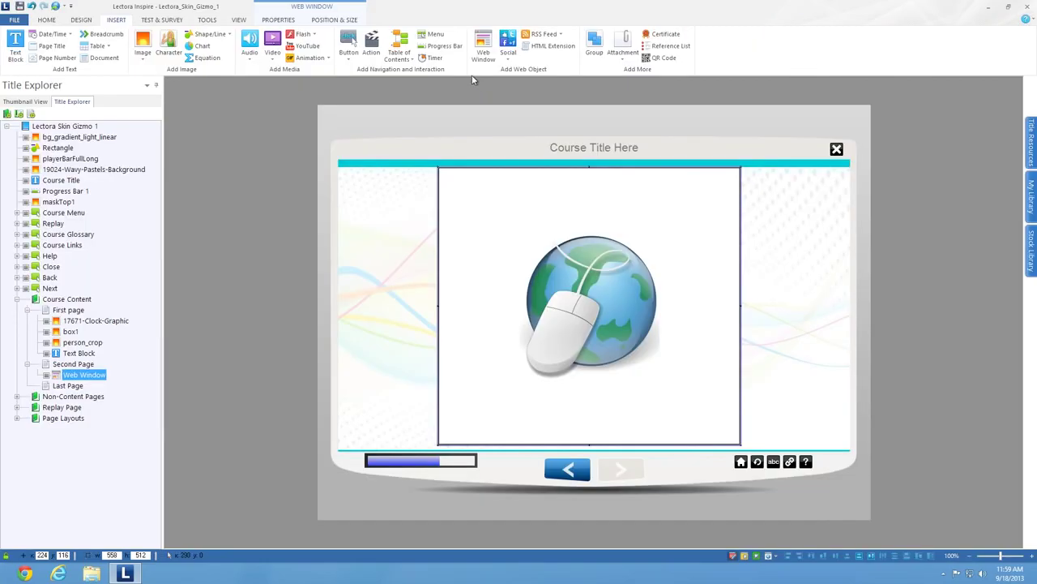
{"action": "key", "text": "ctrl+Left"}
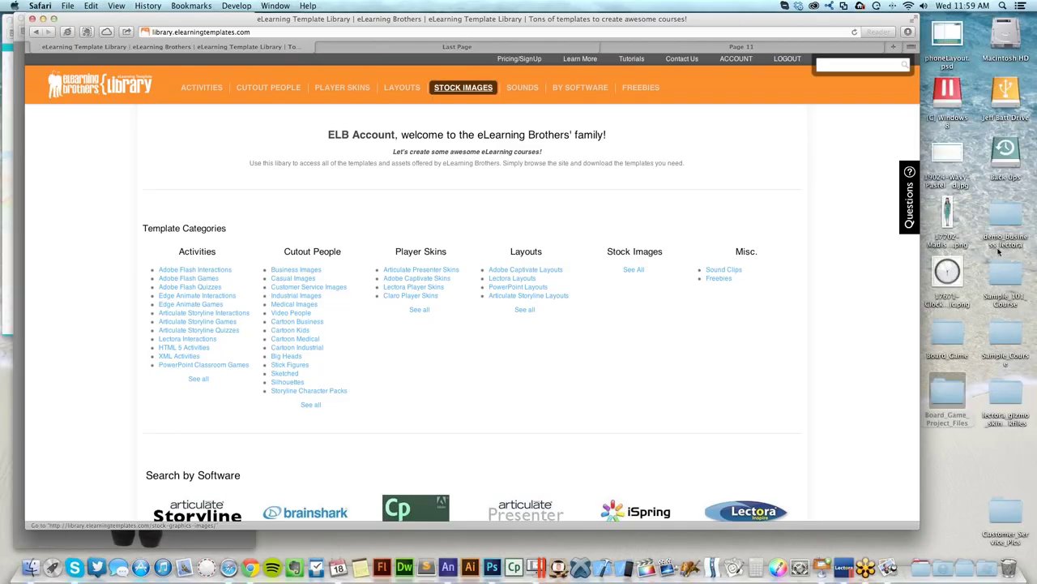
Step: Open index.html from the html folder of Sample_101_Course on the desktop to view the local course
{"action": "double_click", "coordinate": [1003, 274]}
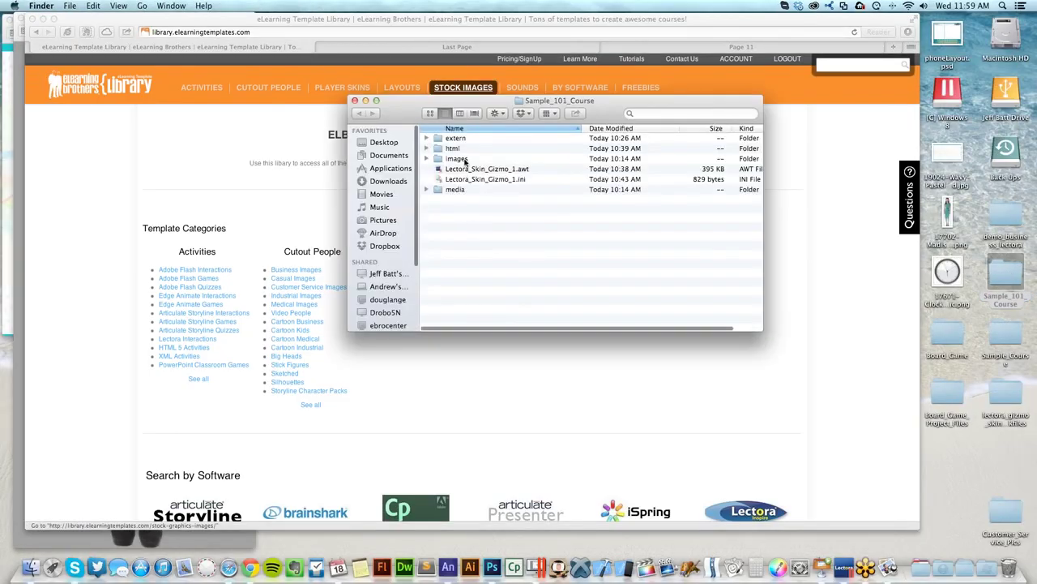
{"action": "left_click", "coordinate": [468, 149]}
{"action": "double_click", "coordinate": [468, 149]}
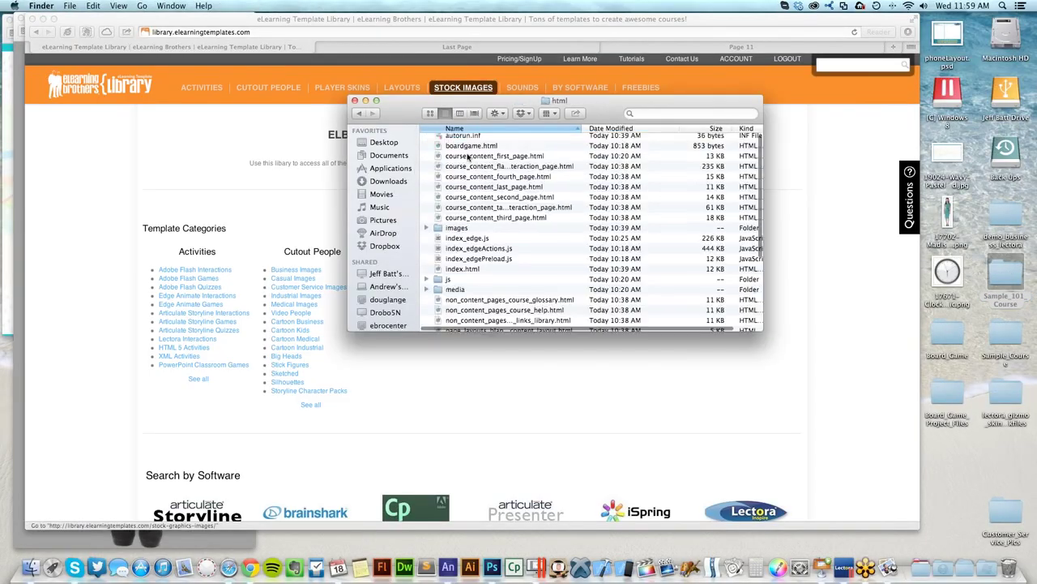
{"action": "left_click", "coordinate": [476, 273]}
{"action": "double_click", "coordinate": [476, 273]}
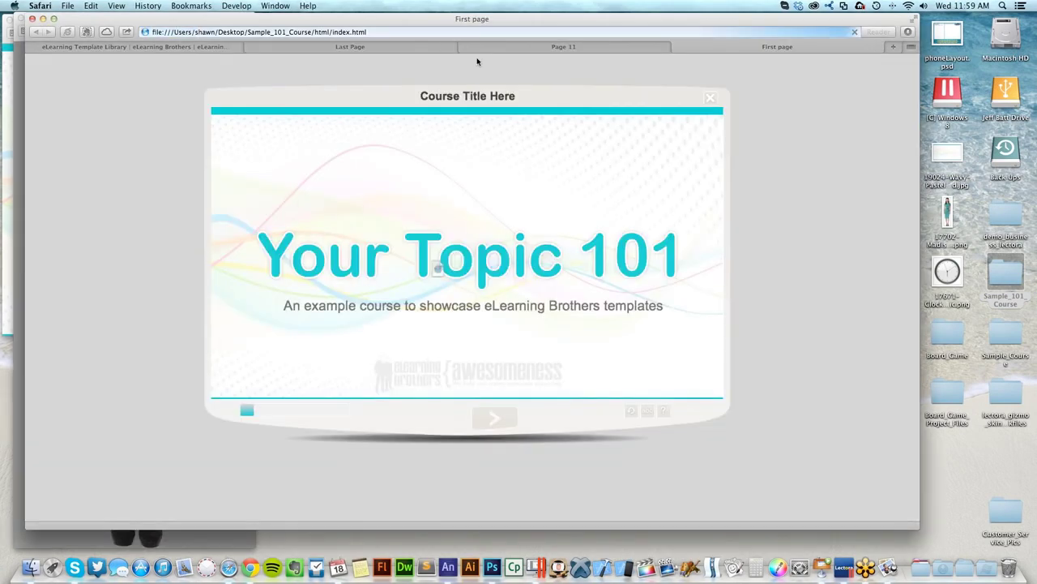
Step: Page through the local sample course from First page to Last Page to reach the embedded board game
{"action": "left_click", "coordinate": [494, 419]}
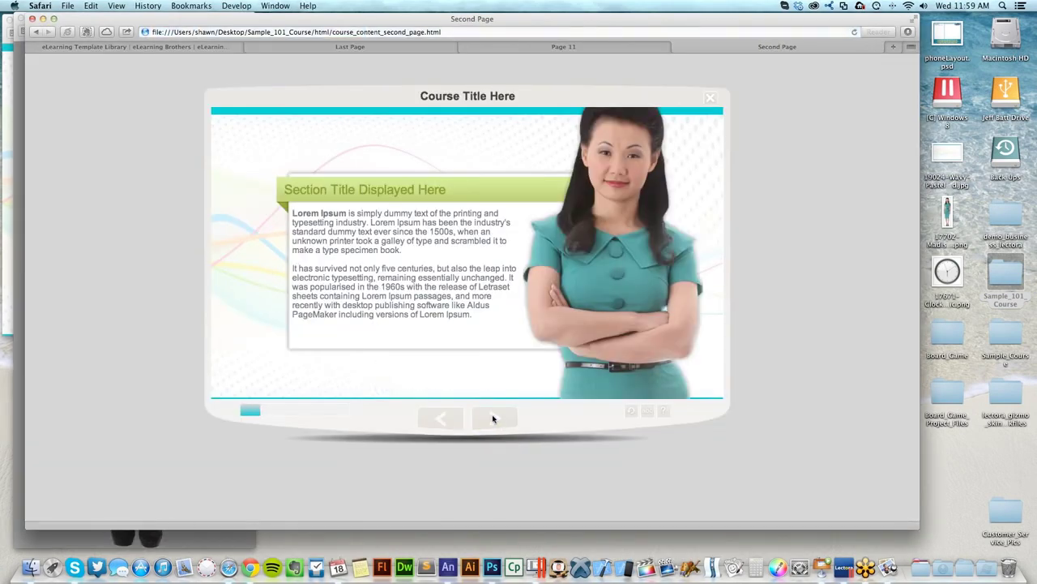
{"action": "left_click", "coordinate": [493, 419]}
{"action": "left_click", "coordinate": [493, 419]}
{"action": "left_click", "coordinate": [492, 419]}
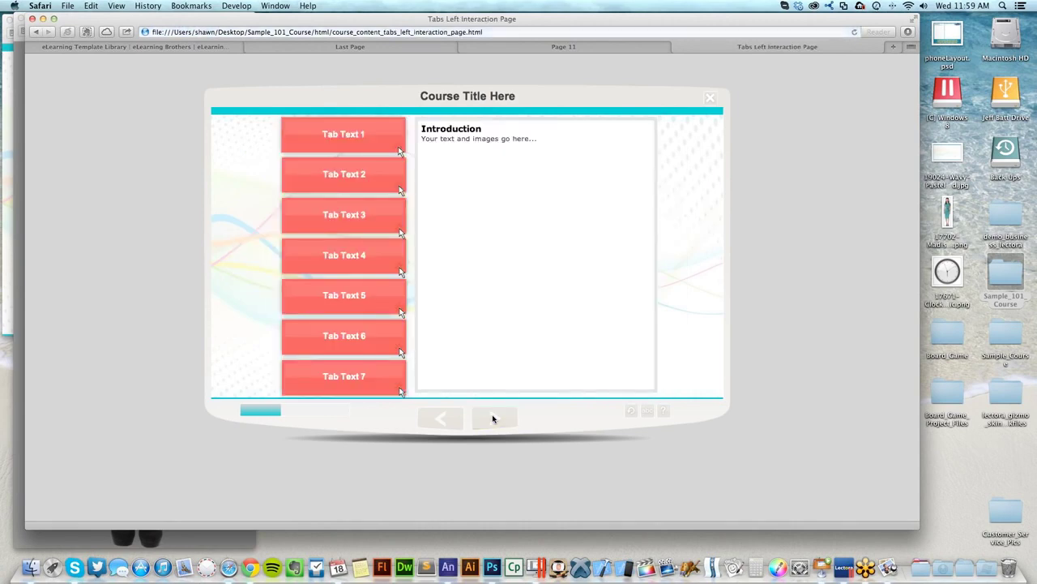
{"action": "left_click", "coordinate": [493, 419]}
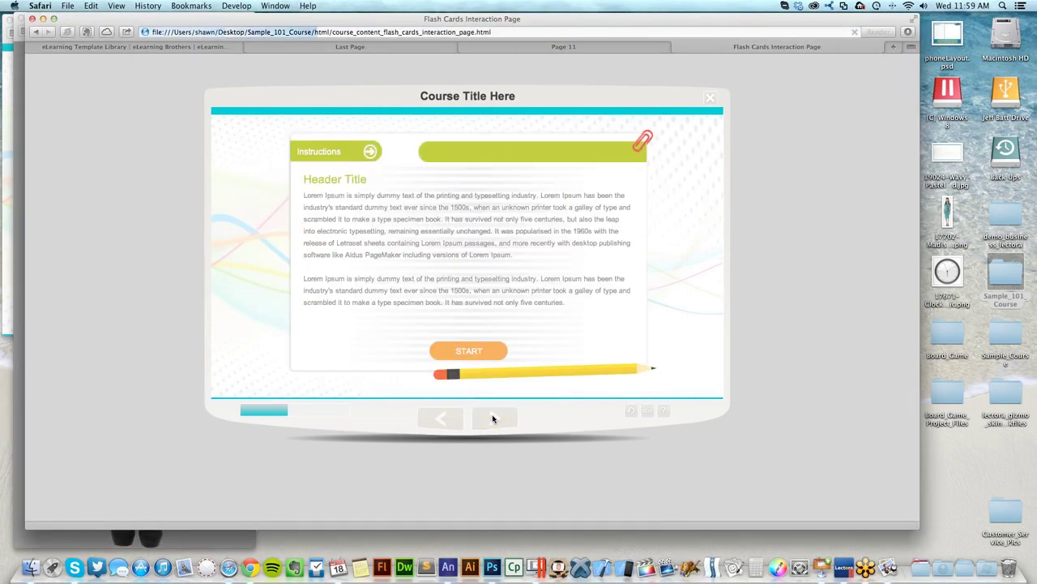
{"action": "left_click", "coordinate": [493, 419]}
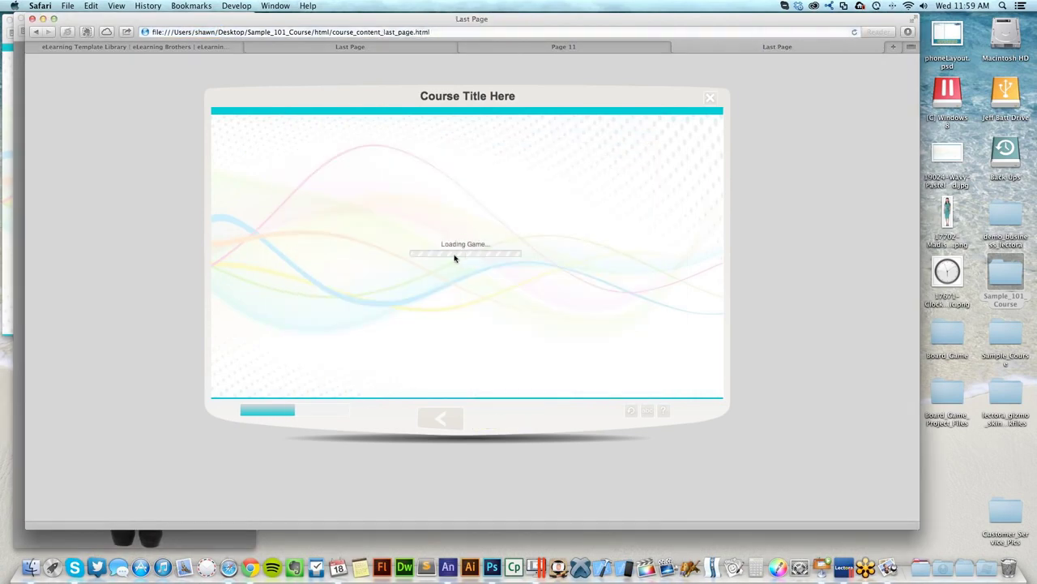
Step: Start the embedded Board Game, choose the red airplane as racer and roll the die
{"action": "left_click", "coordinate": [468, 312]}
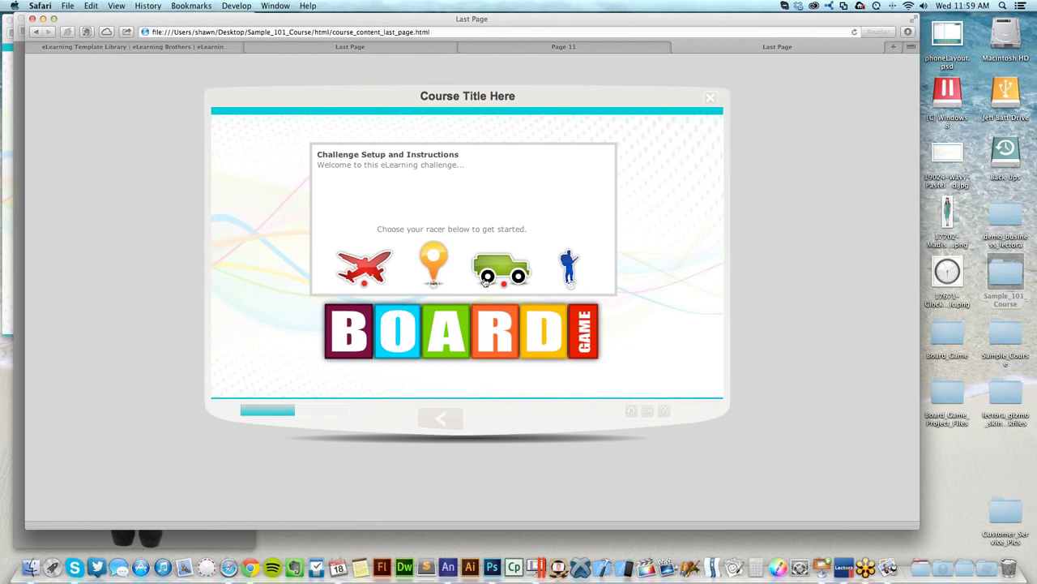
{"action": "left_click", "coordinate": [365, 261]}
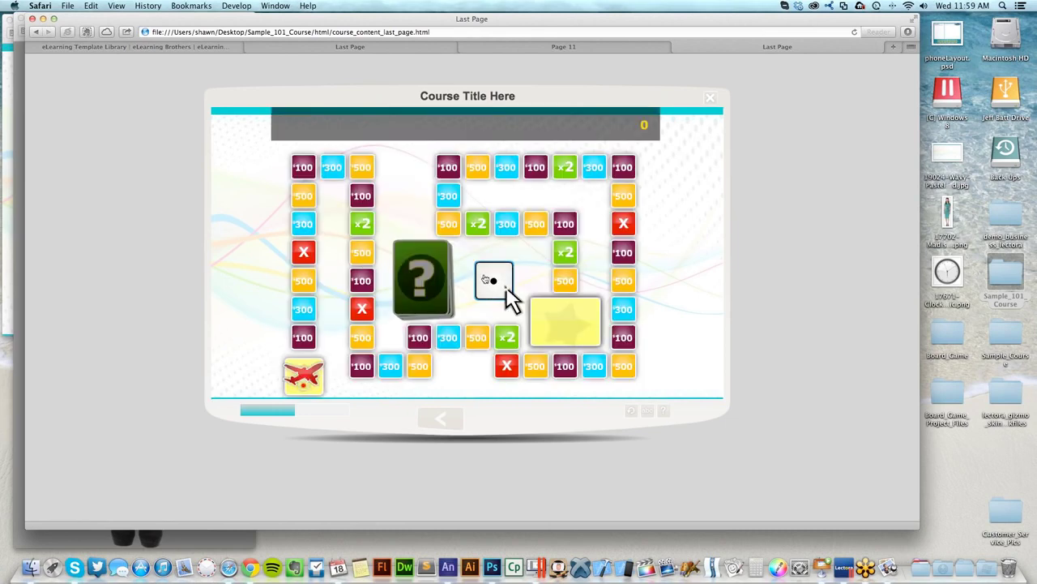
{"action": "left_click", "coordinate": [484, 278]}
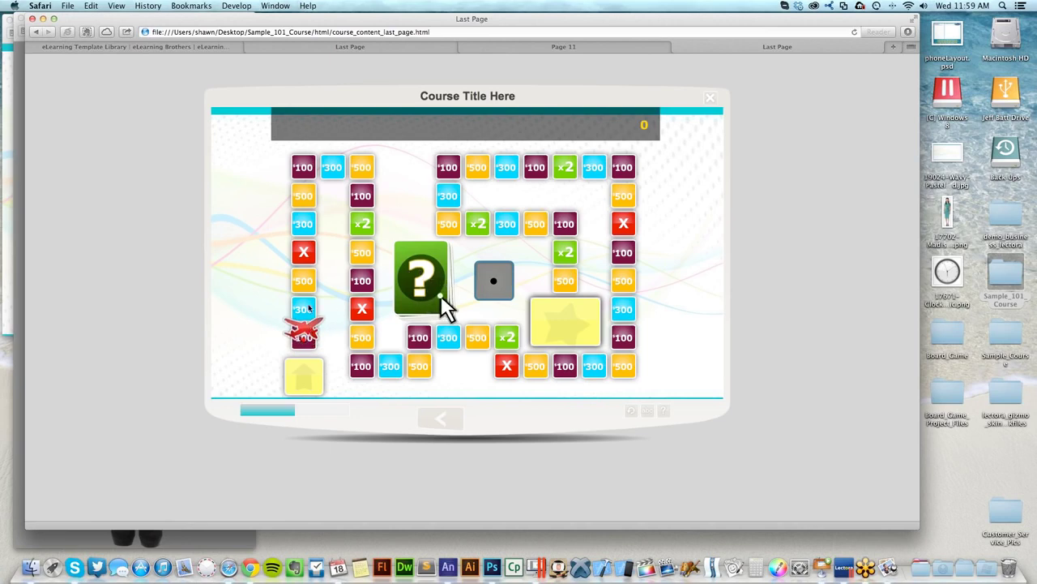
Step: Draw the first question card in the board game, answer it with B, "This is correct 1", and continue to the board
{"action": "left_click", "coordinate": [441, 303]}
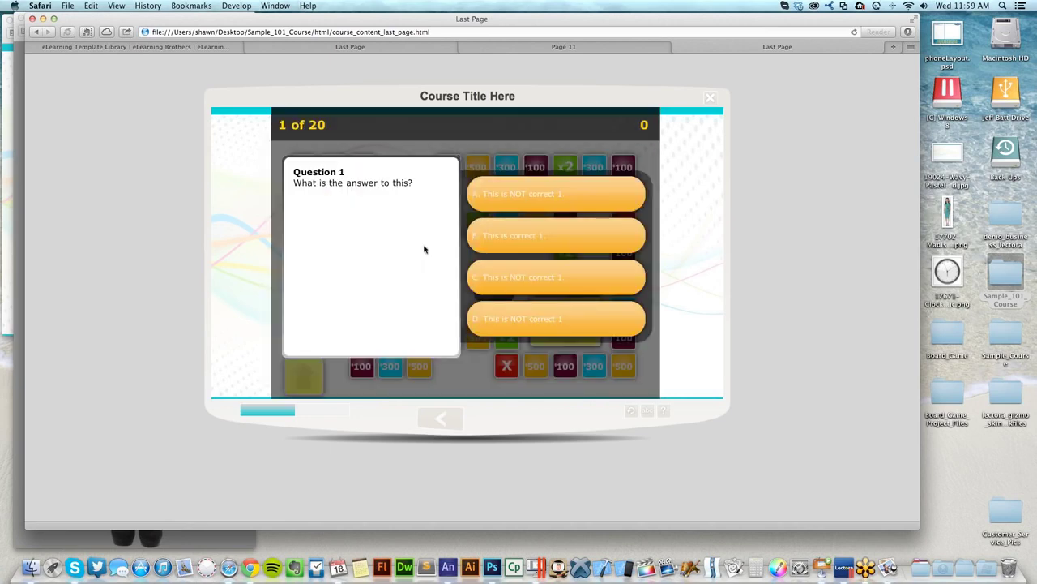
{"action": "left_click", "coordinate": [543, 236]}
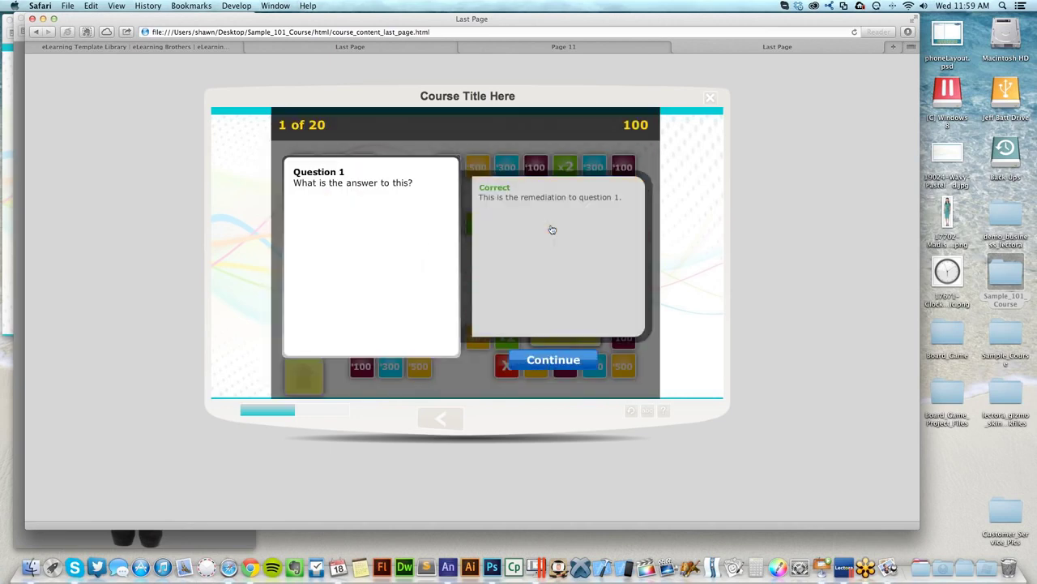
{"action": "left_click", "coordinate": [554, 359]}
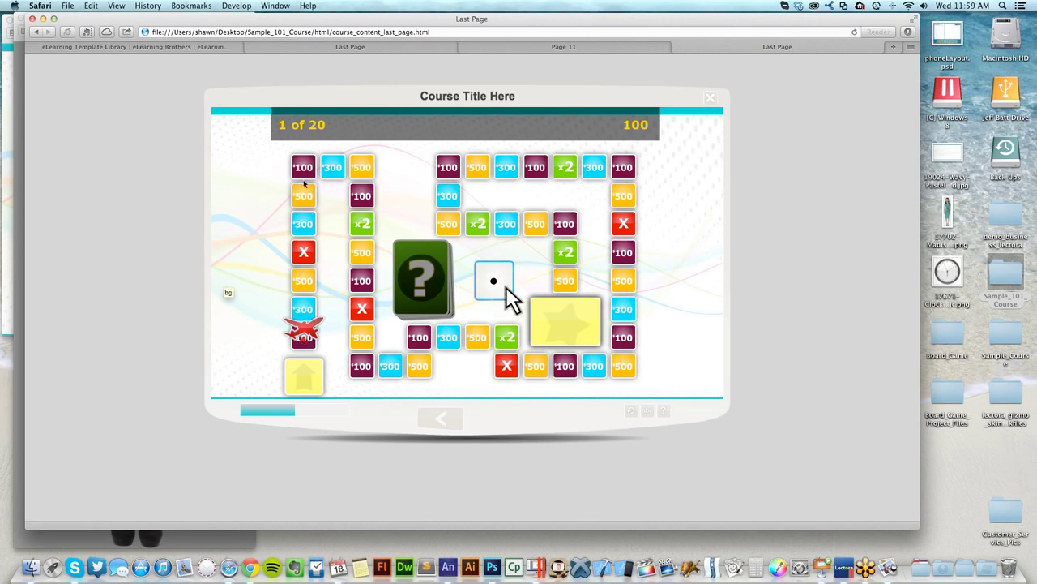
Step: Switch to Keynote, play the slideshow and advance from the HTML and Flash Games slide to Native Lectora Interactions
{"action": "key", "text": "super+Tab"}
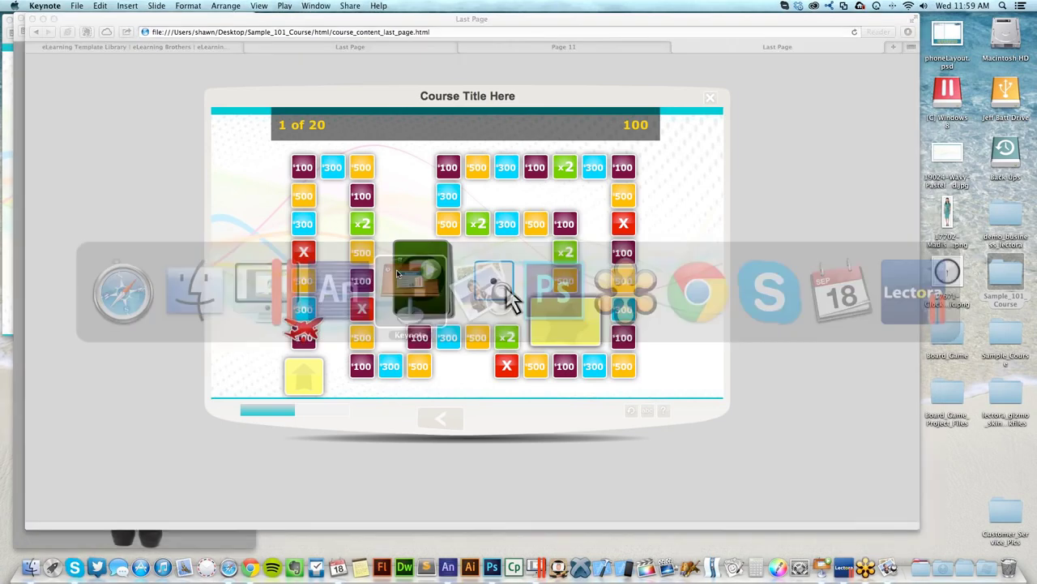
{"action": "left_click", "coordinate": [397, 275]}
{"action": "key", "text": "alt+super+p"}
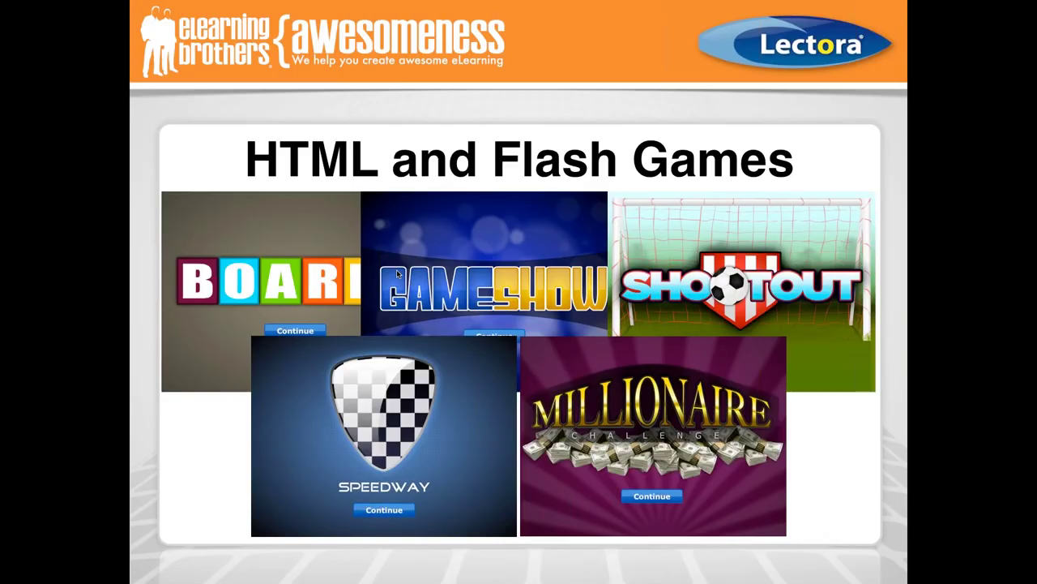
{"action": "key", "text": "Right"}
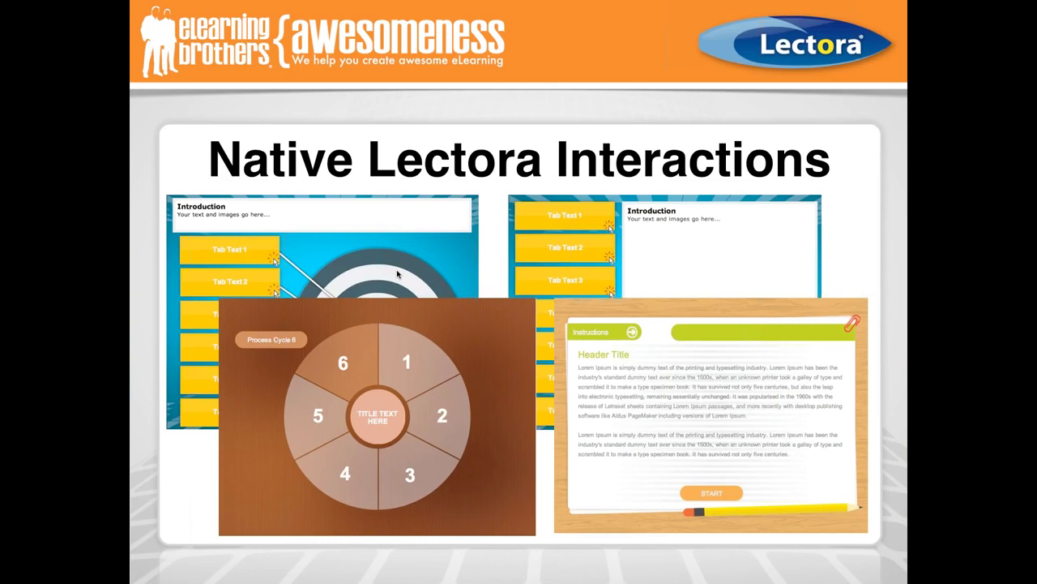
Step: Leave the slideshow, return to the template library in Safari and list its Lectora Interactions
{"action": "key", "text": "Escape"}
{"action": "key", "text": "cmd+Tab"}
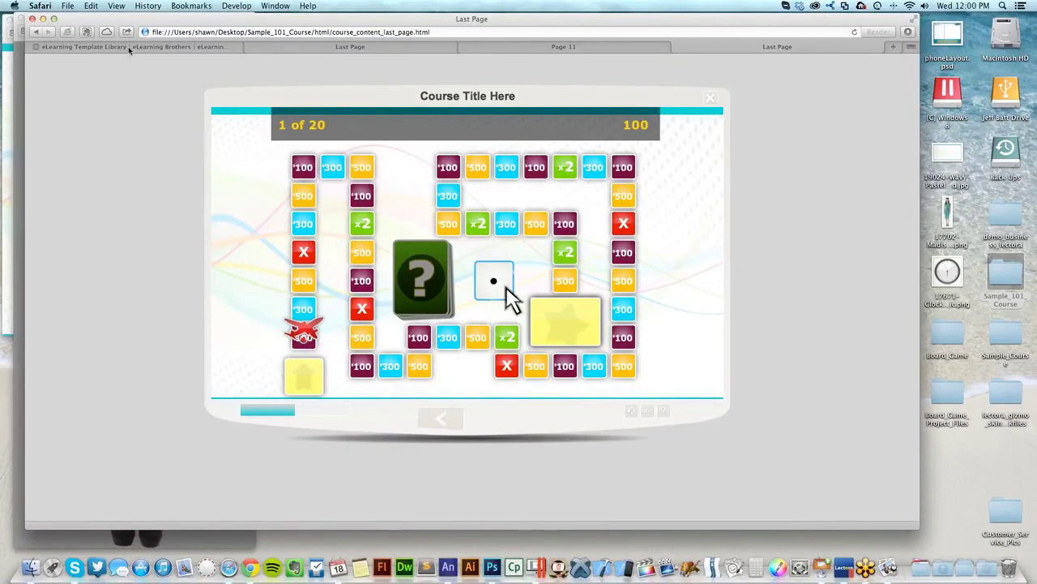
{"action": "left_click", "coordinate": [128, 47]}
{"action": "mouse_move", "coordinate": [197, 92]}
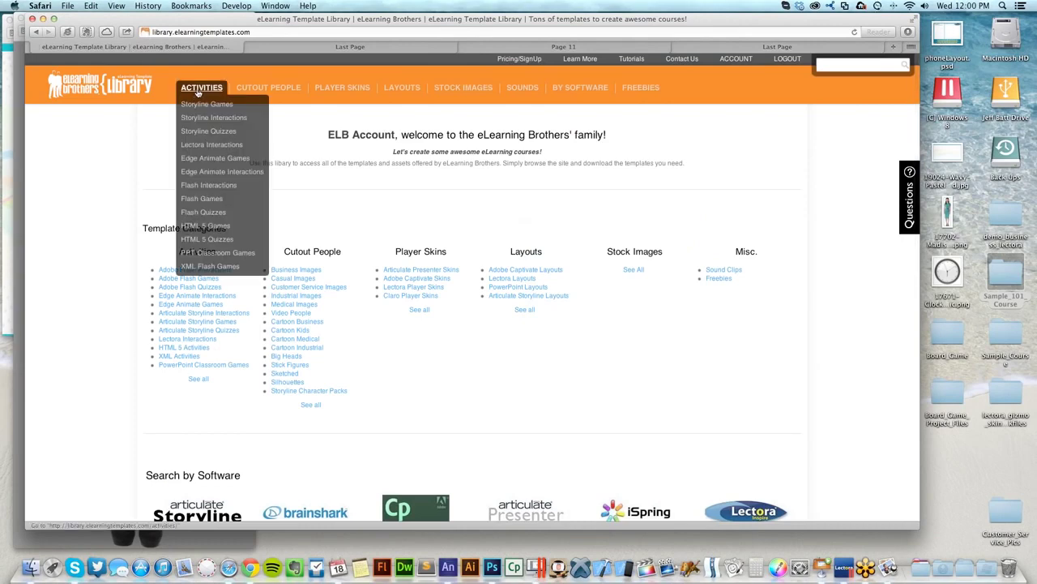
{"action": "left_click", "coordinate": [231, 148]}
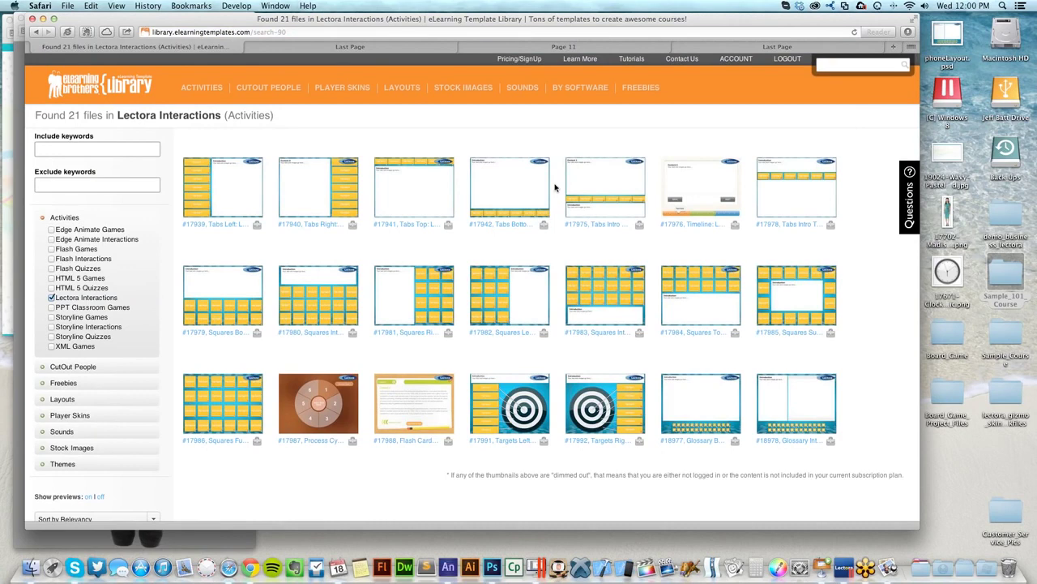
Step: Preview the #17976 Timeline interaction, jumping between its timeline points and content pages, and return to the Lectora Interactions list
{"action": "left_click", "coordinate": [705, 188]}
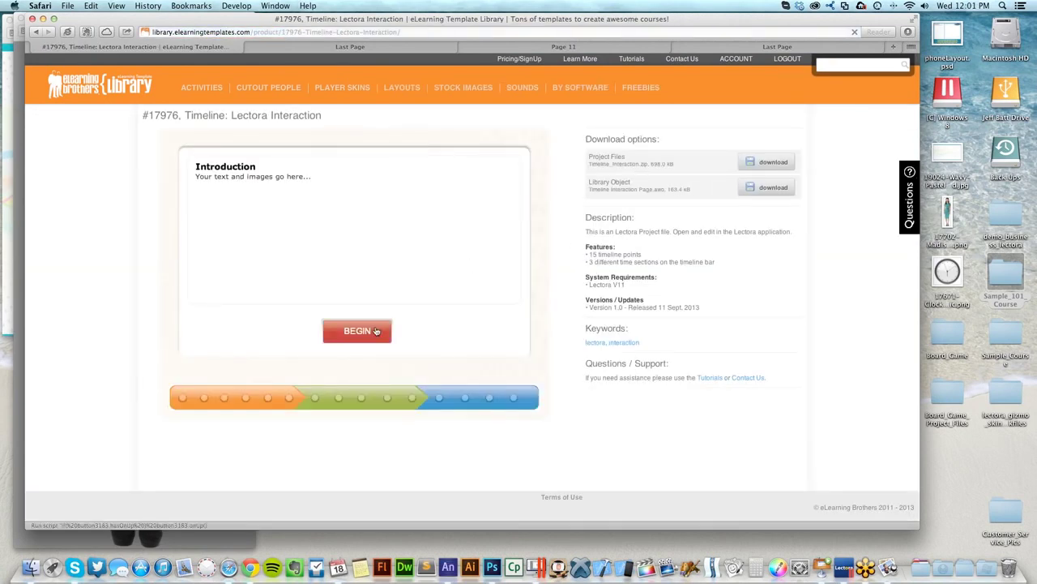
{"action": "left_click", "coordinate": [373, 332]}
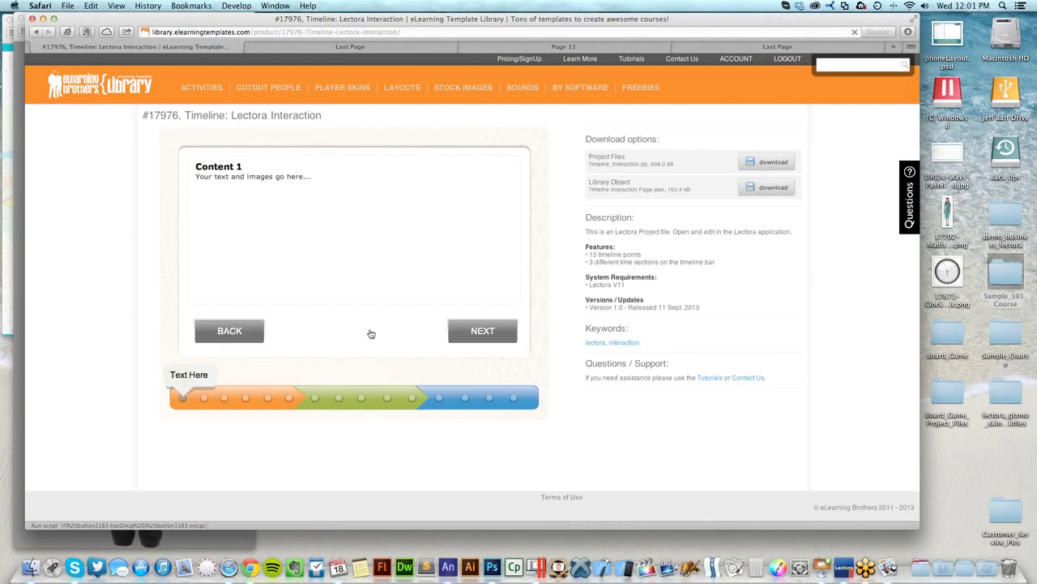
{"action": "left_click", "coordinate": [315, 398]}
{"action": "left_click", "coordinate": [387, 398]}
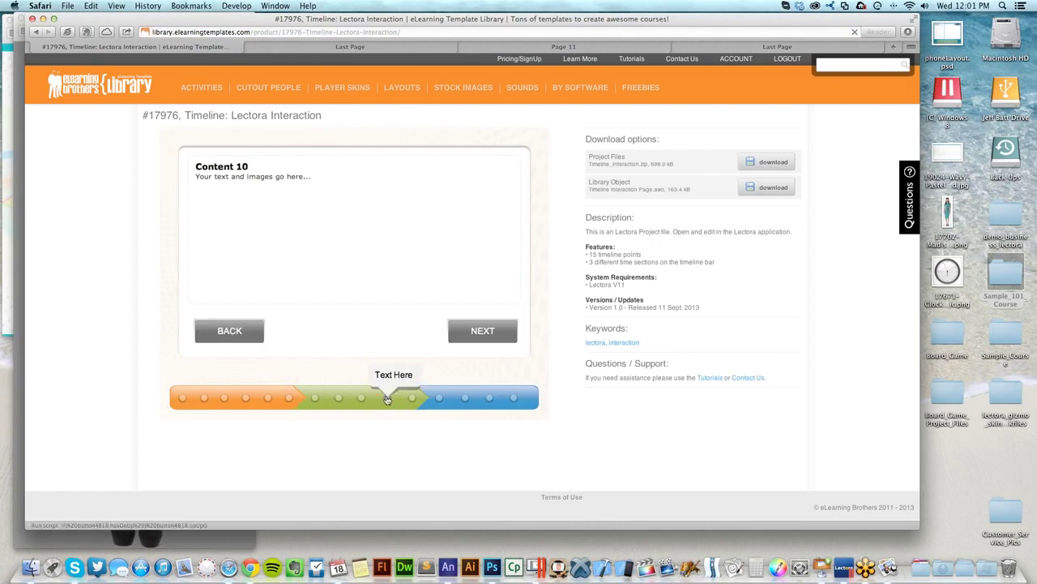
{"action": "left_click", "coordinate": [483, 333]}
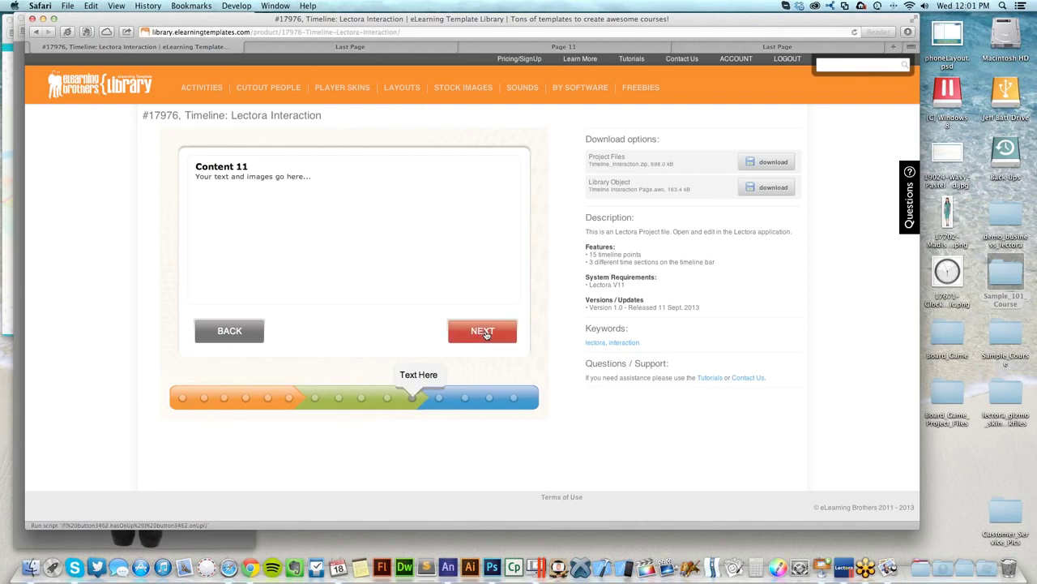
{"action": "left_click", "coordinate": [485, 334]}
{"action": "left_click", "coordinate": [315, 398]}
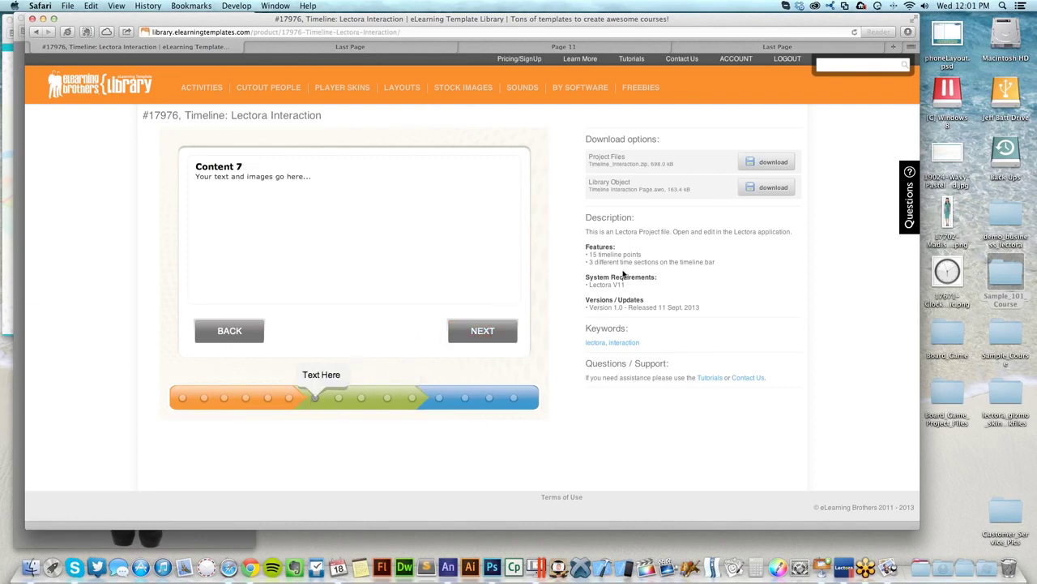
{"action": "scroll", "coordinate": [627, 342], "scroll_direction": "left", "scroll_amount": 5}
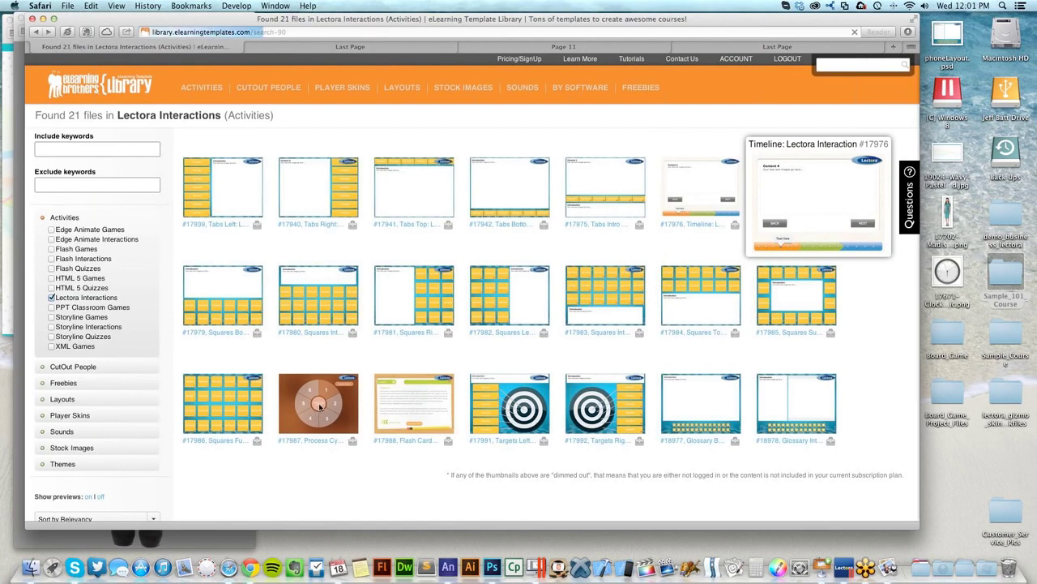
Step: Preview the #17987 Process Cycle interaction, opening and closing its cycle sections, and return to the Lectora Interactions list
{"action": "left_click", "coordinate": [320, 405]}
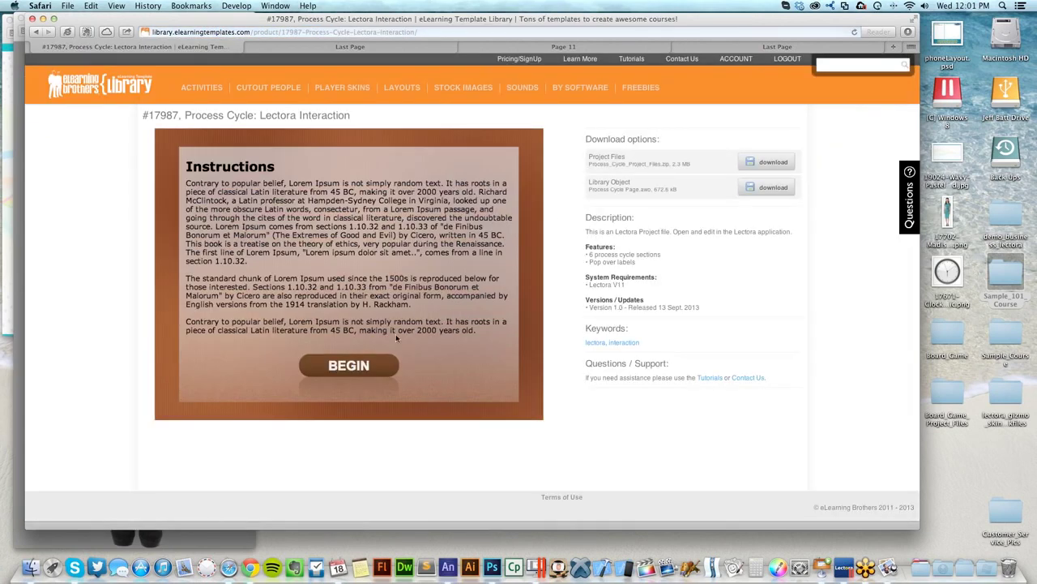
{"action": "left_click", "coordinate": [357, 371]}
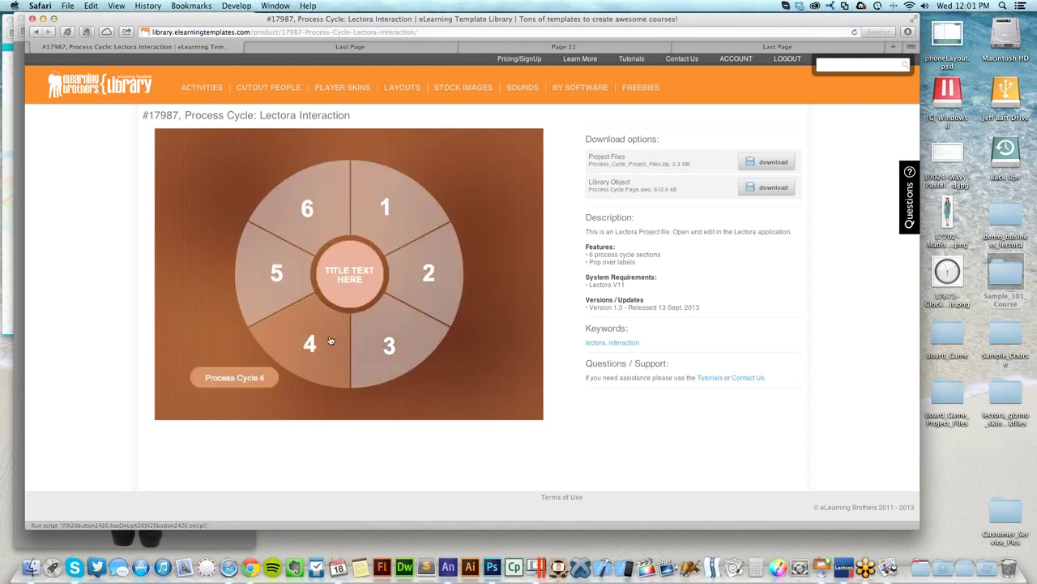
{"action": "left_click", "coordinate": [393, 208]}
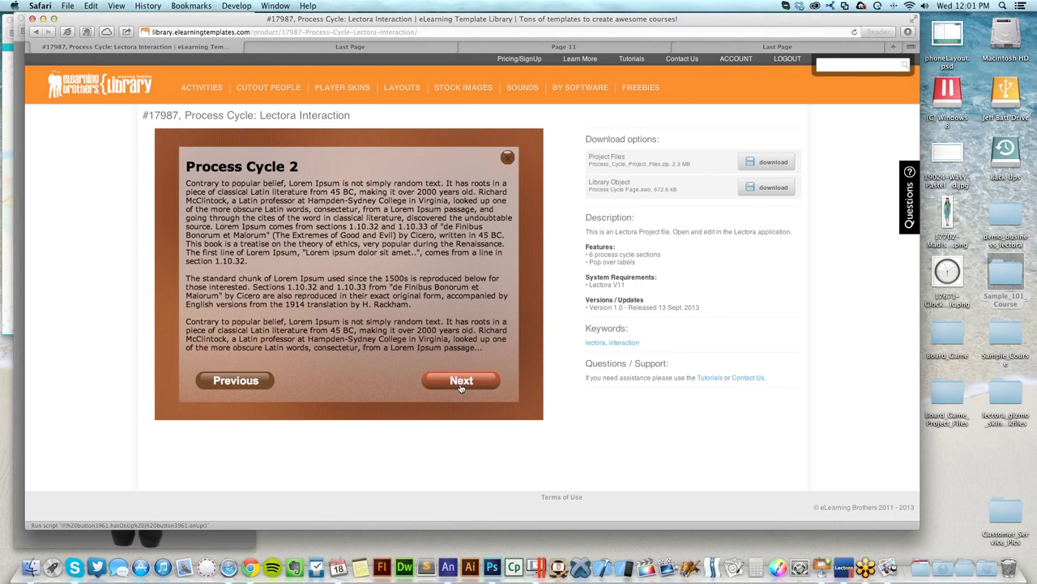
{"action": "left_click", "coordinate": [508, 157]}
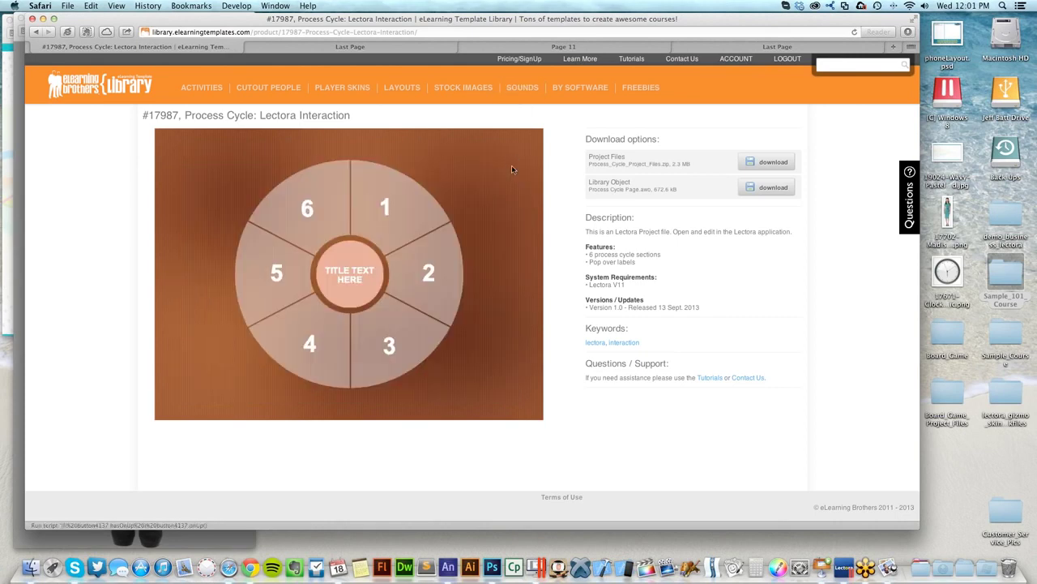
{"action": "left_click", "coordinate": [438, 284]}
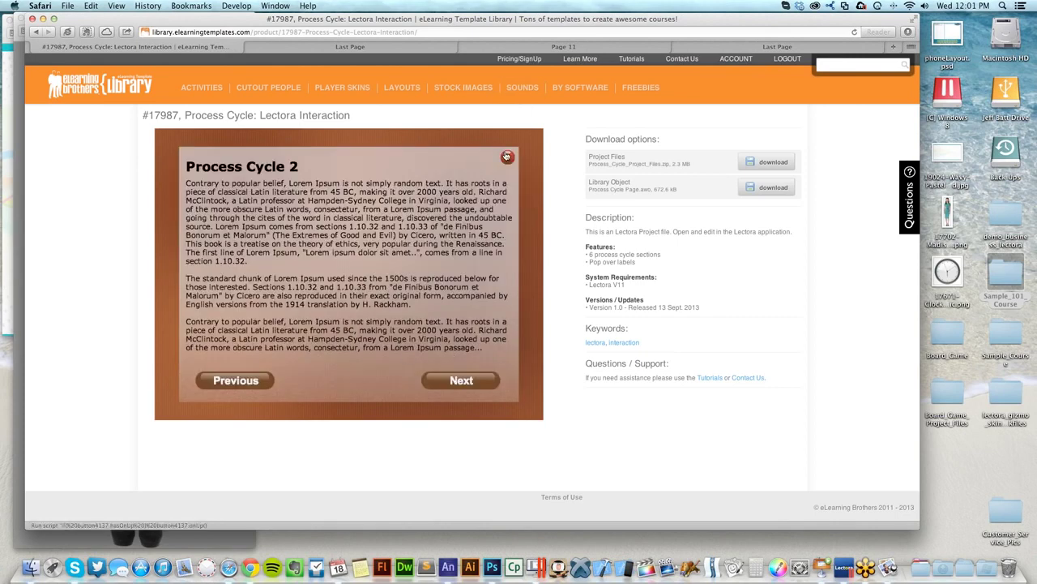
{"action": "left_click", "coordinate": [507, 158]}
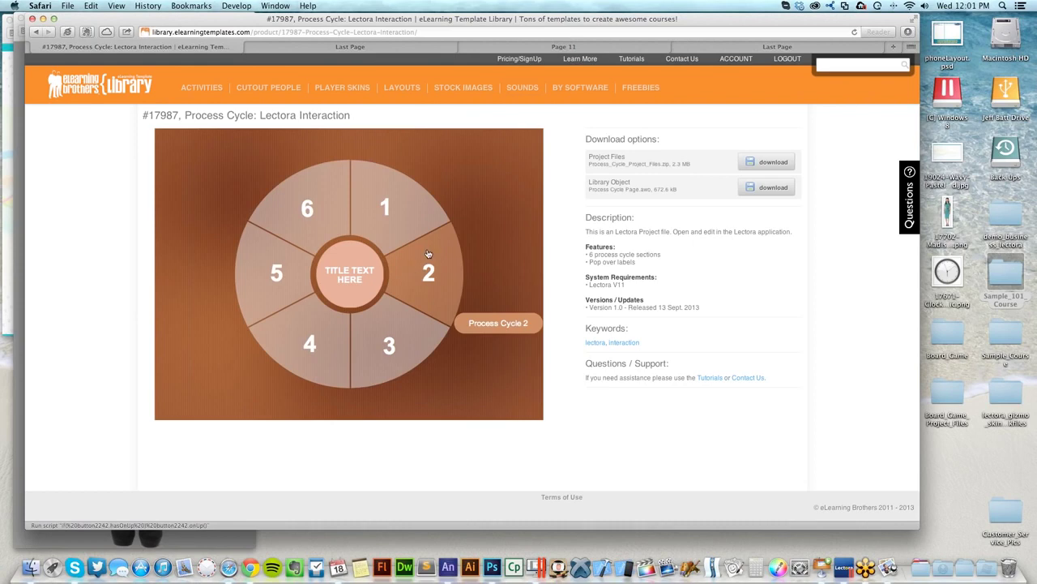
{"action": "key", "text": "super+["}
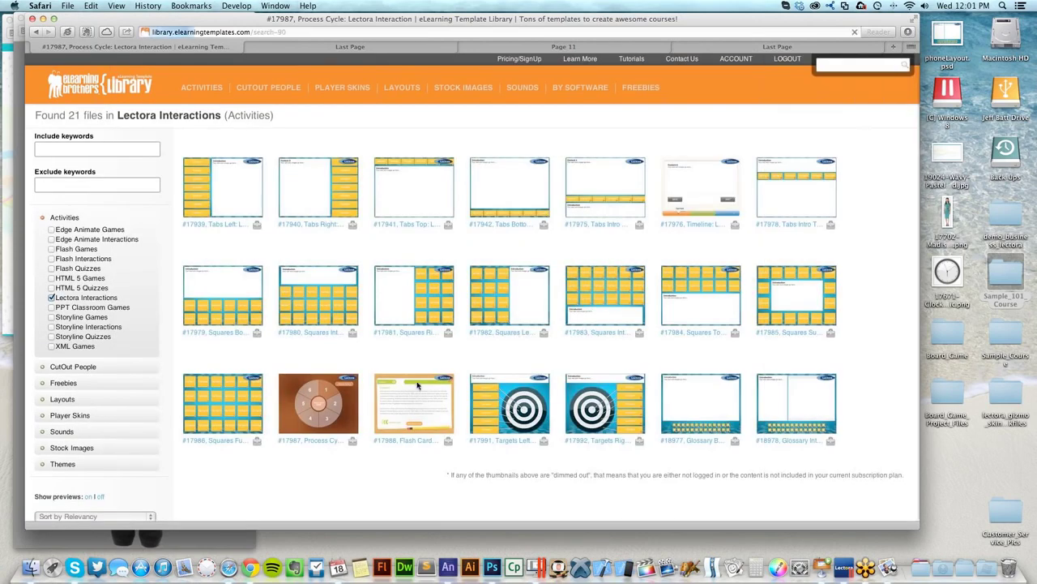
Step: Preview the Flash Cards: Lectora Interaction template, view the back of card 1, mark it as Knew It, and advance
{"action": "left_click", "coordinate": [417, 385]}
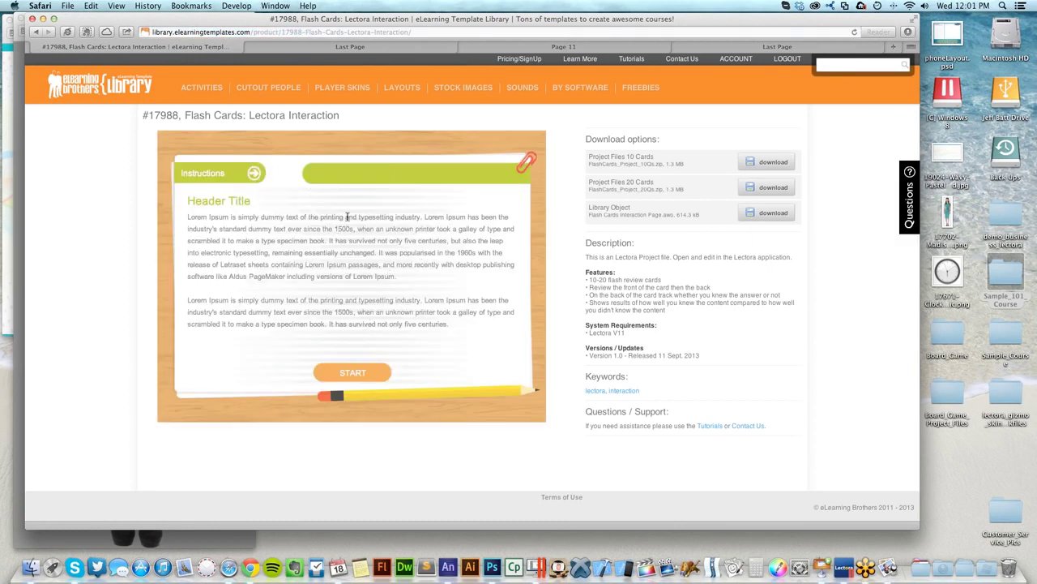
{"action": "left_click", "coordinate": [372, 373]}
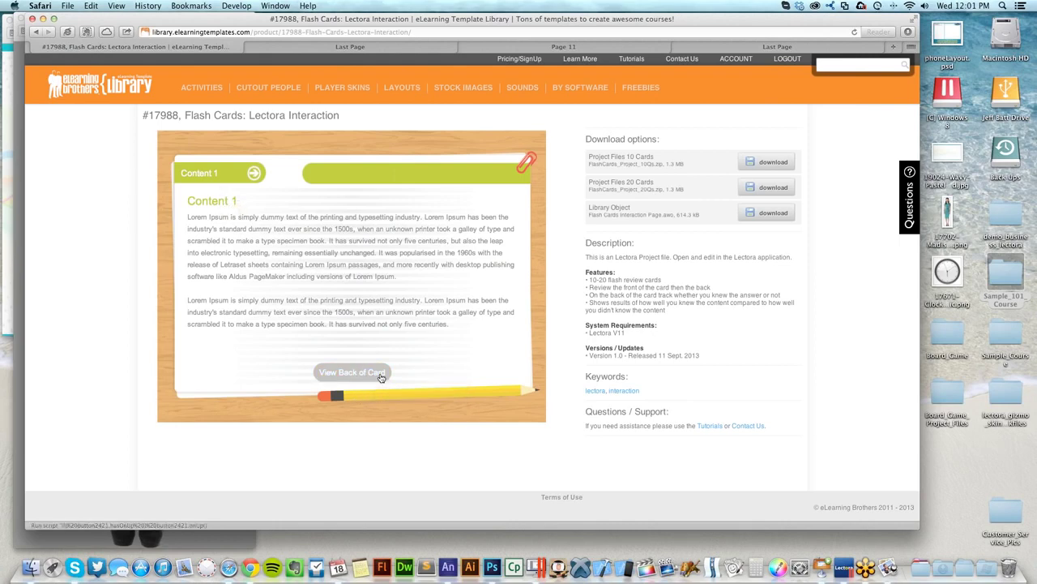
{"action": "left_click", "coordinate": [381, 376]}
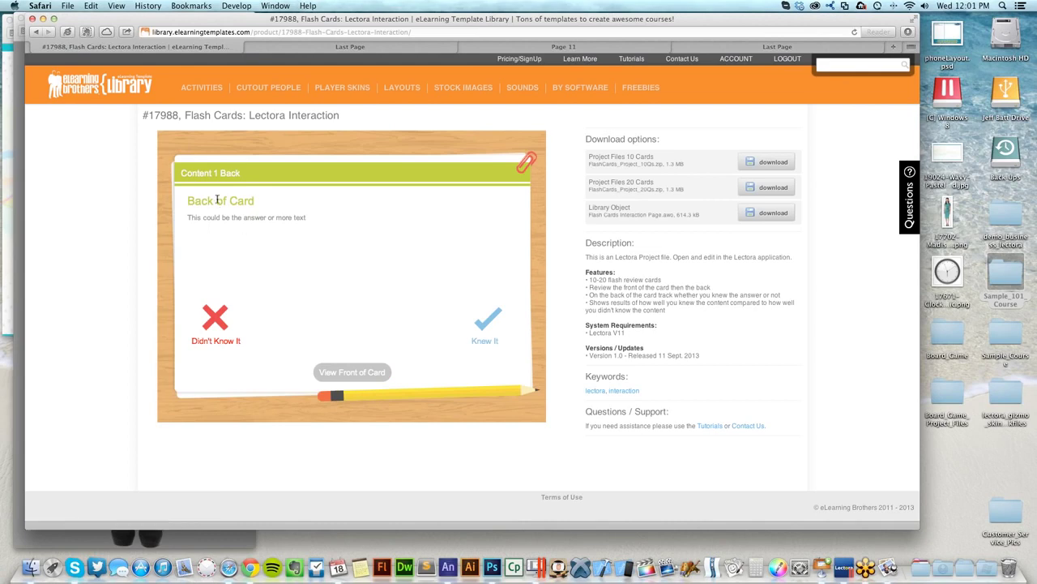
{"action": "left_click_drag", "start_coordinate": [209, 200], "coordinate": [258, 202]}
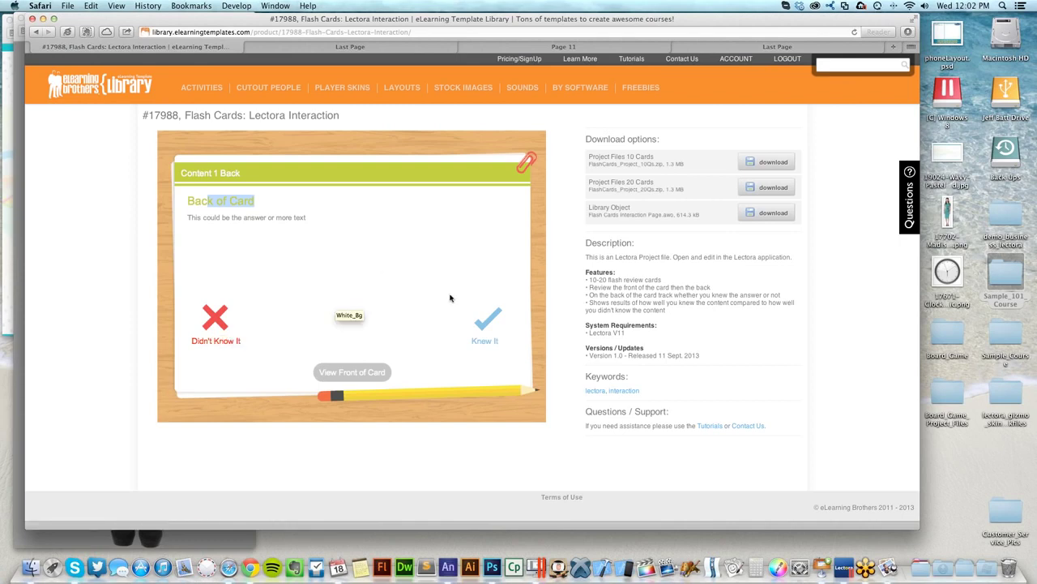
{"action": "left_click", "coordinate": [486, 322]}
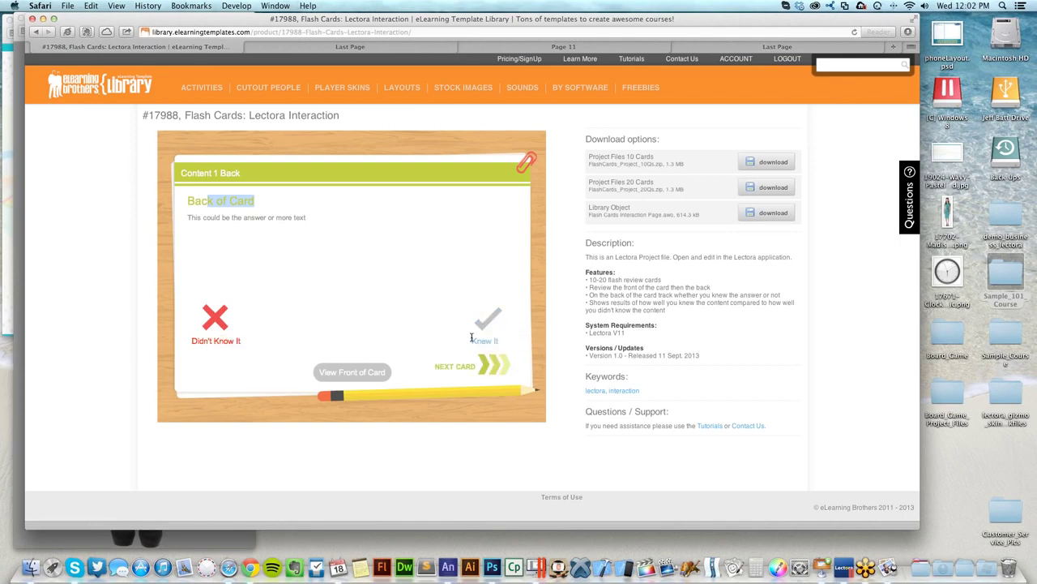
{"action": "left_click", "coordinate": [502, 369]}
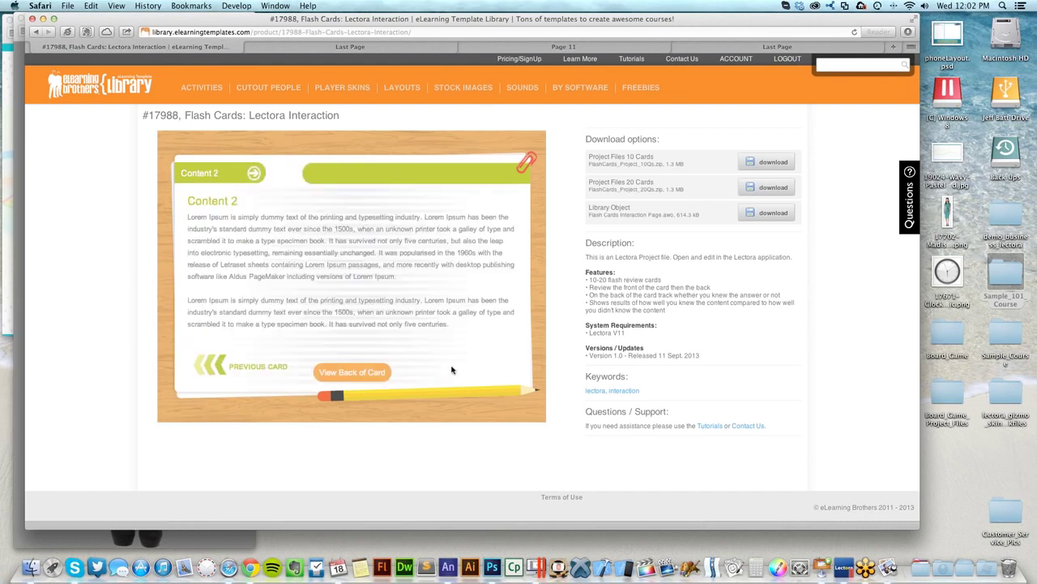
Step: Work through flash cards 2 to 4, viewing each back, rating cards 2 and 4 as Knew It, and advancing to card 5
{"action": "left_click", "coordinate": [382, 378]}
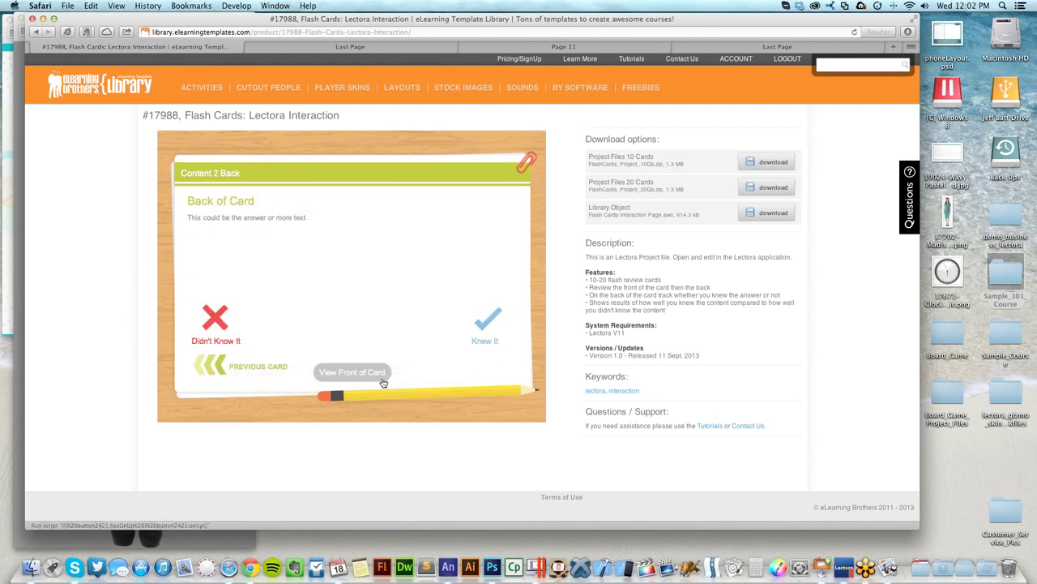
{"action": "left_click", "coordinate": [492, 320]}
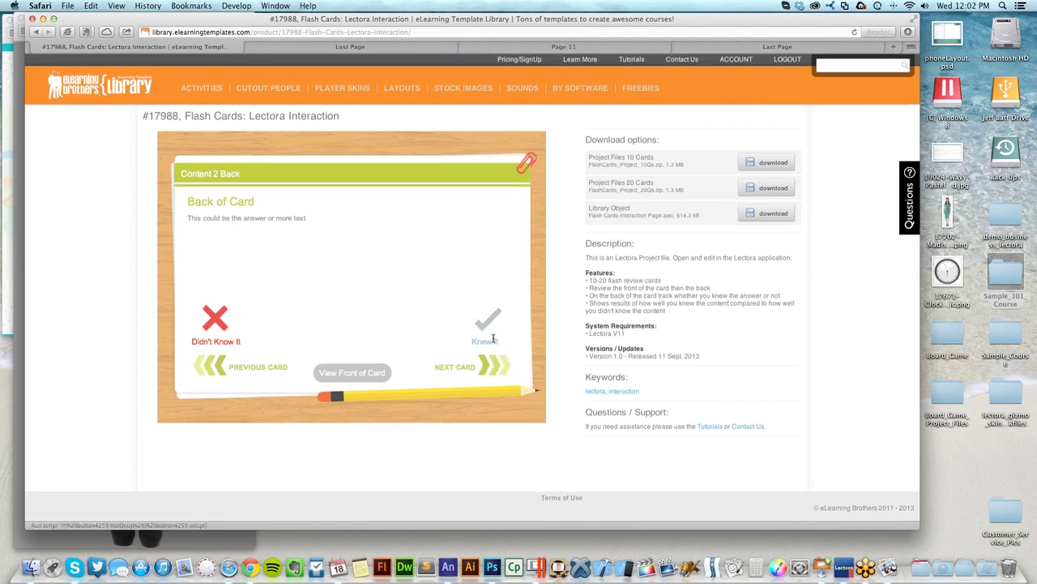
{"action": "left_click", "coordinate": [484, 366]}
{"action": "left_click", "coordinate": [376, 373]}
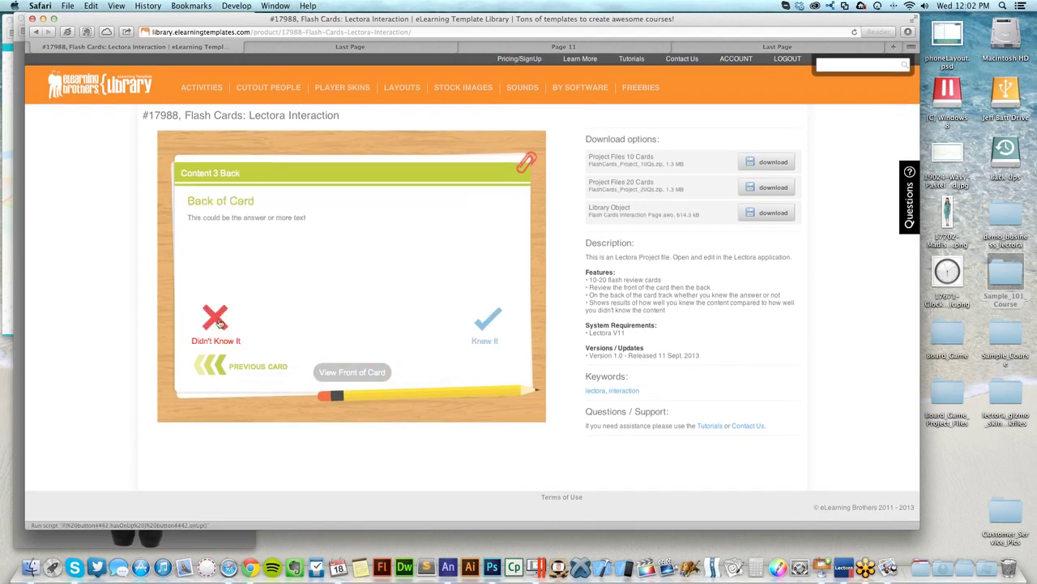
{"action": "left_click", "coordinate": [381, 373]}
{"action": "left_click", "coordinate": [385, 373]}
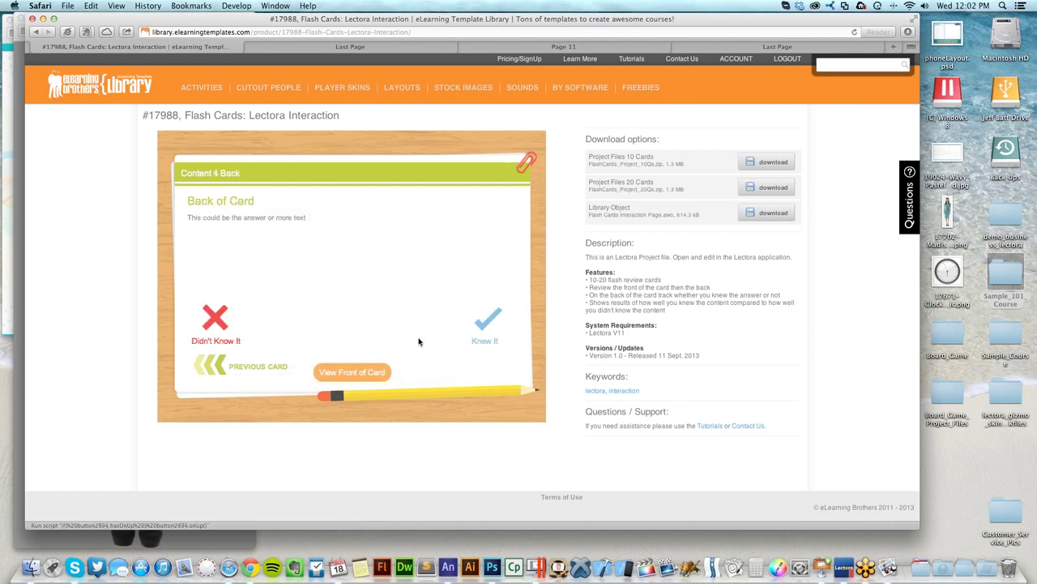
{"action": "left_click", "coordinate": [488, 321]}
{"action": "left_click", "coordinate": [494, 366]}
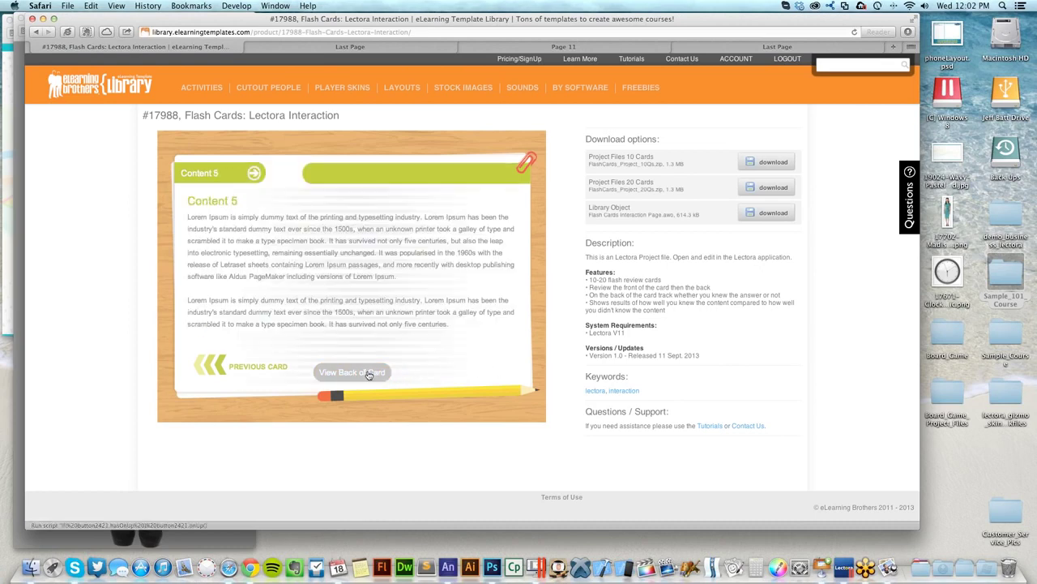
Step: Flip flash cards 5 to 7, marking cards 5 and 6 as Knew It and card 7 as Didn't Know It
{"action": "left_click", "coordinate": [376, 373]}
{"action": "left_click", "coordinate": [489, 319]}
{"action": "left_click", "coordinate": [479, 367]}
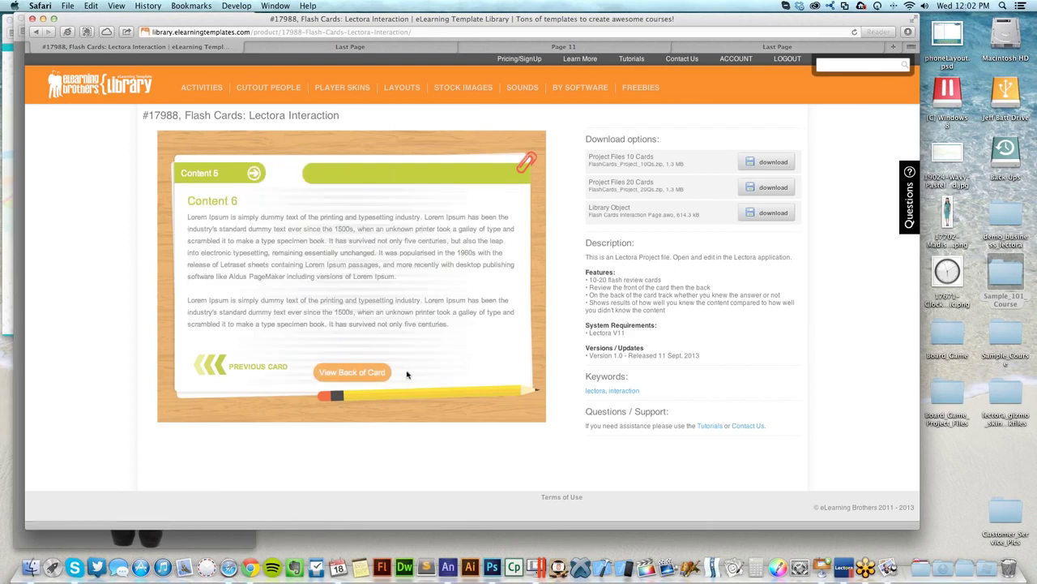
{"action": "left_click", "coordinate": [352, 372]}
{"action": "left_click", "coordinate": [488, 321]}
{"action": "left_click", "coordinate": [493, 363]}
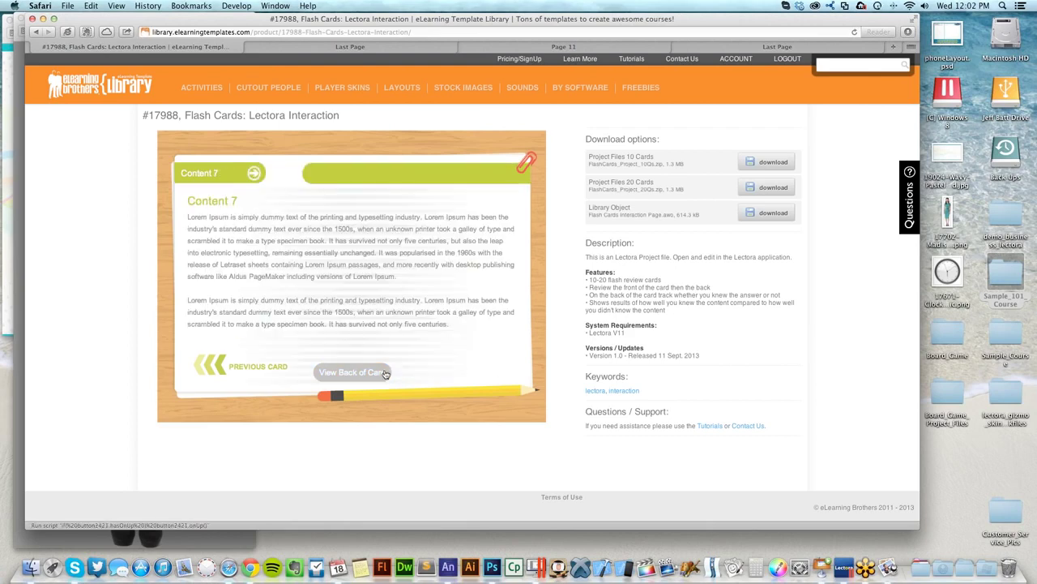
{"action": "left_click", "coordinate": [351, 372]}
{"action": "left_click", "coordinate": [215, 322]}
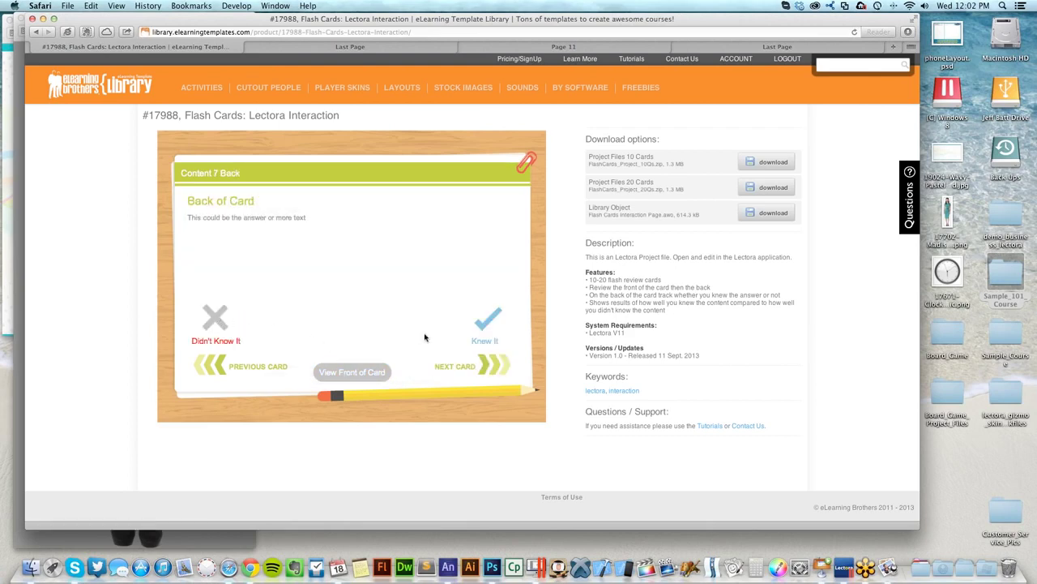
{"action": "left_click", "coordinate": [493, 365]}
Step: Complete flash cards 8 to 10, marking them as Knew It, and advance to the review chart
{"action": "left_click", "coordinate": [357, 372]}
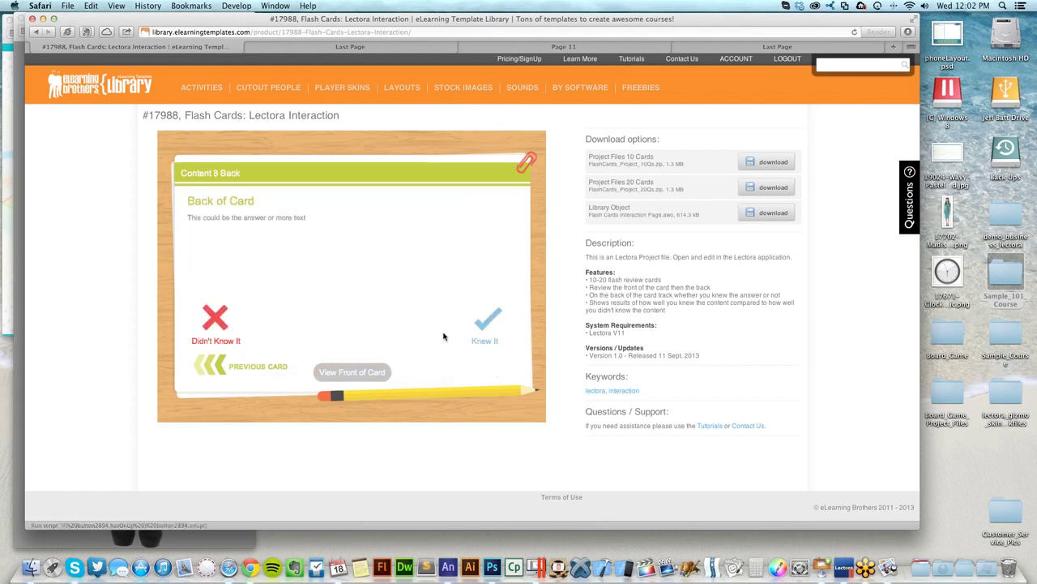
{"action": "left_click", "coordinate": [488, 320]}
{"action": "left_click", "coordinate": [492, 365]}
{"action": "left_click", "coordinate": [382, 372]}
{"action": "left_click", "coordinate": [489, 324]}
{"action": "left_click", "coordinate": [492, 365]}
{"action": "left_click", "coordinate": [351, 372]}
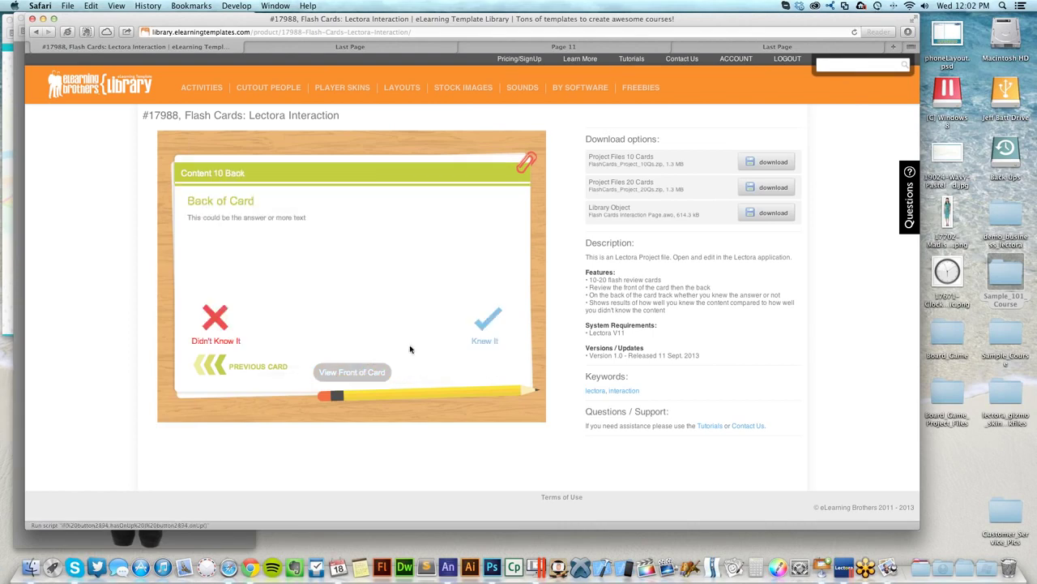
{"action": "left_click", "coordinate": [488, 324]}
{"action": "left_click", "coordinate": [490, 364]}
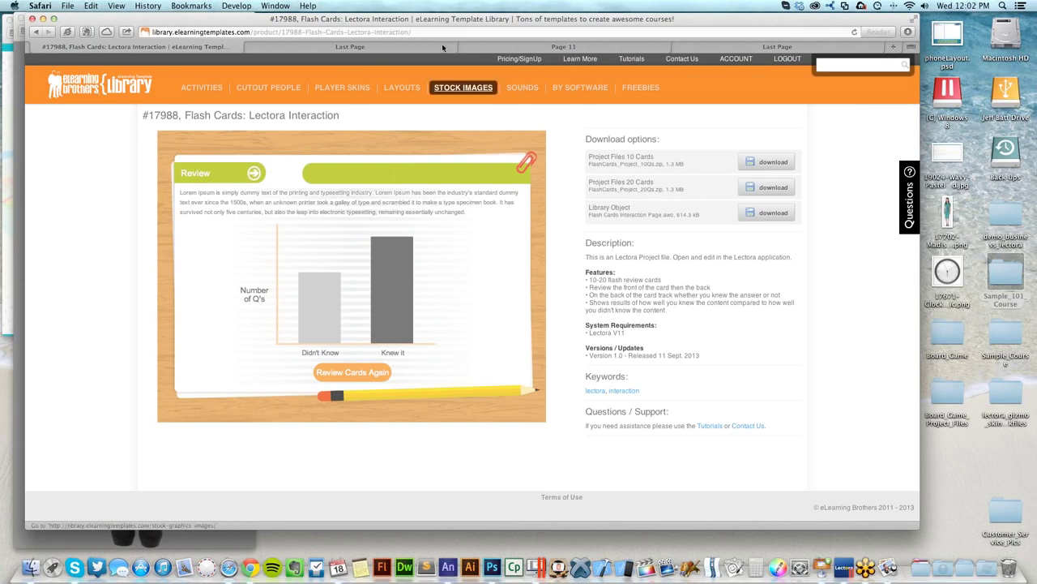
Step: Switch to the sample course demo, go back to its flash cards page, and view the back of the first card
{"action": "left_click", "coordinate": [386, 47]}
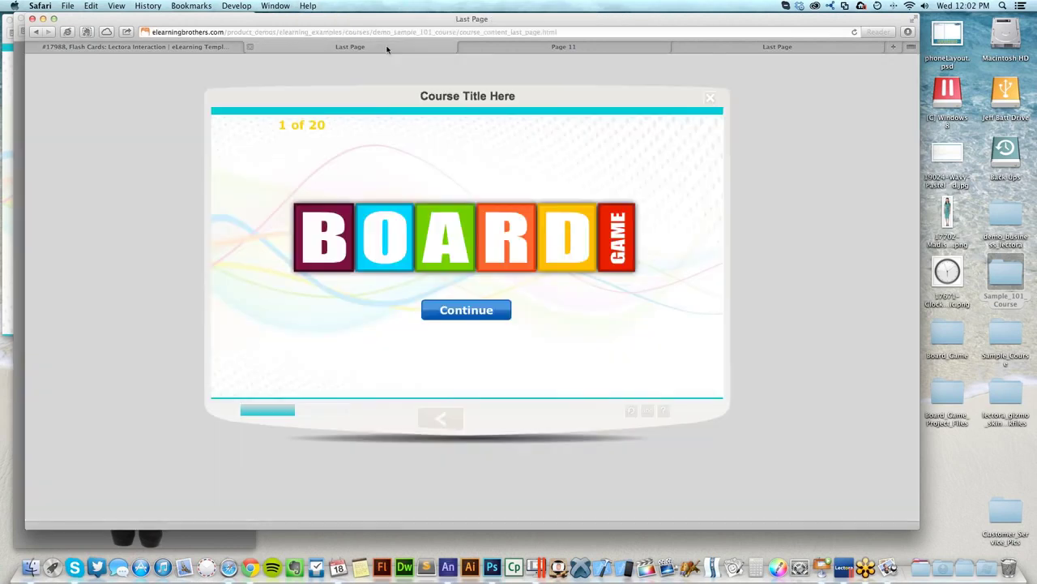
{"action": "left_click", "coordinate": [425, 417]}
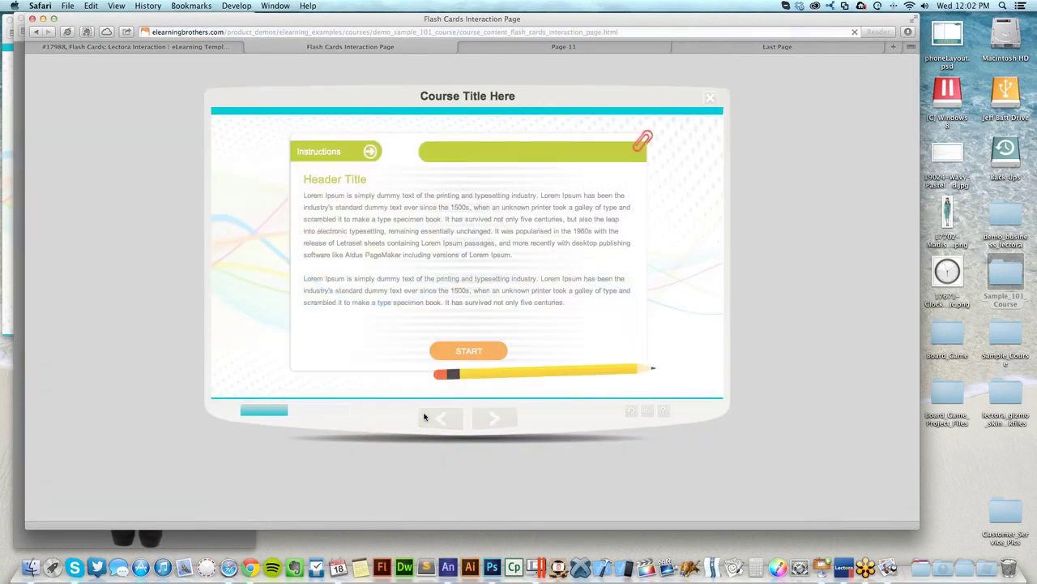
{"action": "left_click", "coordinate": [494, 353]}
{"action": "left_click", "coordinate": [492, 355]}
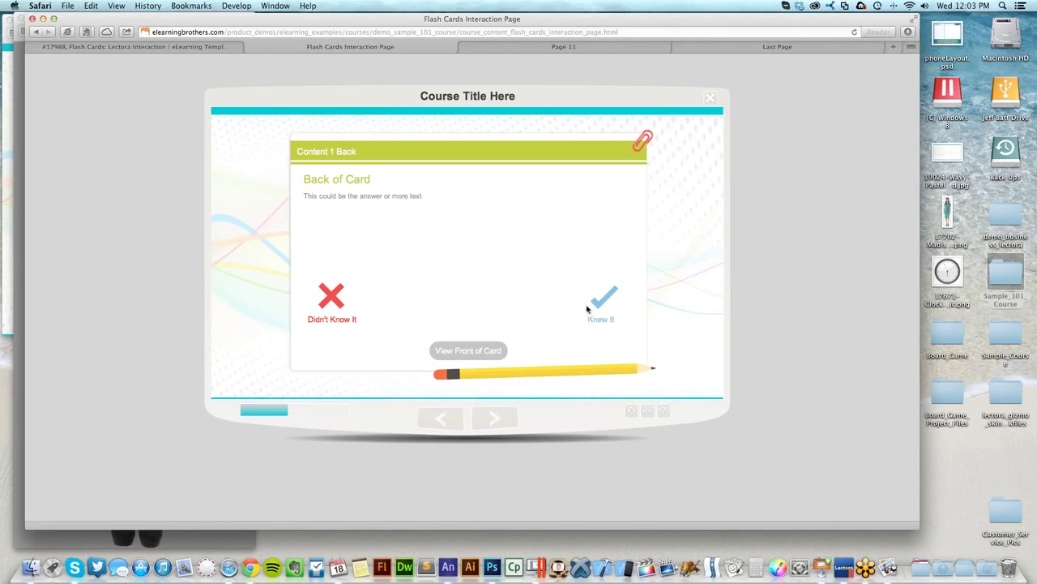
Step: Reopen Flash Cards: Lectora Interaction from the template library's Lectora Interactions listing and download its Project Files 10 Cards
{"action": "left_click", "coordinate": [205, 47]}
{"action": "mouse_move", "coordinate": [209, 88]}
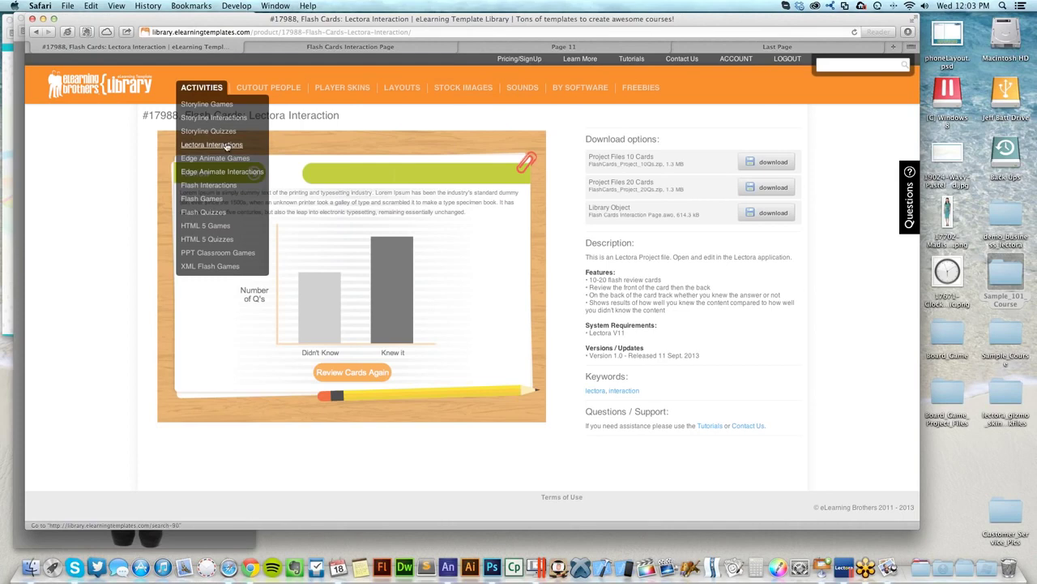
{"action": "left_click", "coordinate": [227, 146]}
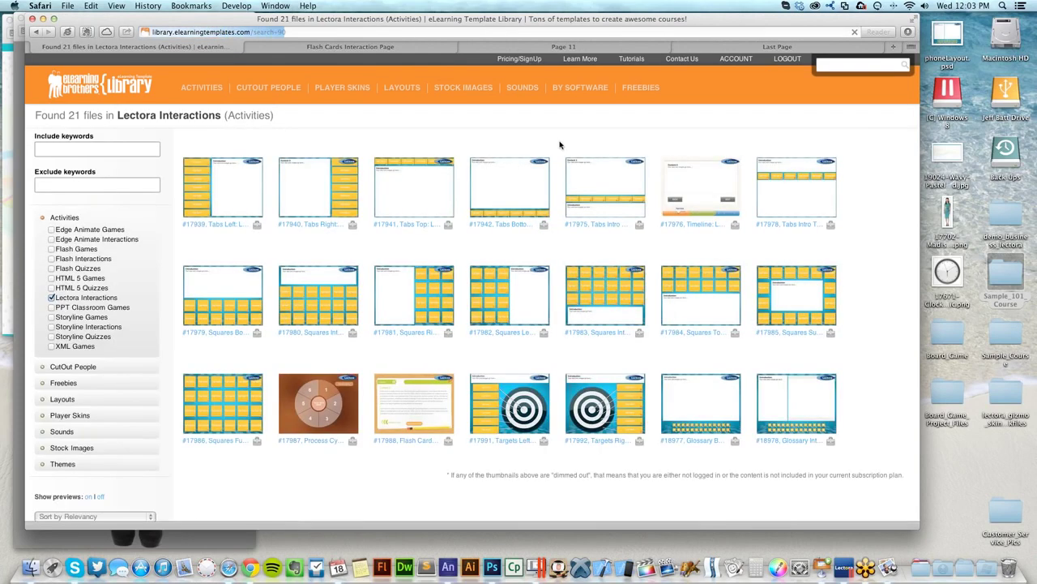
{"action": "scroll", "coordinate": [582, 203], "scroll_direction": "down", "scroll_amount": 1}
{"action": "scroll", "coordinate": [582, 205], "scroll_direction": "down", "scroll_amount": 3}
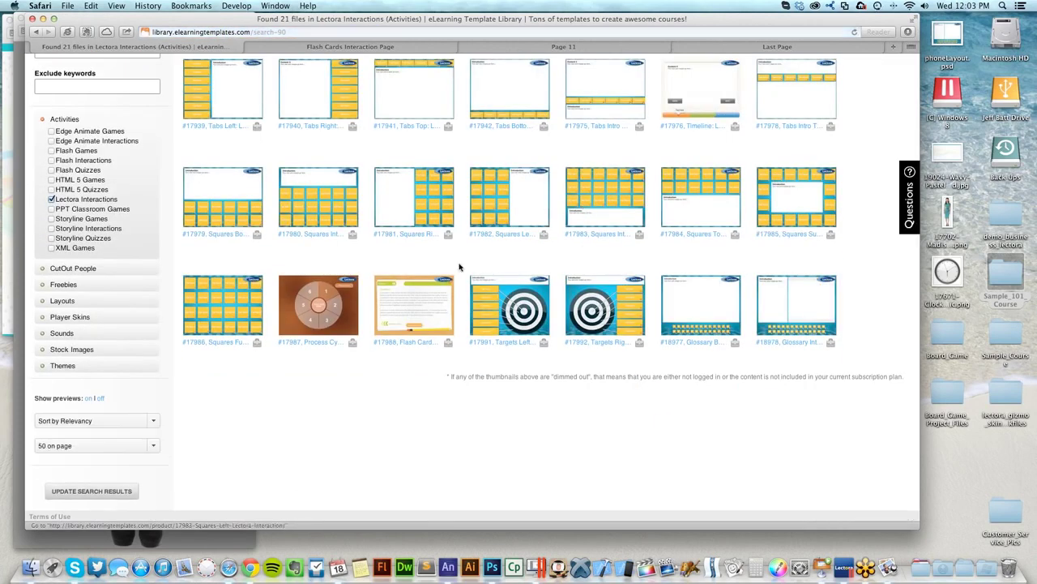
{"action": "mouse_move", "coordinate": [444, 279]}
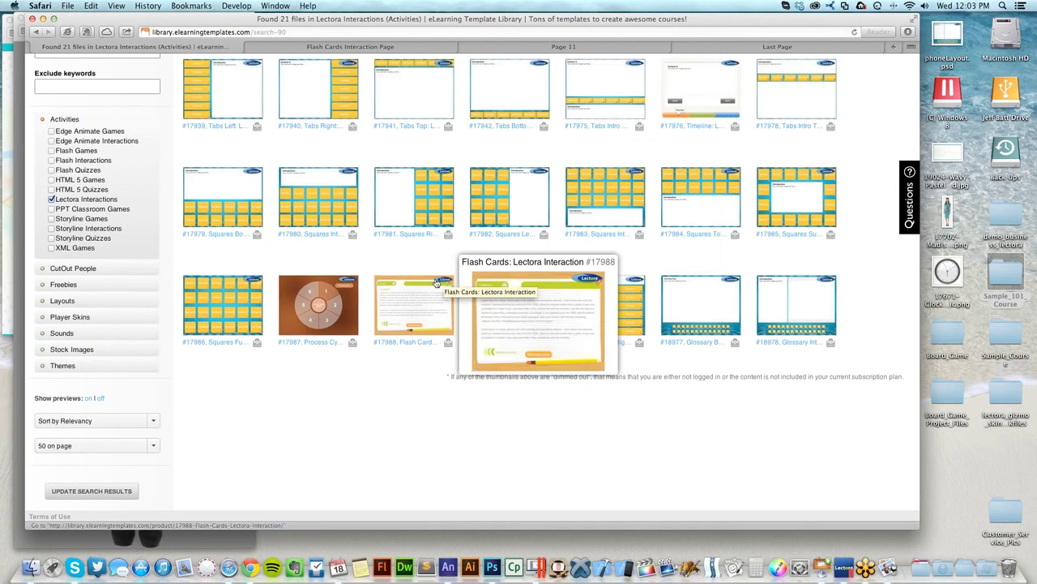
{"action": "left_click", "coordinate": [435, 299]}
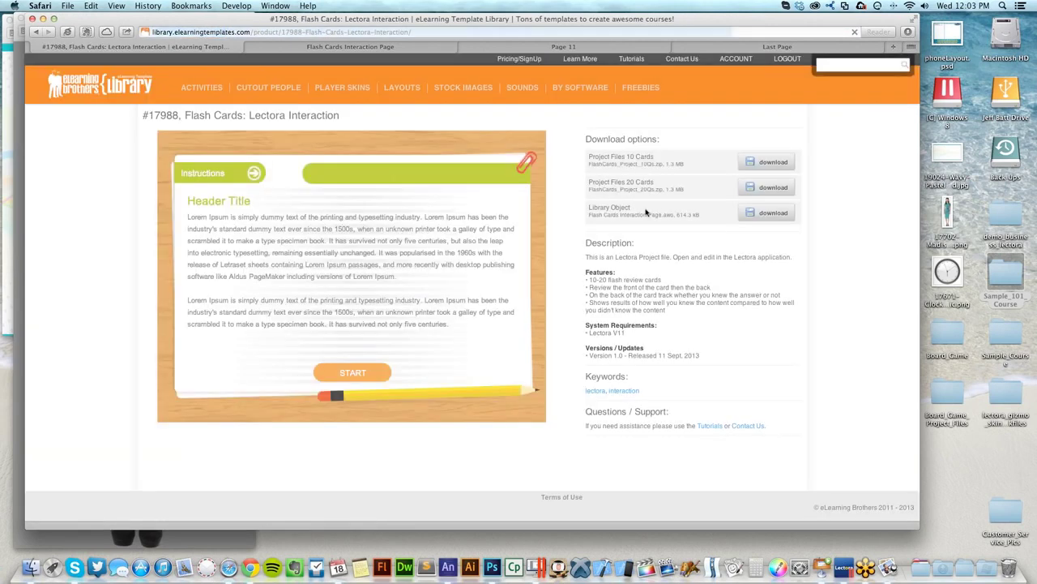
{"action": "left_click_drag", "start_coordinate": [603, 156], "coordinate": [643, 157]}
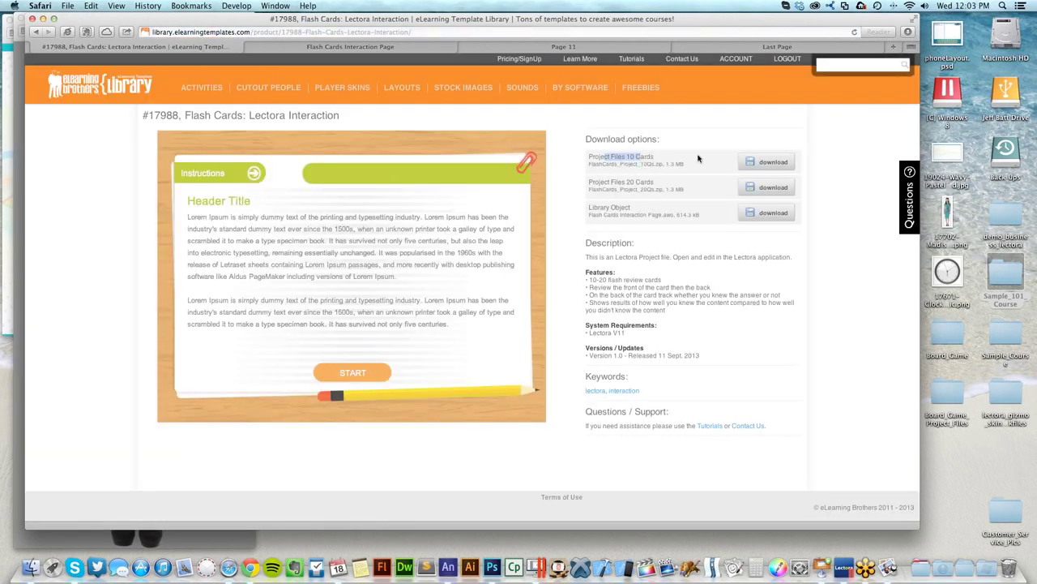
{"action": "left_click", "coordinate": [772, 163]}
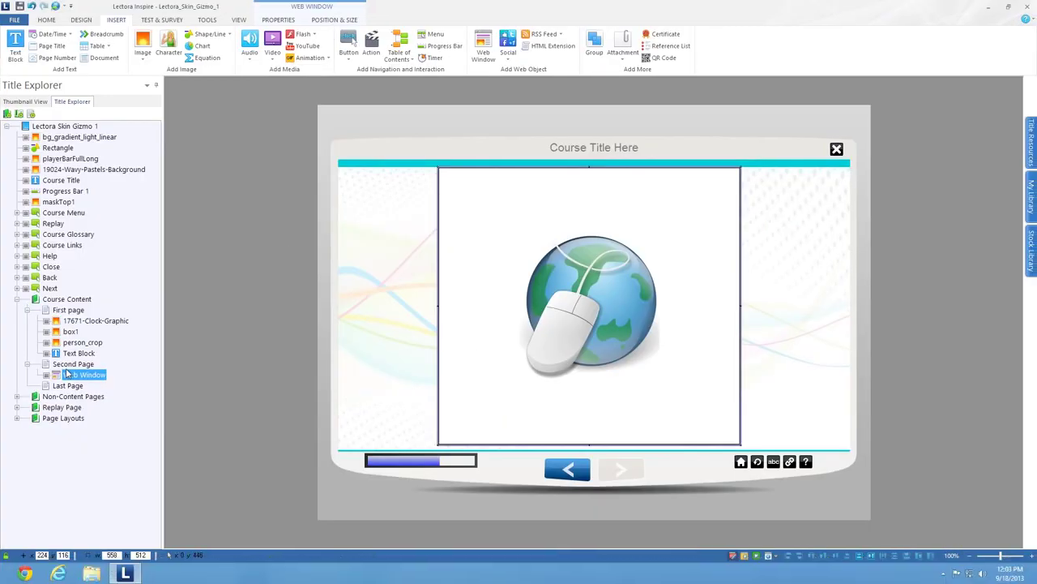
Step: In the Lectora course, add a page after Second Page and name it "Flash Cards"
{"action": "left_click", "coordinate": [68, 366]}
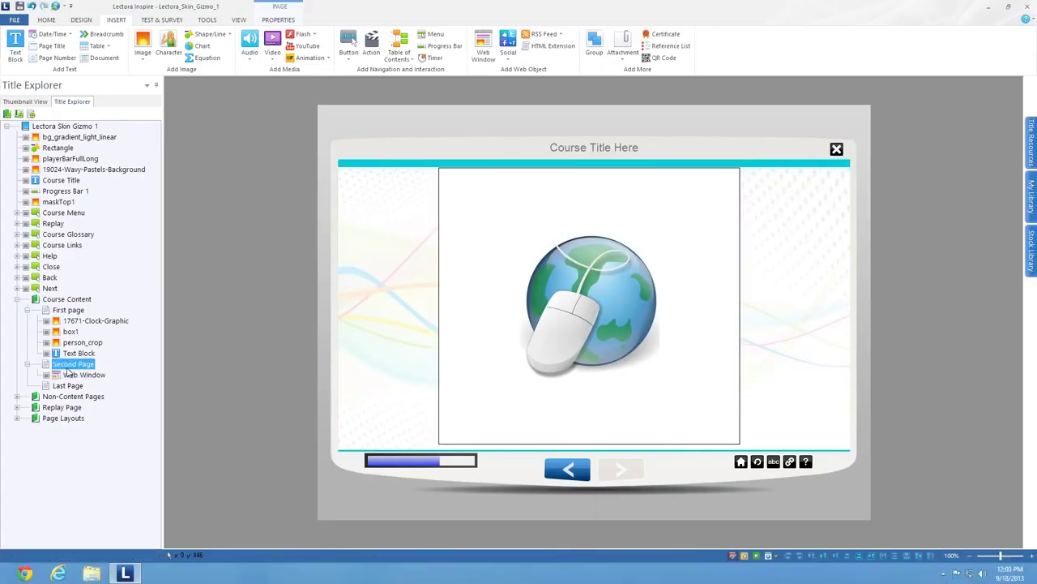
{"action": "left_click", "coordinate": [54, 21]}
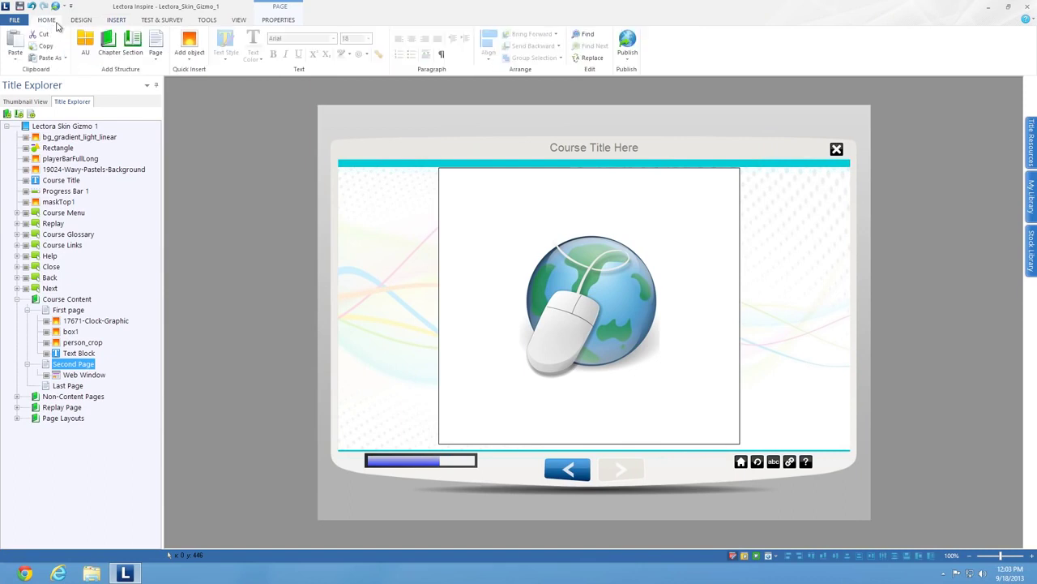
{"action": "left_click", "coordinate": [159, 40]}
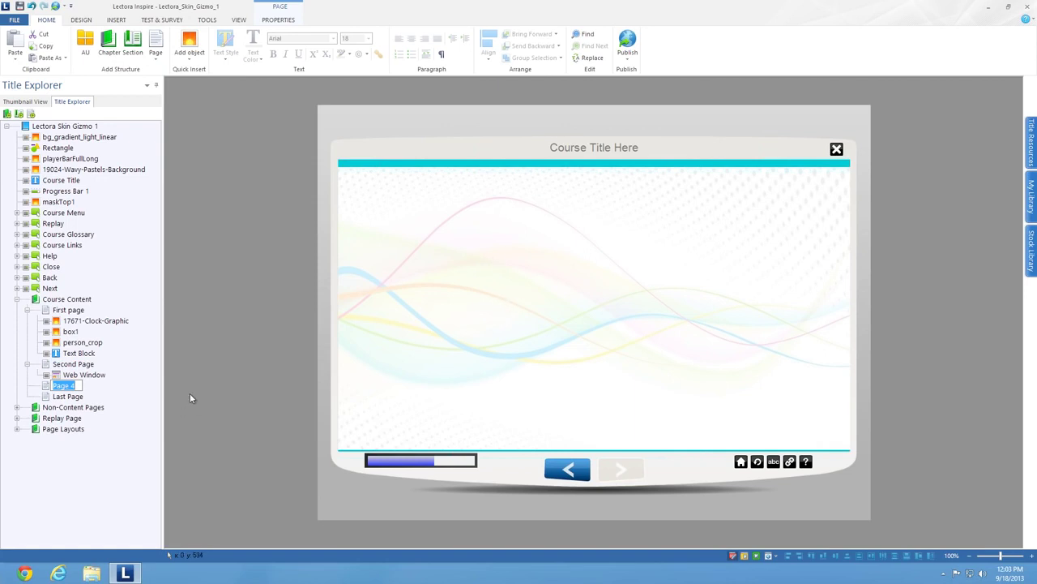
{"action": "key", "text": "BackSpace"}
{"action": "type", "text": "Flash Cards"}
{"action": "key", "text": "Return"}
Step: Check for the downloaded flash cards files on the Mac desktop and start a second Lectora Inspire instance in Windows
{"action": "key", "text": "ctrl+Left"}
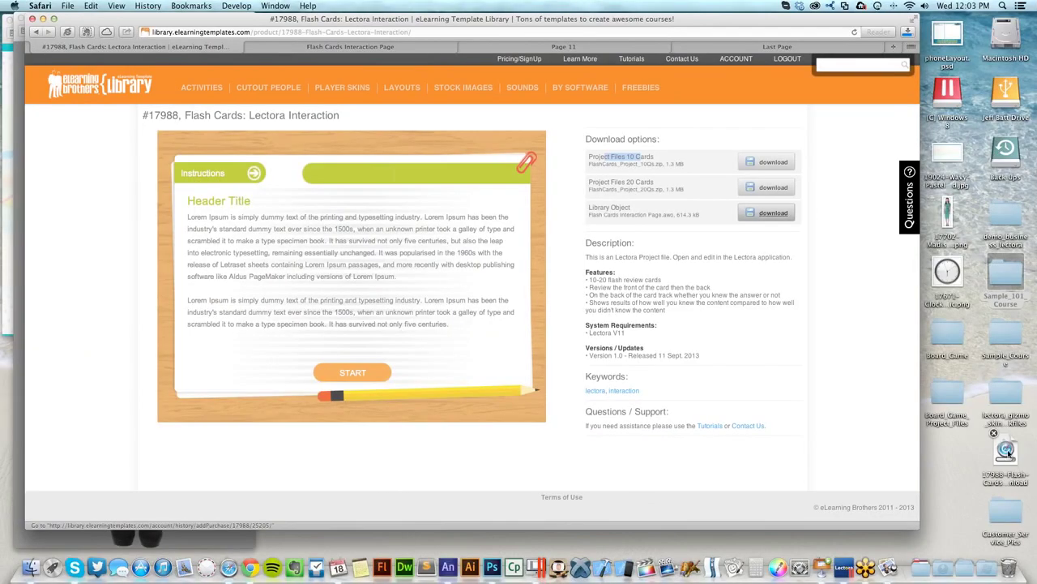
{"action": "key", "text": "ctrl+Right"}
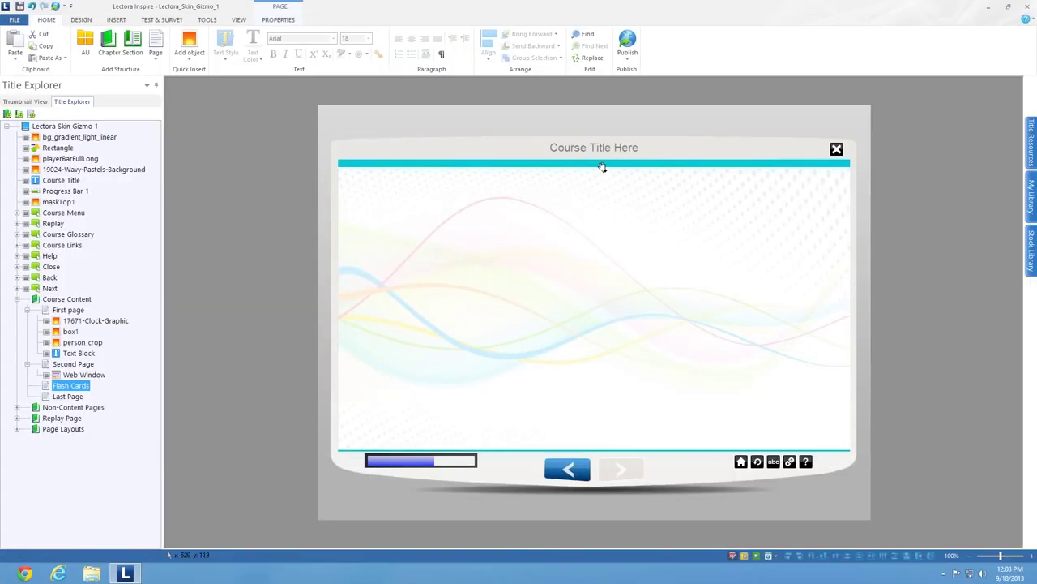
{"action": "left_click", "coordinate": [988, 6]}
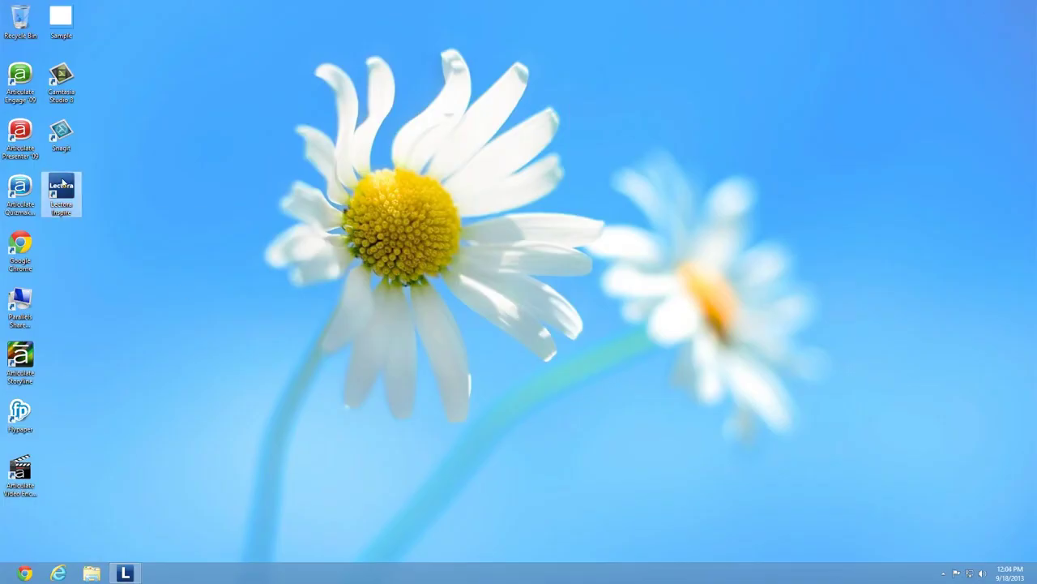
{"action": "left_click", "coordinate": [124, 572]}
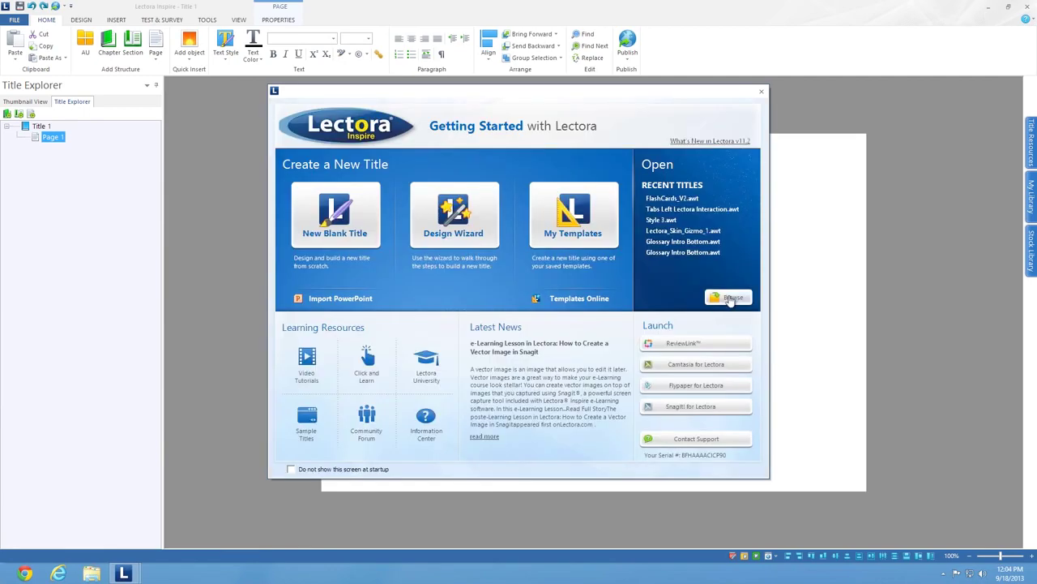
Step: Open the FlashCards_V2 title from the FlashCards_Project_10Qs folder on the Mac desktop in the new Lectora instance
{"action": "key", "text": "ctrl+Left"}
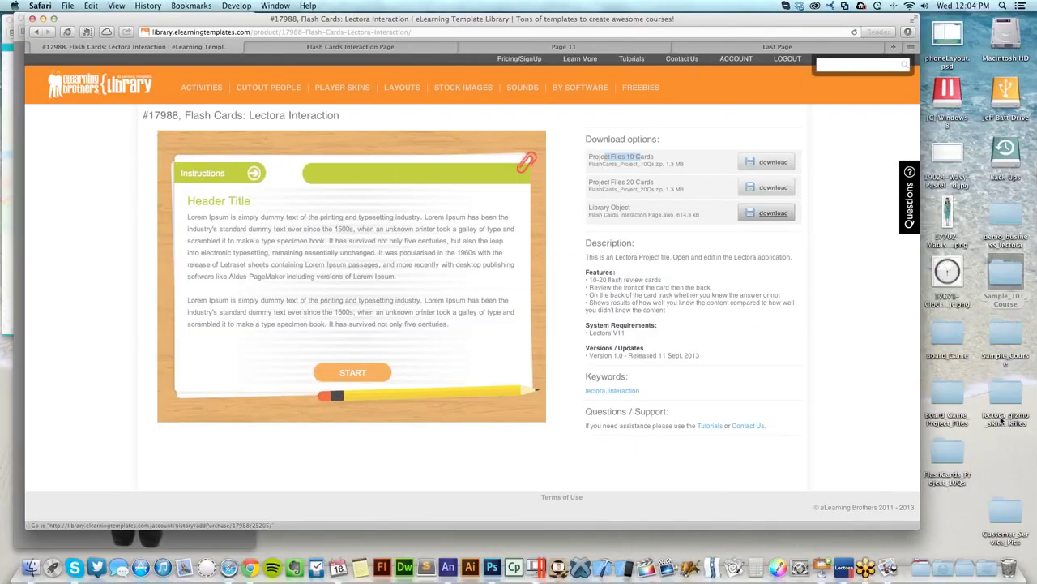
{"action": "key", "text": "ctrl+Right"}
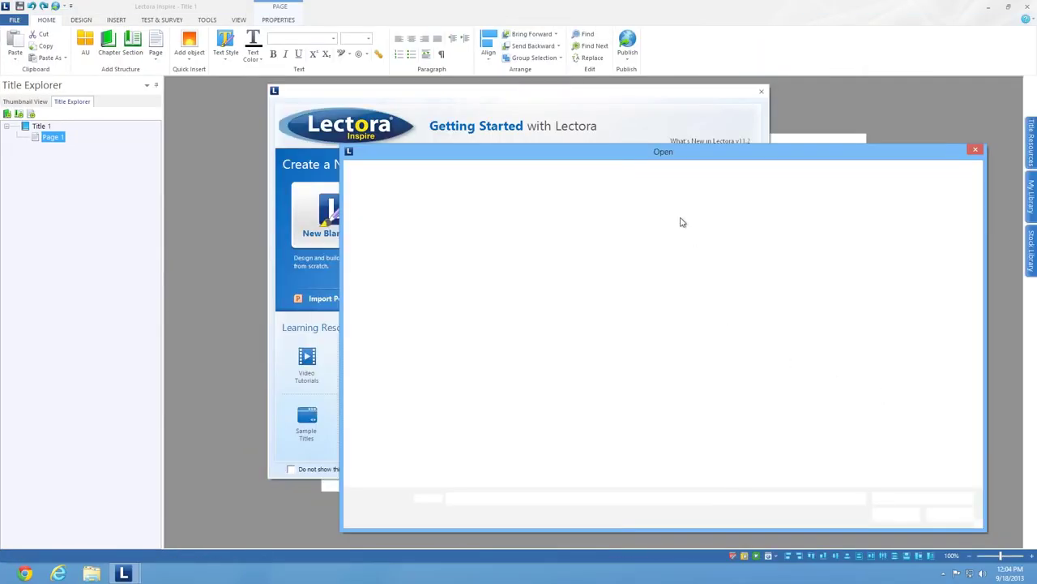
{"action": "left_click_drag", "start_coordinate": [626, 156], "coordinate": [548, 124]}
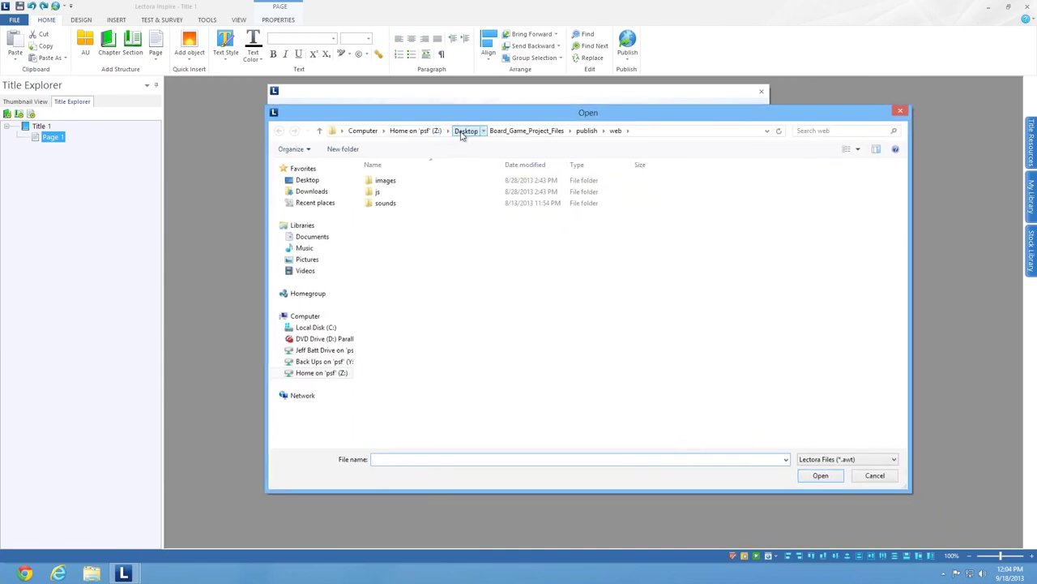
{"action": "left_click", "coordinate": [463, 132]}
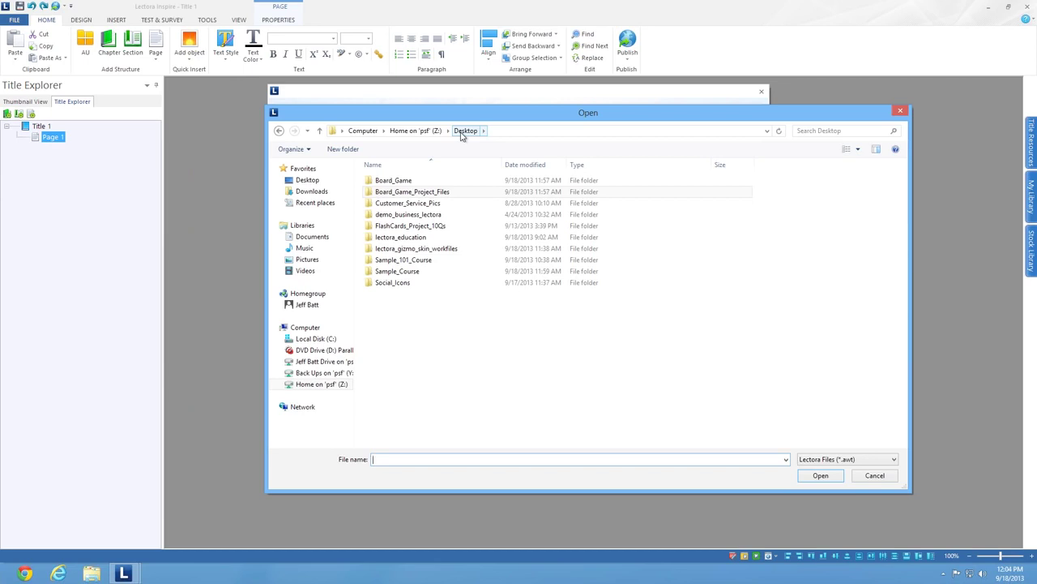
{"action": "double_click", "coordinate": [454, 226]}
{"action": "double_click", "coordinate": [406, 216]}
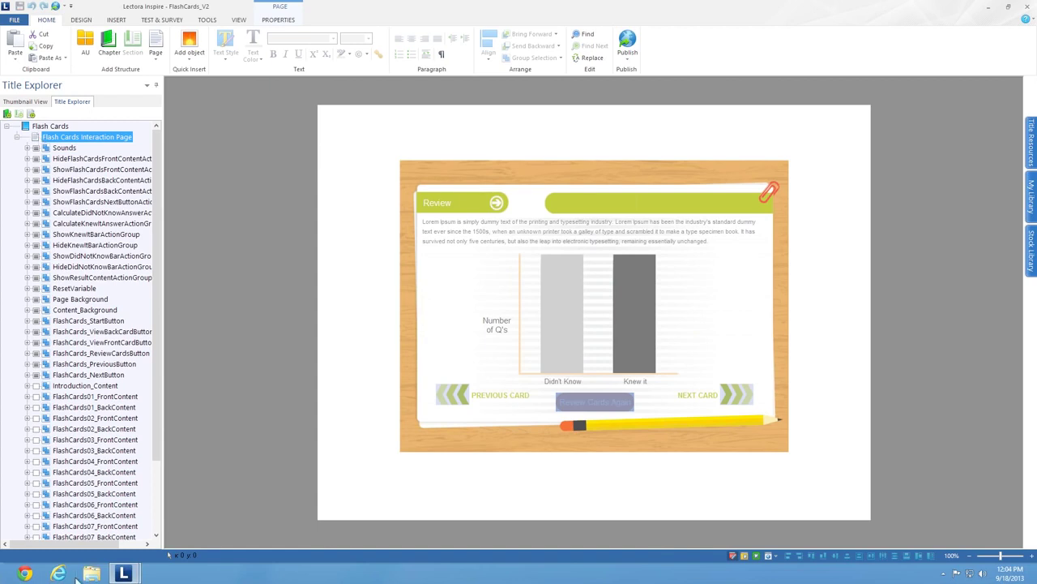
Step: Copy the Flash Cards Interaction Page from FlashCards_V2 and paste it after the Flash Cards page in the Lectora_Skin_Gizmo_1 course
{"action": "mouse_move", "coordinate": [121, 574]}
{"action": "left_click", "coordinate": [93, 528]}
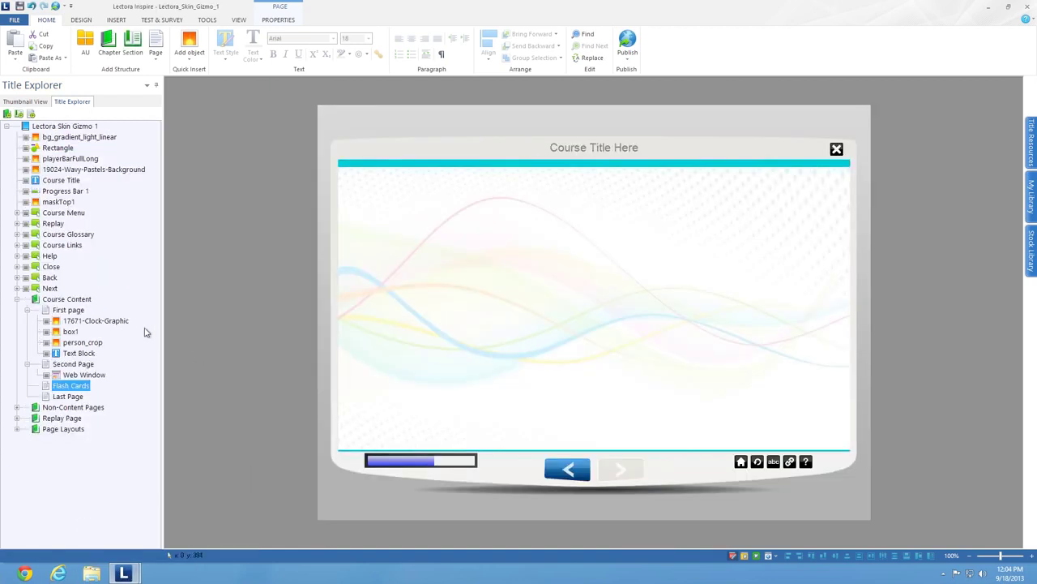
{"action": "key", "text": "ctrl+v"}
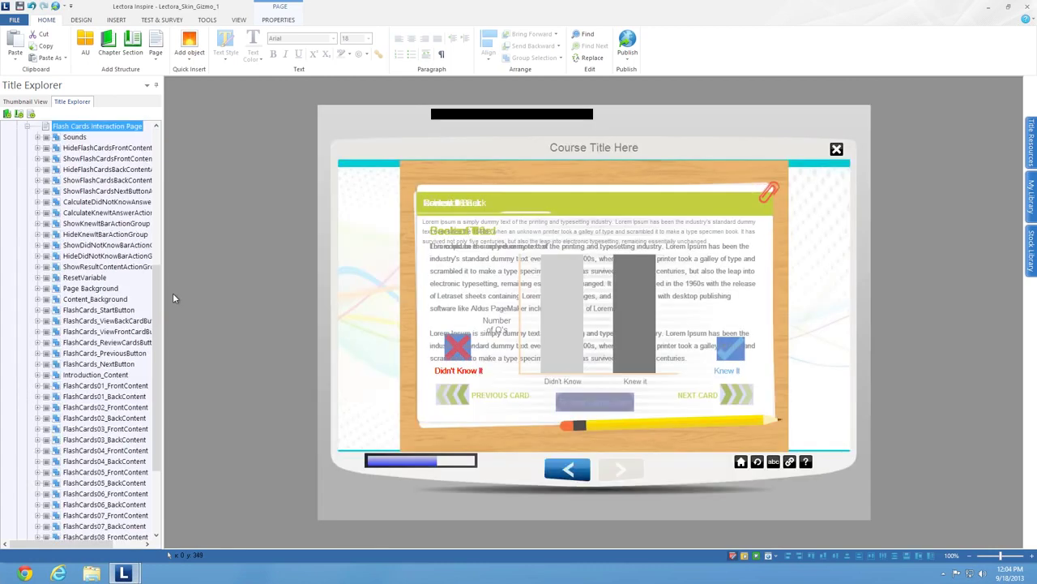
Step: Delete the Page Background group with the wood texture from the pasted Flash Cards Interaction Page and deselect everything
{"action": "left_click_drag", "start_coordinate": [154, 281], "coordinate": [156, 278]}
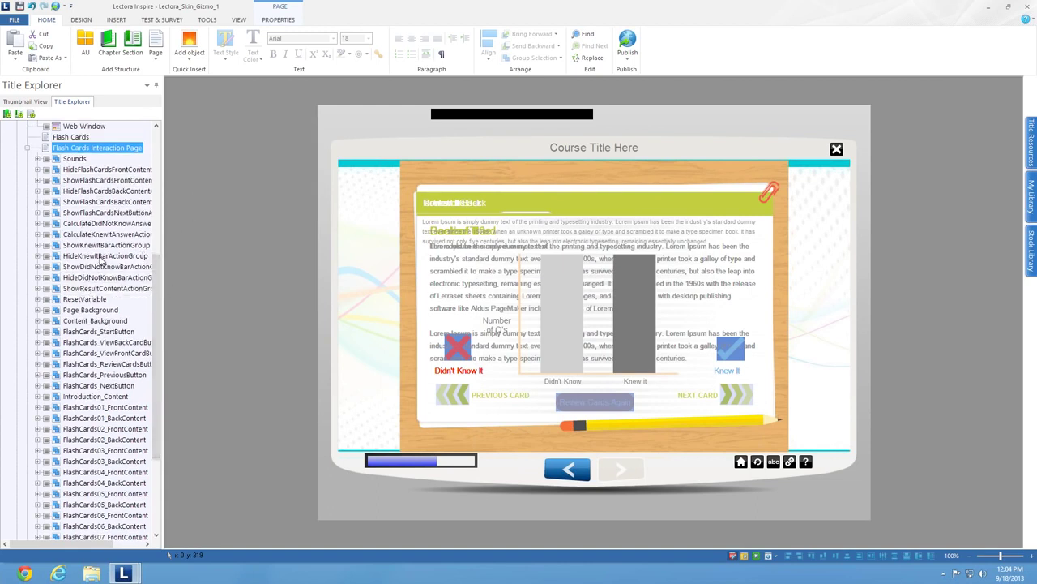
{"action": "left_click", "coordinate": [93, 311]}
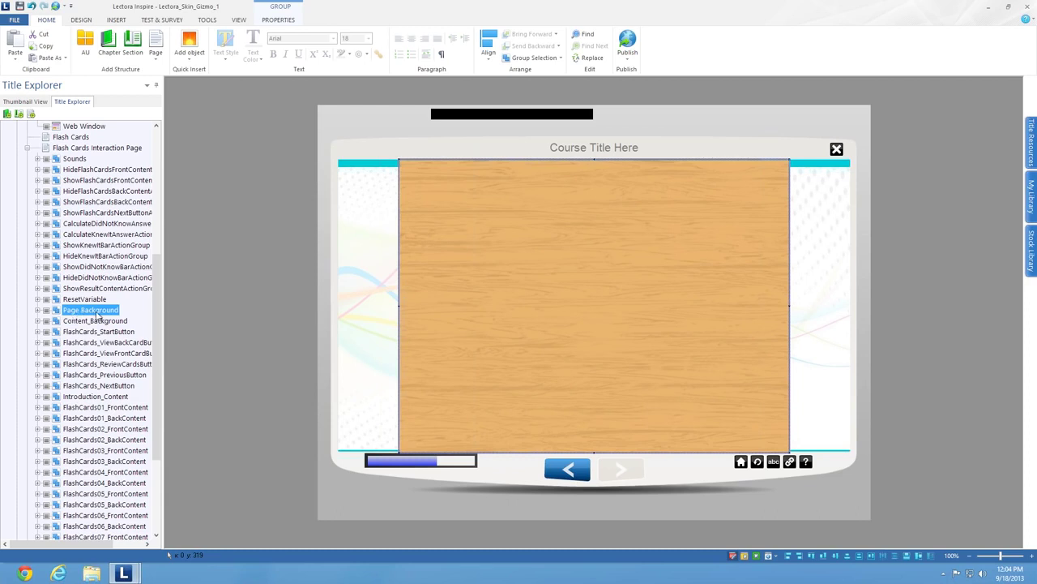
{"action": "right_click", "coordinate": [86, 312]}
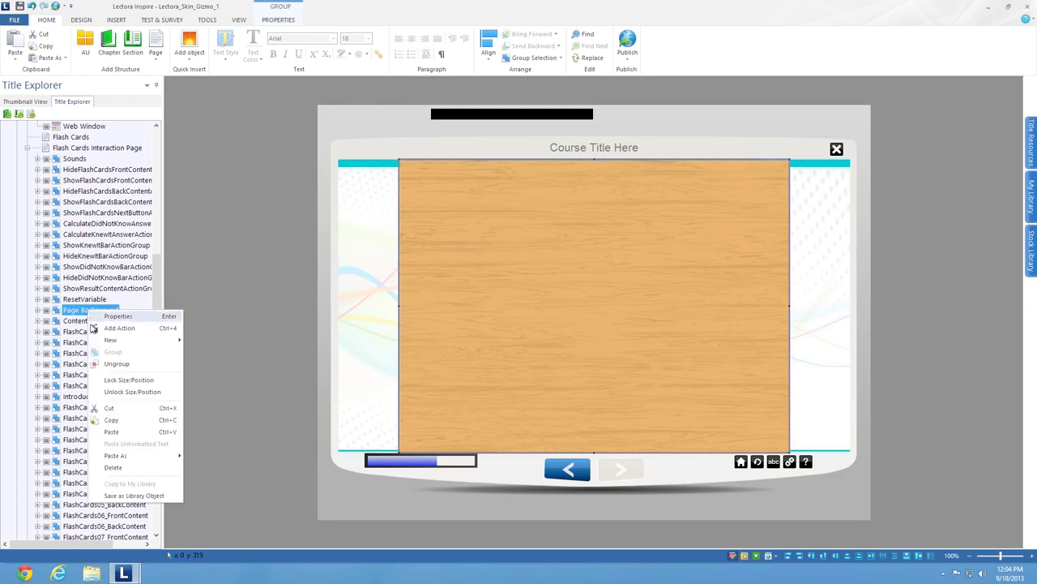
{"action": "left_click", "coordinate": [113, 470]}
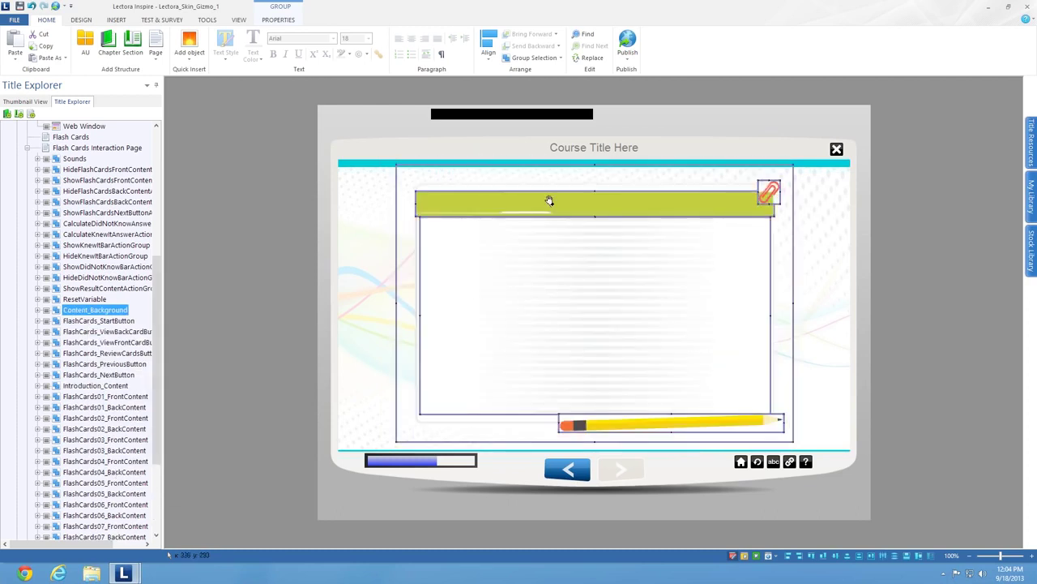
{"action": "left_click", "coordinate": [291, 208]}
{"action": "left_click", "coordinate": [369, 206]}
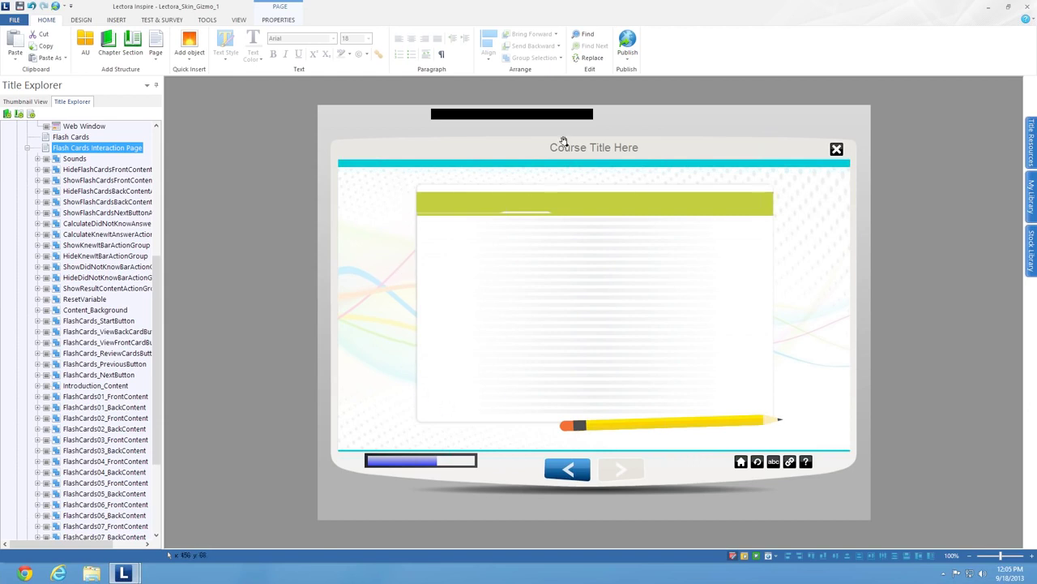
Step: Switch to Safari, go from the flash cards demo back to the Lectora Interactions listing, and open Tabs Left: Lectora Interaction
{"action": "key", "text": "ctrl+Left"}
{"action": "key", "text": "ctrl+Tab"}
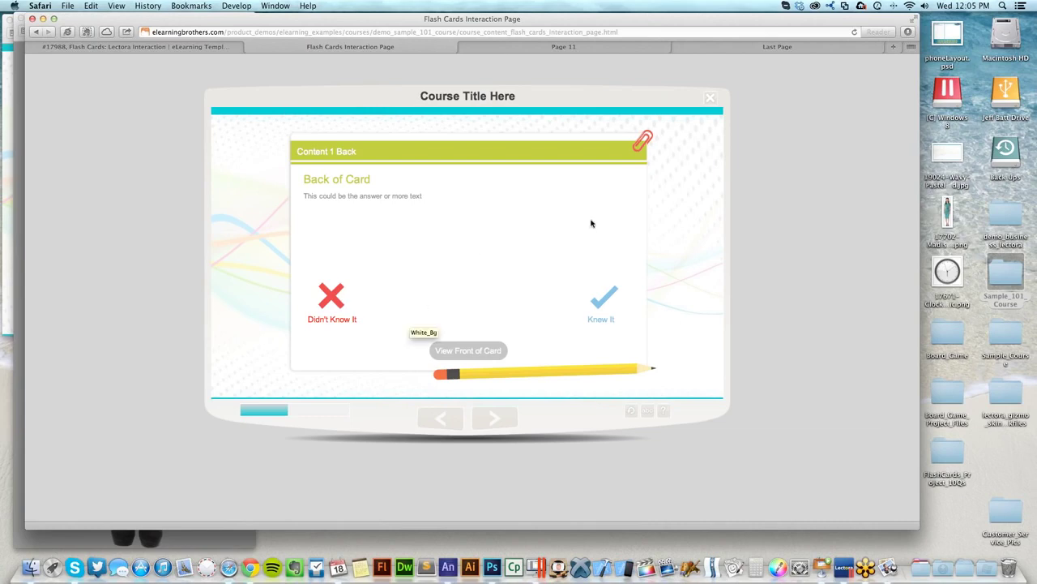
{"action": "left_click", "coordinate": [37, 47]}
{"action": "key", "text": "super+bracketleft"}
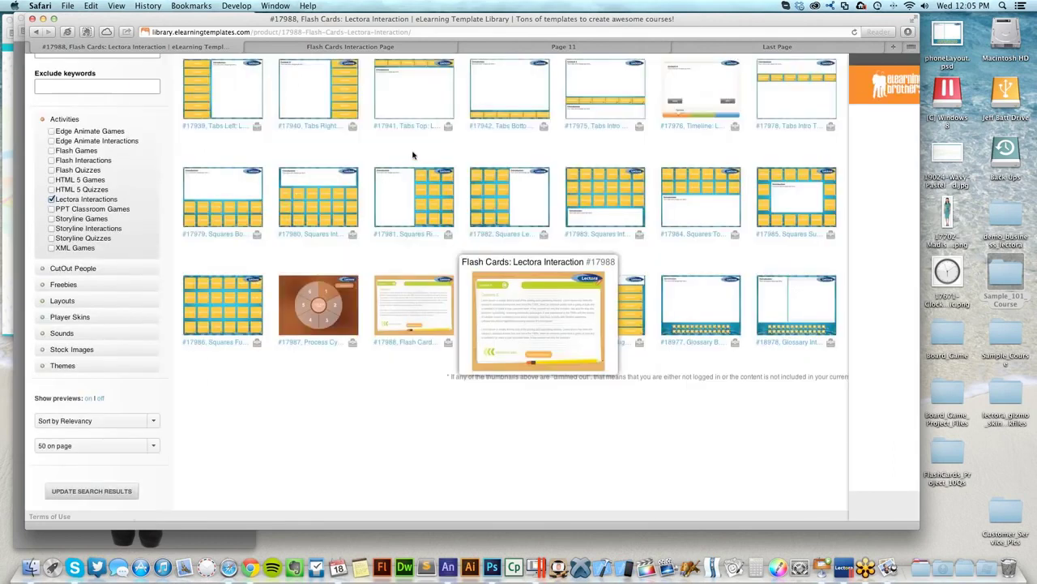
{"action": "left_click", "coordinate": [222, 90]}
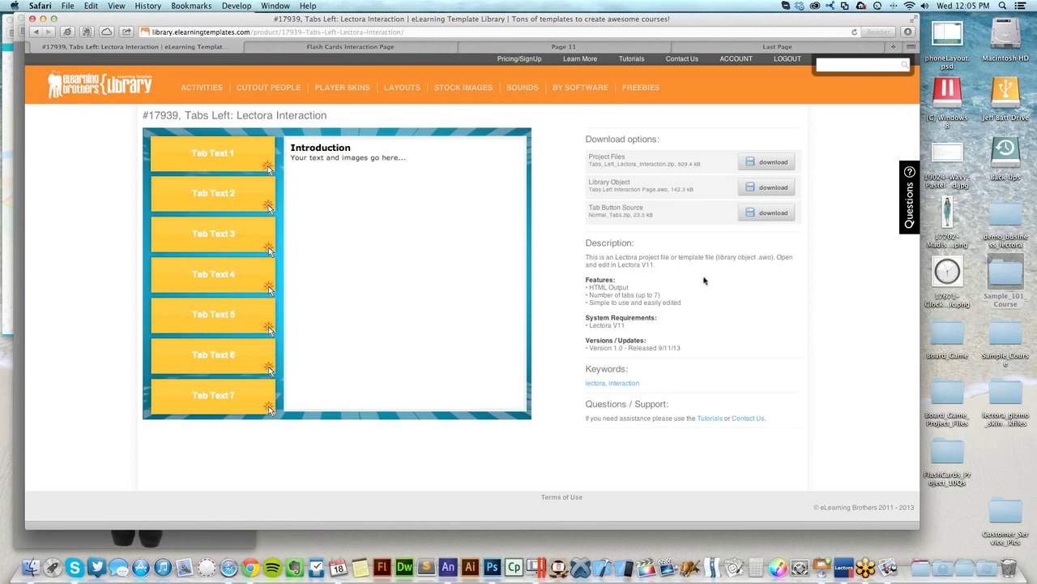
Step: Browse the Flash Games activities in the template library
{"action": "mouse_move", "coordinate": [213, 92]}
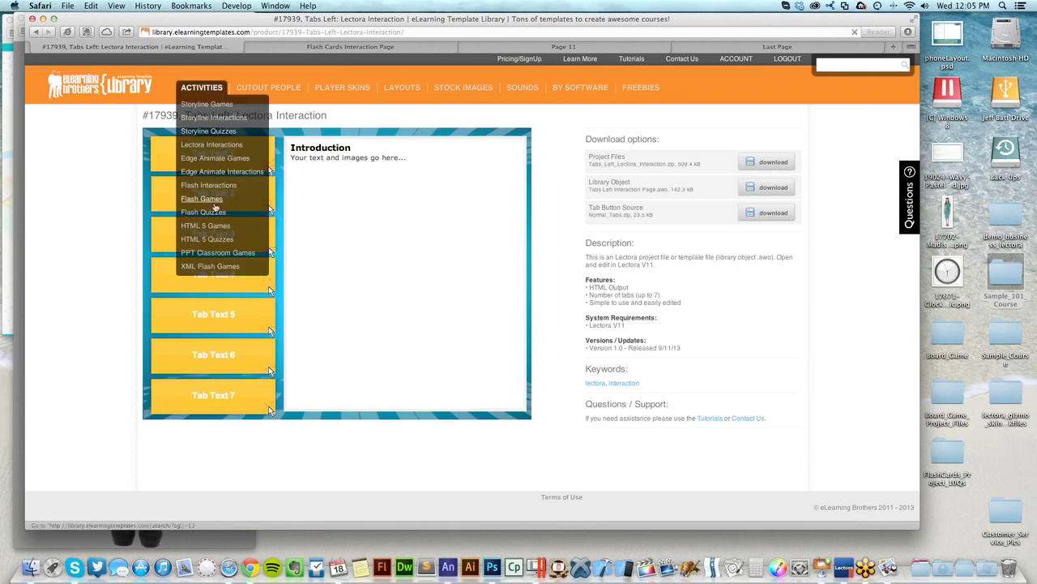
{"action": "left_click", "coordinate": [214, 204]}
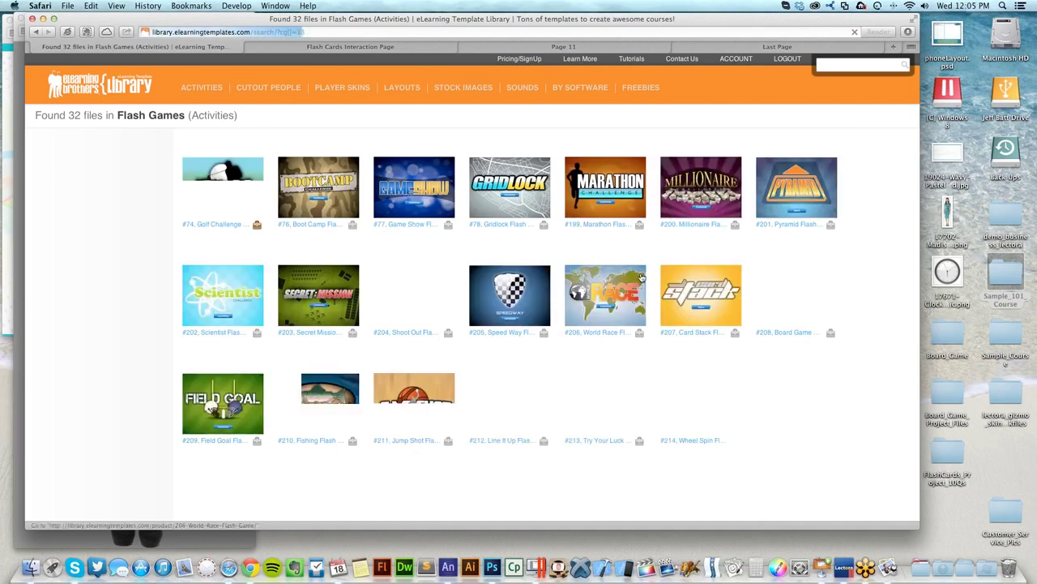
{"action": "scroll", "coordinate": [641, 276], "scroll_direction": "down", "scroll_amount": 5}
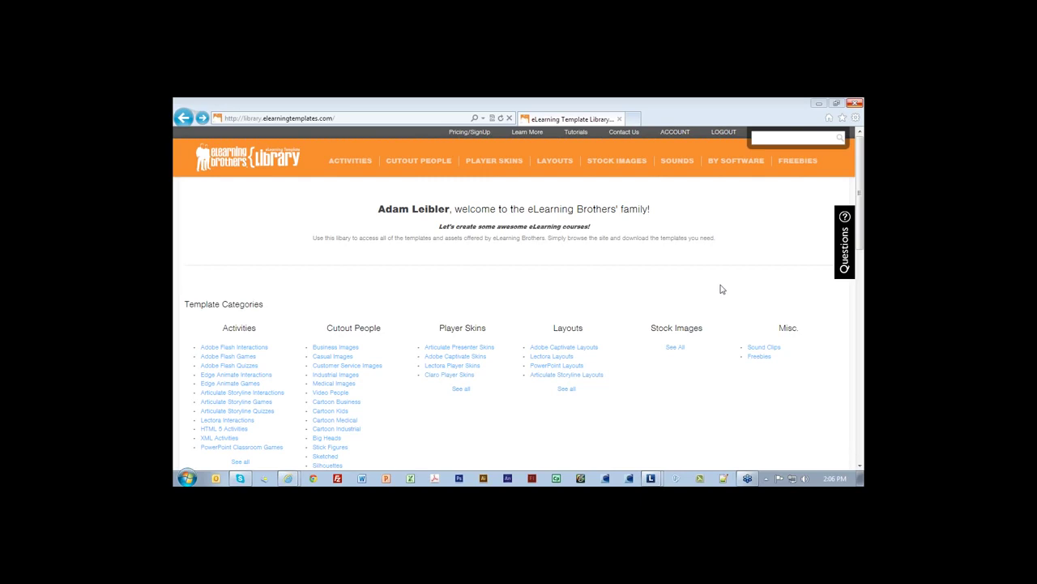
Step: Show the Lectora Interactions category of the template library and look through its thumbnails
{"action": "mouse_move", "coordinate": [363, 166]}
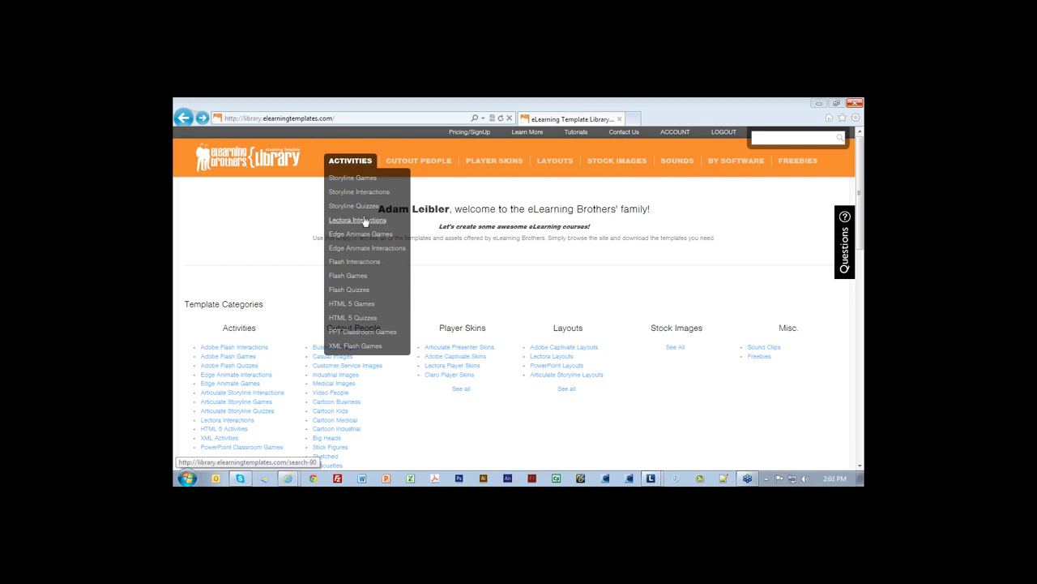
{"action": "left_click", "coordinate": [364, 220]}
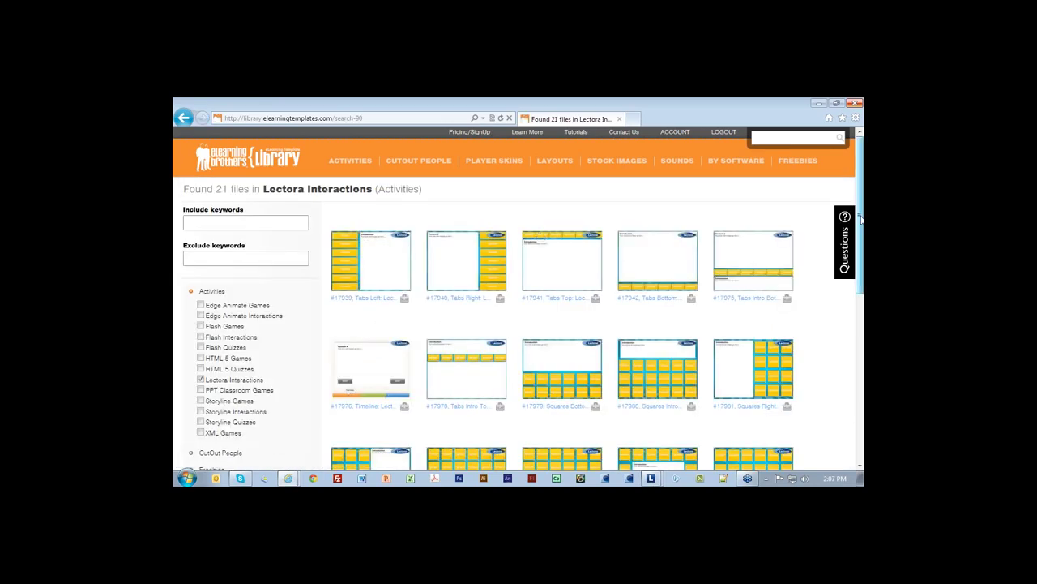
{"action": "left_click_drag", "start_coordinate": [861, 218], "coordinate": [861, 257]}
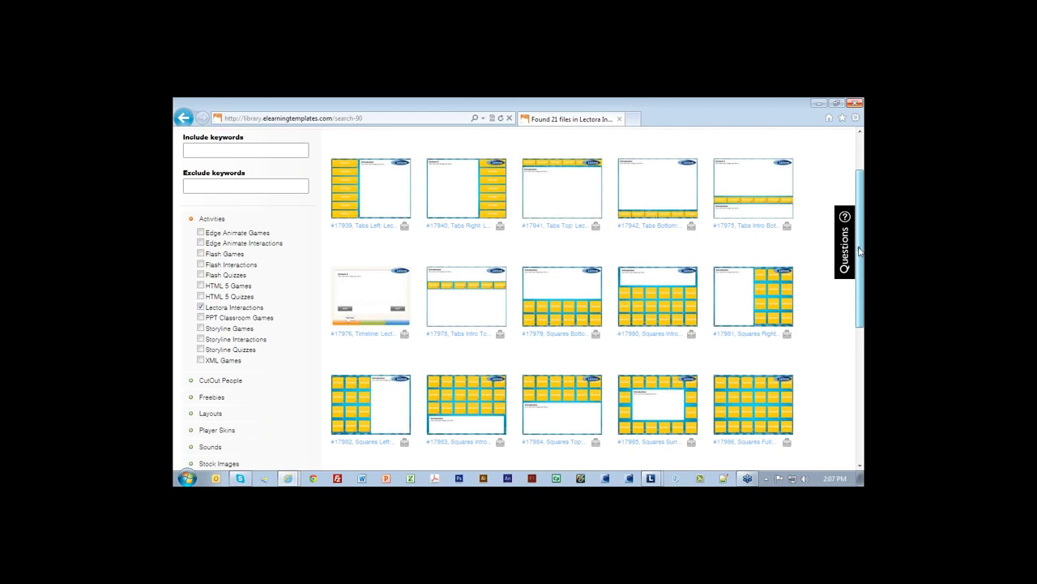
{"action": "scroll", "coordinate": [401, 205], "scroll_direction": "up", "scroll_amount": 1}
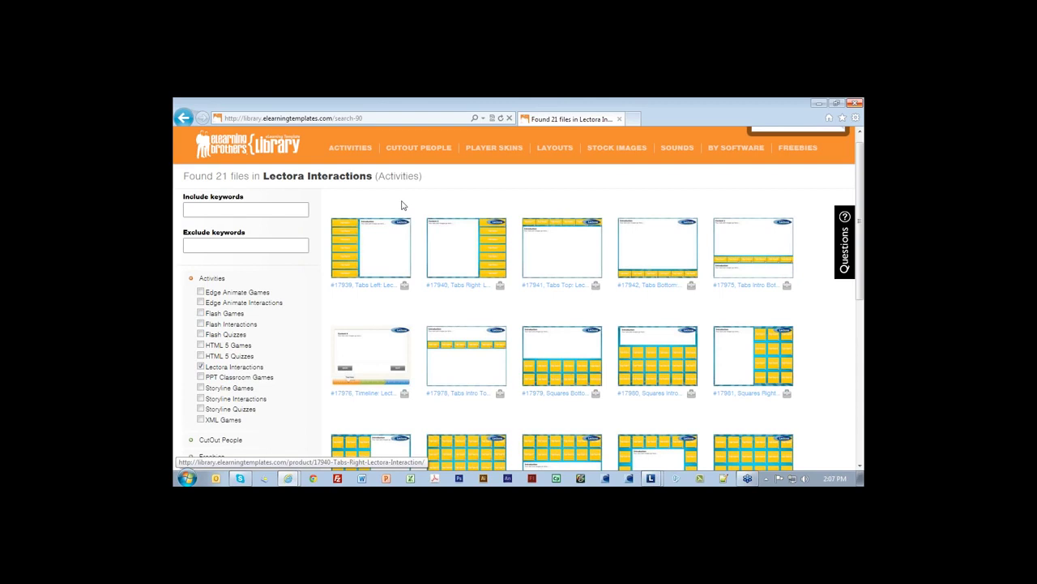
{"action": "left_click_drag", "start_coordinate": [860, 193], "coordinate": [815, 297]}
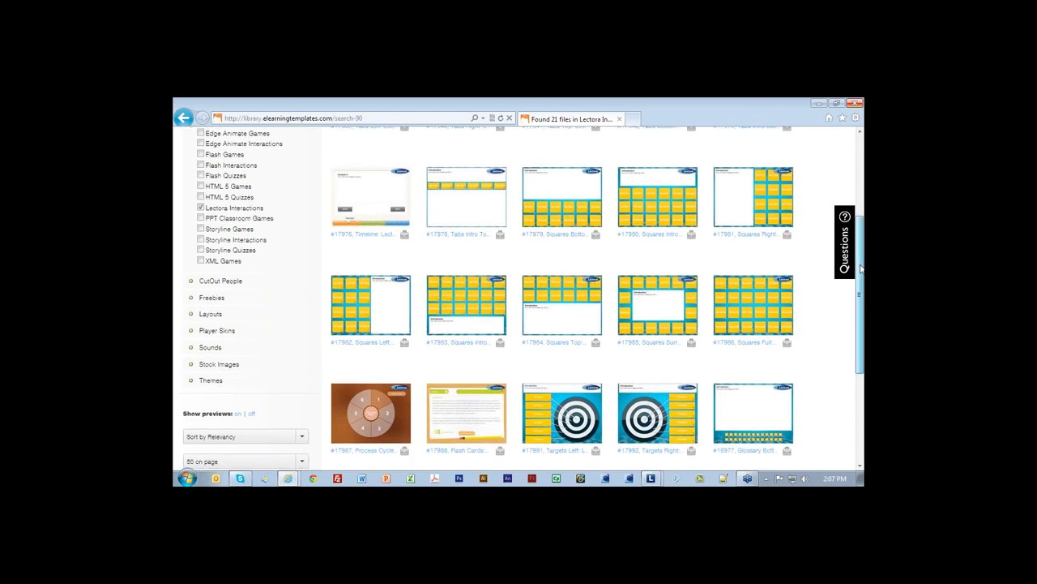
{"action": "left_click_drag", "start_coordinate": [860, 268], "coordinate": [862, 277]}
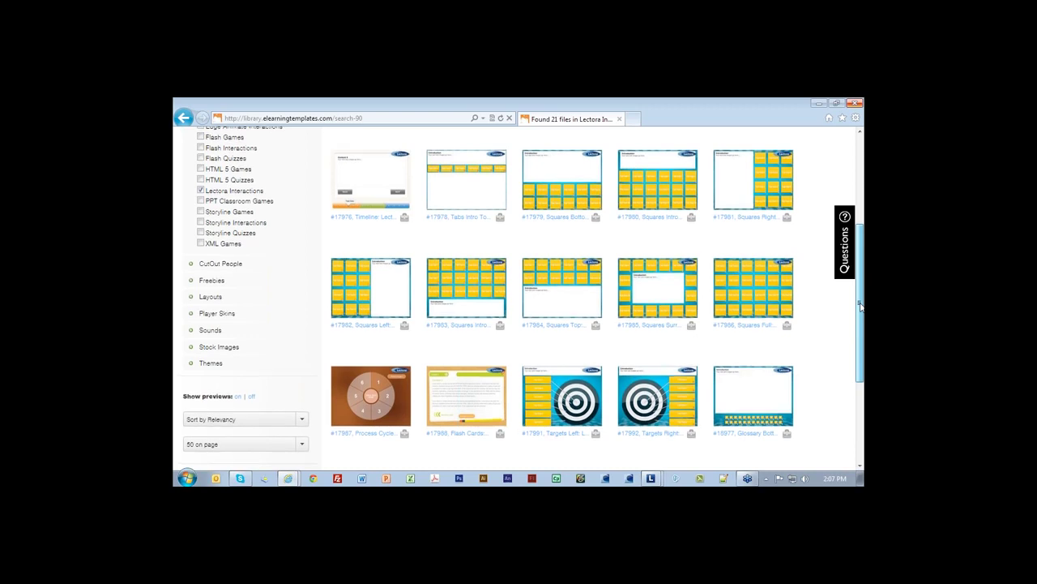
{"action": "left_click_drag", "start_coordinate": [861, 304], "coordinate": [862, 258]}
Step: Open Squares Intro Bottom: Lectora Interaction and try its preview, paging from Tab 1 to Content 3 and opening Tab 10
{"action": "left_click", "coordinate": [660, 288]}
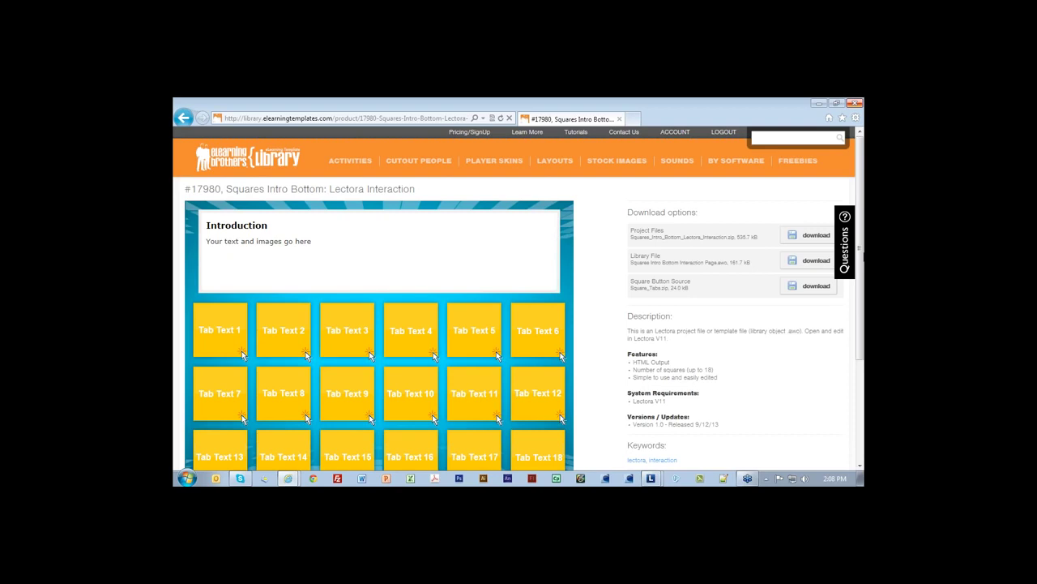
{"action": "scroll", "coordinate": [860, 261], "scroll_direction": "down", "scroll_amount": 1}
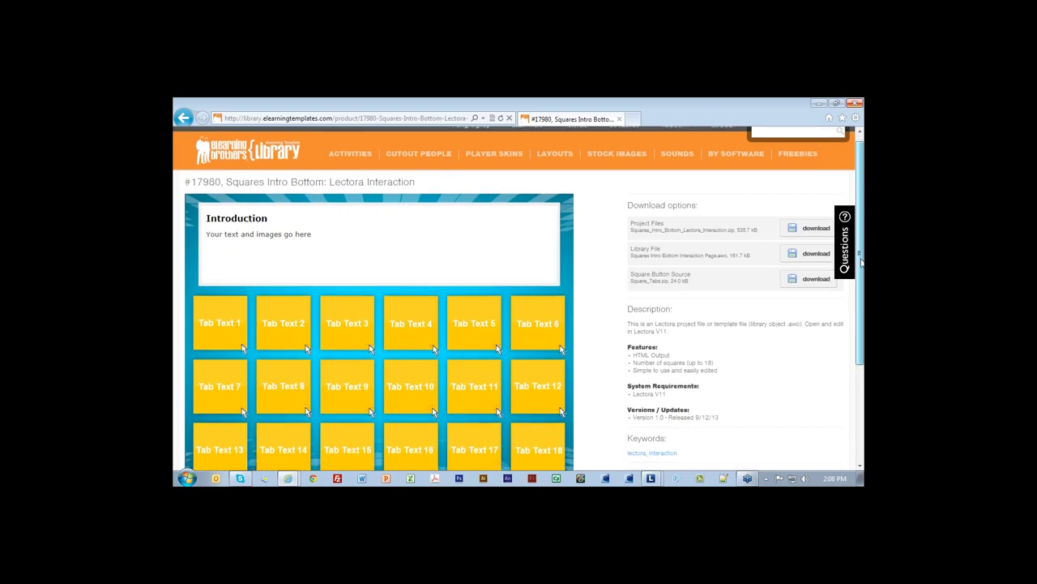
{"action": "scroll", "coordinate": [625, 346], "scroll_direction": "down", "scroll_amount": 1}
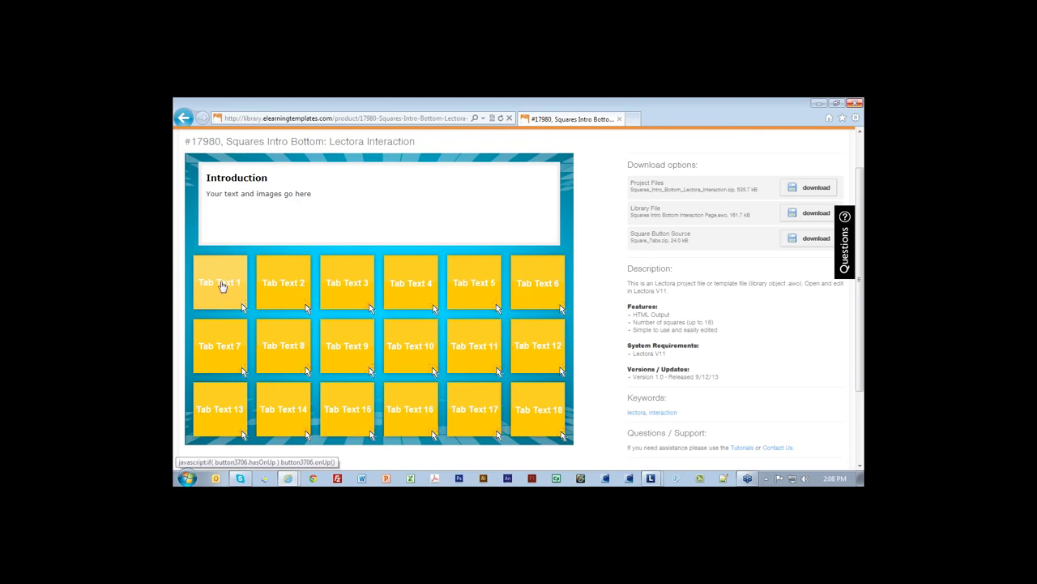
{"action": "left_click", "coordinate": [221, 285]}
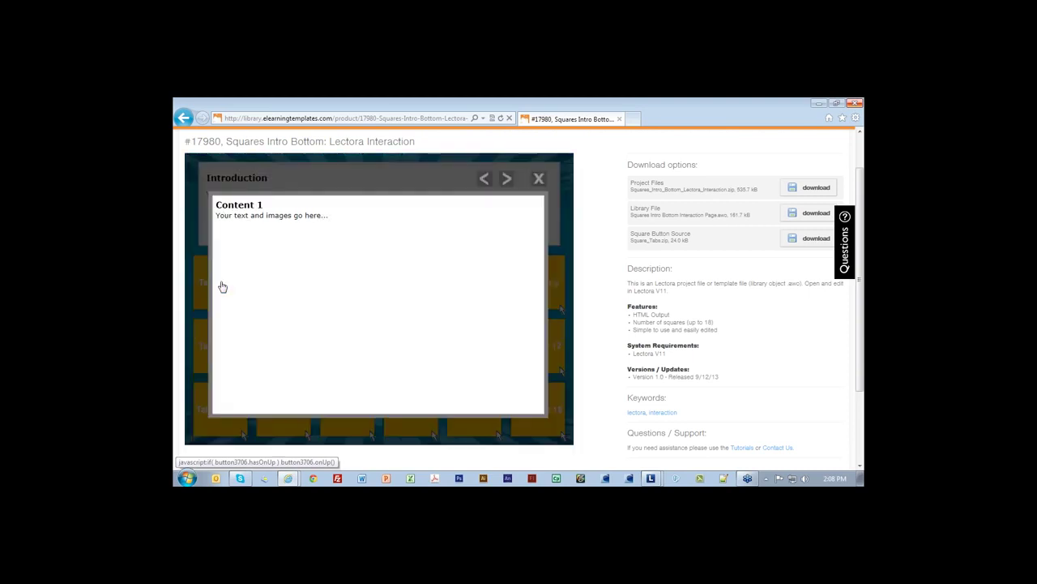
{"action": "left_click", "coordinate": [506, 179]}
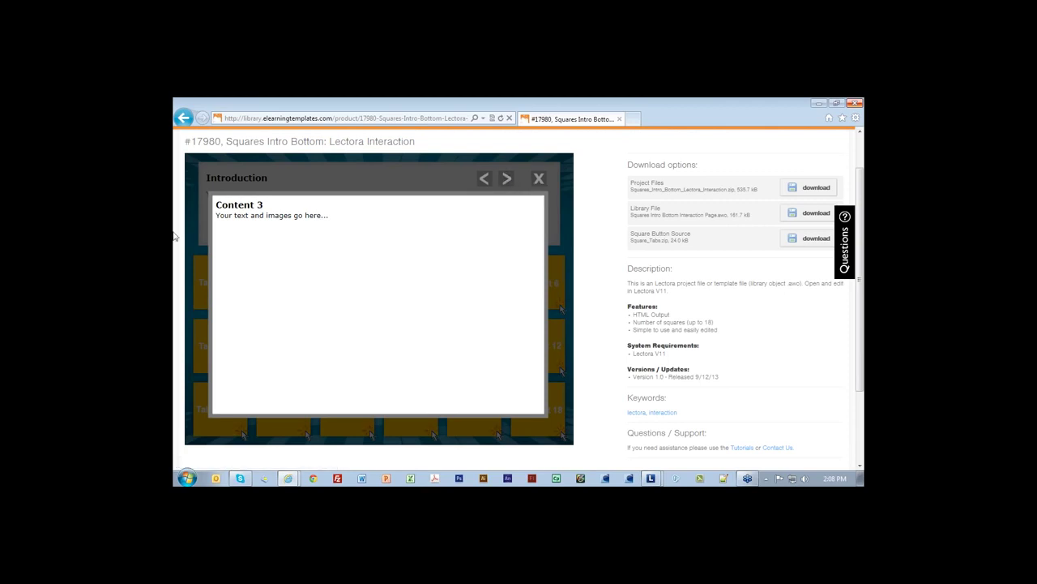
{"action": "left_click", "coordinate": [539, 180]}
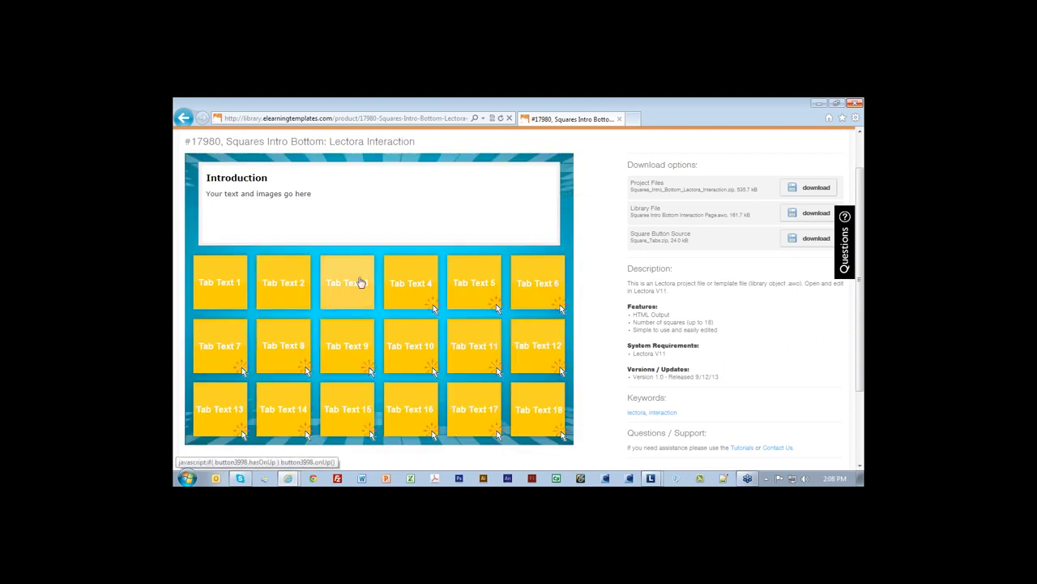
{"action": "left_click", "coordinate": [407, 344]}
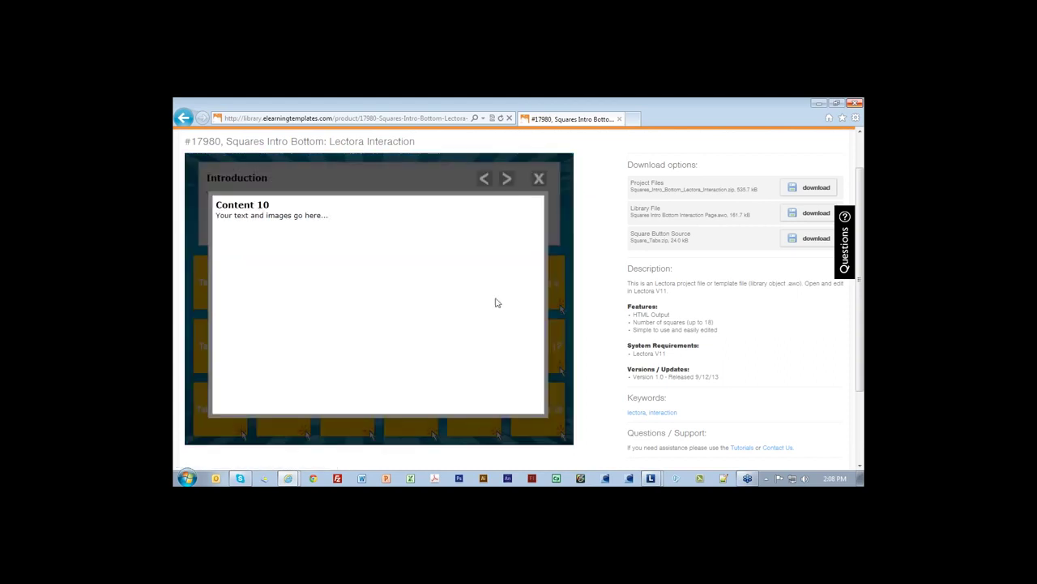
Step: Close the Content 10 popup, return to the Lectora Interactions listing, and open Tabs Intro Bottom: Lectora Interaction
{"action": "left_click", "coordinate": [539, 180]}
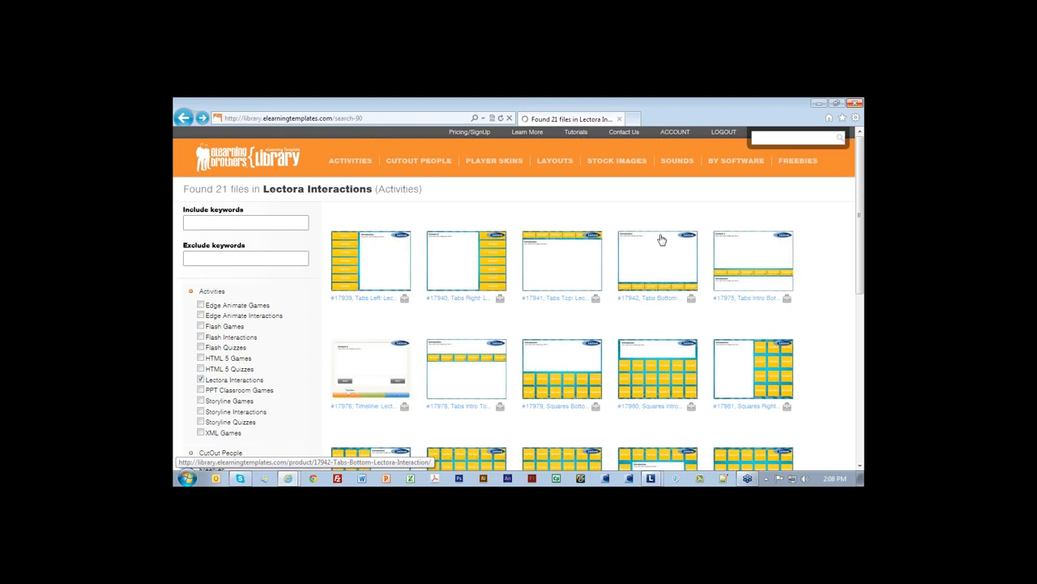
{"action": "scroll", "coordinate": [725, 292], "scroll_direction": "down", "scroll_amount": 2}
{"action": "mouse_move", "coordinate": [725, 293]}
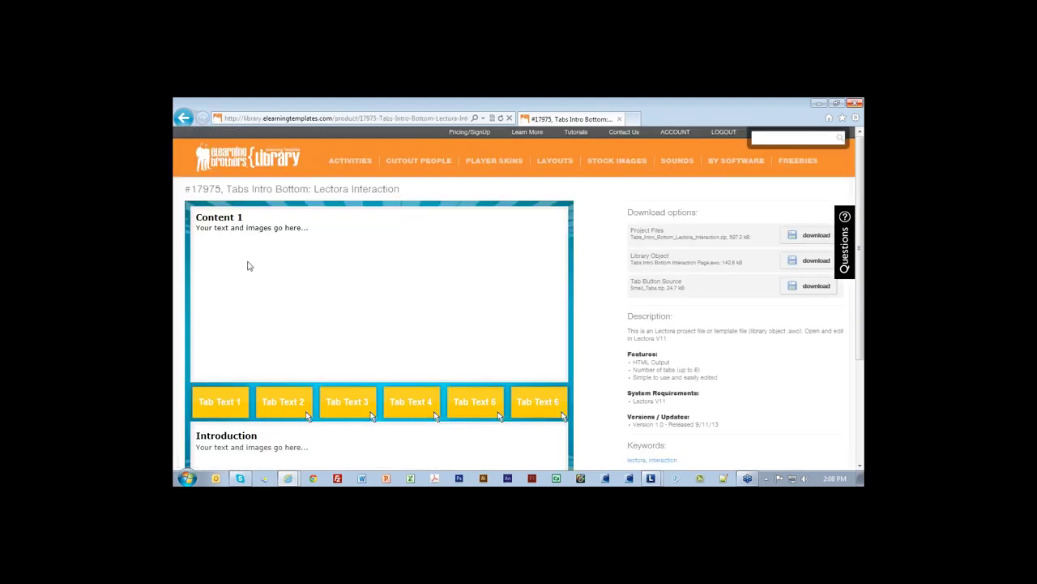
Step: Try the Tabs Intro Bottom preview by showing the content of Tab Text 2, Tab Text 3 and Tab Text 4
{"action": "scroll", "coordinate": [248, 266], "scroll_direction": "down", "scroll_amount": 1}
{"action": "left_click", "coordinate": [302, 356]}
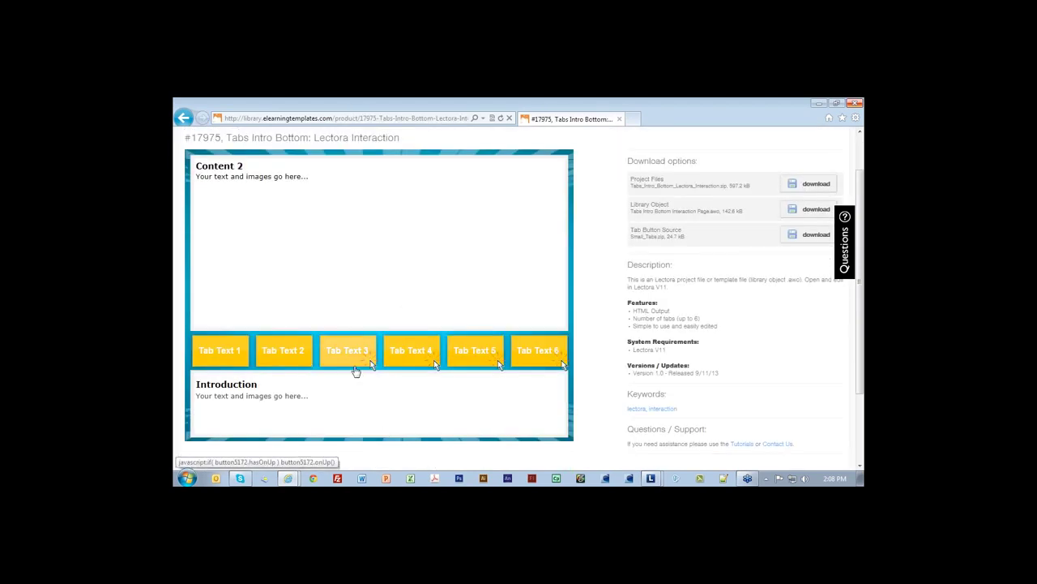
{"action": "left_click", "coordinate": [355, 358]}
{"action": "left_click", "coordinate": [419, 357]}
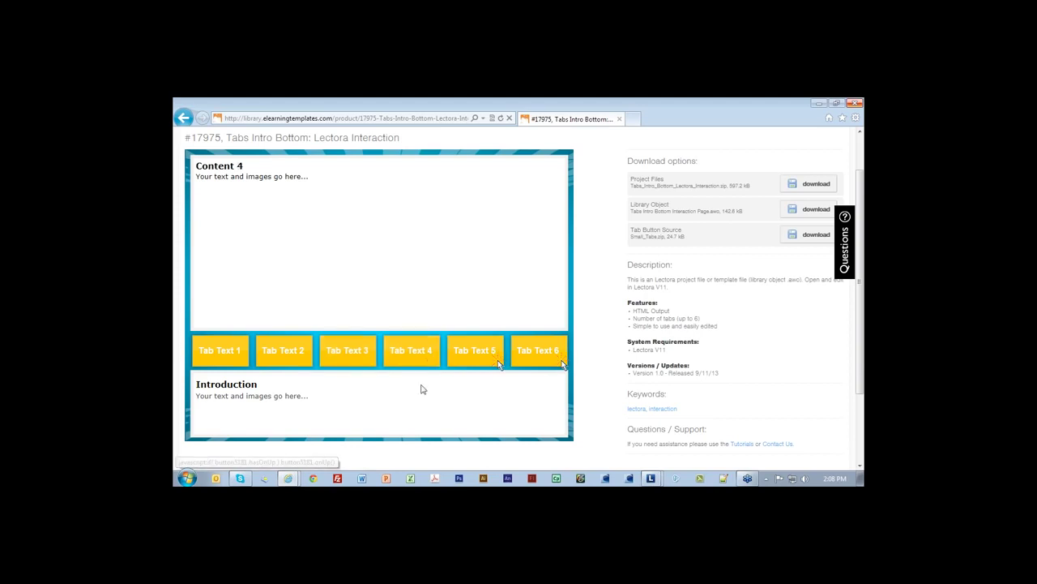
{"action": "scroll", "coordinate": [420, 389], "scroll_direction": "up", "scroll_amount": 1}
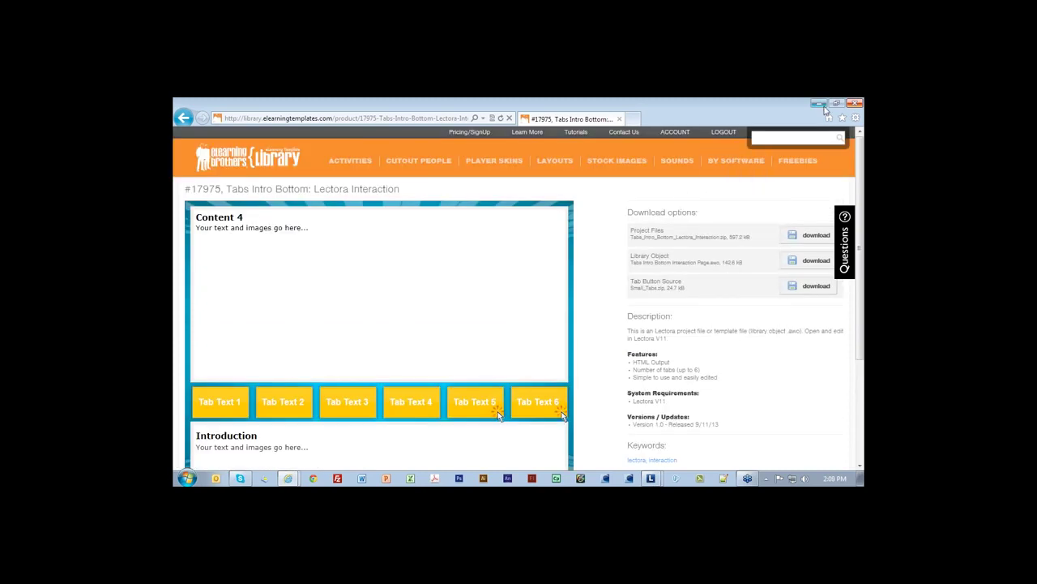
Step: Switch to Lectora Inspire, select the Tab_Content group, and view the whole Tabs Intro Bottom interaction at 75% zoom
{"action": "left_click", "coordinate": [821, 103]}
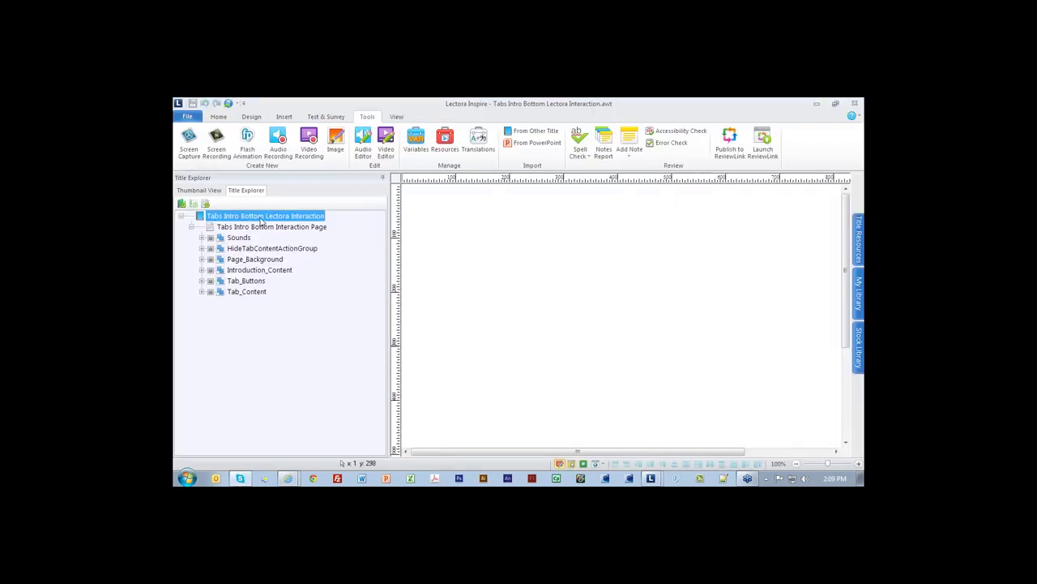
{"action": "left_click", "coordinate": [247, 292]}
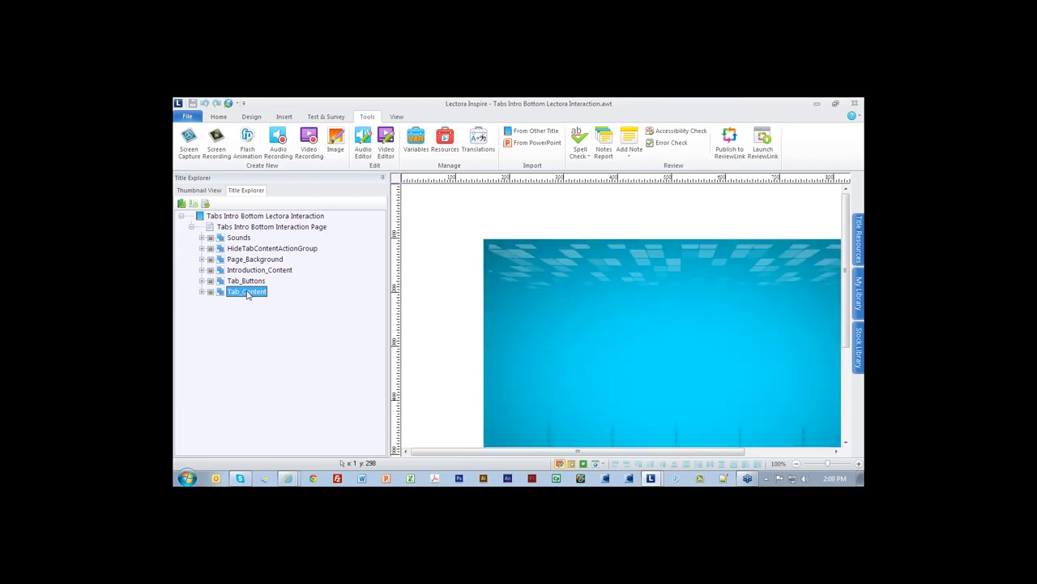
{"action": "left_click_drag", "start_coordinate": [735, 450], "coordinate": [768, 451]}
{"action": "left_click_drag", "start_coordinate": [843, 292], "coordinate": [843, 330]}
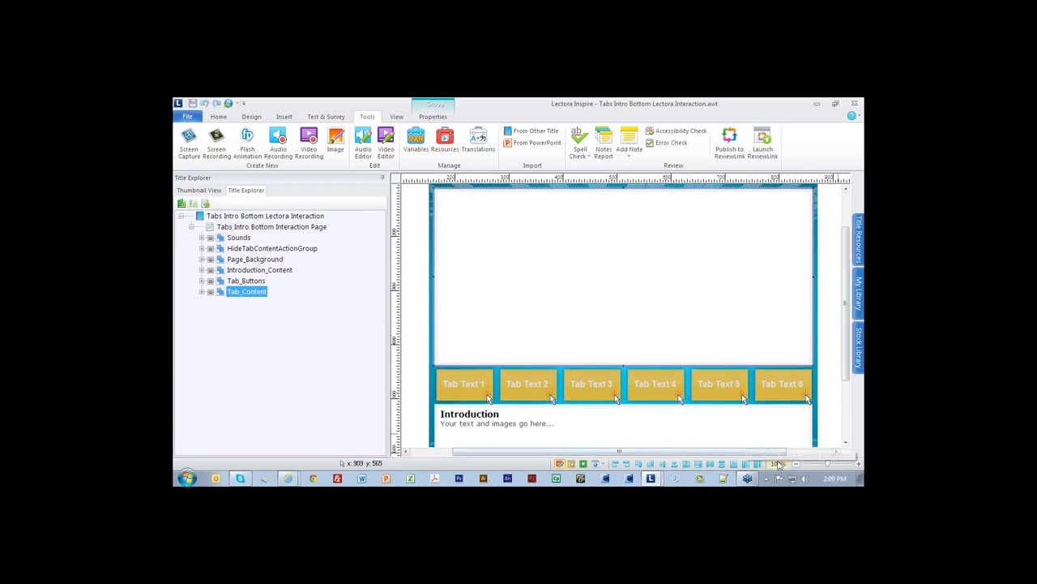
{"action": "left_click", "coordinate": [779, 464]}
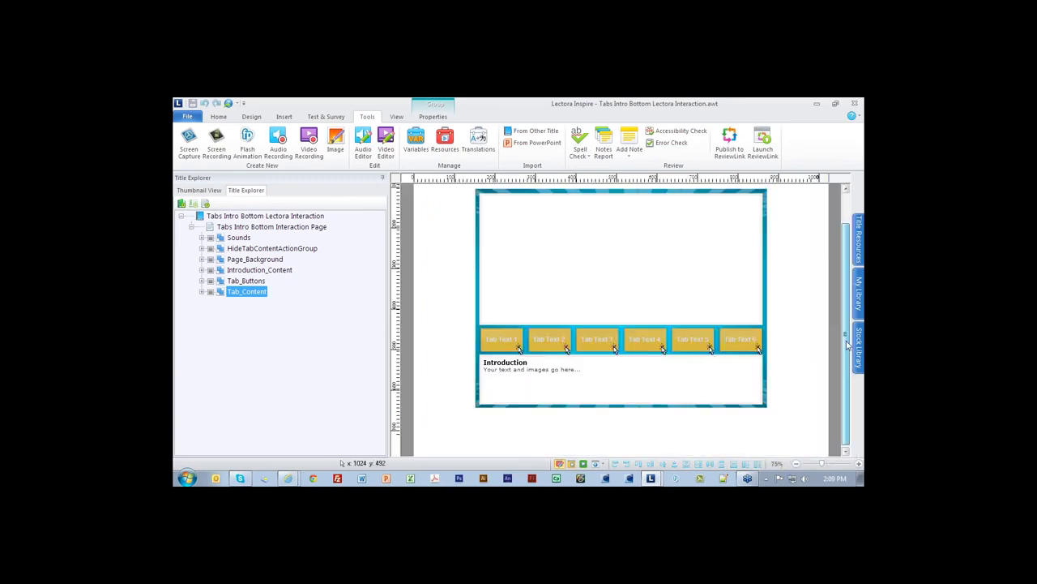
{"action": "scroll", "coordinate": [846, 345], "scroll_direction": "up", "scroll_amount": 2}
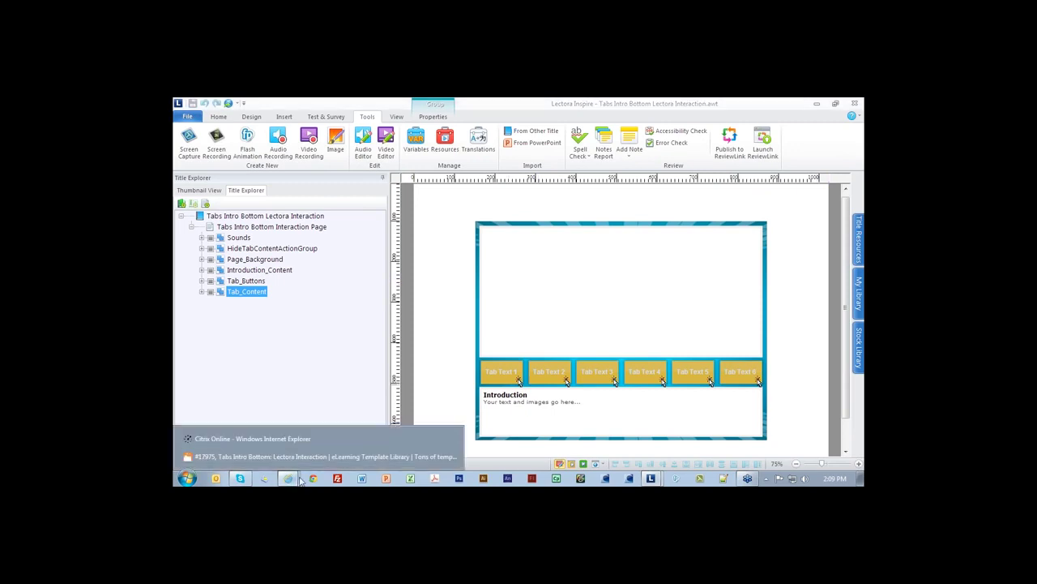
{"action": "left_click", "coordinate": [282, 460]}
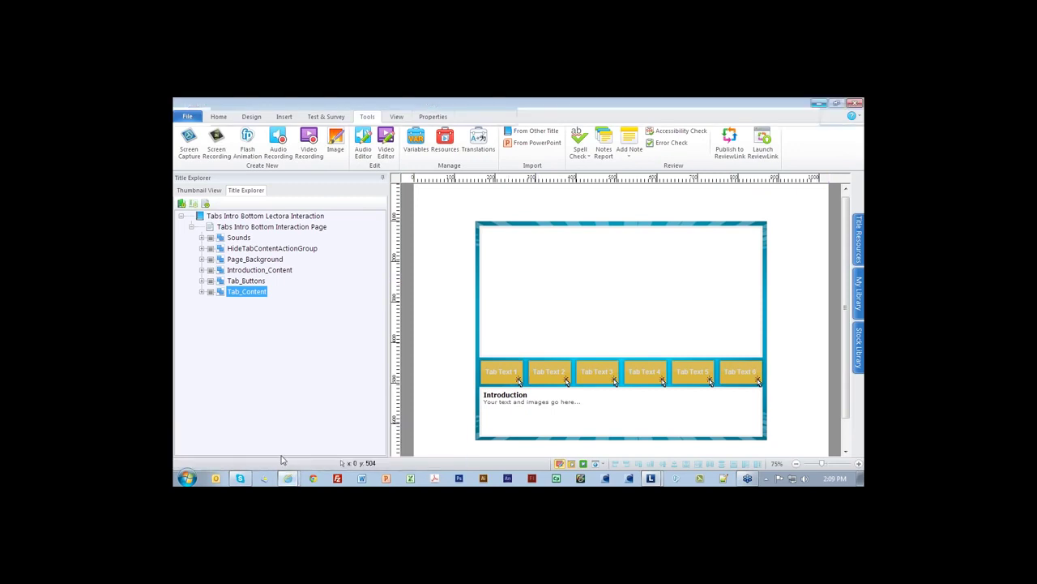
{"action": "left_click", "coordinate": [819, 104]}
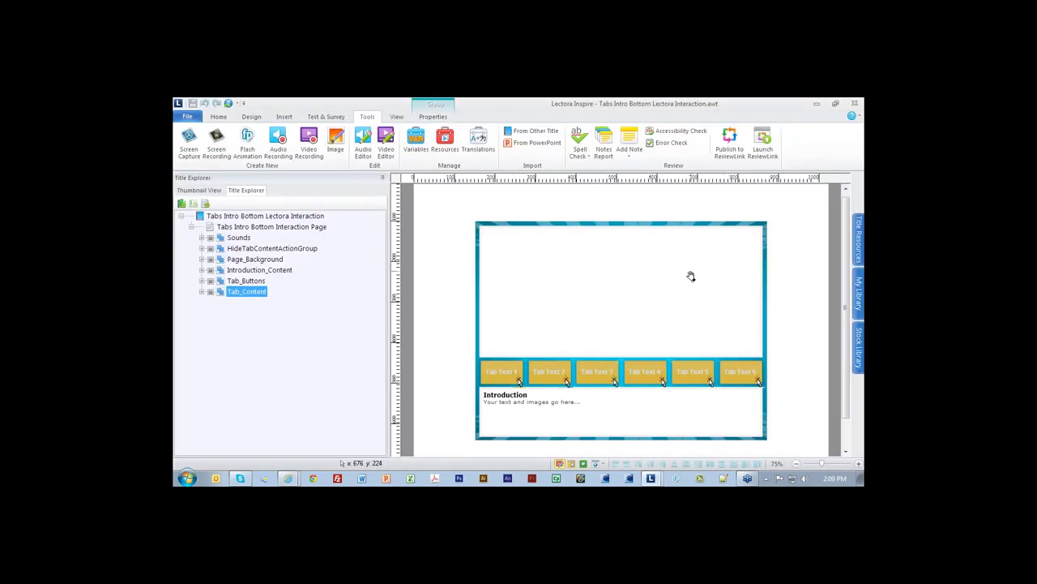
Step: Show the title's page size options and view the full page at 50% zoom
{"action": "left_click", "coordinate": [253, 118]}
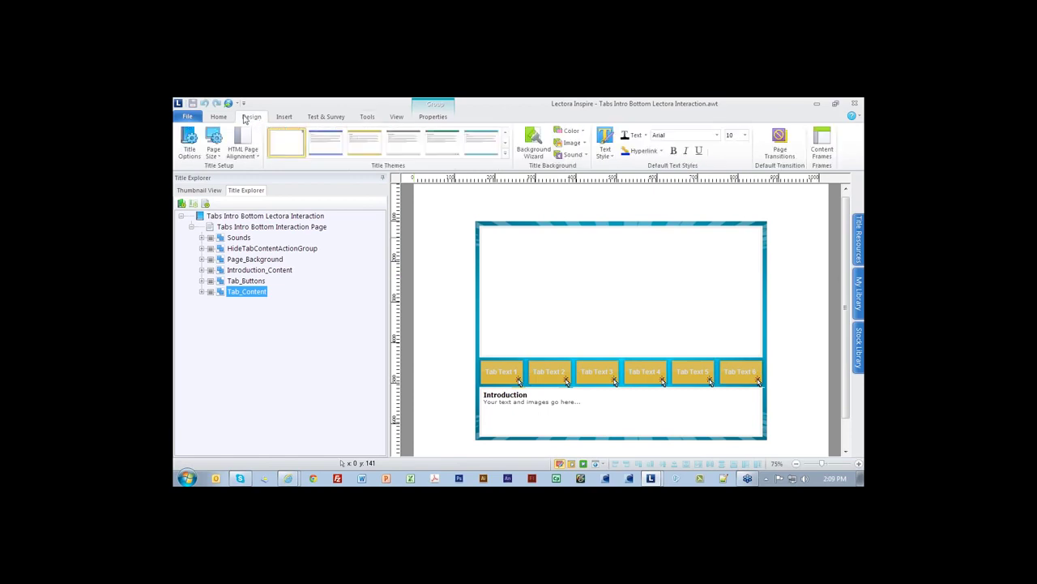
{"action": "left_click", "coordinate": [214, 149]}
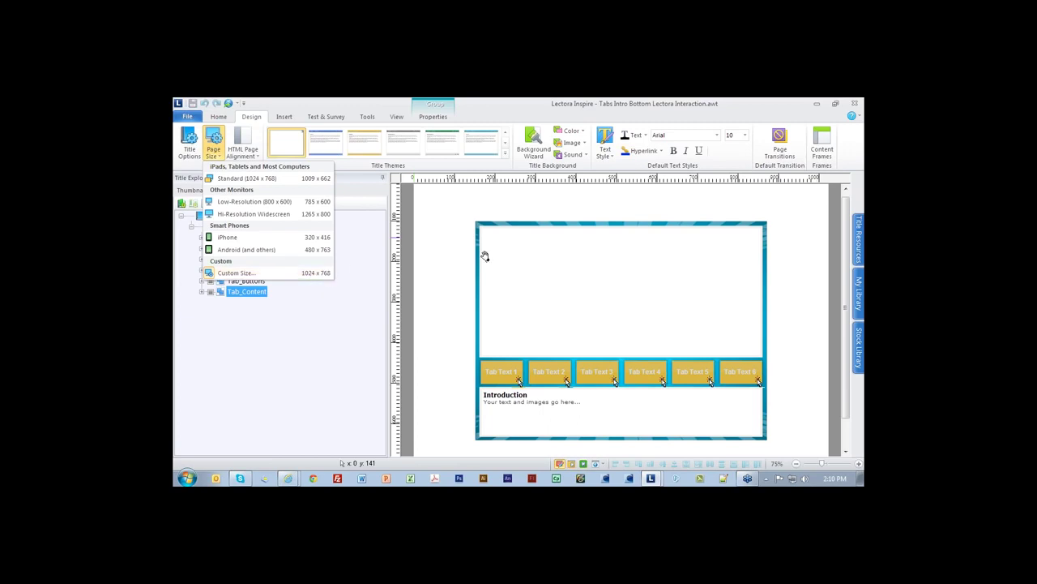
{"action": "left_click", "coordinate": [776, 464]}
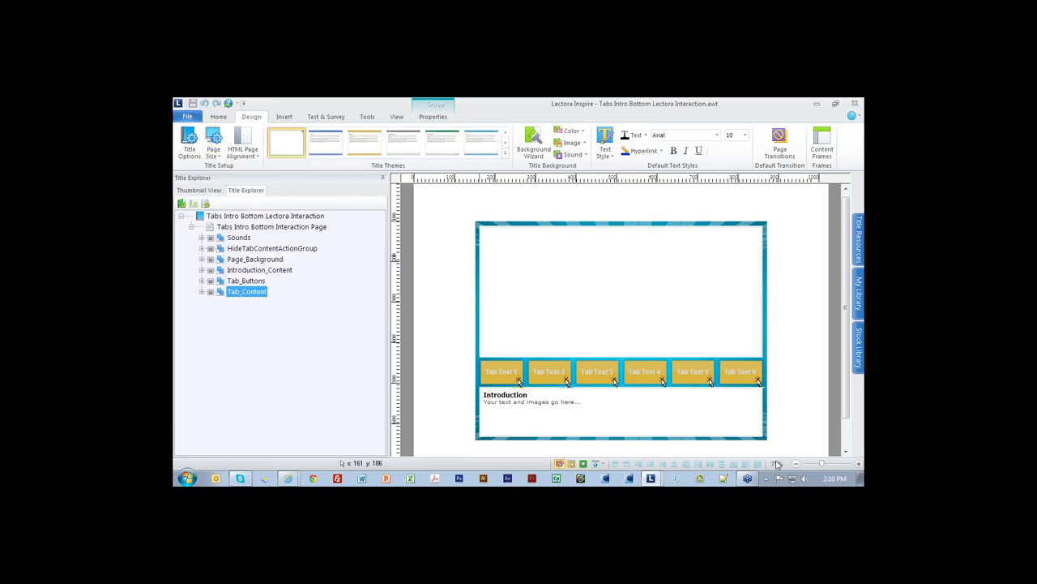
{"action": "left_click", "coordinate": [777, 464]}
{"action": "left_click", "coordinate": [792, 352]}
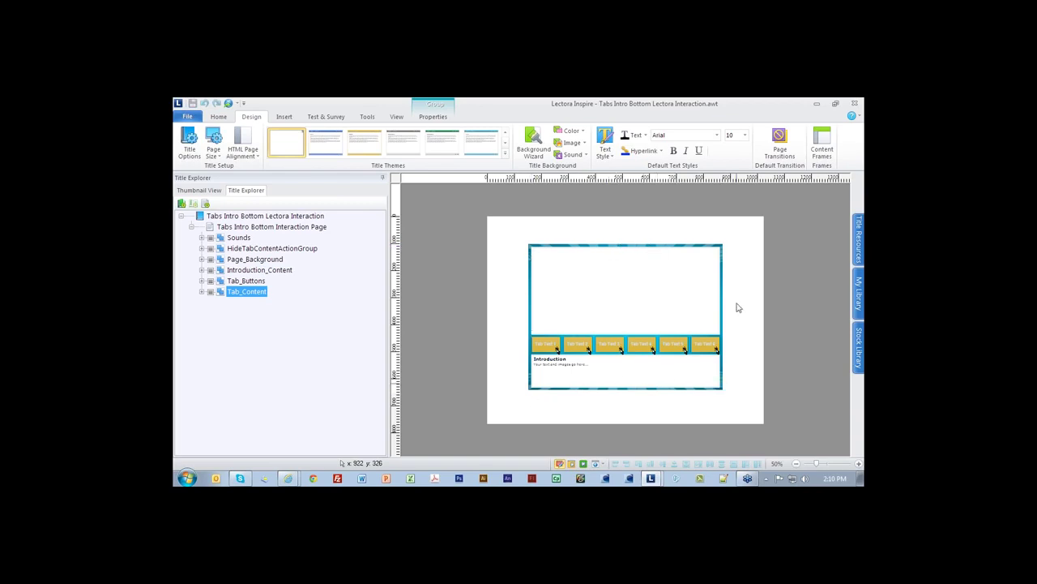
Step: Check the width, height and X and Y coordinates of the shape inside the Page_Background group
{"action": "left_click", "coordinate": [201, 259]}
{"action": "left_click", "coordinate": [258, 271]}
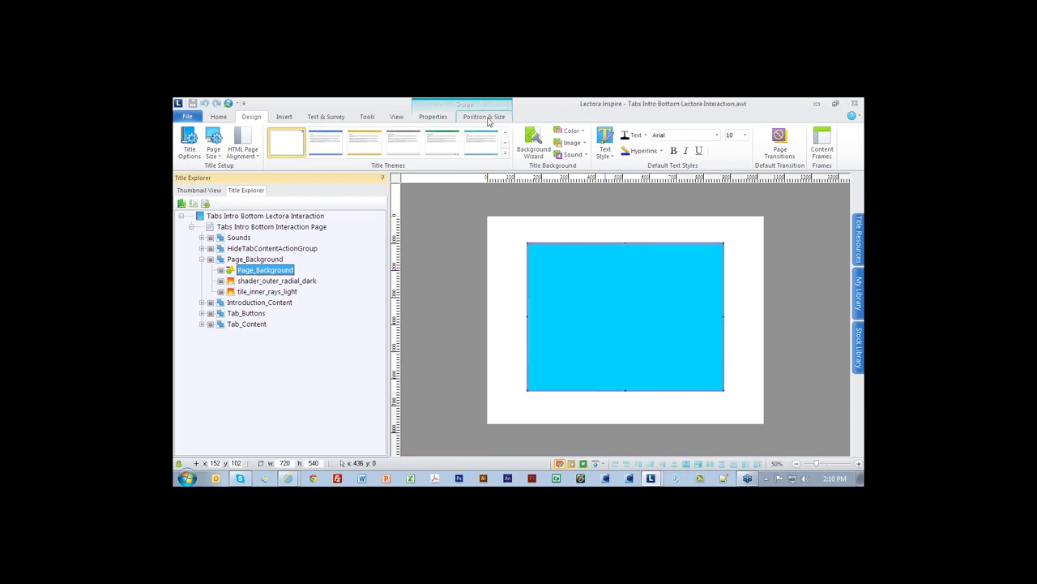
{"action": "left_click", "coordinate": [484, 116]}
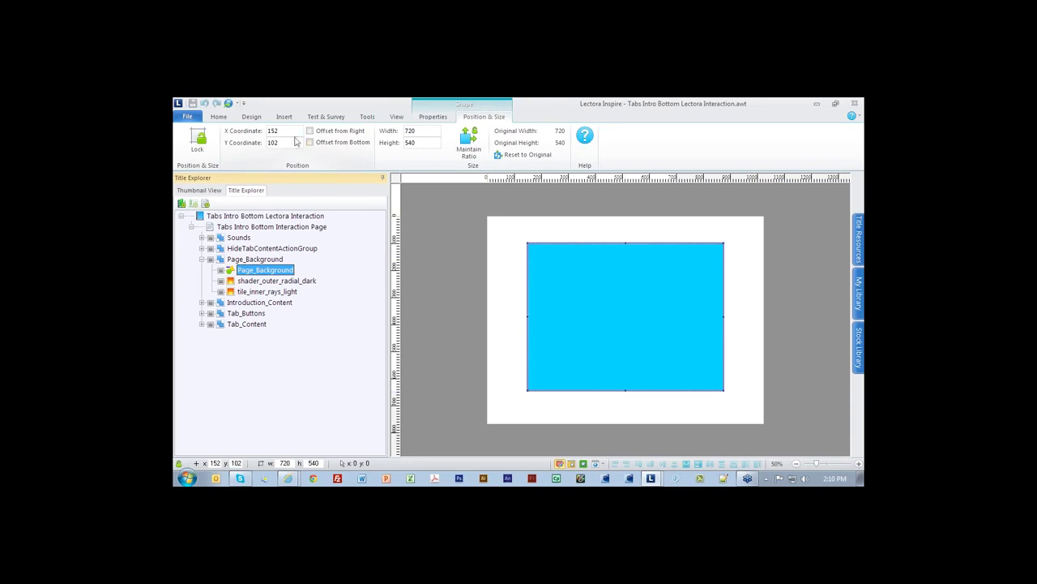
{"action": "double_click", "coordinate": [430, 131]}
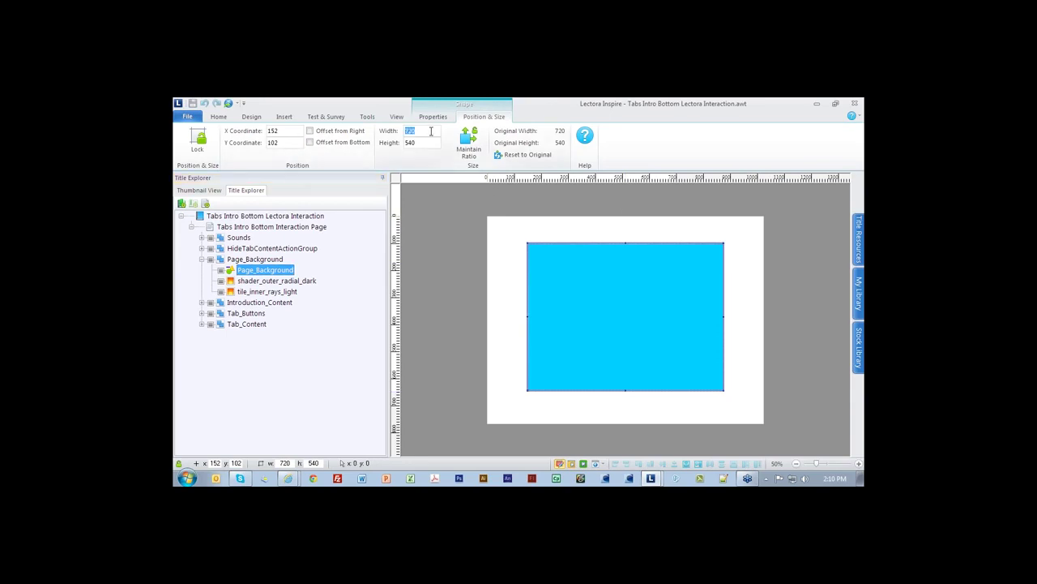
{"action": "double_click", "coordinate": [426, 142]}
{"action": "left_click", "coordinate": [283, 131]}
{"action": "left_click", "coordinate": [287, 142]}
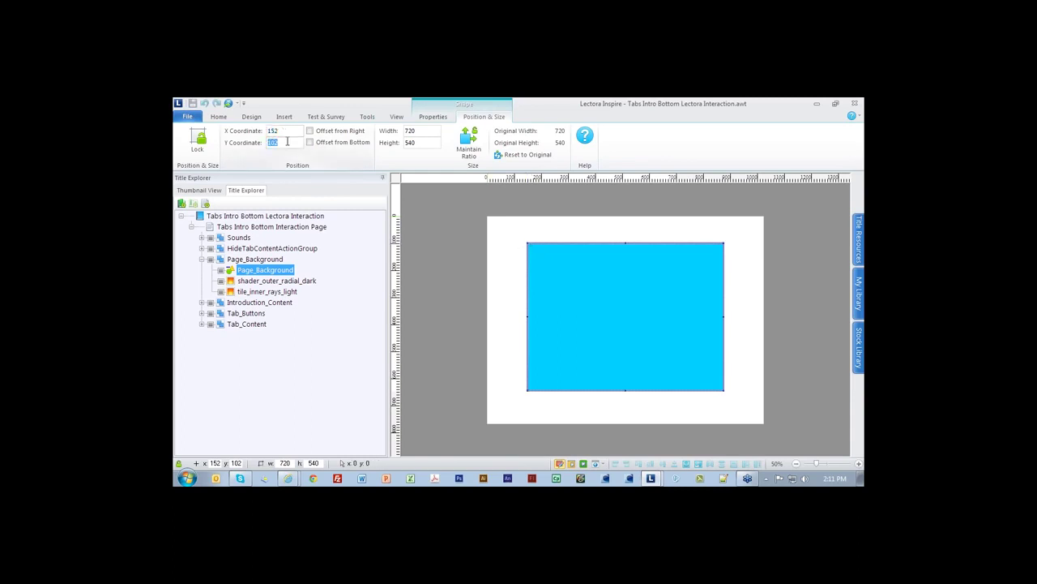
{"action": "left_click", "coordinate": [202, 260]}
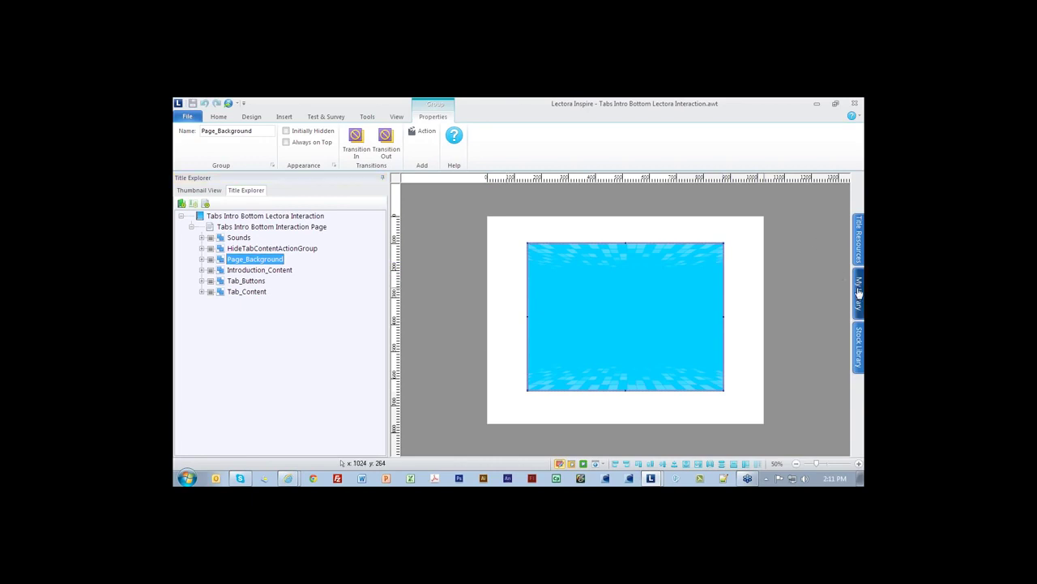
Step: View the Library Objects in My Library and the template's product page in the browser, and return to Lectora Inspire
{"action": "mouse_move", "coordinate": [859, 293]}
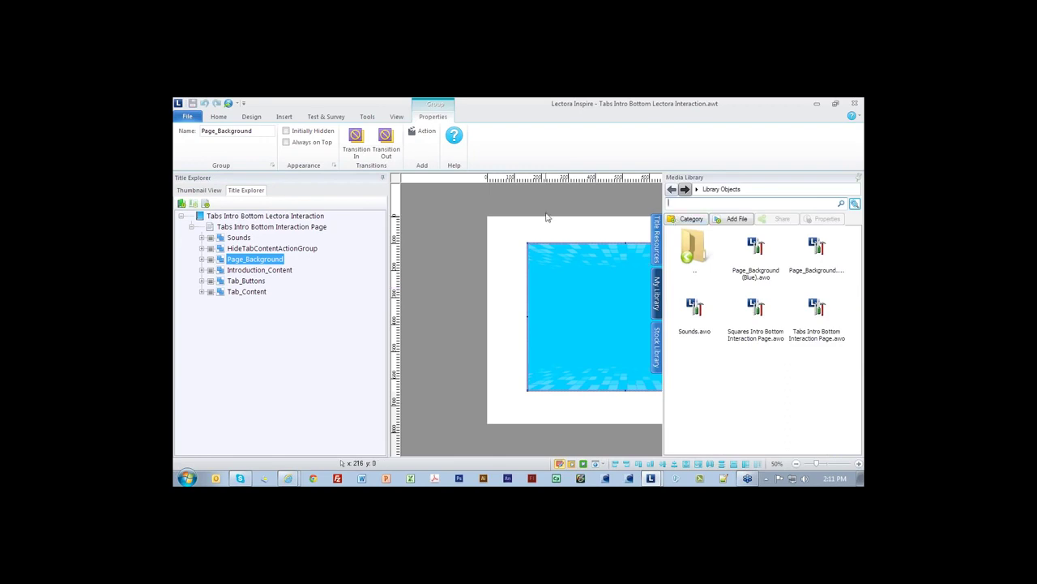
{"action": "left_click", "coordinate": [465, 347]}
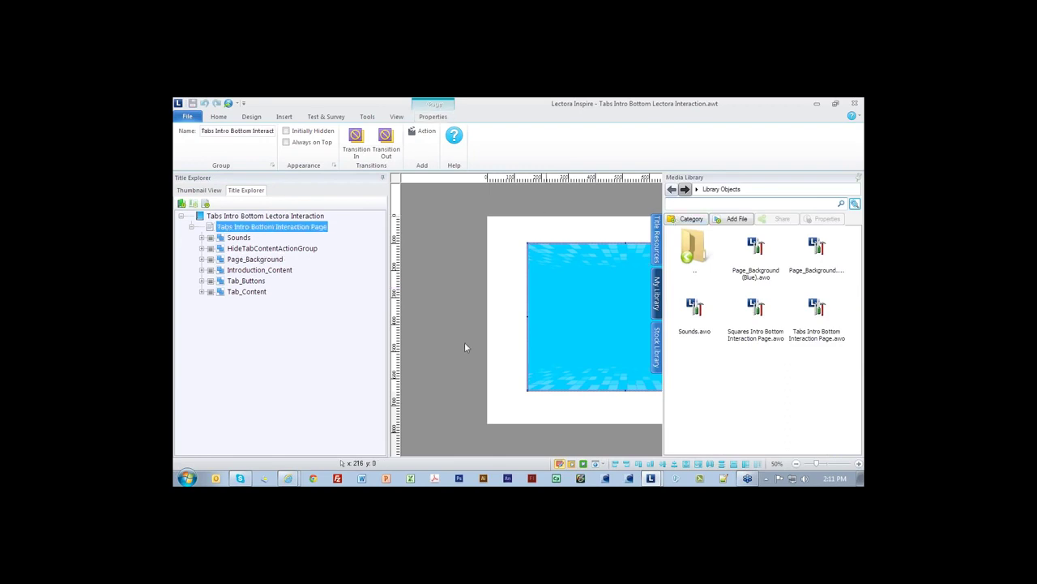
{"action": "mouse_move", "coordinate": [288, 479]}
{"action": "left_click", "coordinate": [363, 438]}
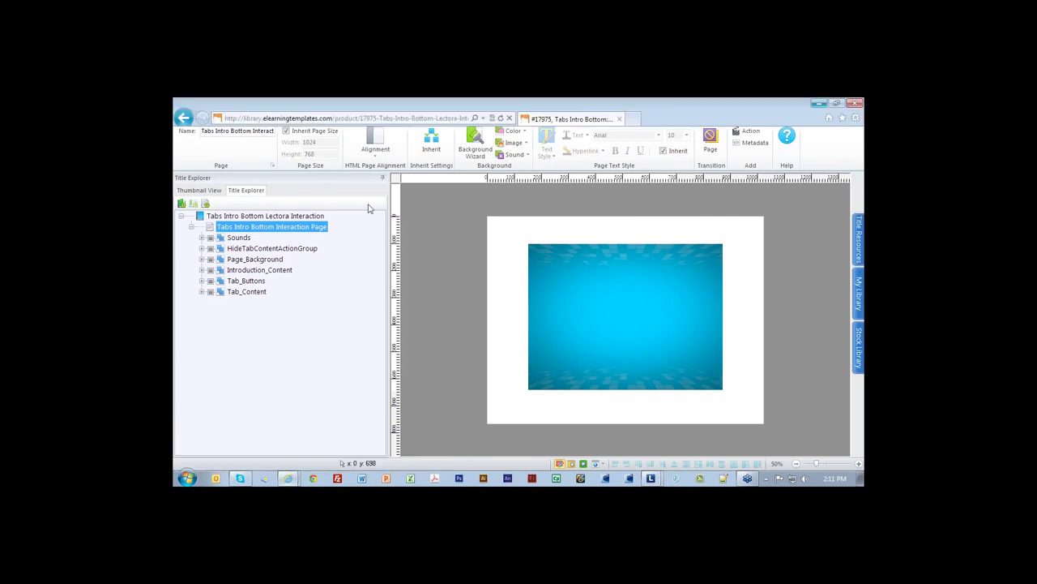
{"action": "left_click", "coordinate": [819, 104]}
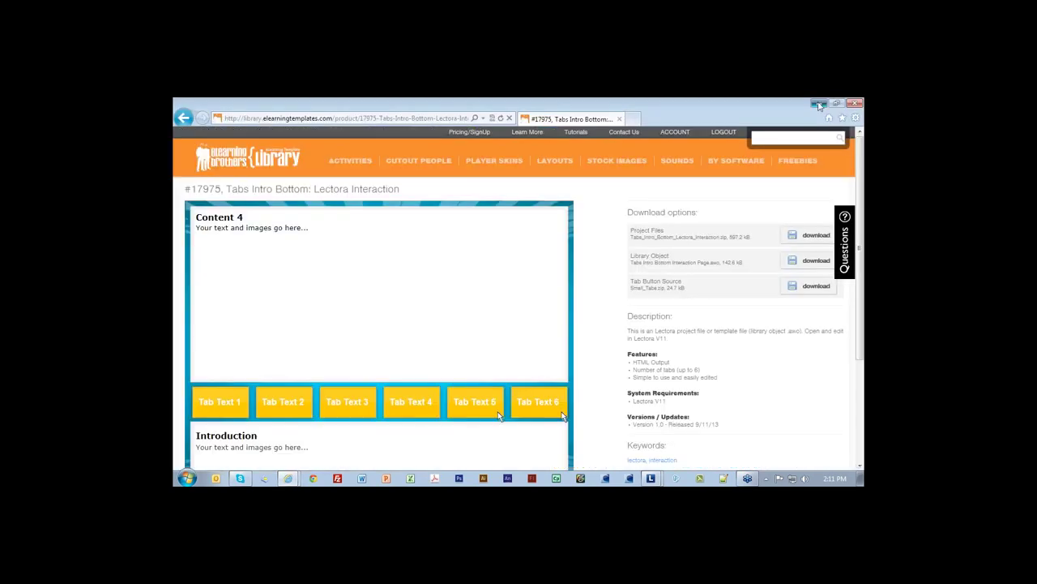
{"action": "left_click", "coordinate": [818, 104]}
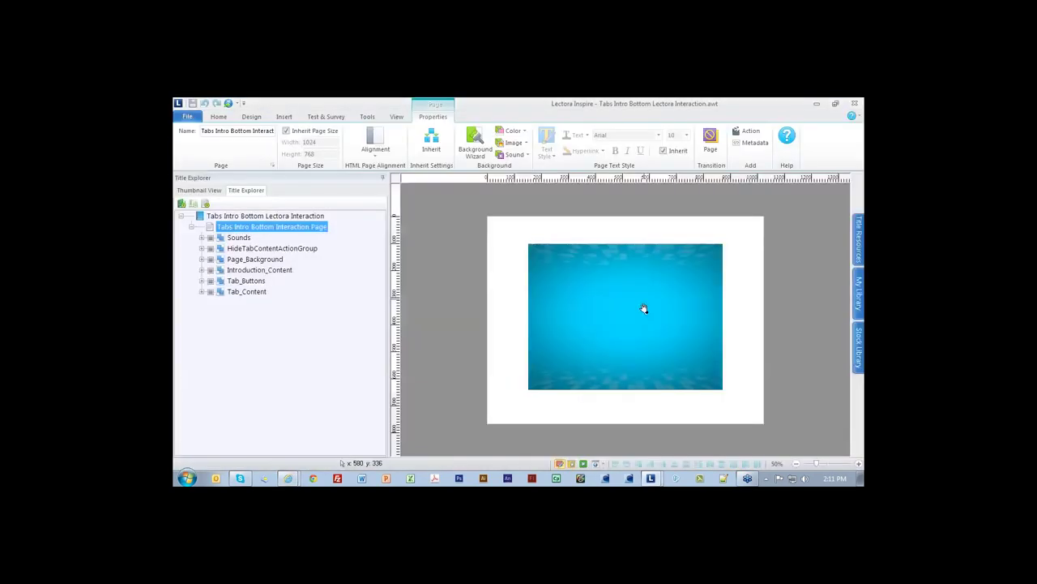
Step: View the Page_Background shape on its own, return to the page view, and collapse the Page_Background group
{"action": "left_click", "coordinate": [644, 308]}
{"action": "left_click", "coordinate": [261, 269]}
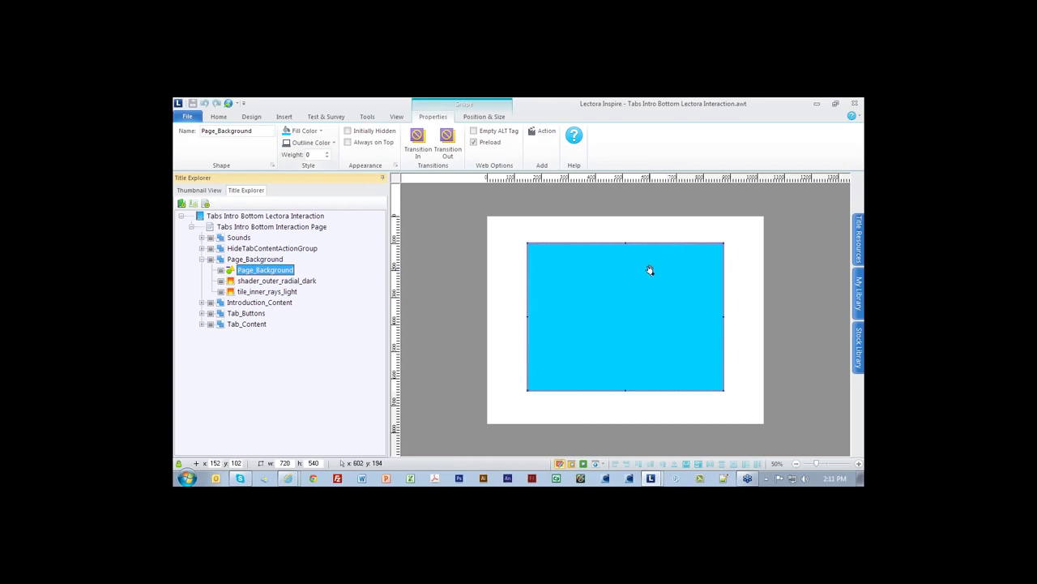
{"action": "left_click", "coordinate": [794, 291]}
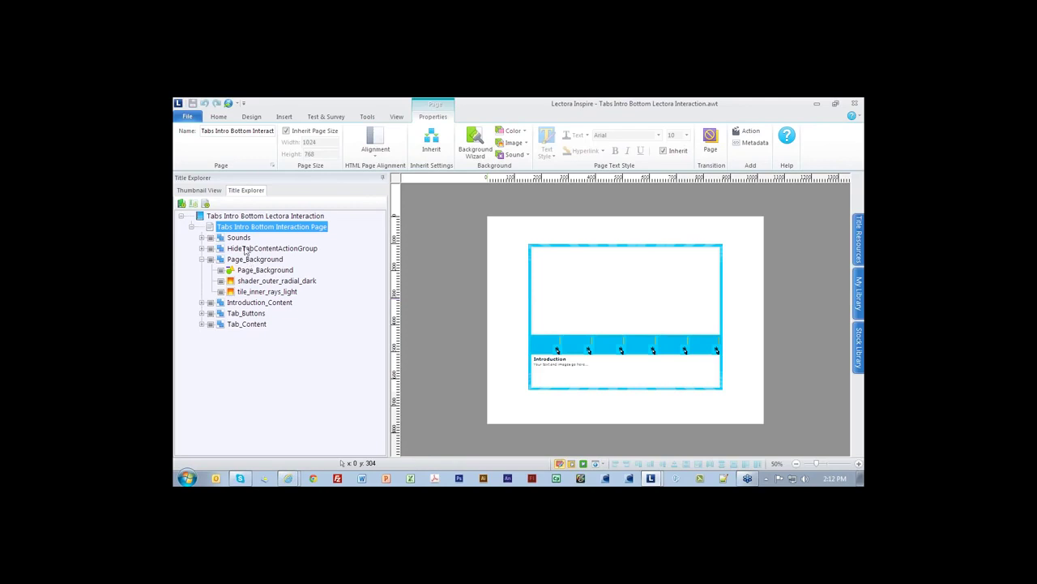
{"action": "left_click", "coordinate": [202, 260]}
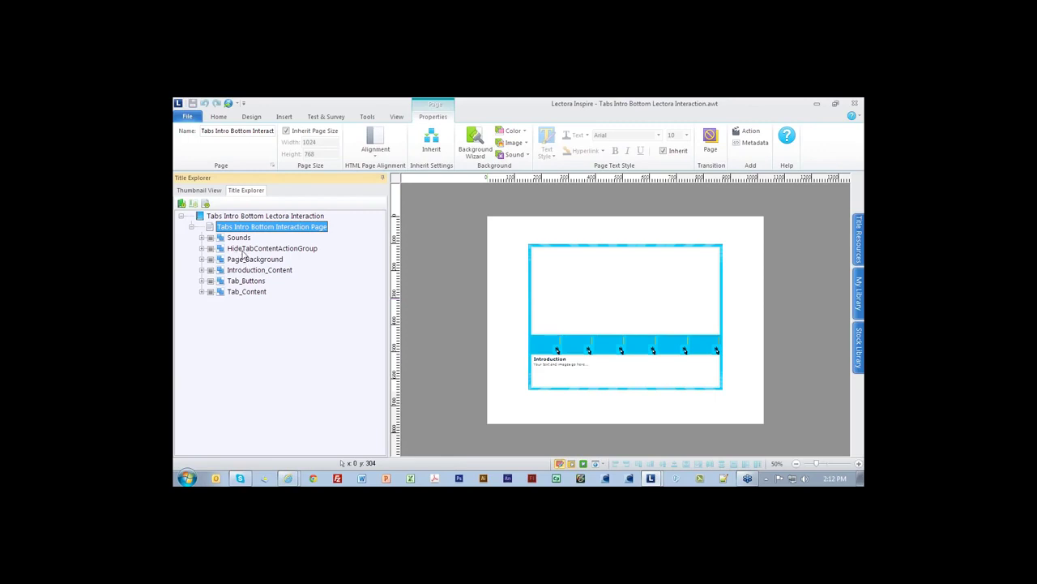
Step: Examine the contents of the Sounds, HideTabContentActionGroup and Page_Background groups, and select the click sound
{"action": "left_click", "coordinate": [202, 238]}
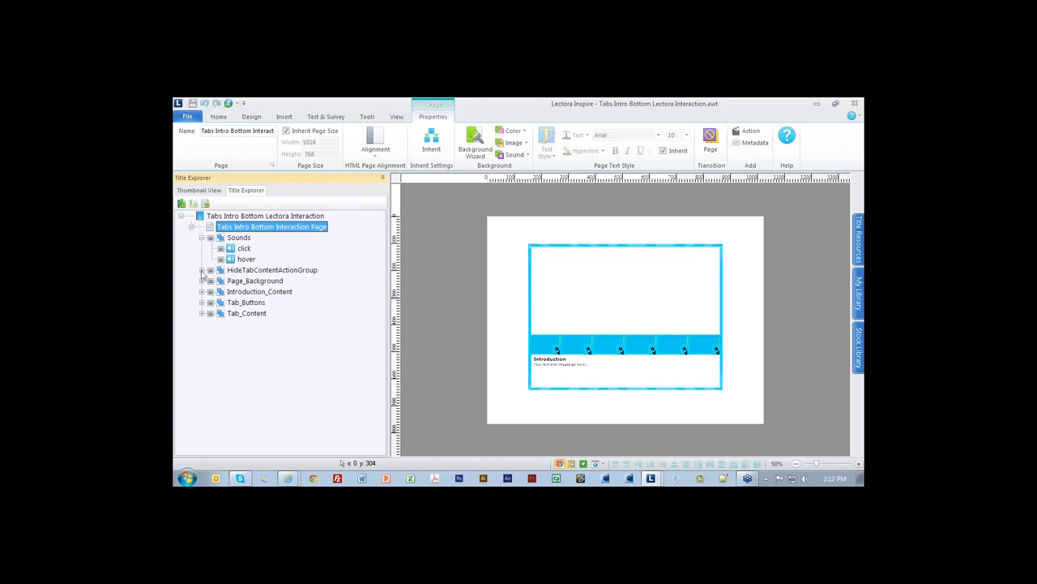
{"action": "left_click", "coordinate": [202, 270]}
{"action": "left_click", "coordinate": [202, 346]}
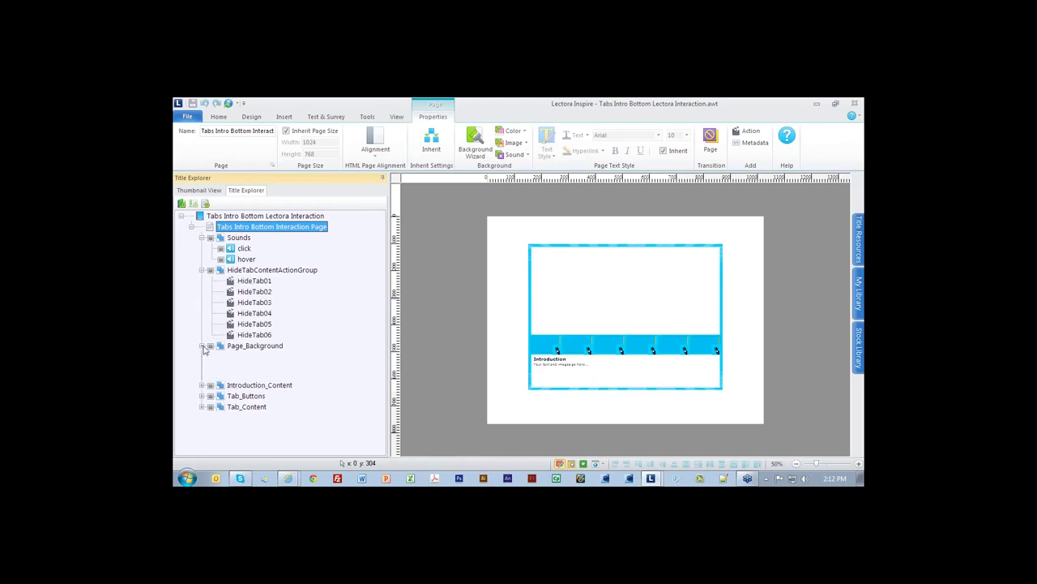
{"action": "left_click", "coordinate": [254, 347]}
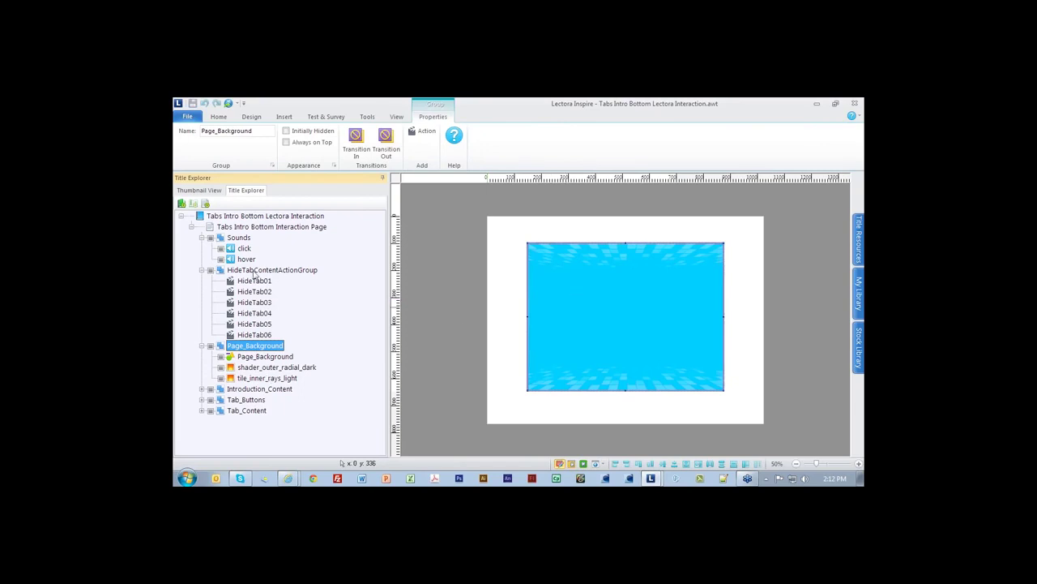
{"action": "left_click", "coordinate": [254, 272]}
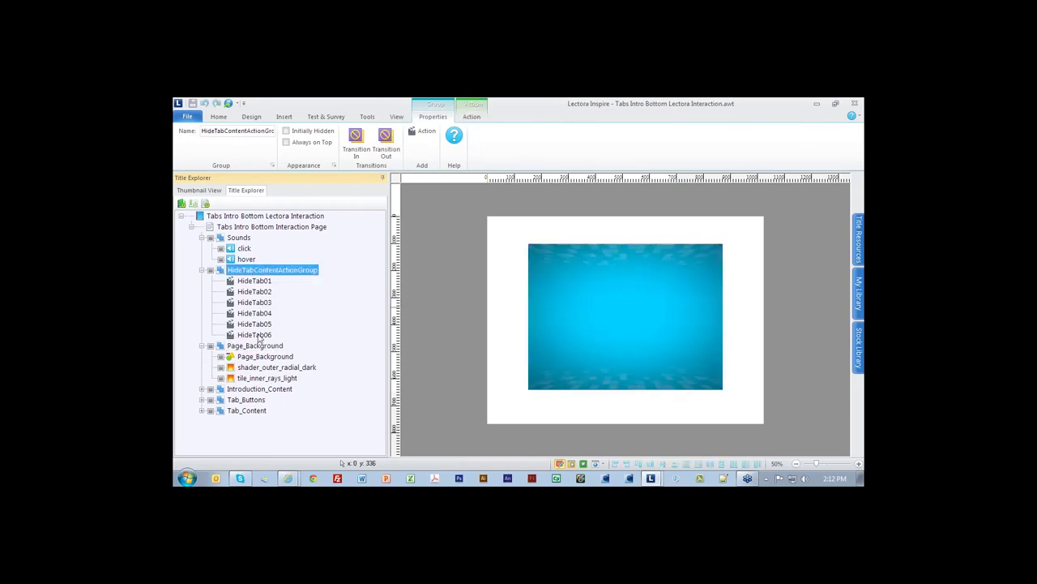
{"action": "left_click", "coordinate": [201, 271]}
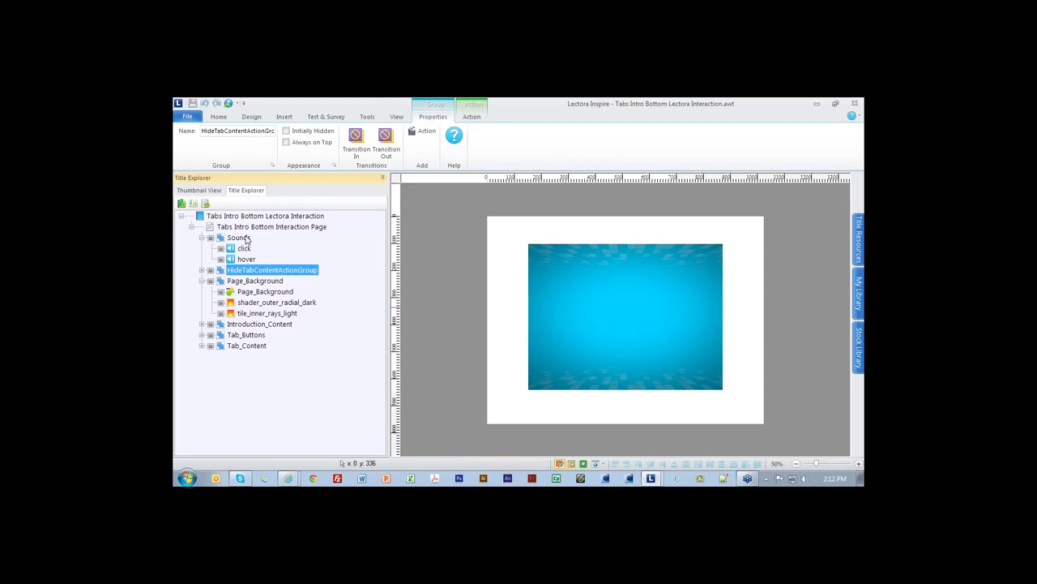
{"action": "left_click", "coordinate": [246, 238]}
{"action": "left_click", "coordinate": [244, 248]}
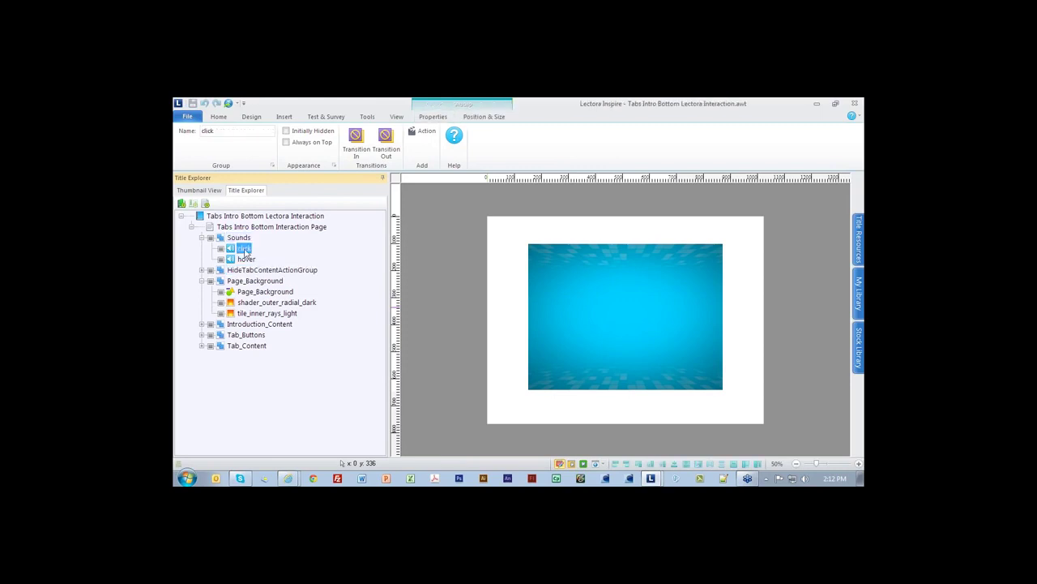
Step: Collapse the Sounds group and list the contents of the Page_Background group again
{"action": "left_click", "coordinate": [201, 238]}
{"action": "left_click", "coordinate": [256, 259]}
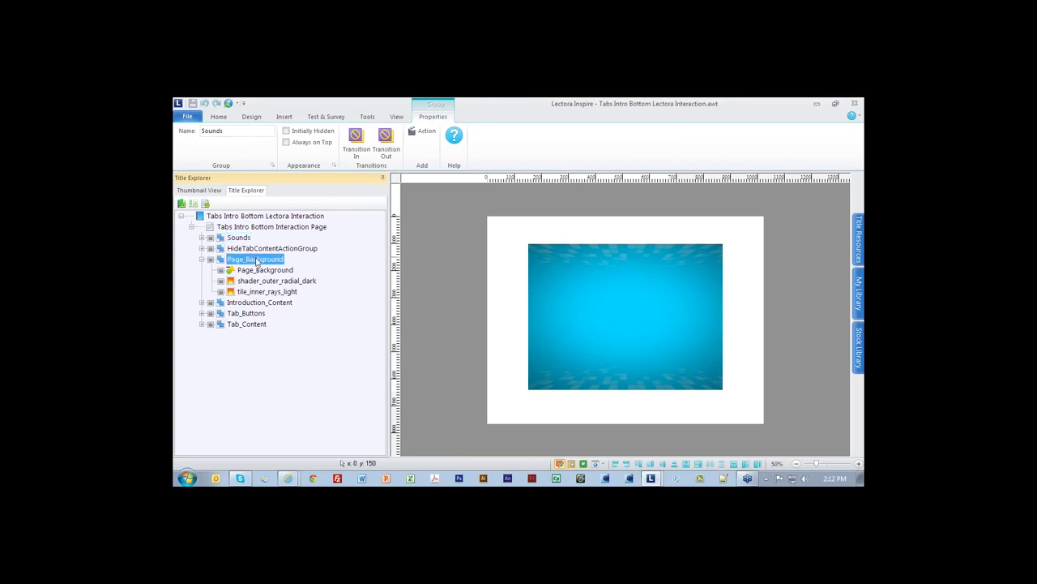
{"action": "left_click", "coordinate": [202, 259]}
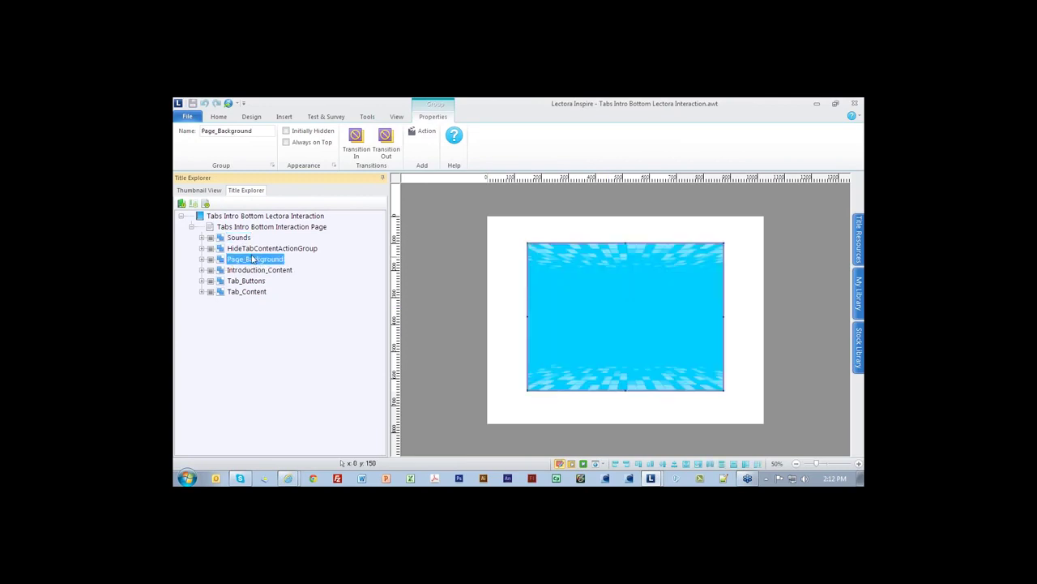
{"action": "left_click", "coordinate": [202, 260]}
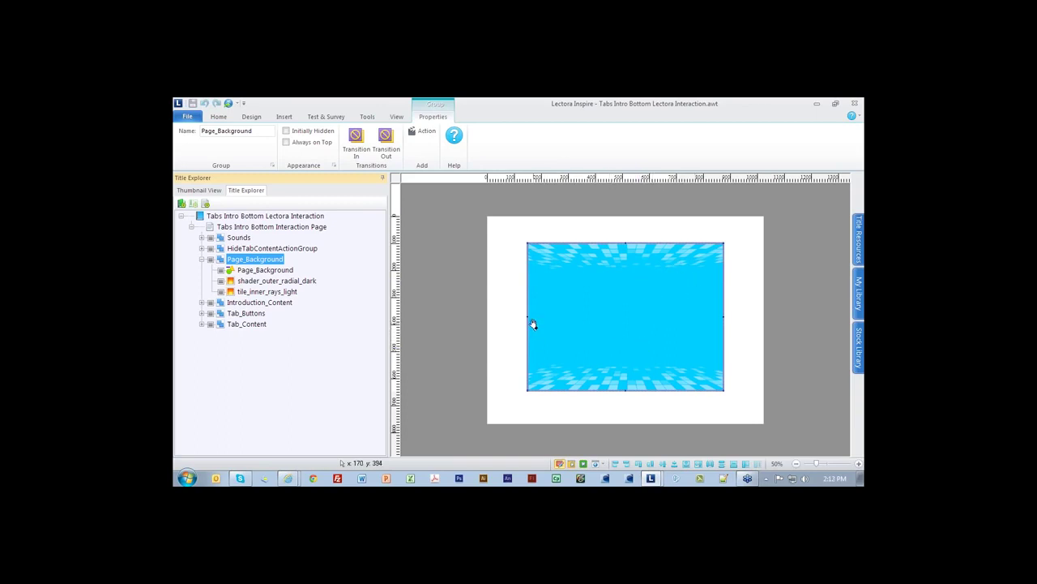
Step: Hide the shader_outer_radial_dark and tile_inner_rays_light images and view the fill colour choices for the Page_Background shape
{"action": "left_click", "coordinate": [221, 281]}
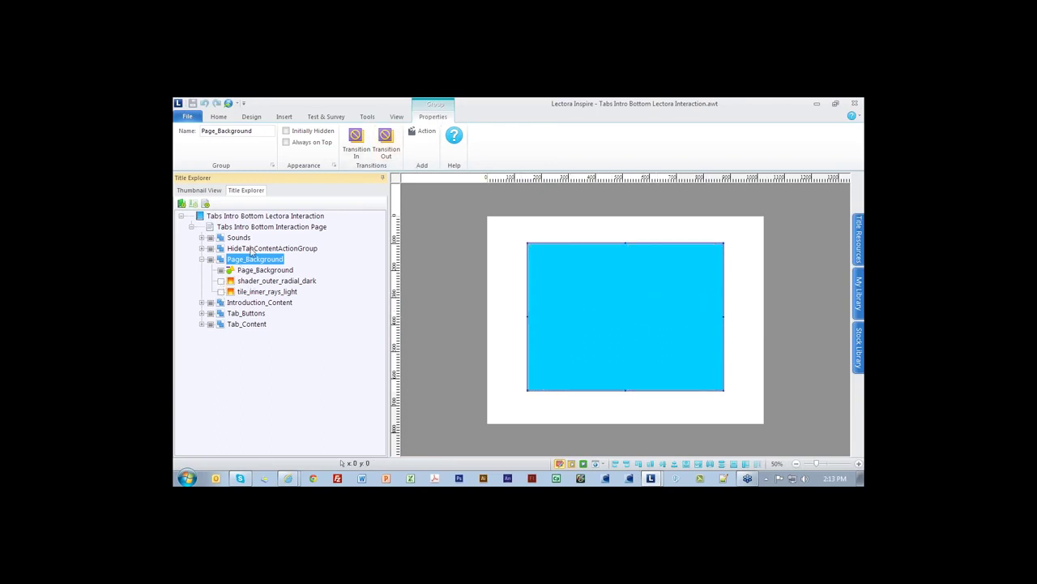
{"action": "left_click", "coordinate": [252, 272]}
{"action": "left_click", "coordinate": [251, 272]}
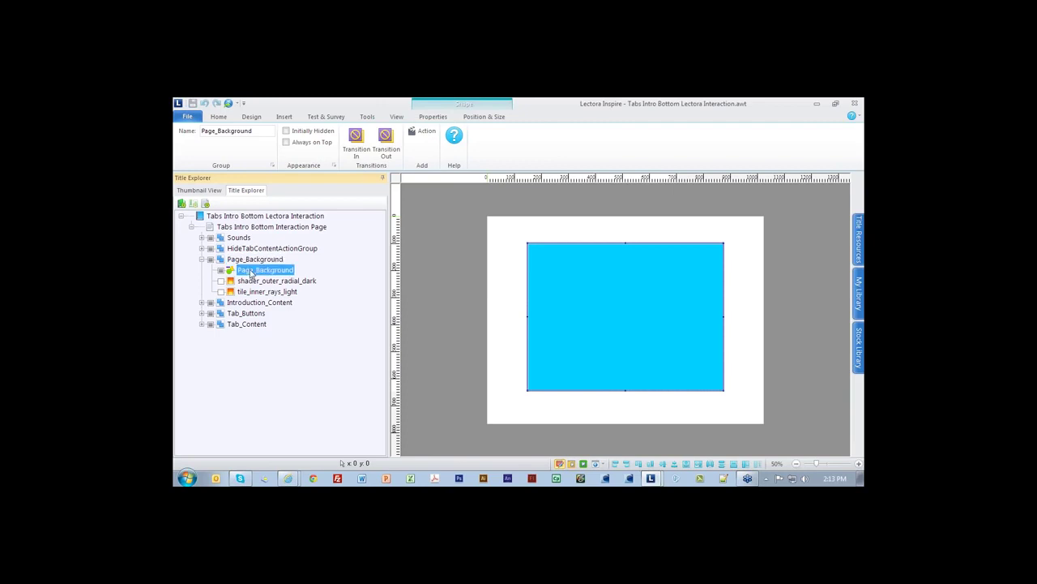
{"action": "left_click", "coordinate": [313, 132]}
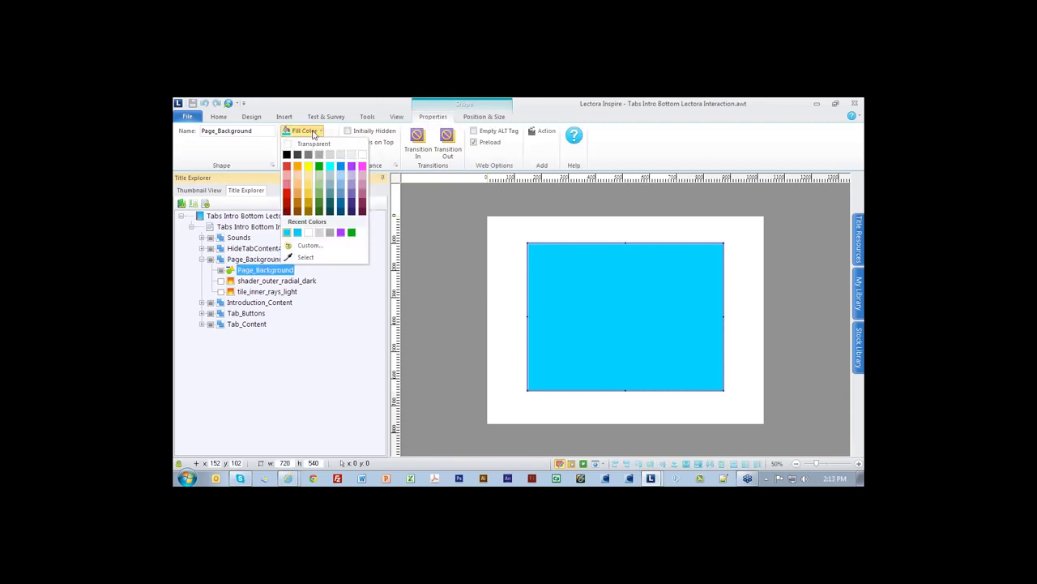
{"action": "left_click", "coordinate": [313, 135]}
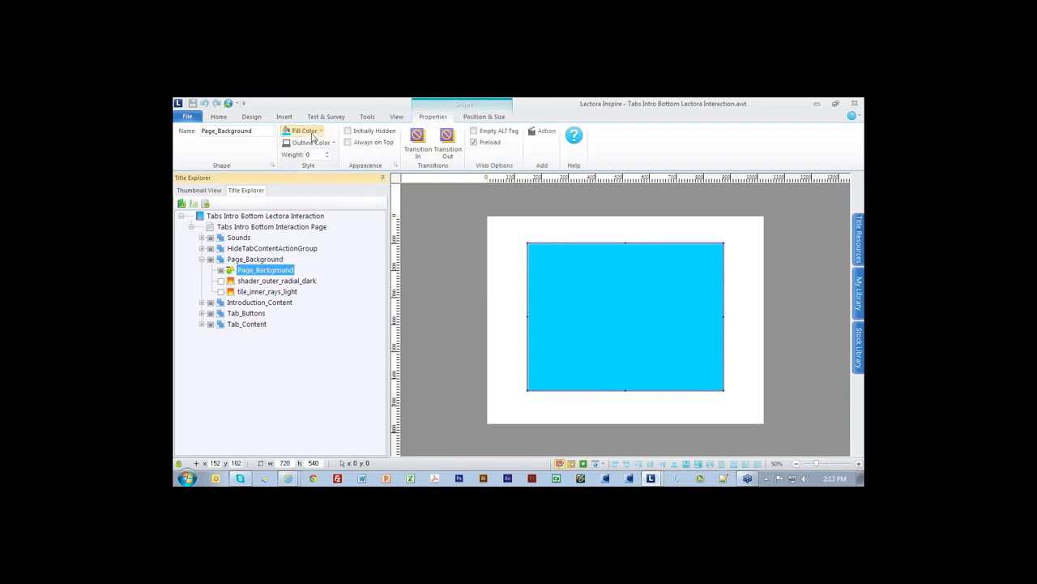
Step: View shader_outer_radial_dark over the Page_Background shape and on its own, and redisplay all three background layers with tile_inner_rays_light selected
{"action": "left_click", "coordinate": [280, 282]}
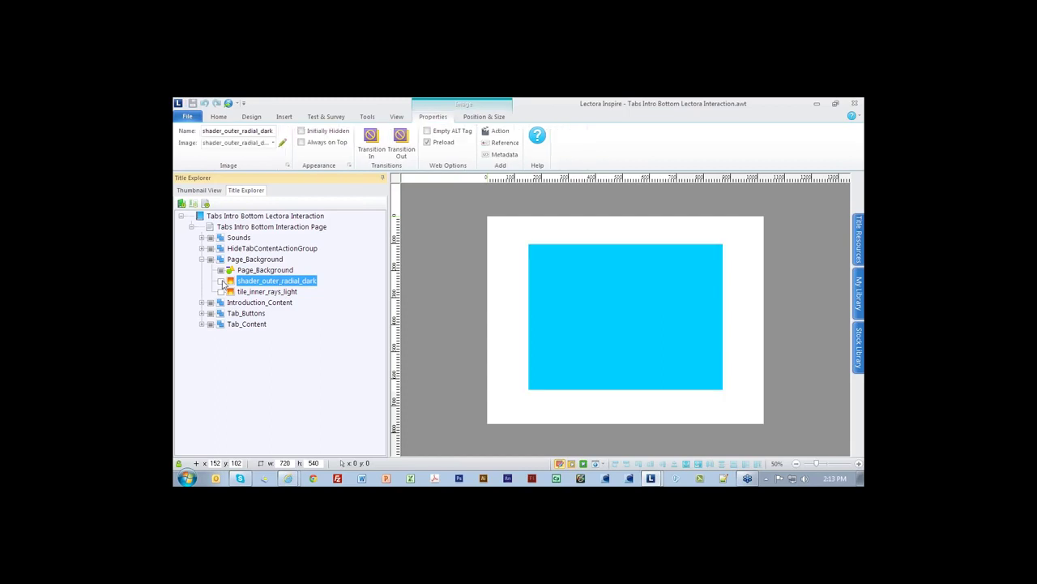
{"action": "left_click", "coordinate": [221, 281]}
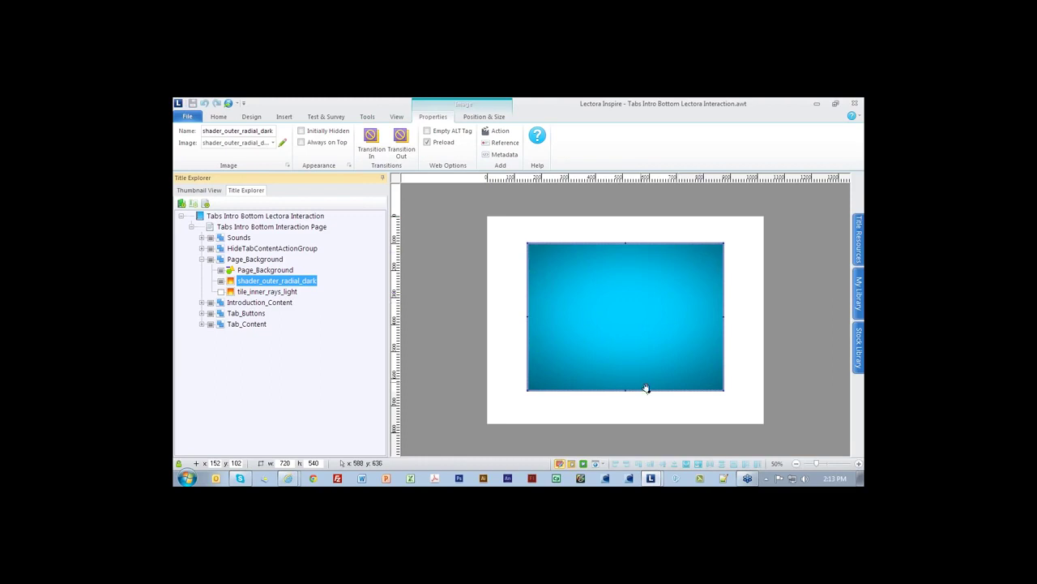
{"action": "left_click", "coordinate": [221, 270]}
{"action": "left_click", "coordinate": [202, 324]}
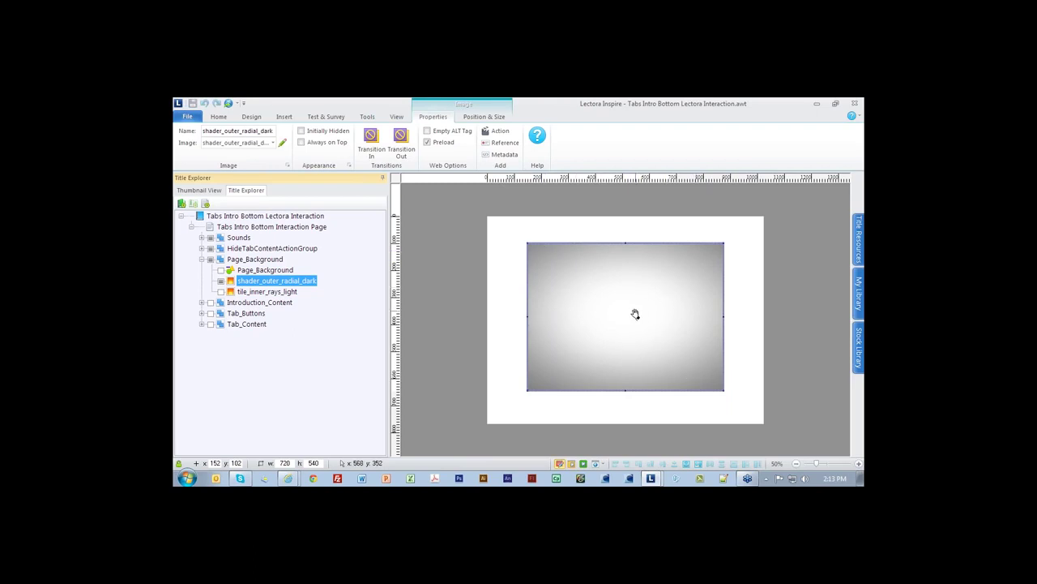
{"action": "left_click", "coordinate": [257, 293]}
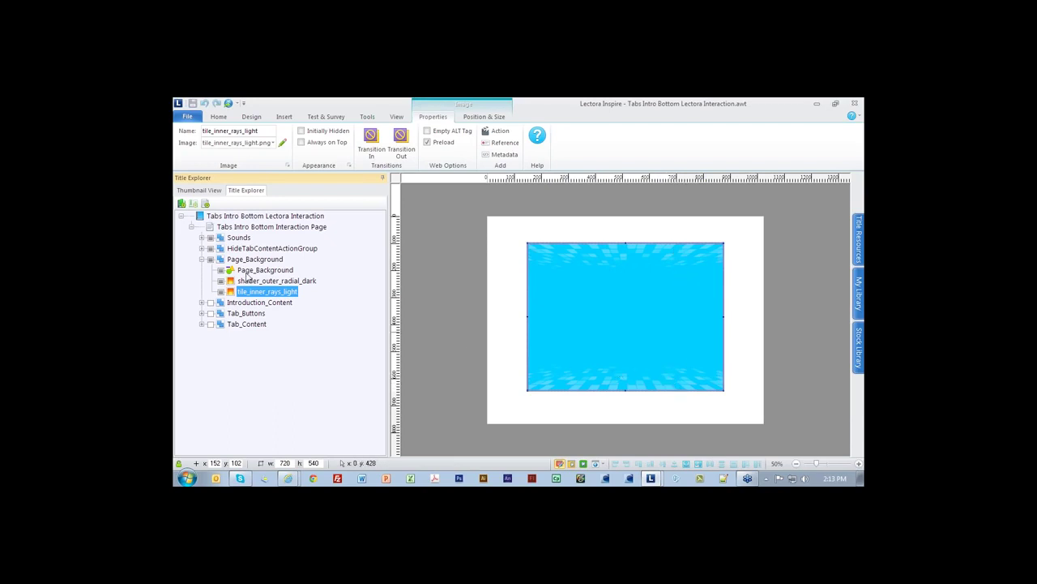
Step: Set the Page_Background shape's fill colour to dark green and view it beneath the shader and tile images
{"action": "left_click", "coordinate": [258, 270]}
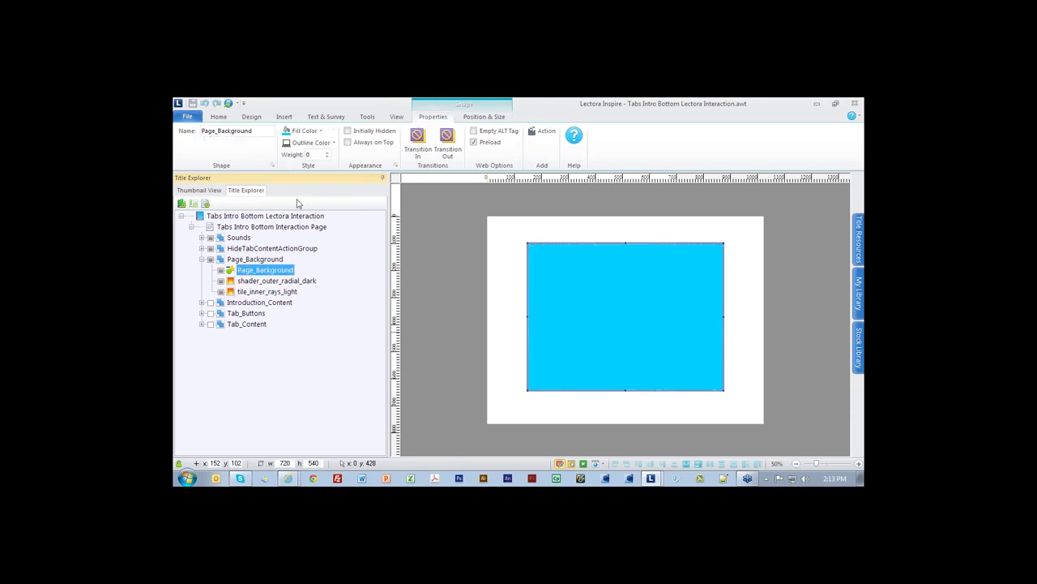
{"action": "left_click", "coordinate": [268, 291]}
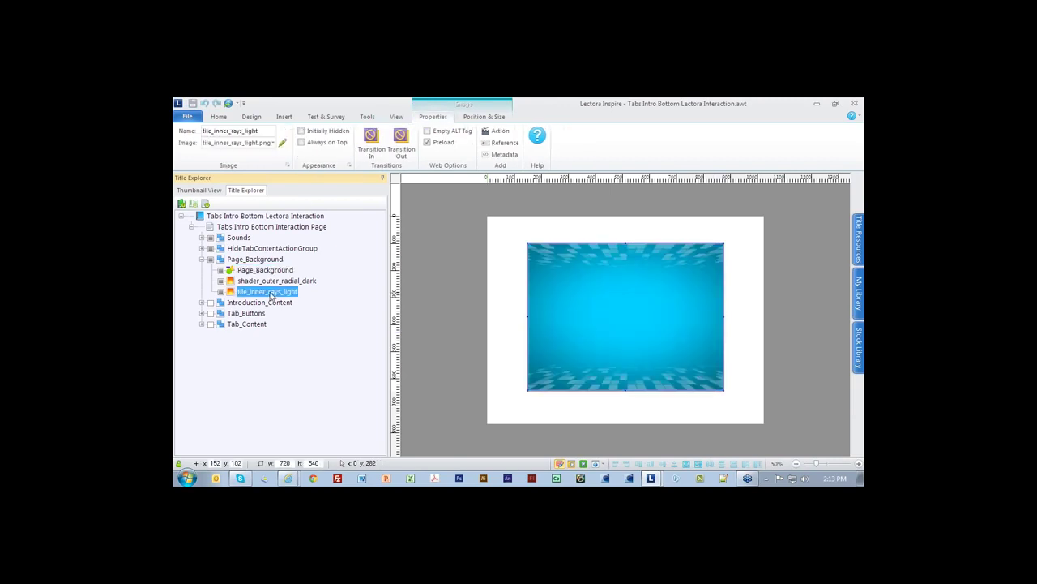
{"action": "left_click", "coordinate": [263, 269]}
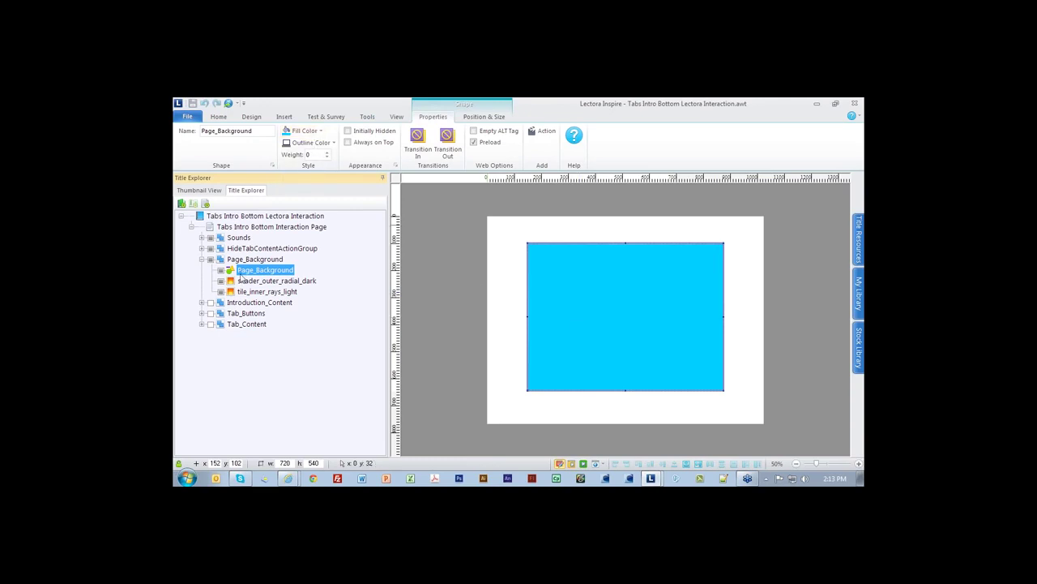
{"action": "left_click", "coordinate": [304, 131]}
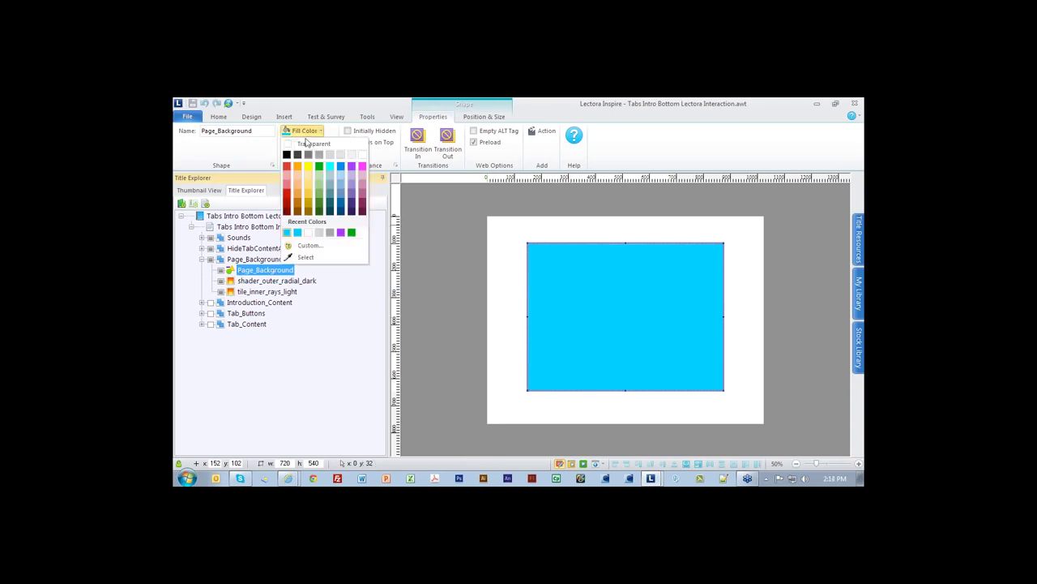
{"action": "left_click", "coordinate": [319, 205]}
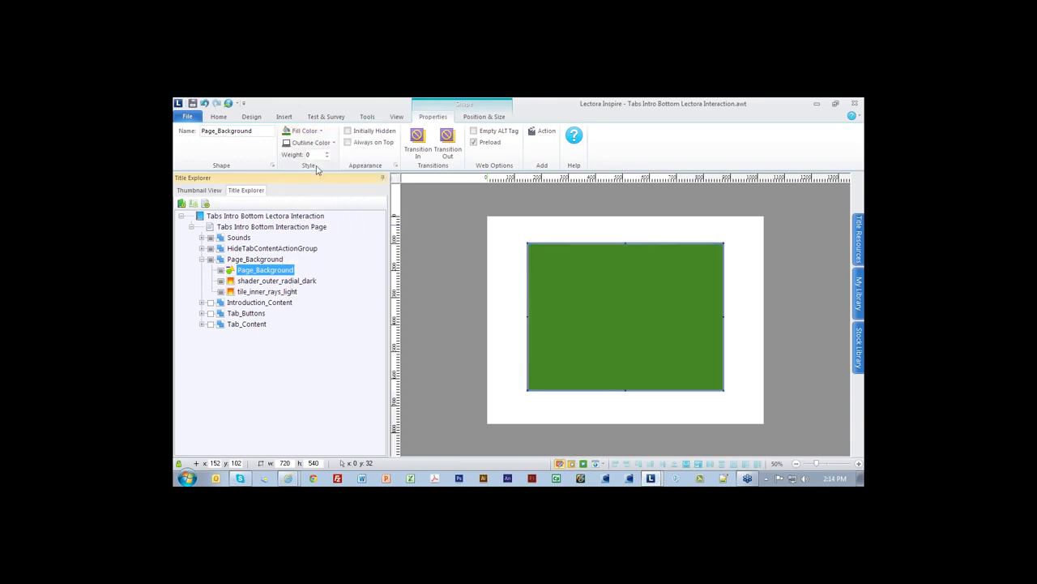
{"action": "left_click", "coordinate": [268, 292]}
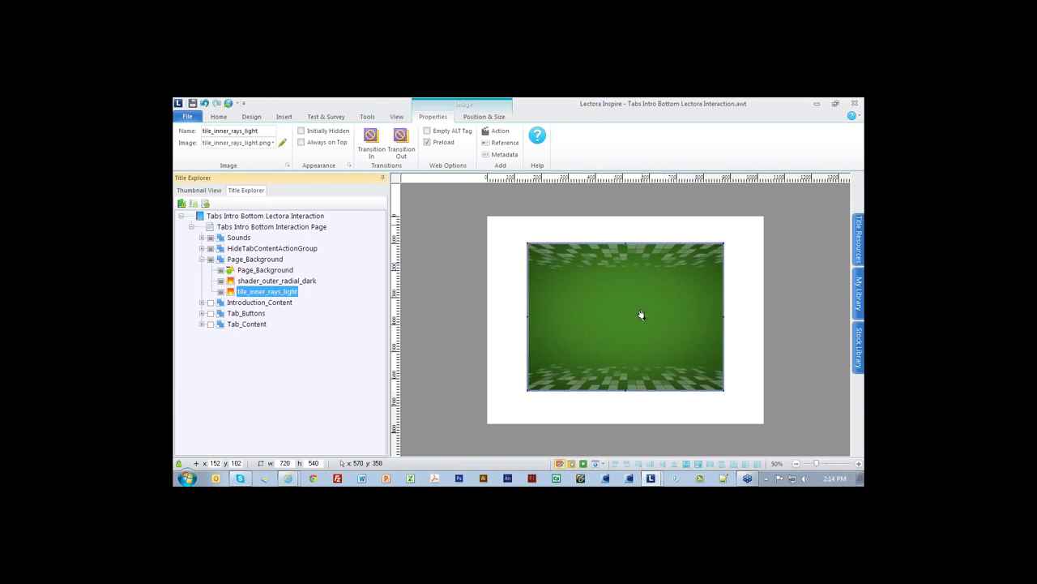
Step: Examine how the Page_Background shape, shader_outer_radial_dark and tile_inner_rays_light layers build up the green background
{"action": "left_click", "coordinate": [281, 272]}
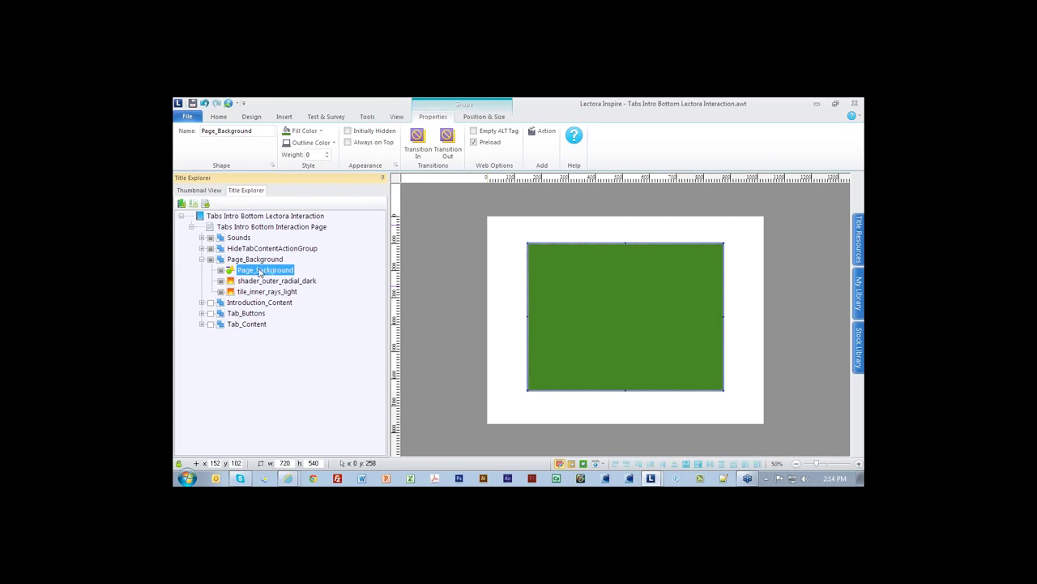
{"action": "left_click", "coordinate": [256, 281]}
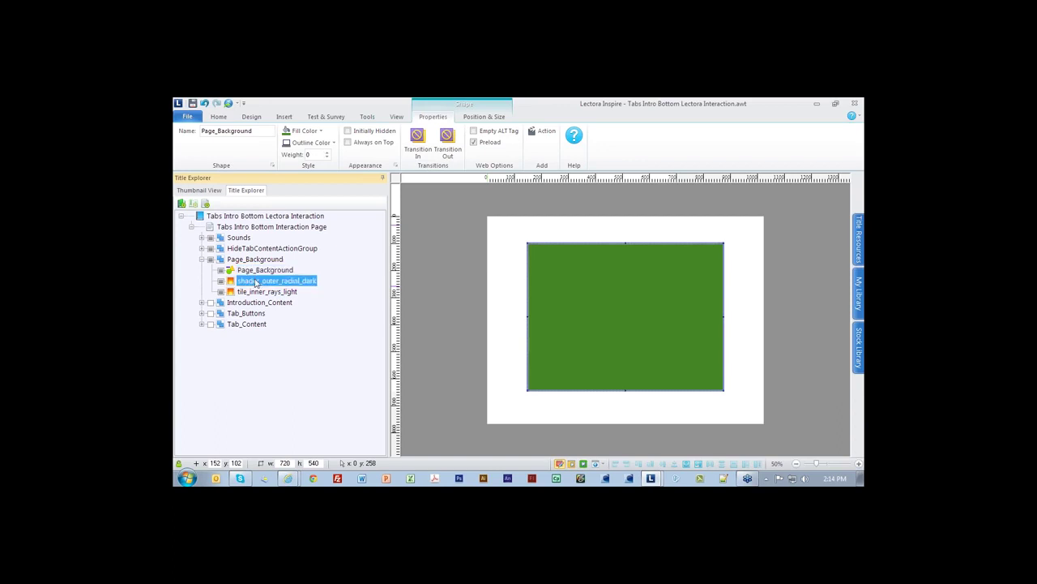
{"action": "left_click", "coordinate": [257, 292]}
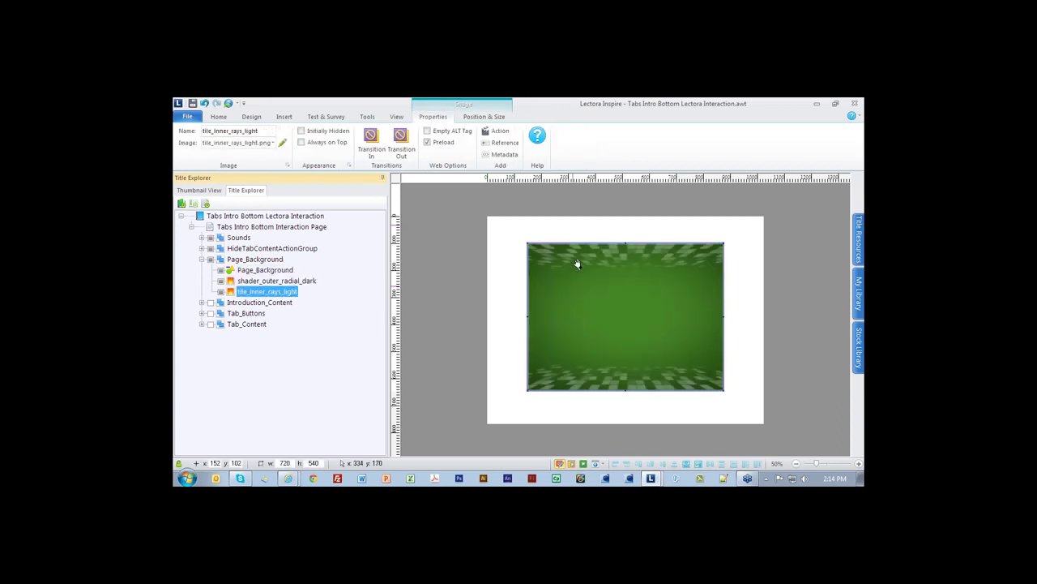
{"action": "left_click", "coordinate": [274, 271]}
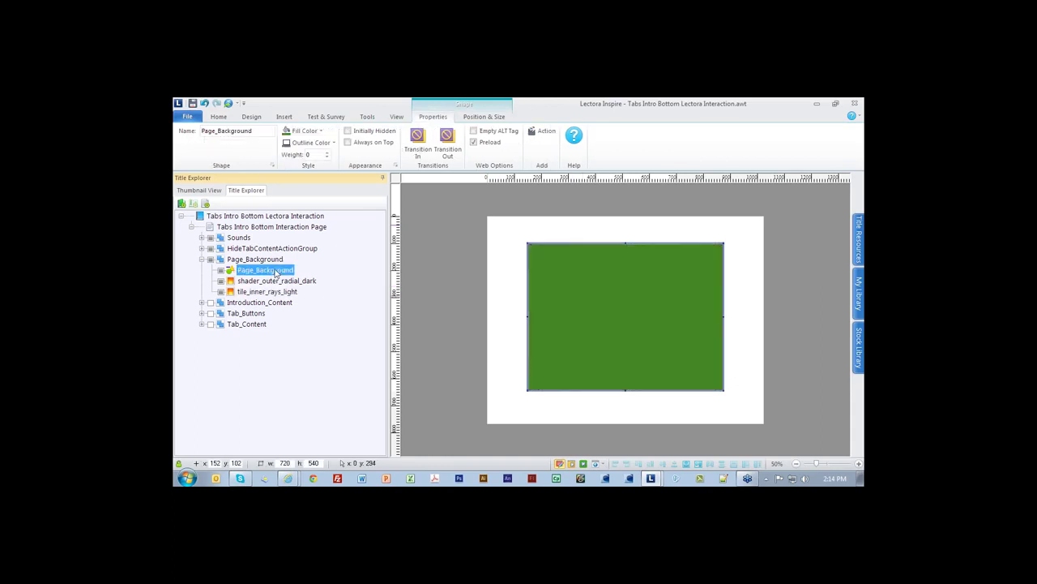
{"action": "left_click", "coordinate": [276, 282]}
{"action": "left_click", "coordinate": [277, 292]}
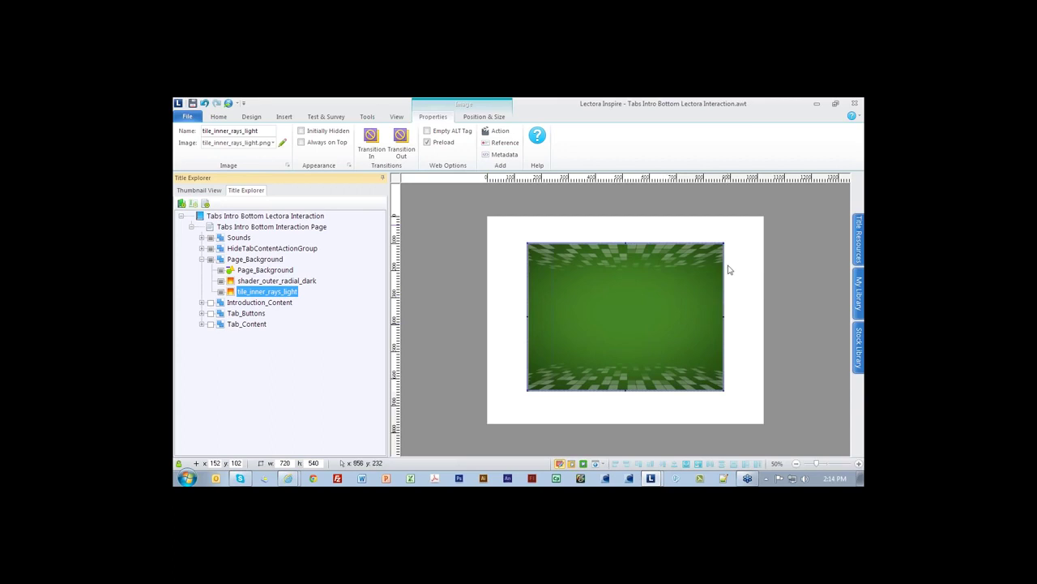
Step: Change the Page_Background shape's fill colour to blue and view it with the overlay images
{"action": "left_click", "coordinate": [272, 270]}
{"action": "left_click", "coordinate": [305, 131]}
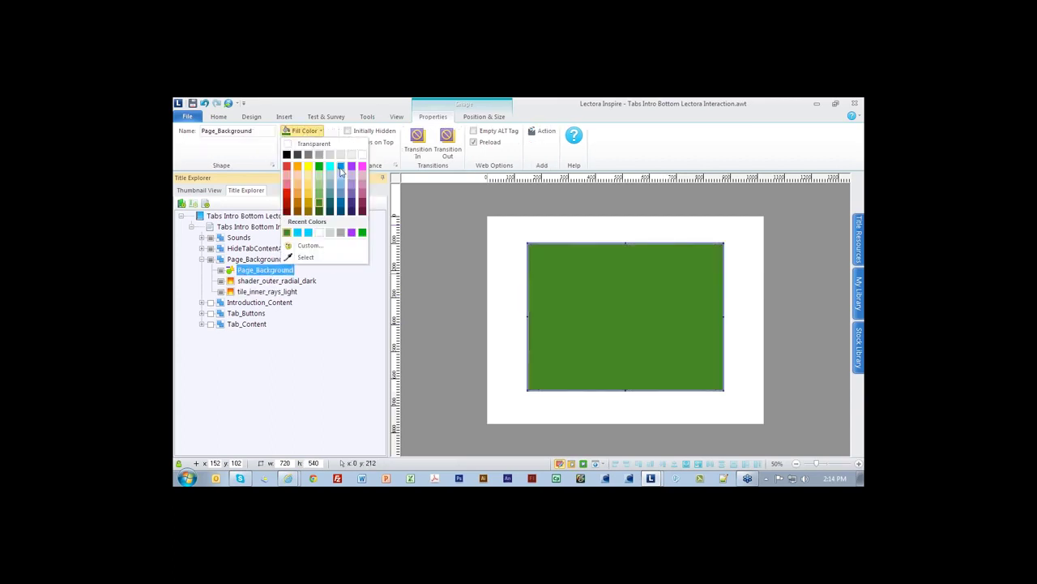
{"action": "left_click", "coordinate": [341, 167]}
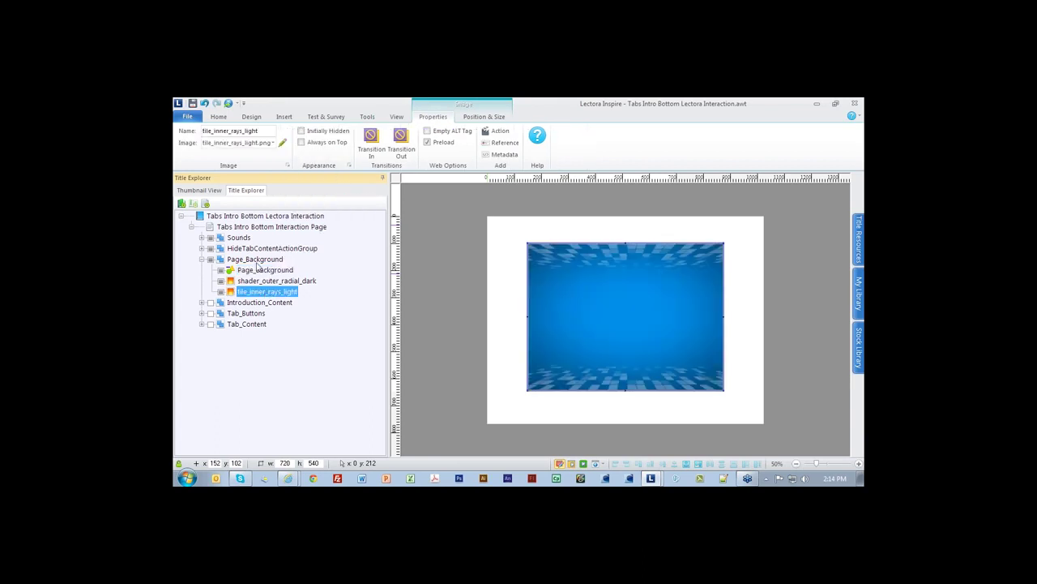
Step: Change the Page_Background shape's fill colour to purple and view it with the overlay images
{"action": "left_click", "coordinate": [305, 130]}
{"action": "left_click", "coordinate": [351, 154]}
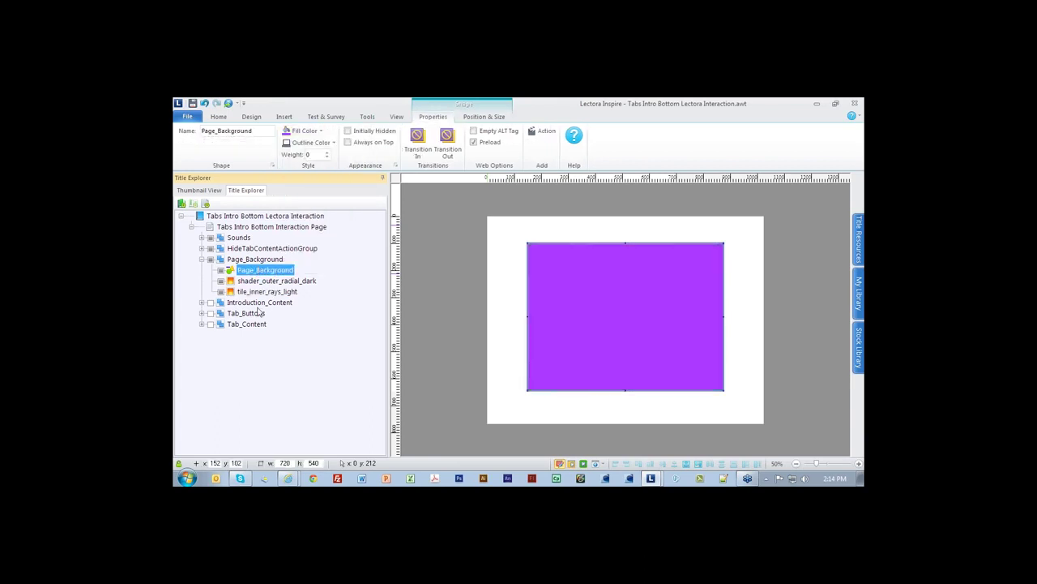
{"action": "left_click", "coordinate": [265, 293]}
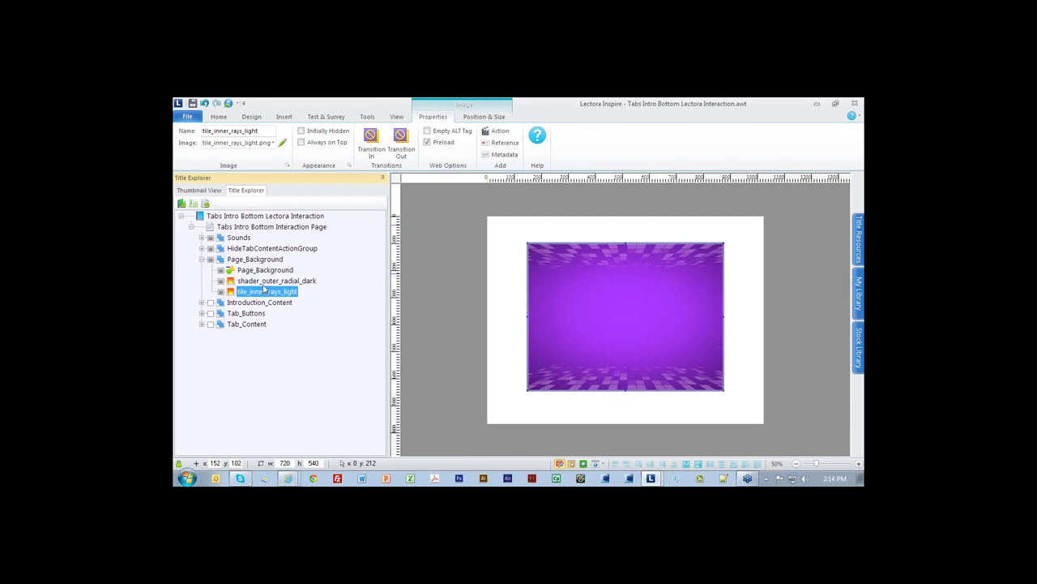
Step: Save the Page_Background group as a library object named Purple_Page_Background
{"action": "left_click", "coordinate": [203, 259]}
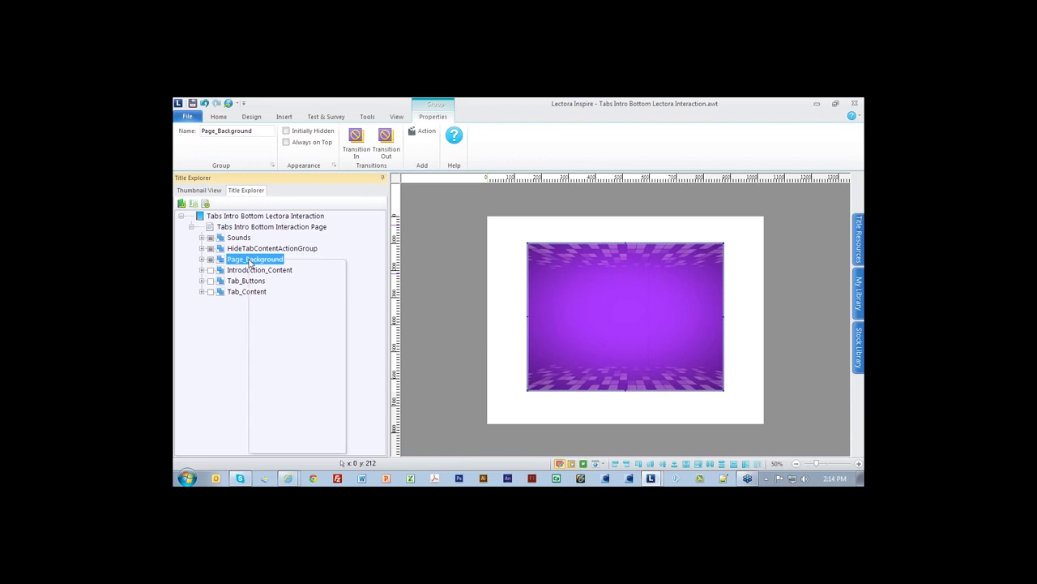
{"action": "right_click", "coordinate": [250, 263]}
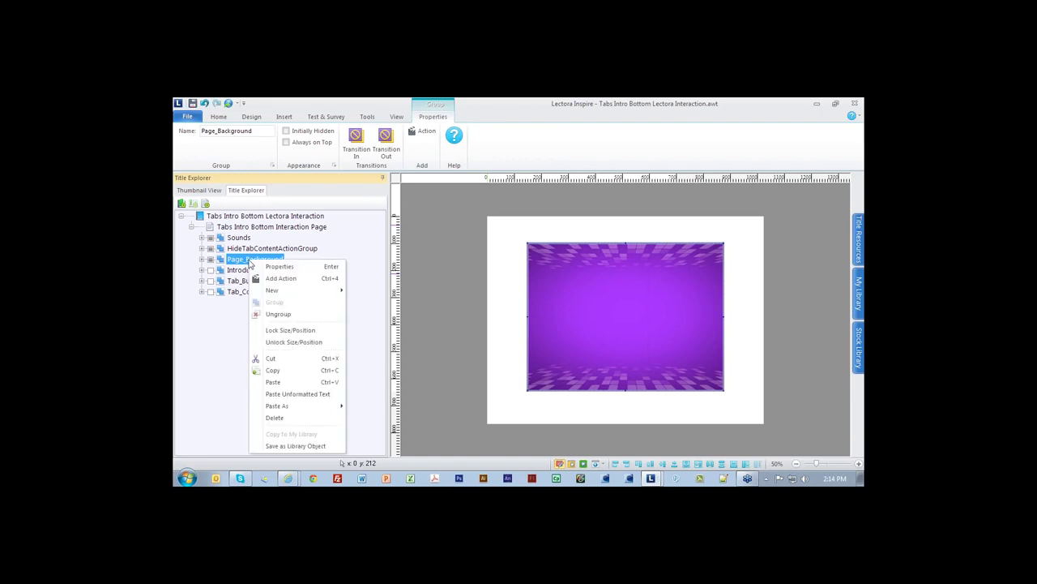
{"action": "left_click", "coordinate": [308, 445]}
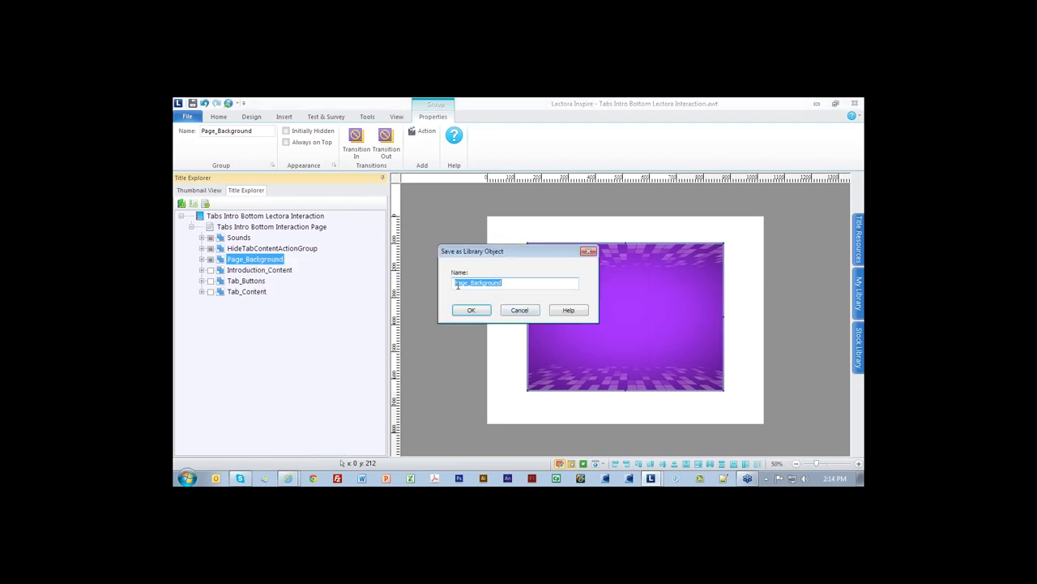
{"action": "left_click", "coordinate": [458, 285]}
{"action": "type", "text": "Purple_"}
{"action": "left_click", "coordinate": [467, 309]}
Step: Review the purple background's layers, locate Purple_Page_Background in My Library's Library Objects, and collapse the Page_Background group
{"action": "left_click", "coordinate": [202, 259]}
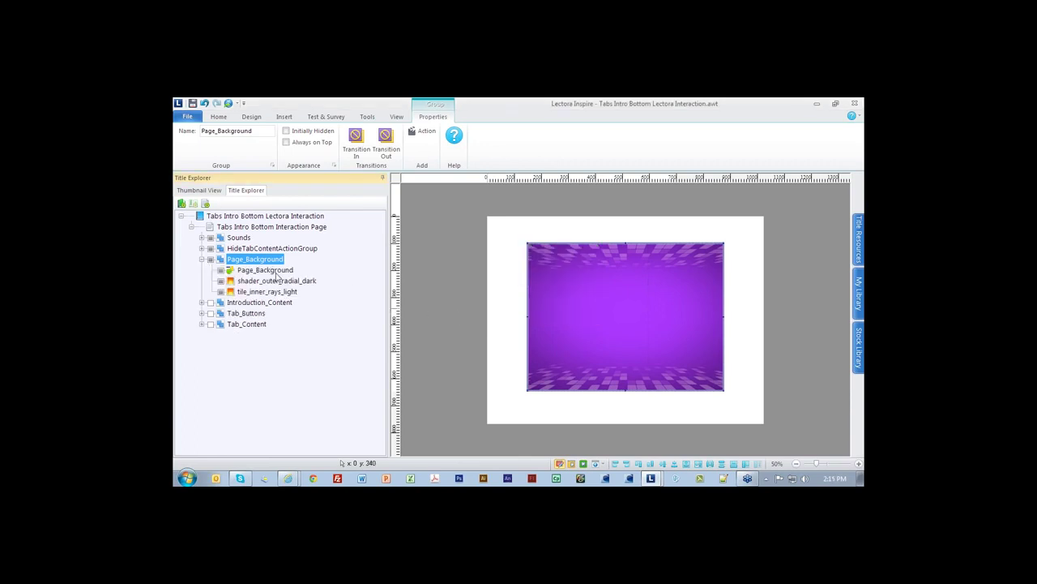
{"action": "left_click", "coordinate": [276, 281]}
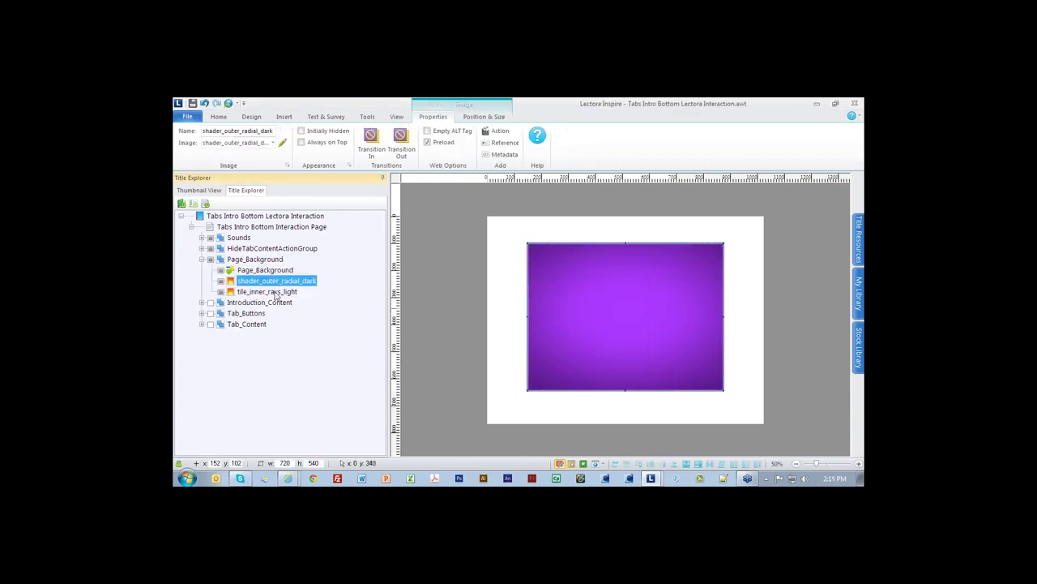
{"action": "left_click", "coordinate": [275, 292]}
{"action": "left_click", "coordinate": [858, 294]}
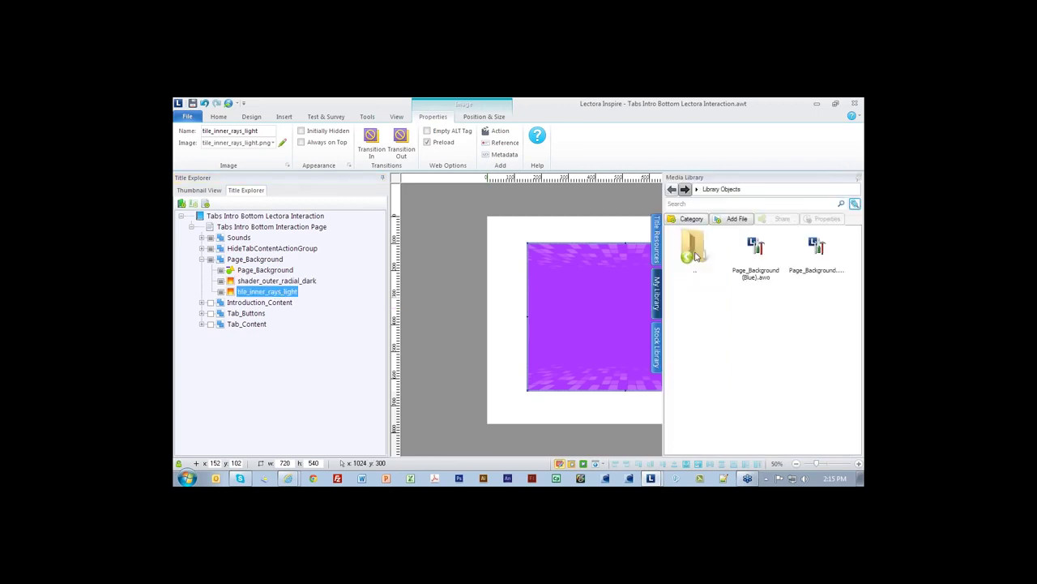
{"action": "left_click", "coordinate": [695, 307]}
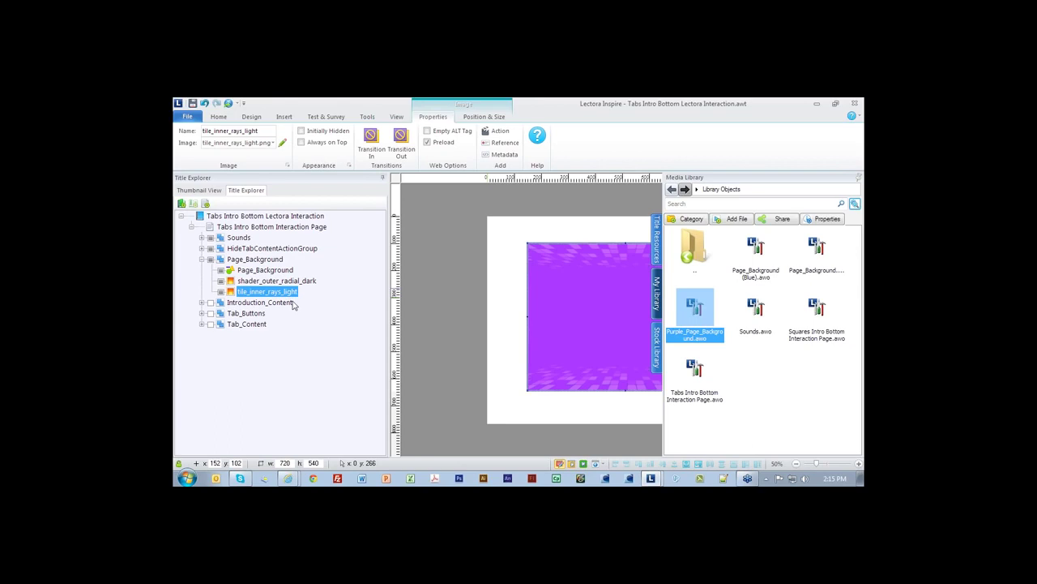
{"action": "left_click", "coordinate": [859, 292]}
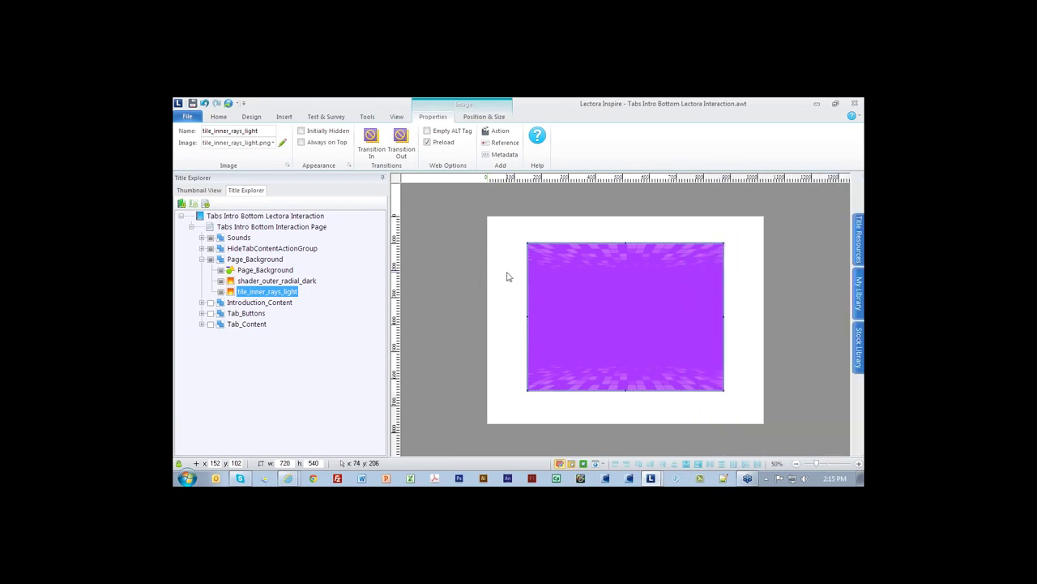
{"action": "left_click", "coordinate": [203, 259]}
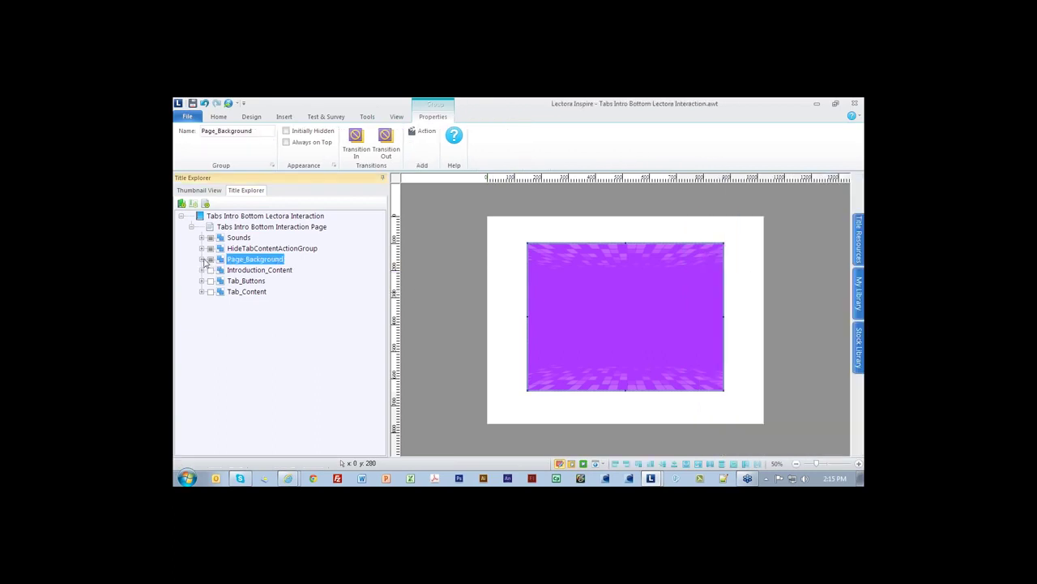
Step: Inspect the Page_Background shape's fill colour option, and collapse its group
{"action": "left_click", "coordinate": [202, 260]}
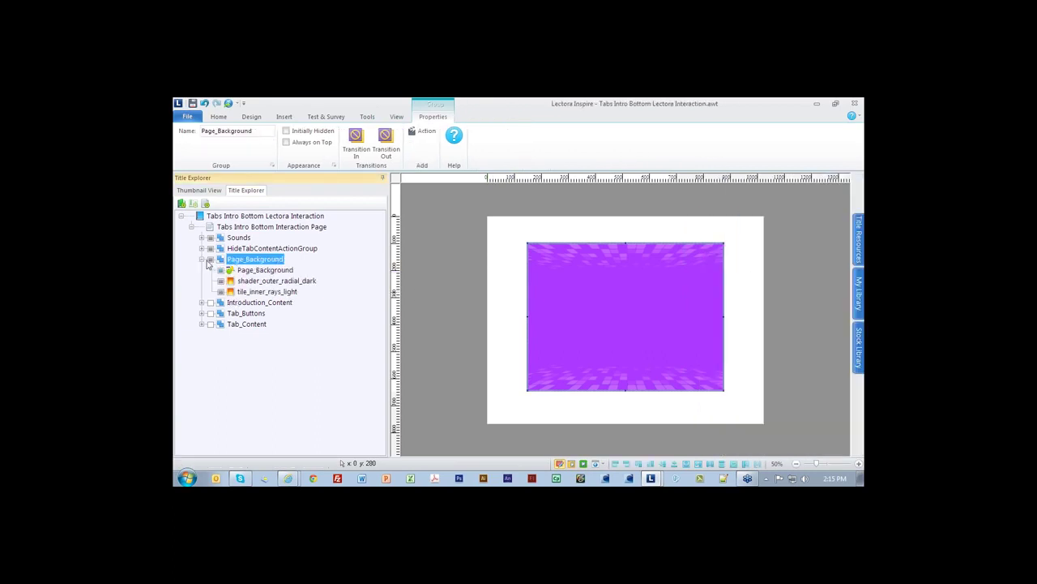
{"action": "left_click", "coordinate": [245, 270]}
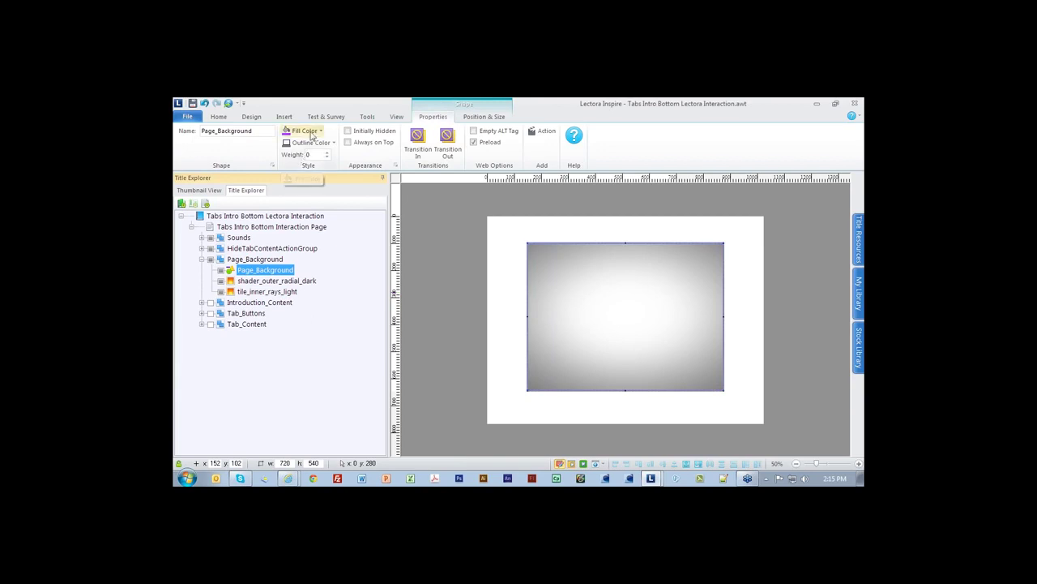
{"action": "left_click", "coordinate": [203, 260]}
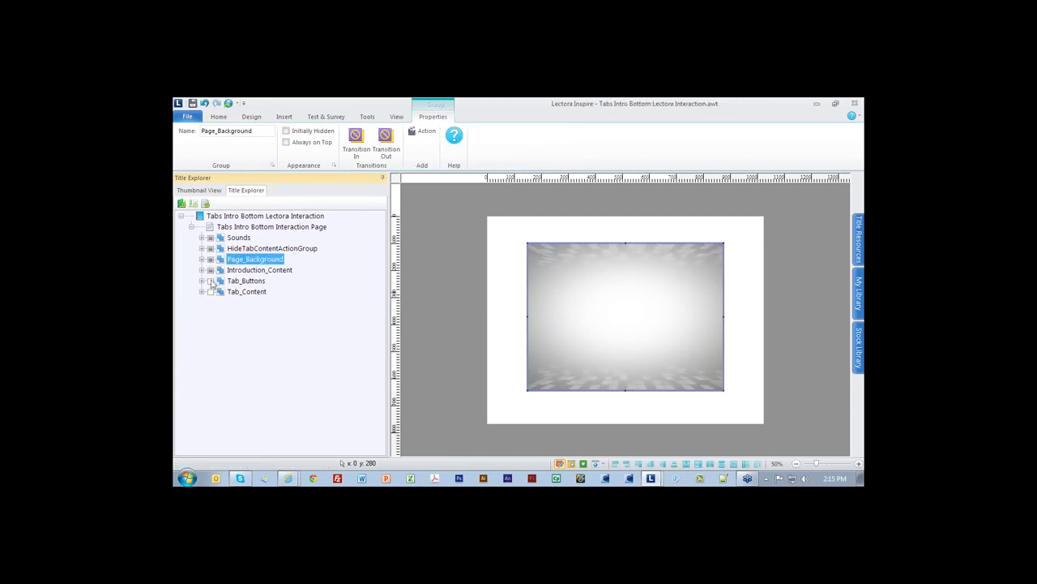
Step: Show the Tab_Buttons and Tab_Content groups on the page at 75% zoom
{"action": "left_click", "coordinate": [237, 282]}
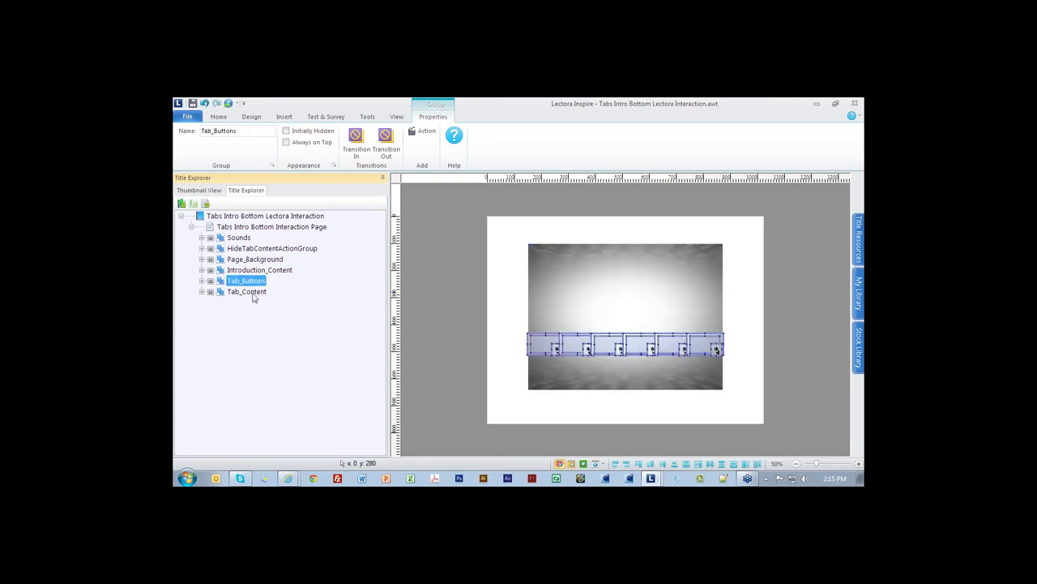
{"action": "left_click", "coordinate": [247, 292]}
{"action": "left_click", "coordinate": [776, 463]}
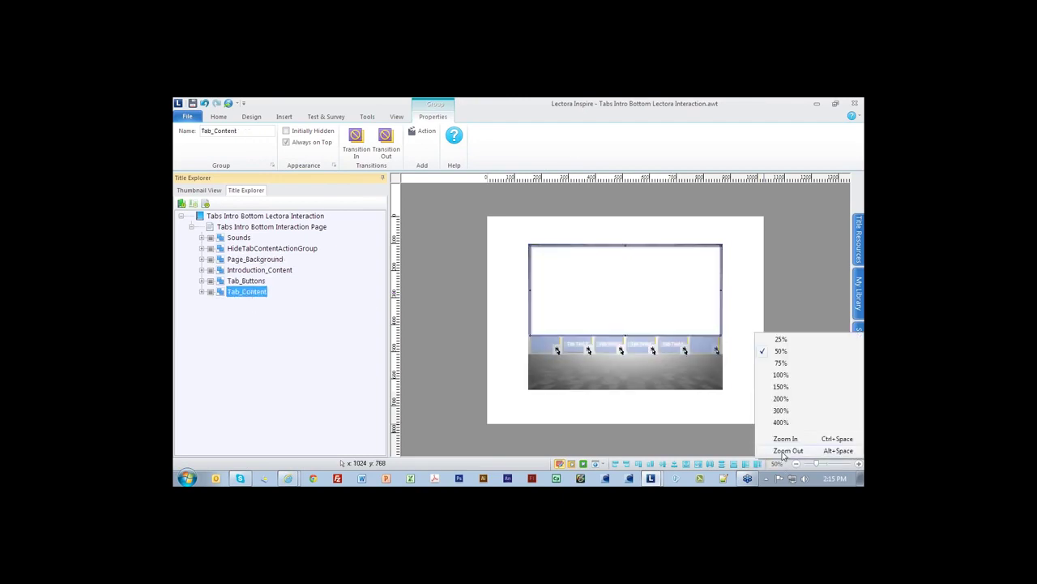
{"action": "left_click", "coordinate": [781, 363]}
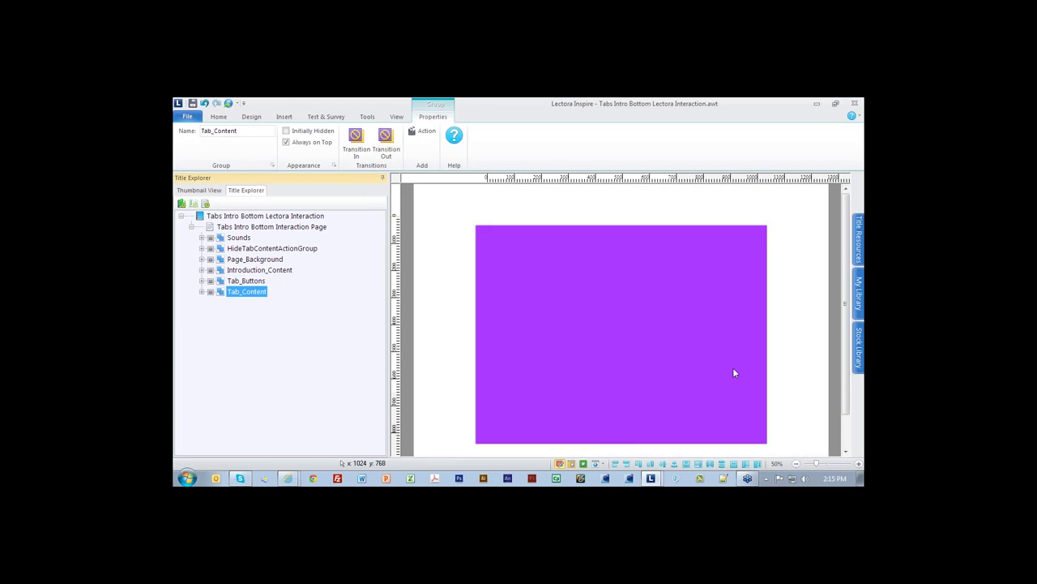
Step: Expand Tab01_Button within Tab_Buttons and examine its graphics, text and transparent button objects
{"action": "left_click", "coordinate": [202, 280]}
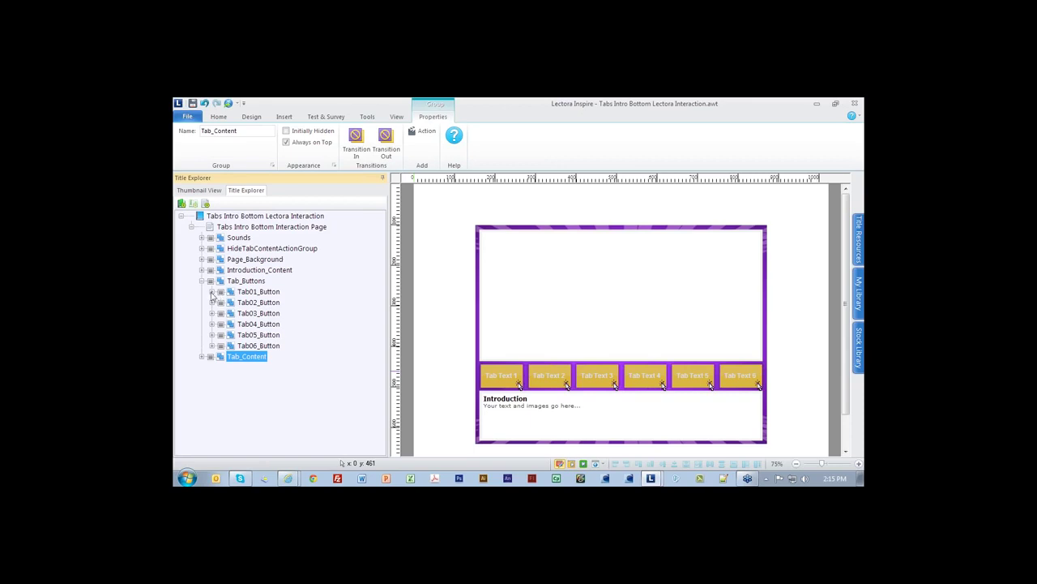
{"action": "left_click", "coordinate": [212, 291]}
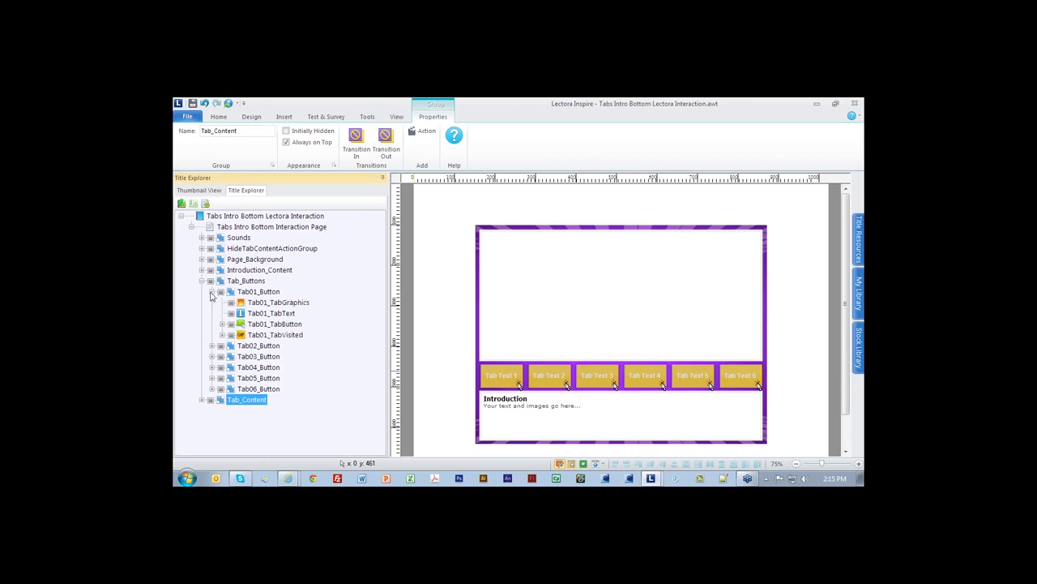
{"action": "left_click", "coordinate": [278, 303]}
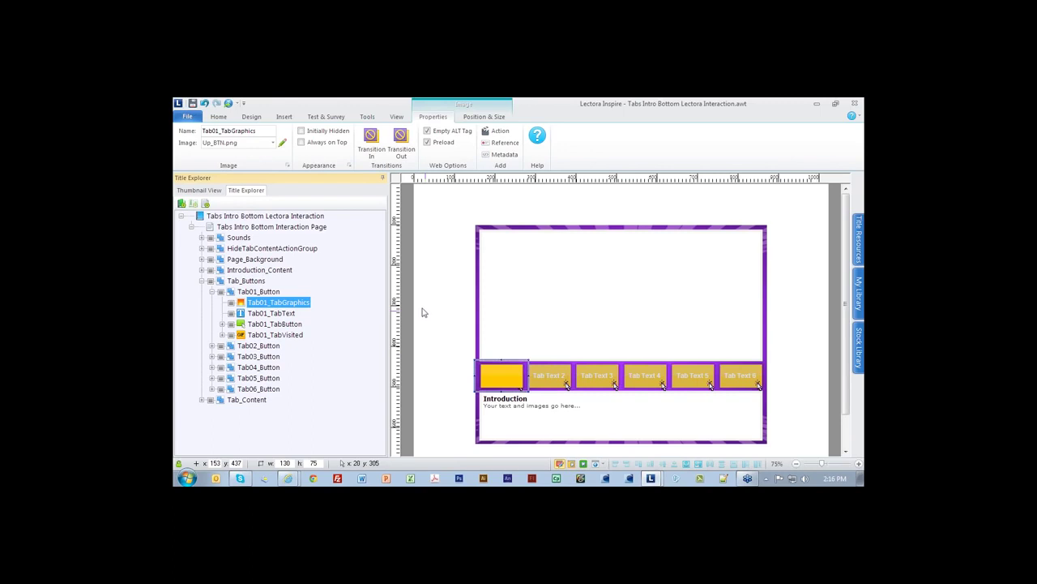
{"action": "left_click", "coordinate": [275, 315]}
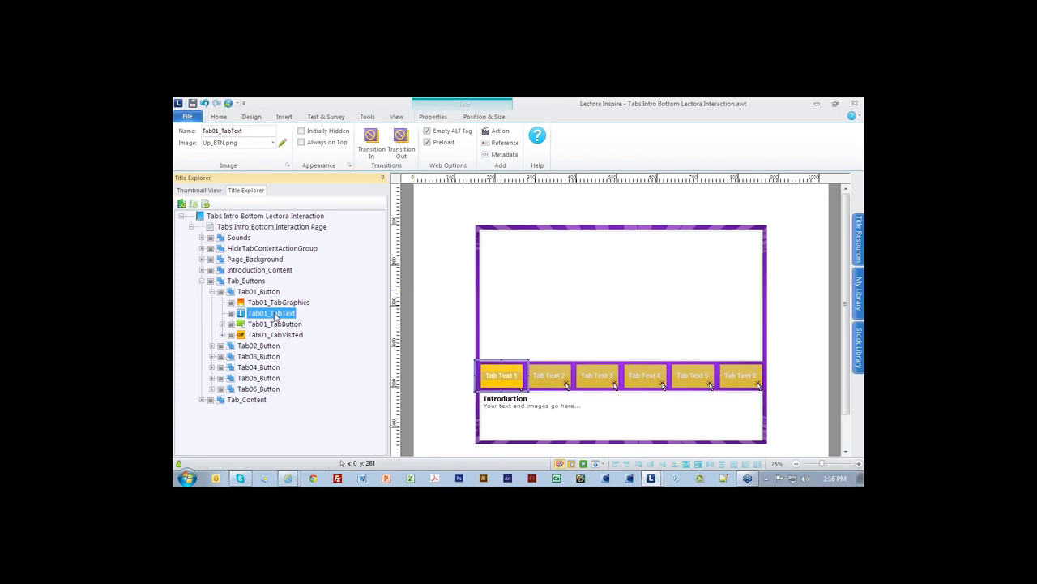
{"action": "left_click", "coordinate": [289, 305]}
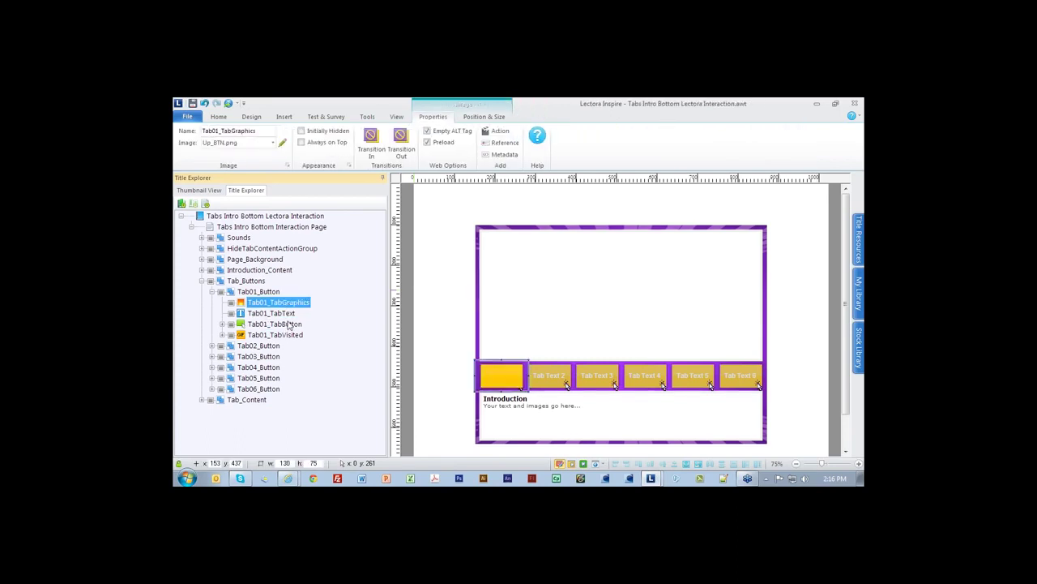
{"action": "left_click", "coordinate": [290, 324]}
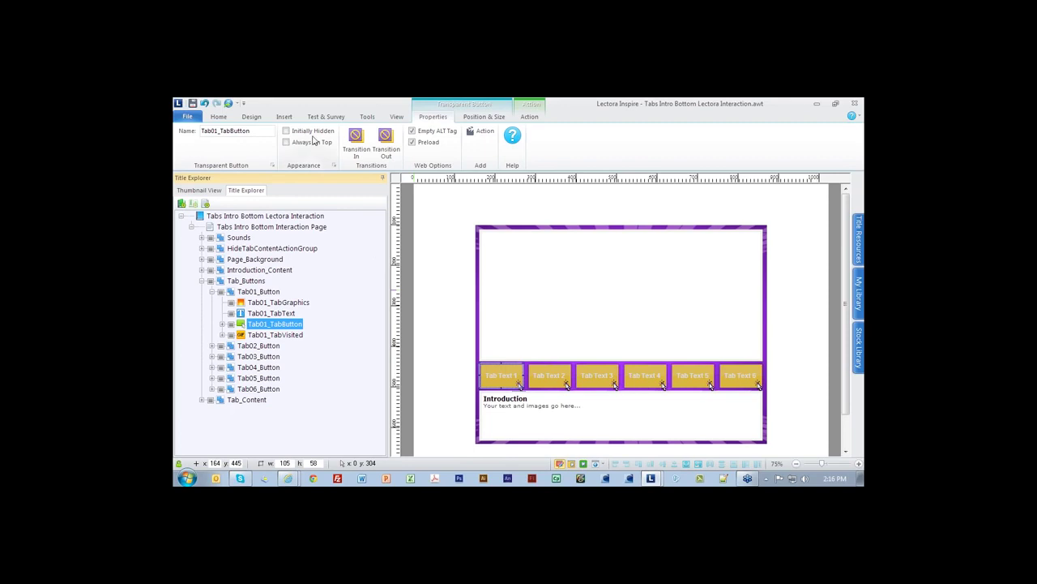
Step: View the button types available for insertion, including Transparent and Custom Button, without adding one
{"action": "left_click", "coordinate": [288, 116]}
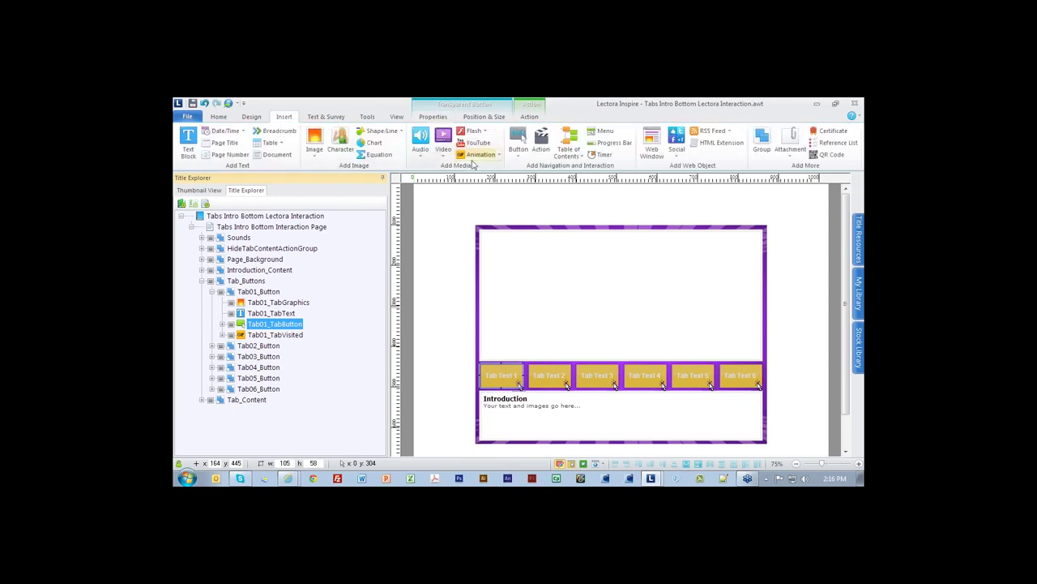
{"action": "left_click", "coordinate": [518, 153]}
{"action": "mouse_move", "coordinate": [552, 217]}
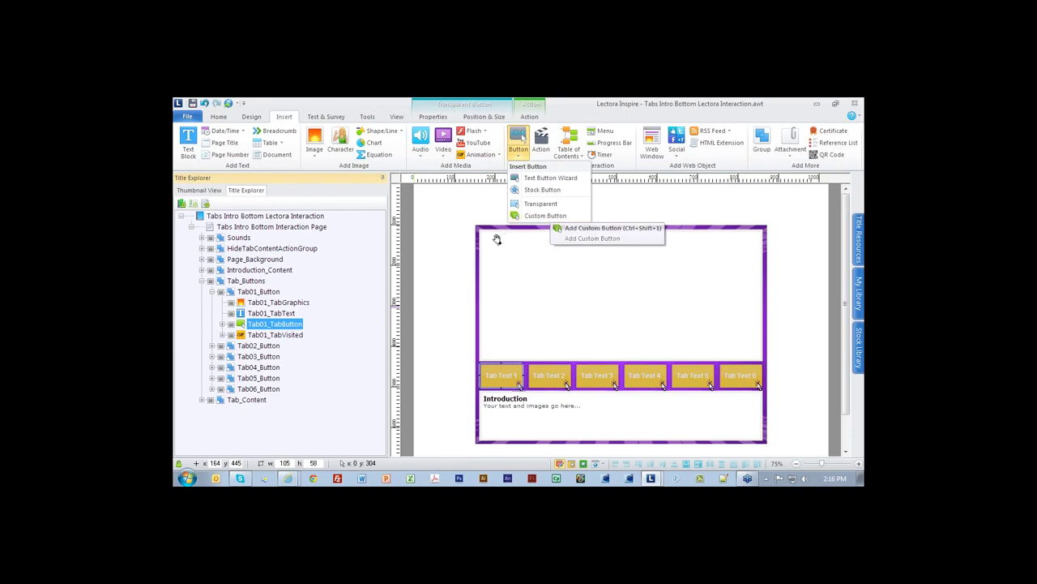
{"action": "key", "text": "Escape"}
{"action": "key", "text": "Escape"}
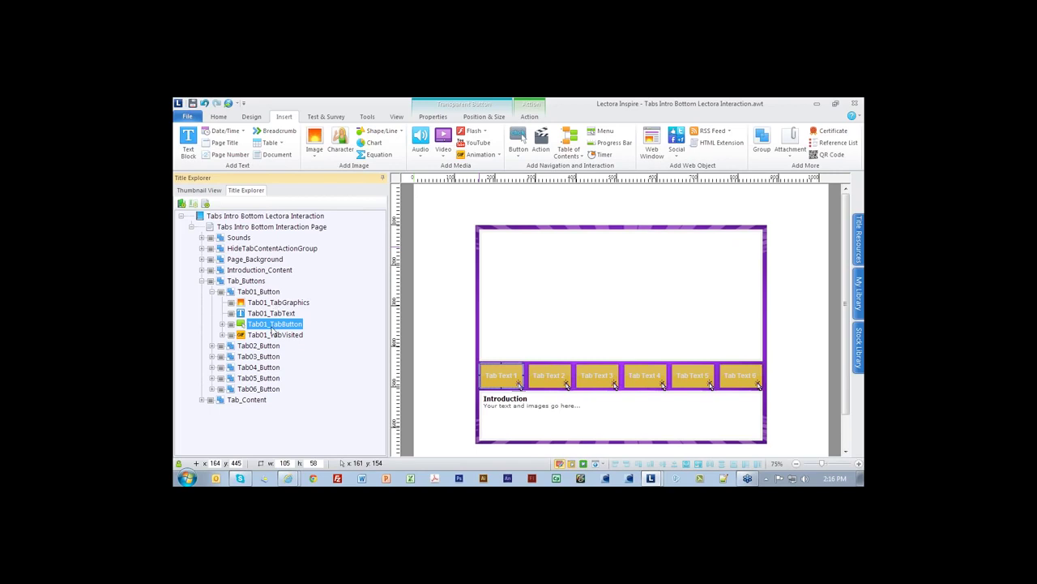
Step: Move Tab01_TabVisited above Tab01_TabButton in the Tab01_Button group, and select the first tab's graphic on the page
{"action": "left_click", "coordinate": [276, 332]}
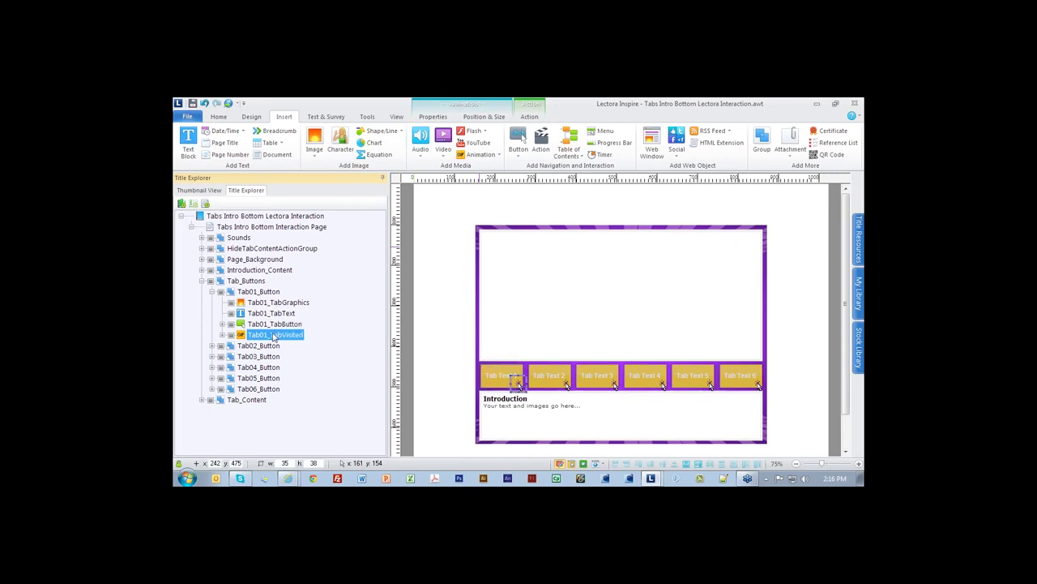
{"action": "left_click_drag", "start_coordinate": [276, 332], "coordinate": [282, 318]}
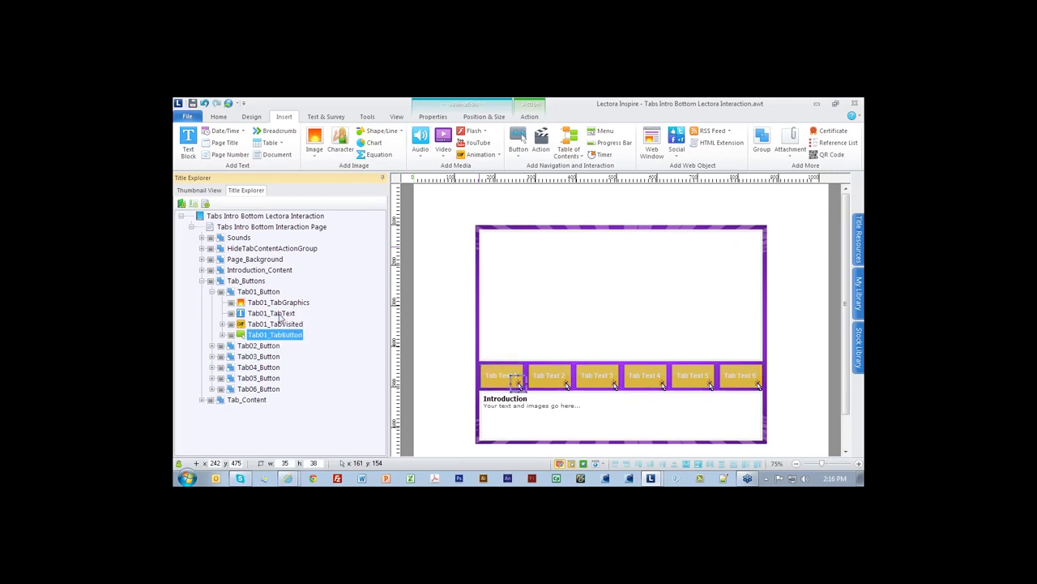
{"action": "left_click", "coordinate": [513, 367]}
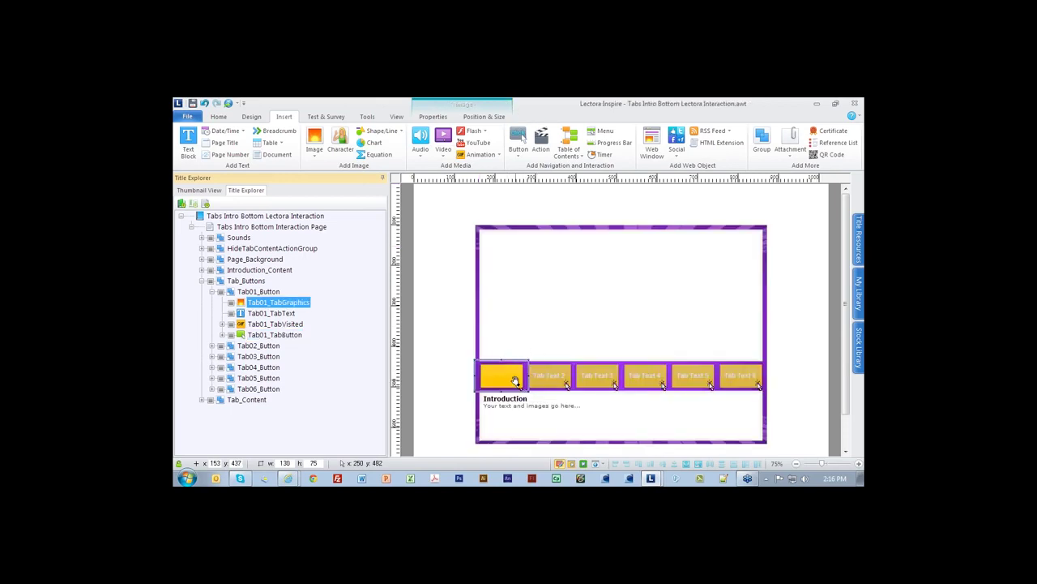
Step: Replace the first tab's label text with "Edit This Text"
{"action": "left_click", "coordinate": [287, 315]}
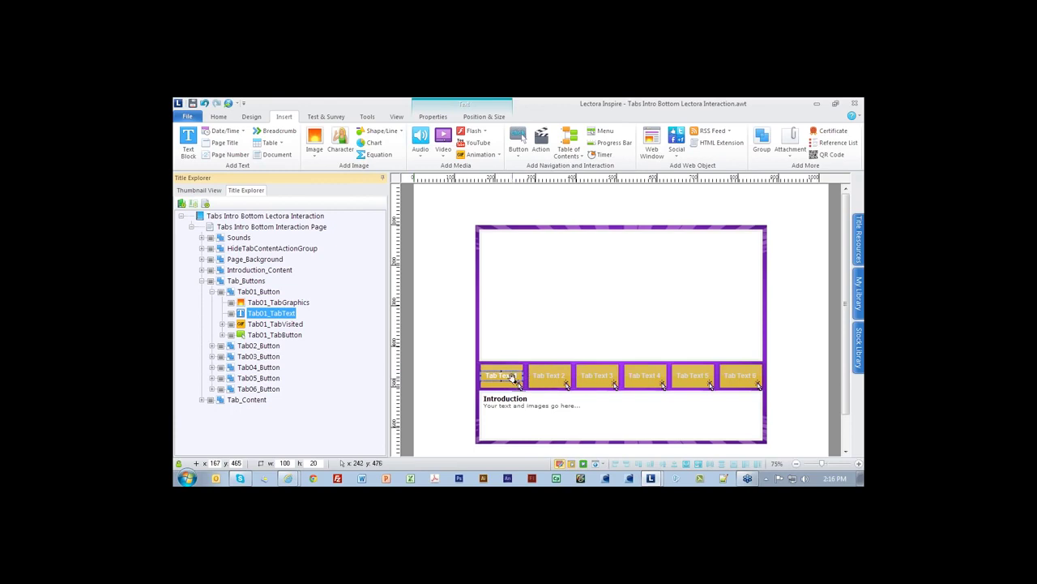
{"action": "double_click", "coordinate": [512, 377]}
{"action": "left_click_drag", "start_coordinate": [518, 377], "coordinate": [476, 379]}
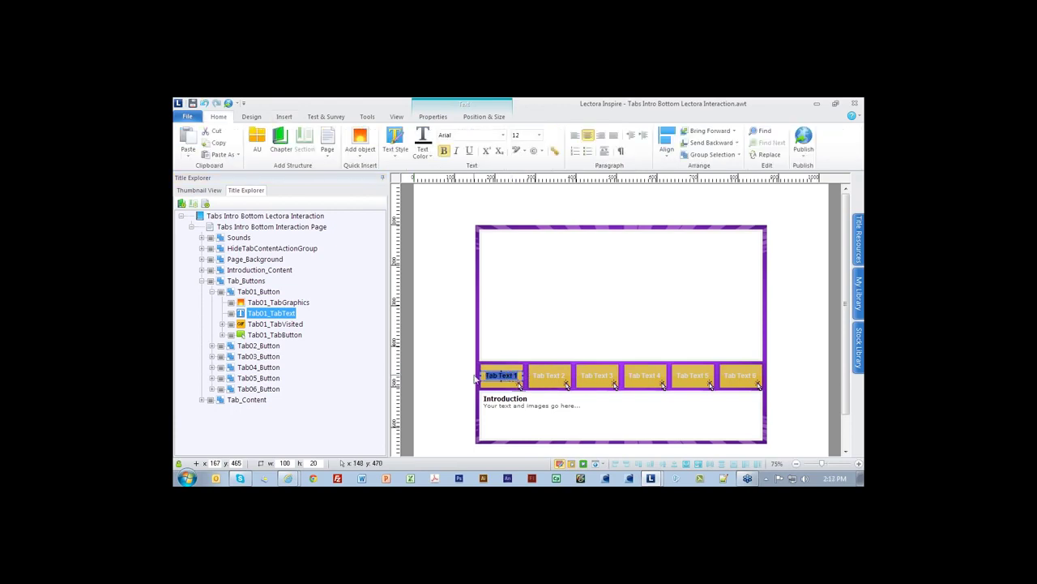
{"action": "type", "text": "Edit This Text"}
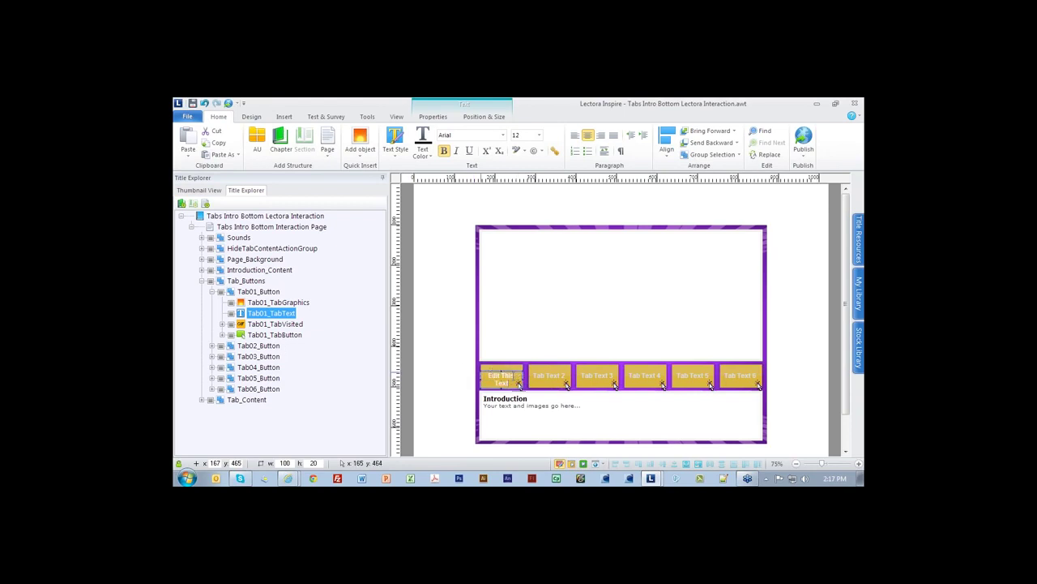
Step: Restore the first tab's label to "Tab Text 1" and finish editing the text
{"action": "left_click_drag", "start_coordinate": [511, 383], "coordinate": [479, 375]}
{"action": "type", "text": "Tab Text 1"}
{"action": "left_click", "coordinate": [342, 347]}
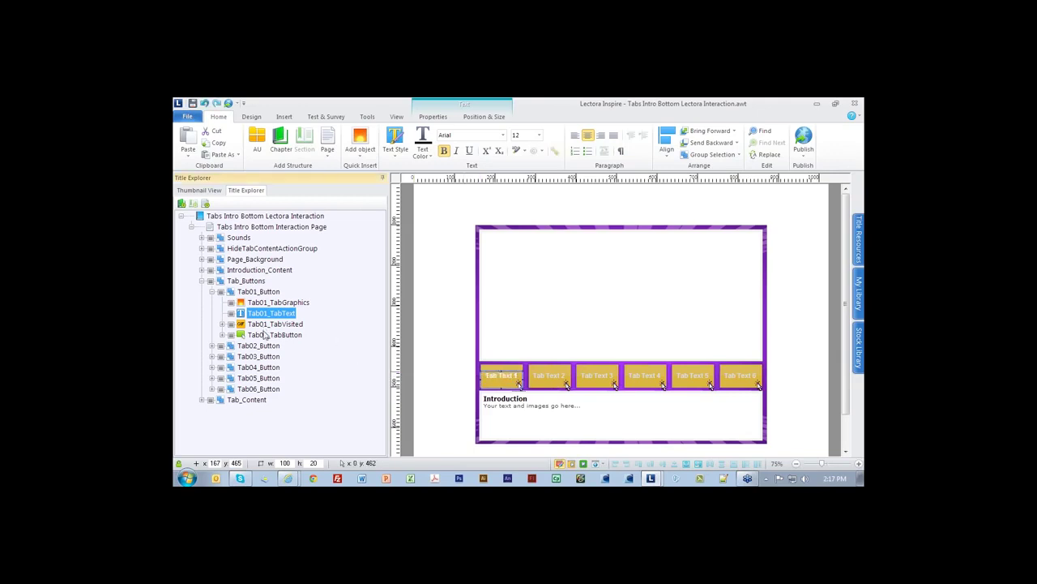
Step: Expand Tab01_TabButton's list of actions and view the settings of OnMEnterChangeToOver
{"action": "left_click", "coordinate": [266, 335]}
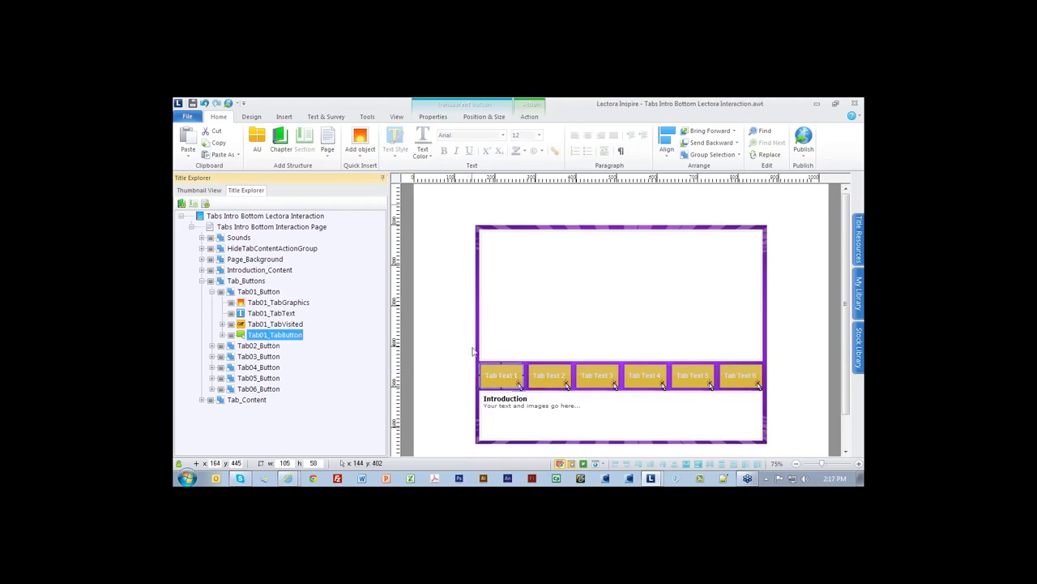
{"action": "left_click", "coordinate": [221, 335]}
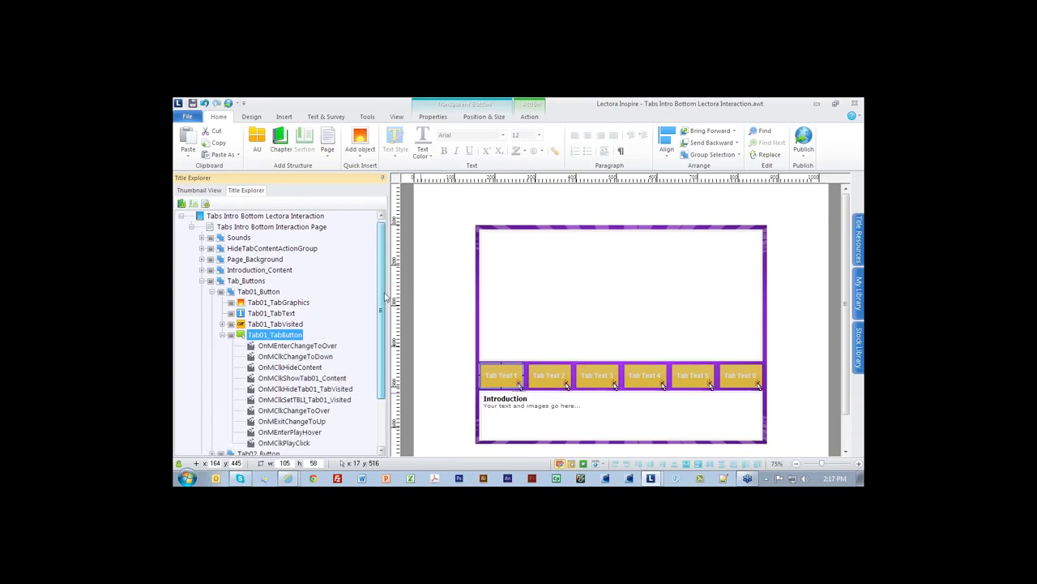
{"action": "scroll", "coordinate": [324, 308], "scroll_direction": "down", "scroll_amount": 2}
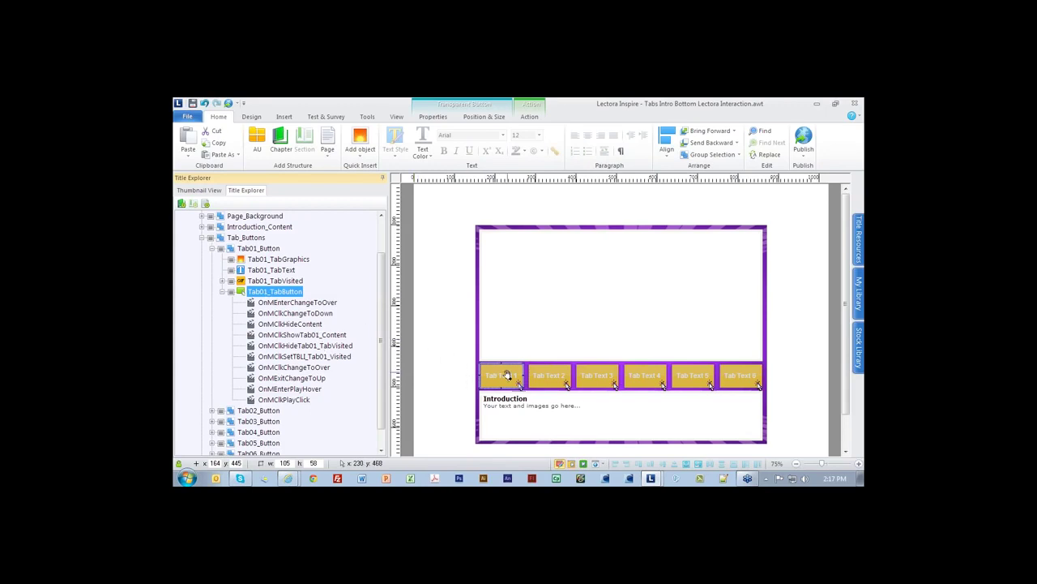
{"action": "left_click", "coordinate": [322, 306]}
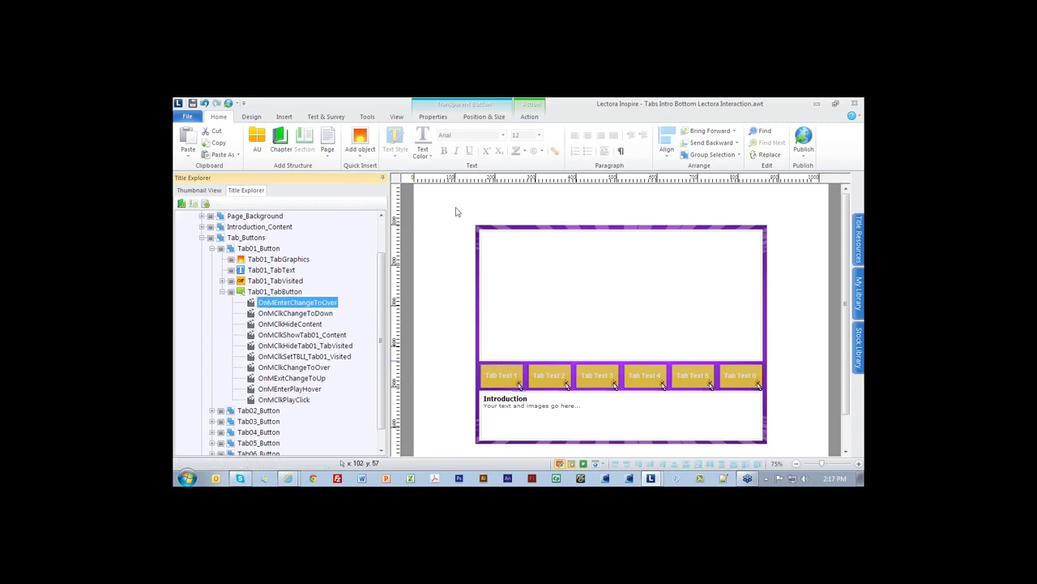
{"action": "left_click", "coordinate": [528, 117]}
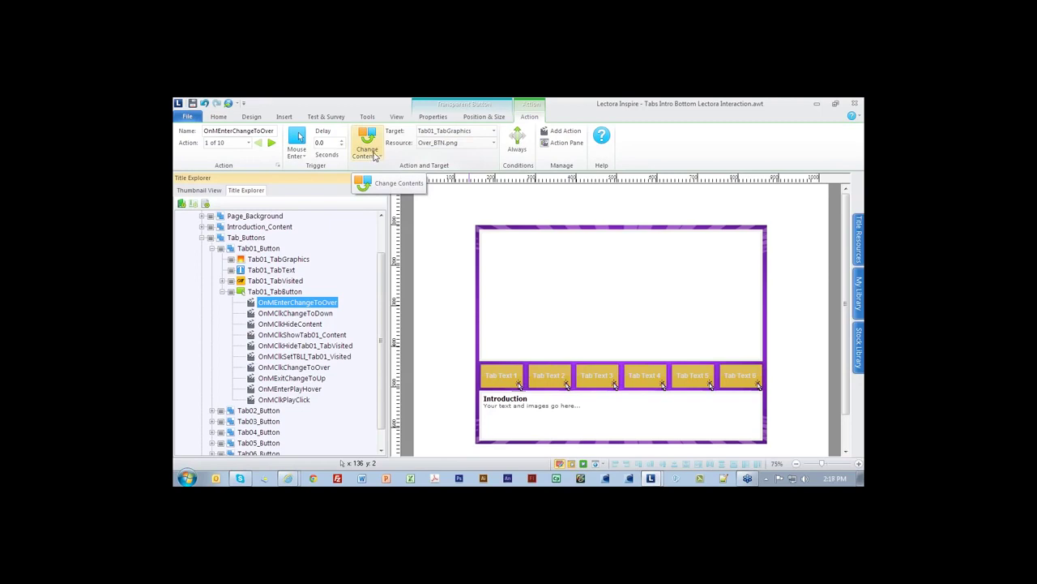
Step: Review the available target objects and resource images for the OnMEnterChangeToOver action without changing them
{"action": "left_click", "coordinate": [460, 134]}
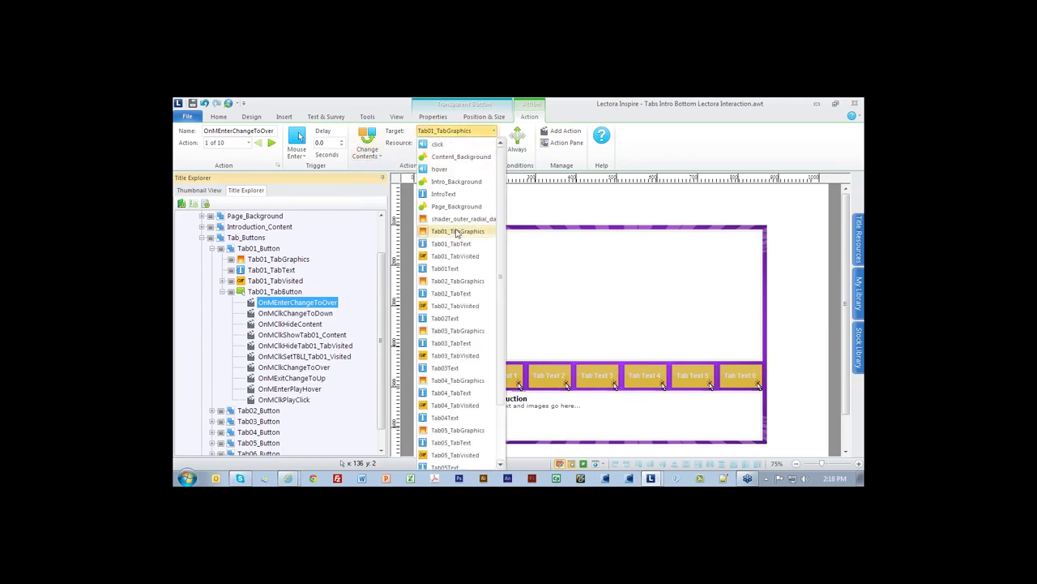
{"action": "left_click", "coordinate": [493, 130]}
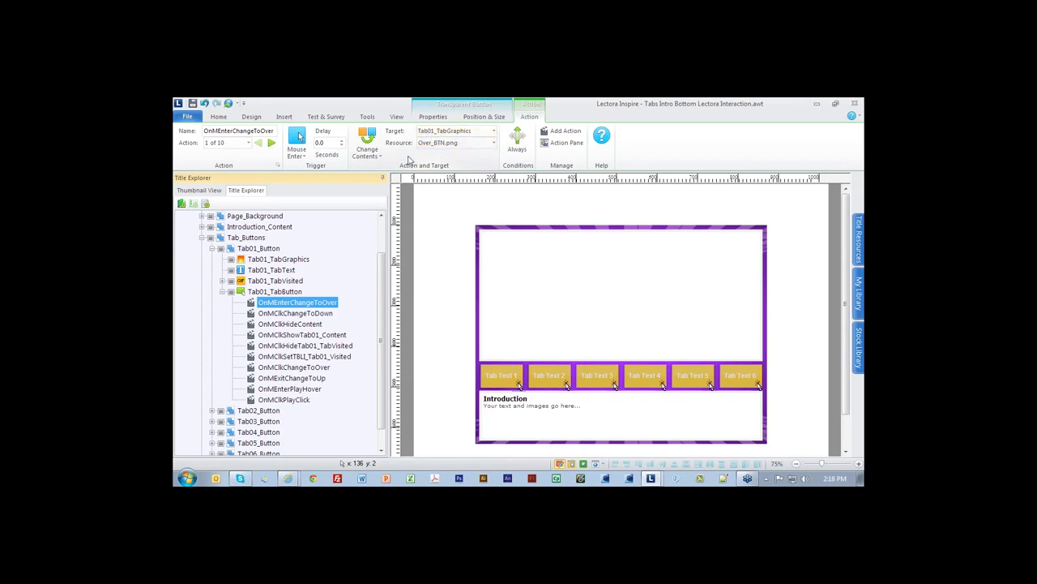
{"action": "left_click", "coordinate": [451, 143]}
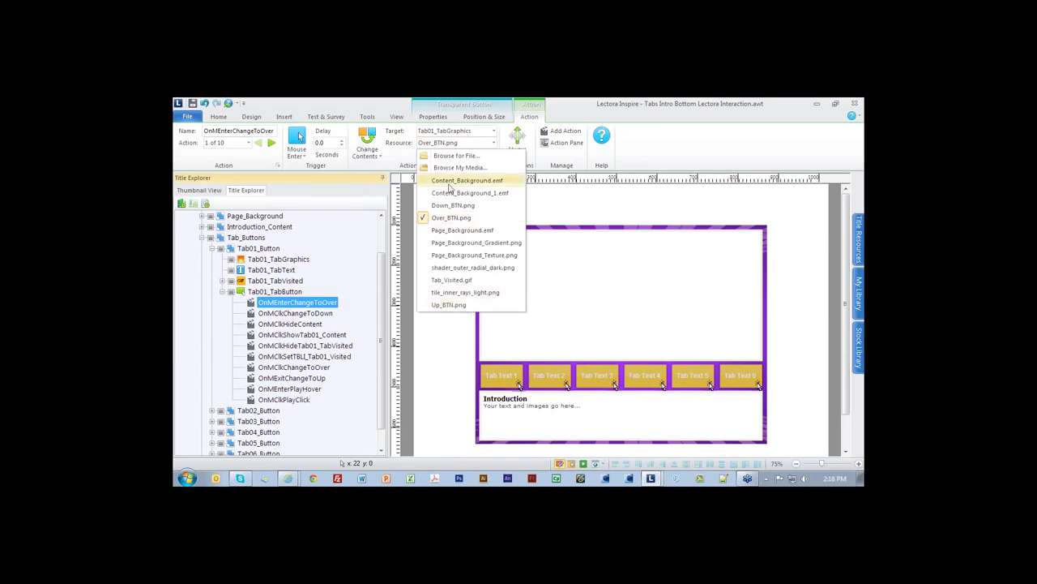
{"action": "left_click", "coordinate": [384, 275]}
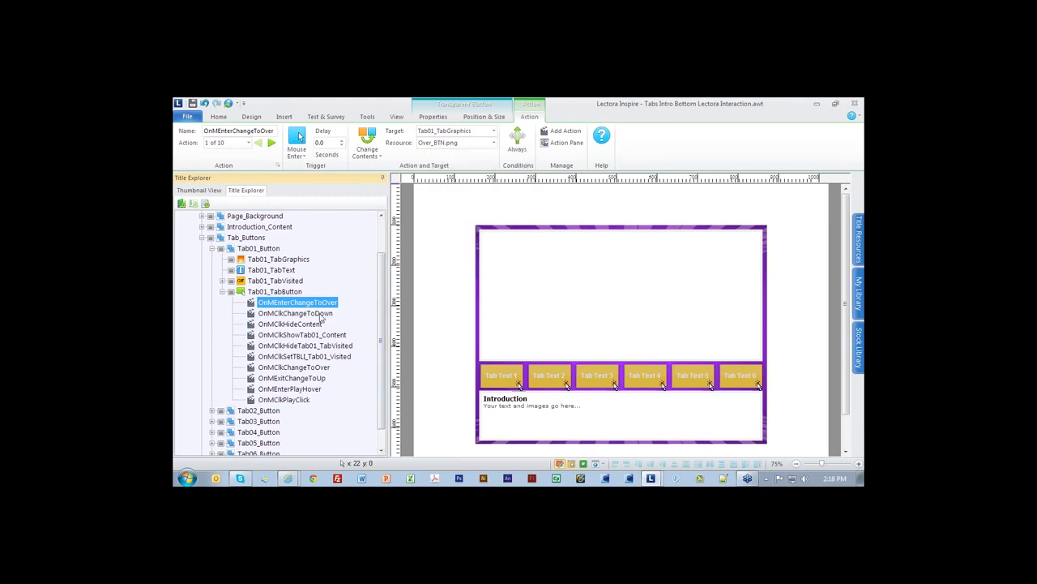
Step: Run the page to check the tab buttons' appearance, and return to edit mode
{"action": "left_click", "coordinate": [395, 117]}
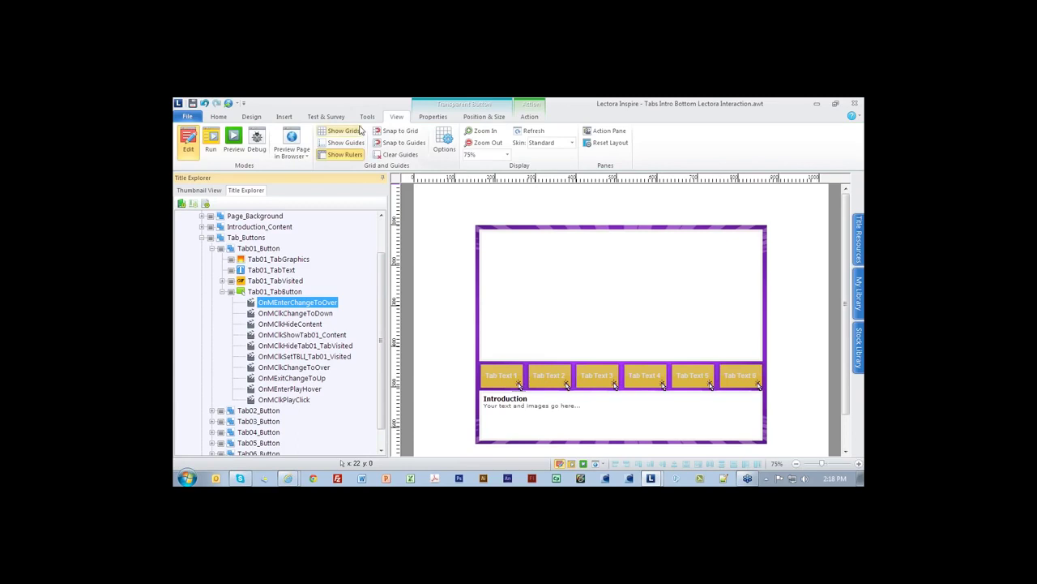
{"action": "left_click", "coordinate": [212, 146]}
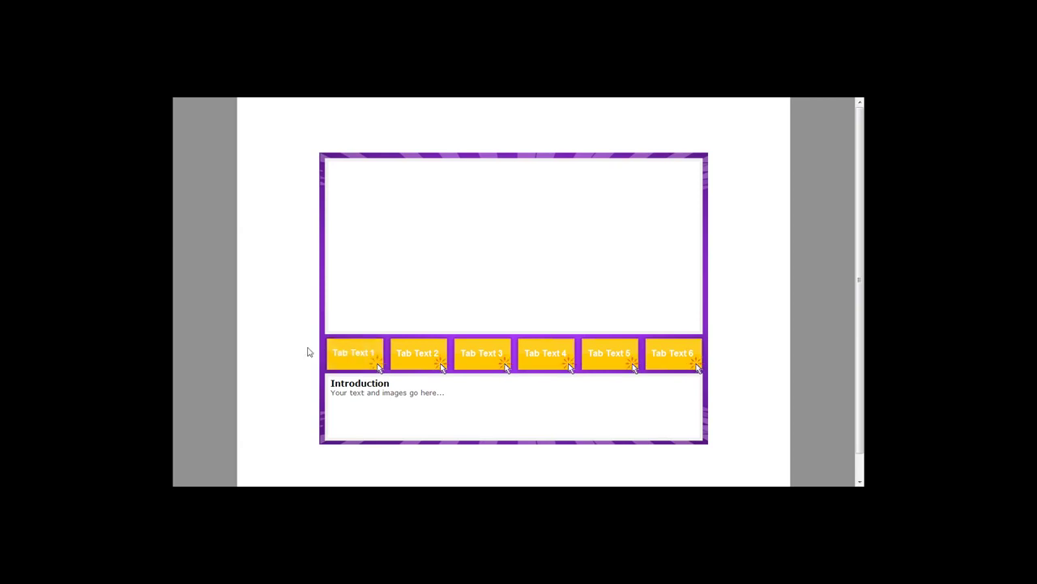
{"action": "key", "text": "Escape"}
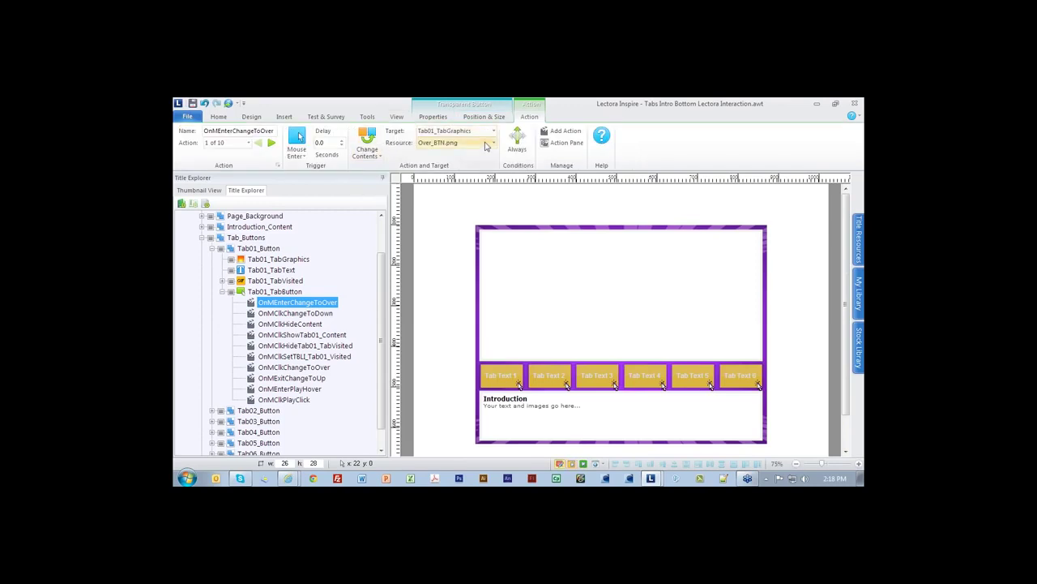
Step: Review the resource images offered for OnMEnterChangeToOver and compare its settings with those of OnMClkChangeToDown and OnMClkHideContent
{"action": "left_click", "coordinate": [486, 145]}
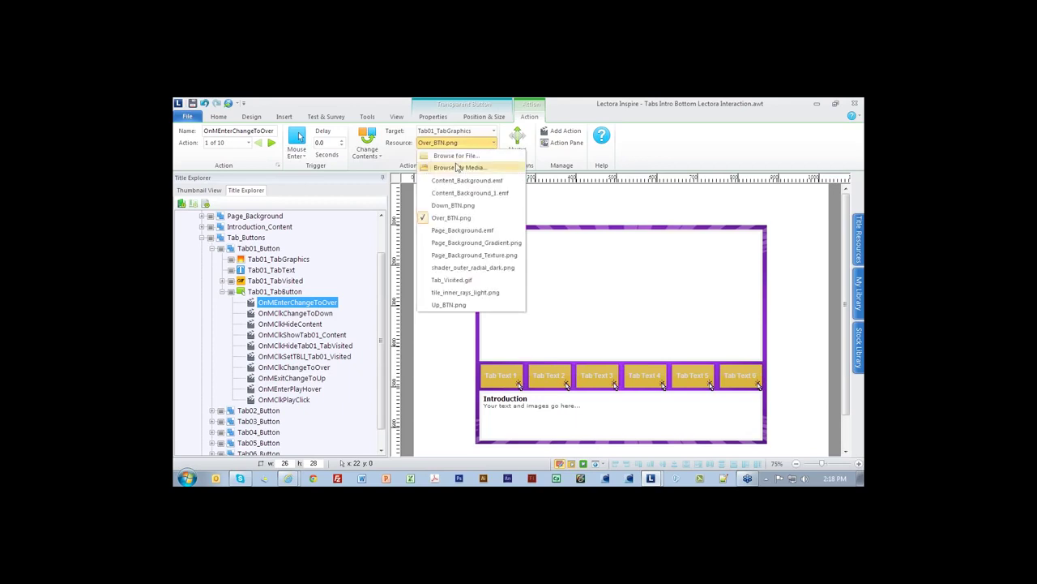
{"action": "left_click", "coordinate": [382, 334]}
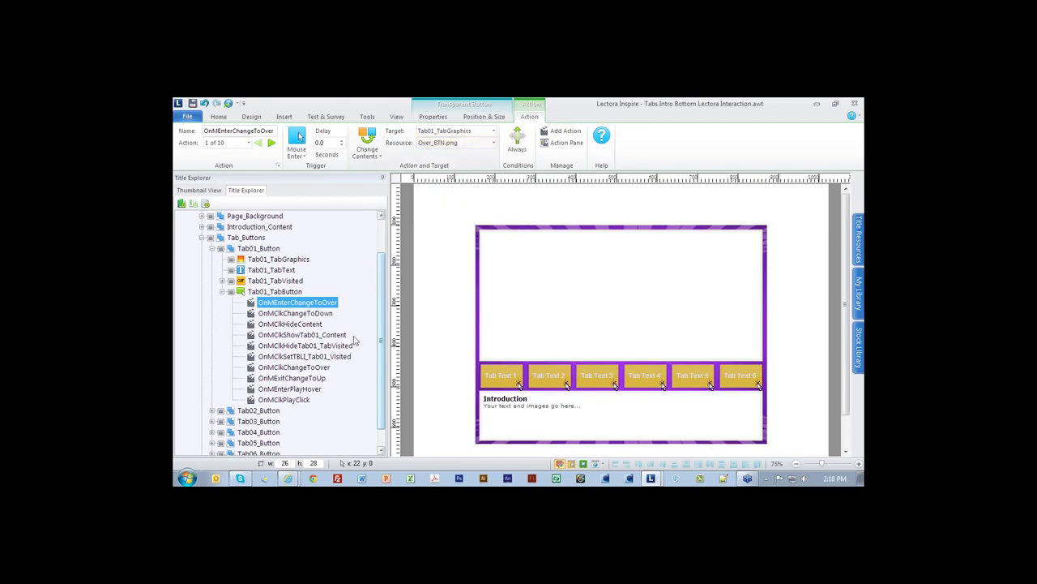
{"action": "left_click", "coordinate": [319, 316]}
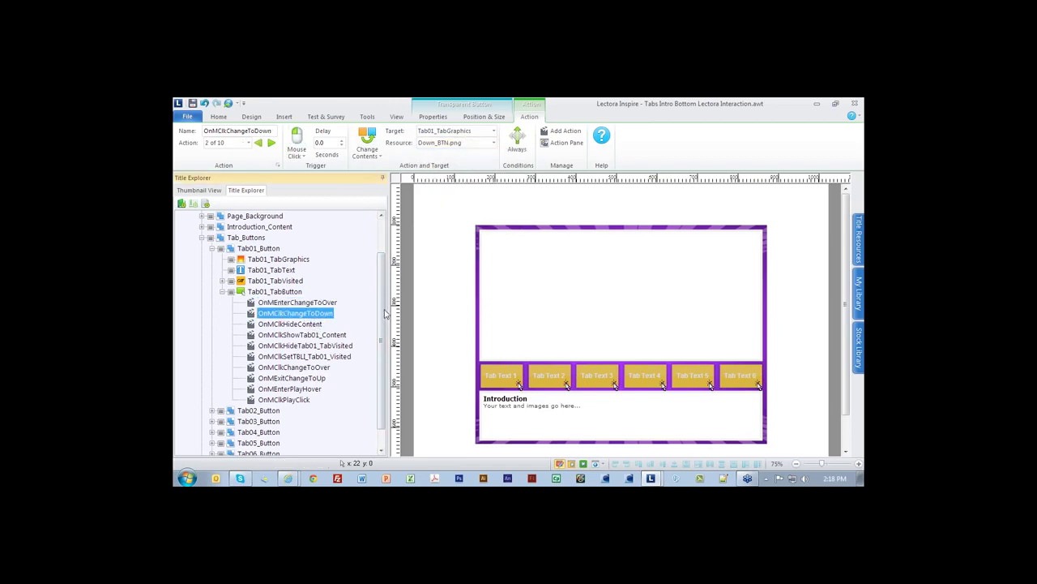
{"action": "left_click", "coordinate": [321, 302]}
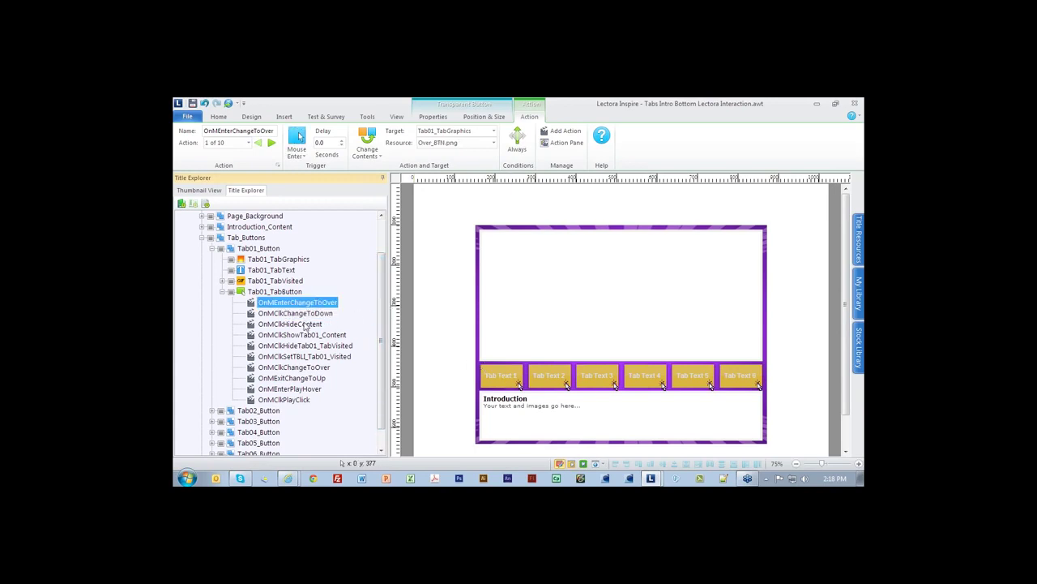
{"action": "left_click", "coordinate": [310, 325]}
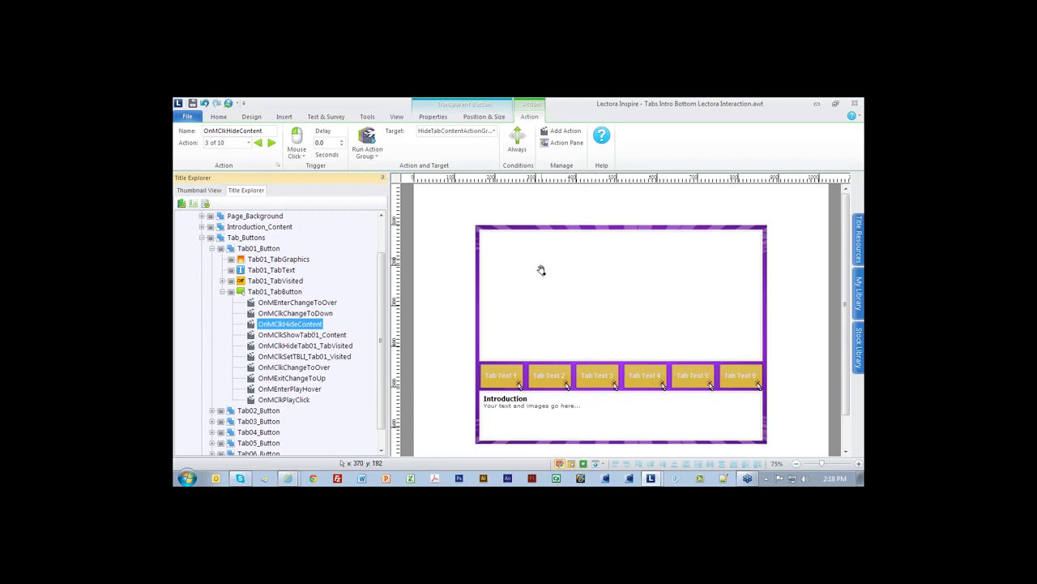
Step: View the settings of Tab01_TabButton's actions OnMClkShowTab01_Content, OnMClkHideTab01_TabVisited, OnMClkChangeToOver, OnMEnterPlayHover and OnMClkPlayClick
{"action": "left_click", "coordinate": [312, 337]}
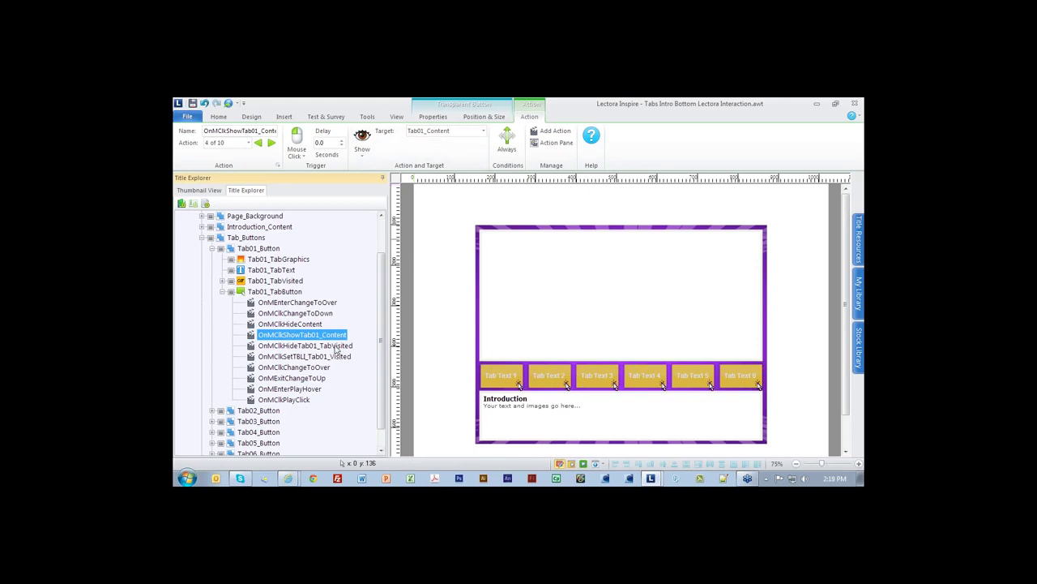
{"action": "left_click", "coordinate": [337, 346]}
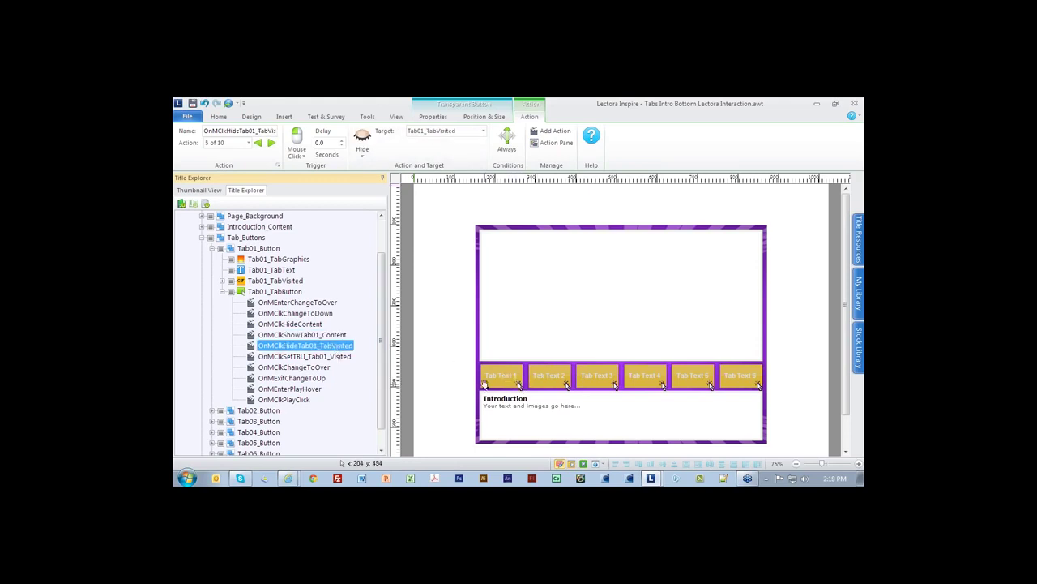
{"action": "left_click", "coordinate": [321, 369]}
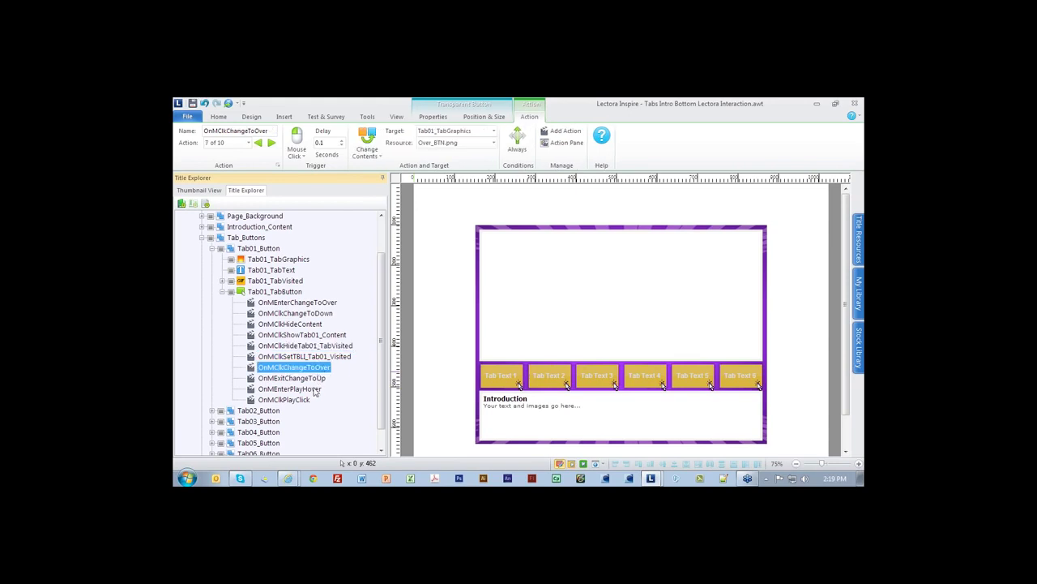
{"action": "left_click", "coordinate": [315, 390]}
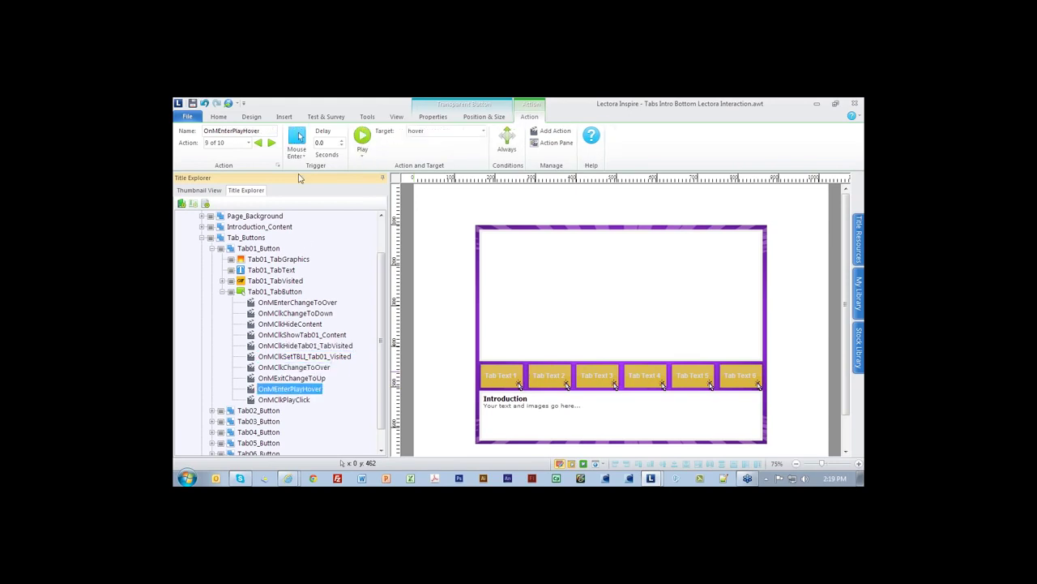
{"action": "left_click", "coordinate": [301, 400]}
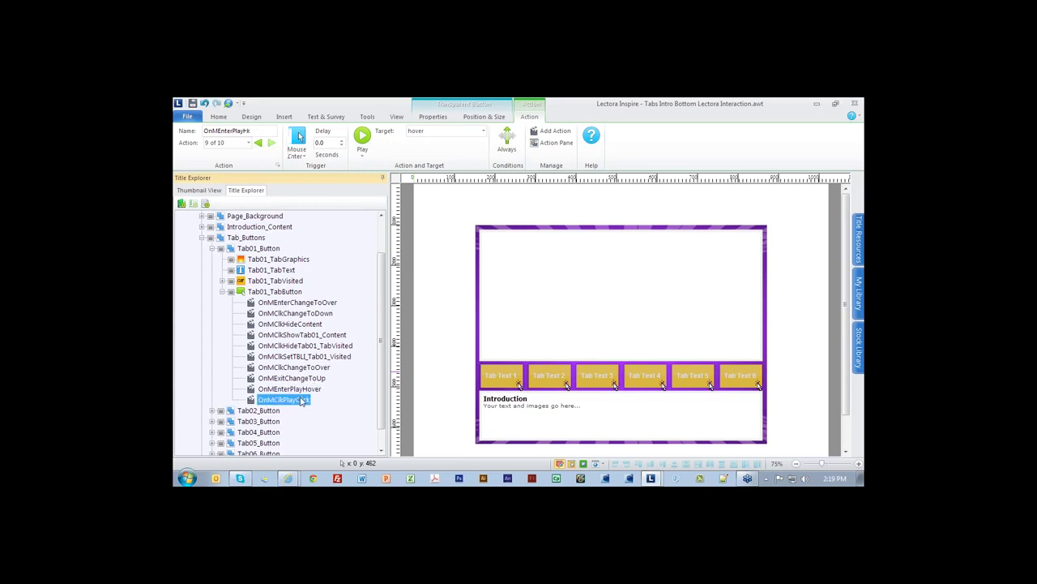
Step: Collapse Tab01_TabButton's actions, view the image choices for Tab01_TabGraphics, and open and cancel its image file browser
{"action": "left_click", "coordinate": [222, 292]}
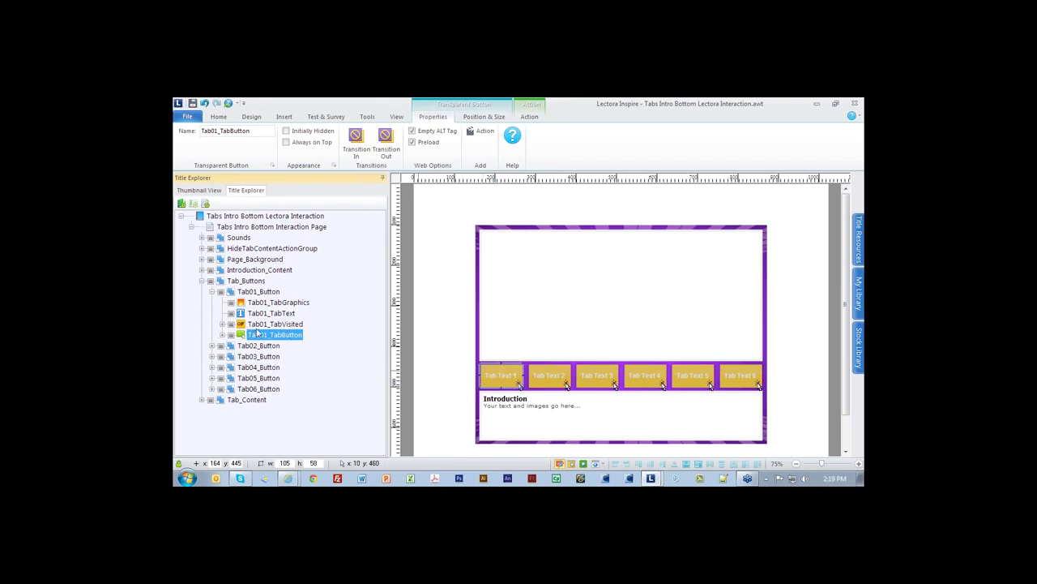
{"action": "left_click", "coordinate": [278, 303]}
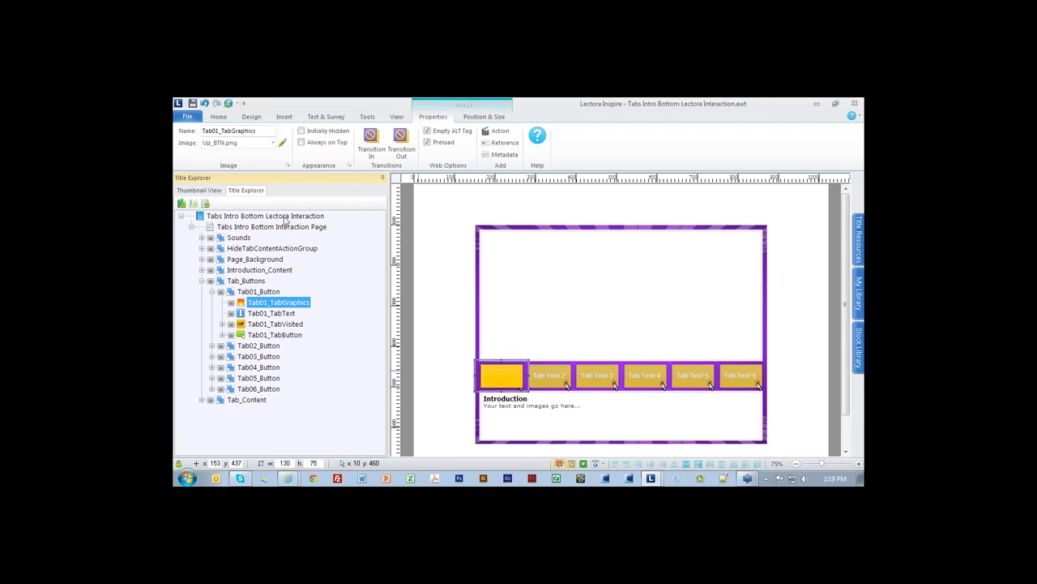
{"action": "left_click", "coordinate": [274, 142]}
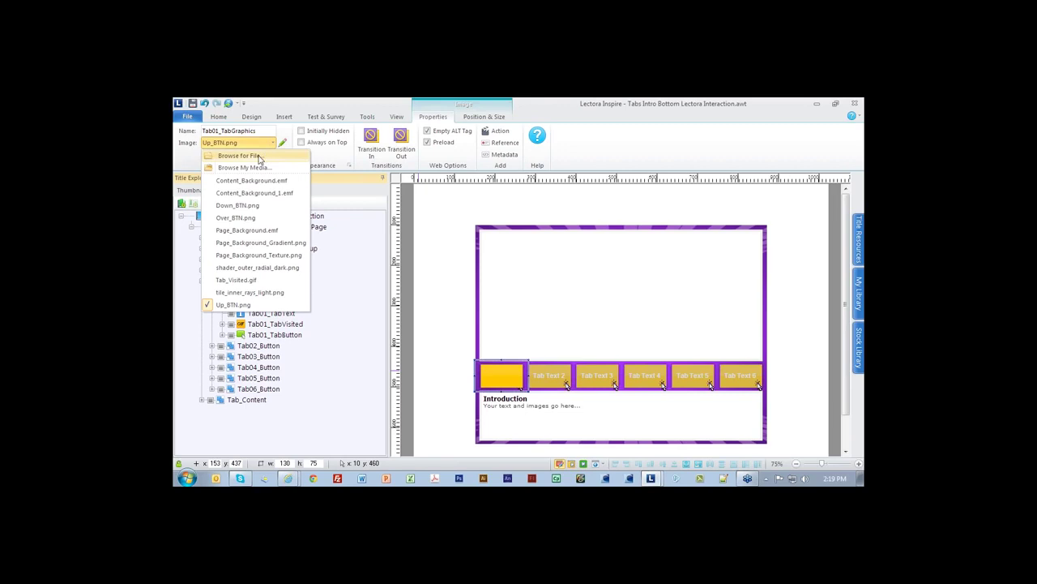
{"action": "left_click", "coordinate": [259, 159]}
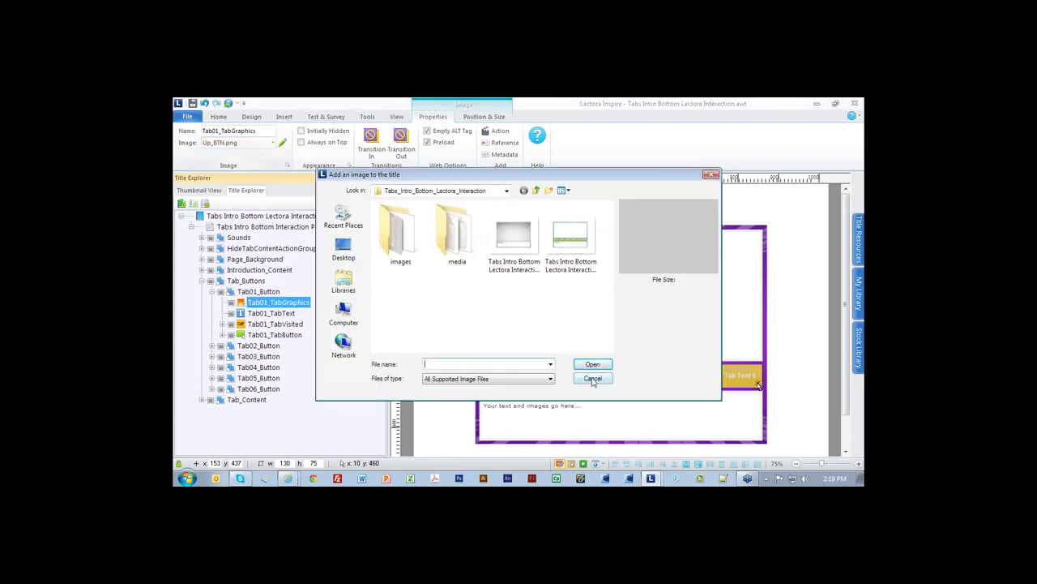
{"action": "left_click", "coordinate": [593, 379]}
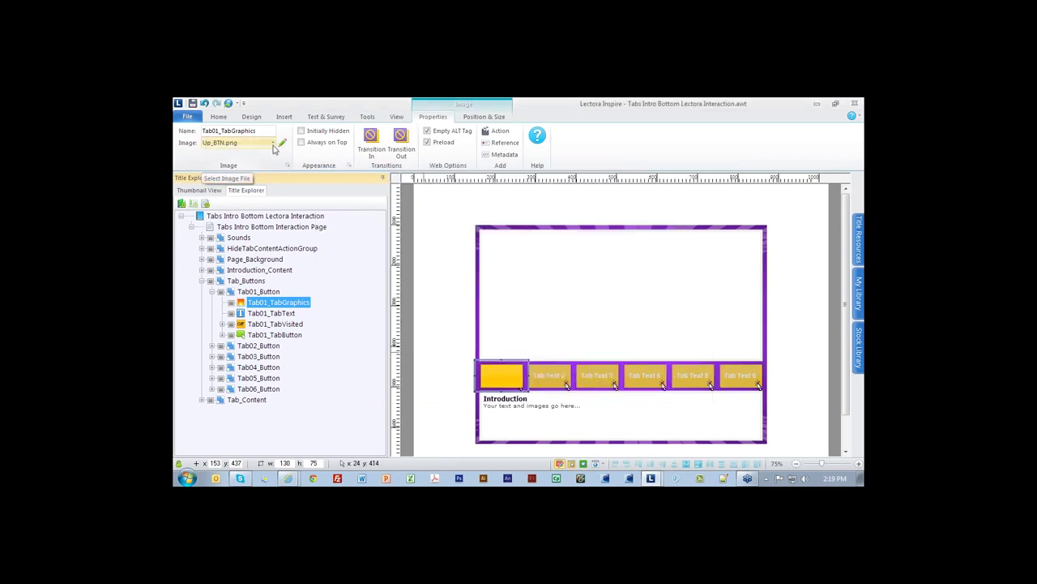
Step: Browse the desktop and the Squares_Intro_Bottom_Lectora_Interaction images folder for a Tab01_TabGraphics replacement, and cancel without choosing a file
{"action": "left_click", "coordinate": [273, 142]}
{"action": "left_click", "coordinate": [269, 154]}
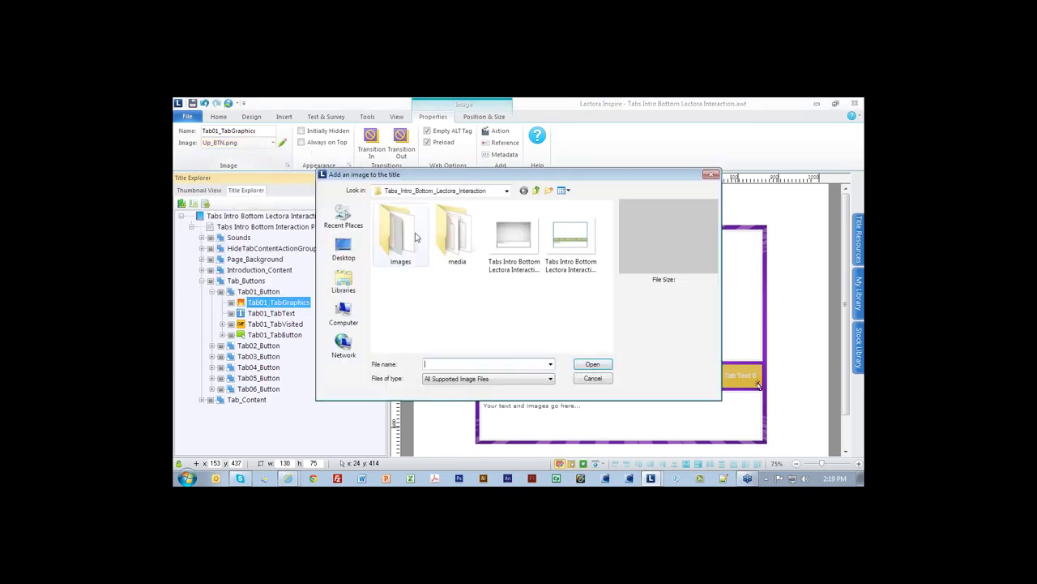
{"action": "left_click", "coordinate": [537, 192]}
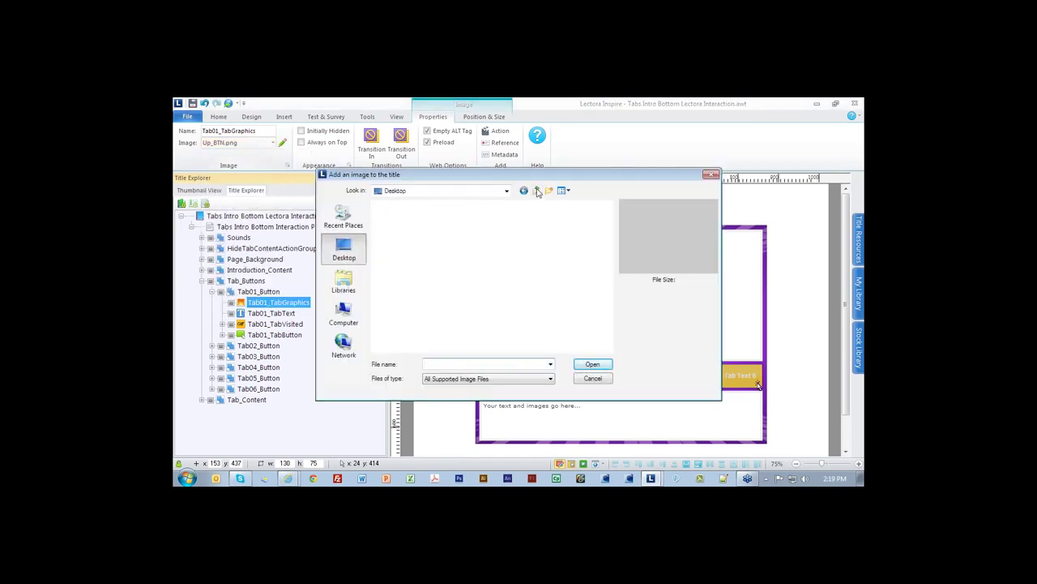
{"action": "double_click", "coordinate": [563, 297]}
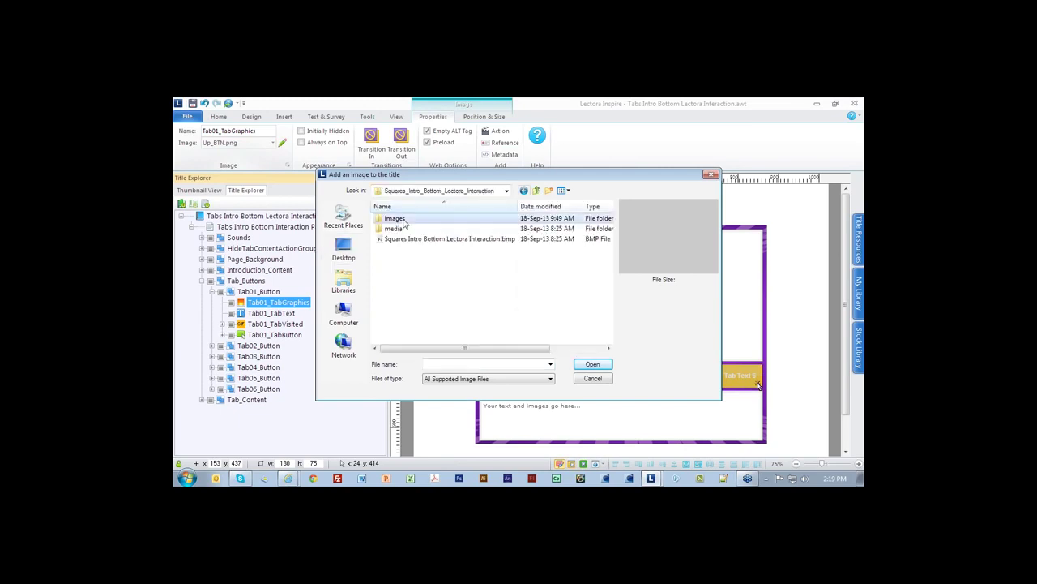
{"action": "double_click", "coordinate": [406, 215]}
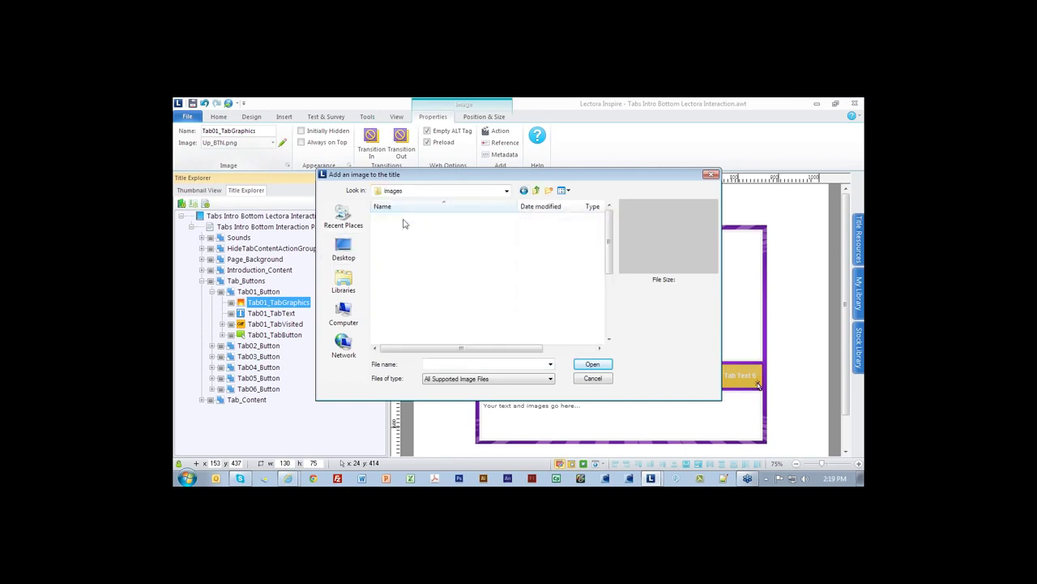
{"action": "left_click", "coordinate": [537, 191]}
{"action": "left_click", "coordinate": [536, 191]}
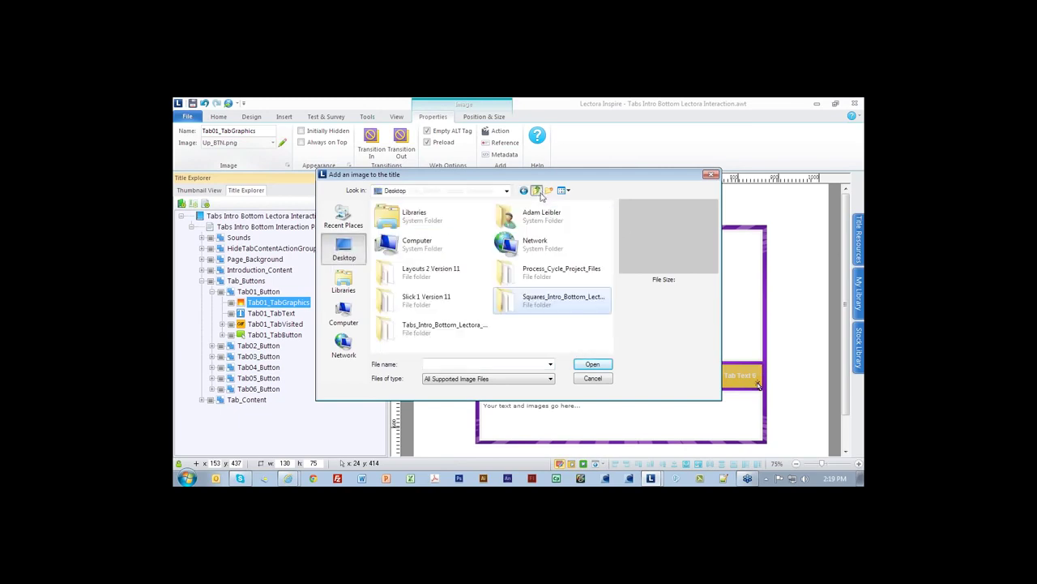
{"action": "left_click", "coordinate": [593, 377]}
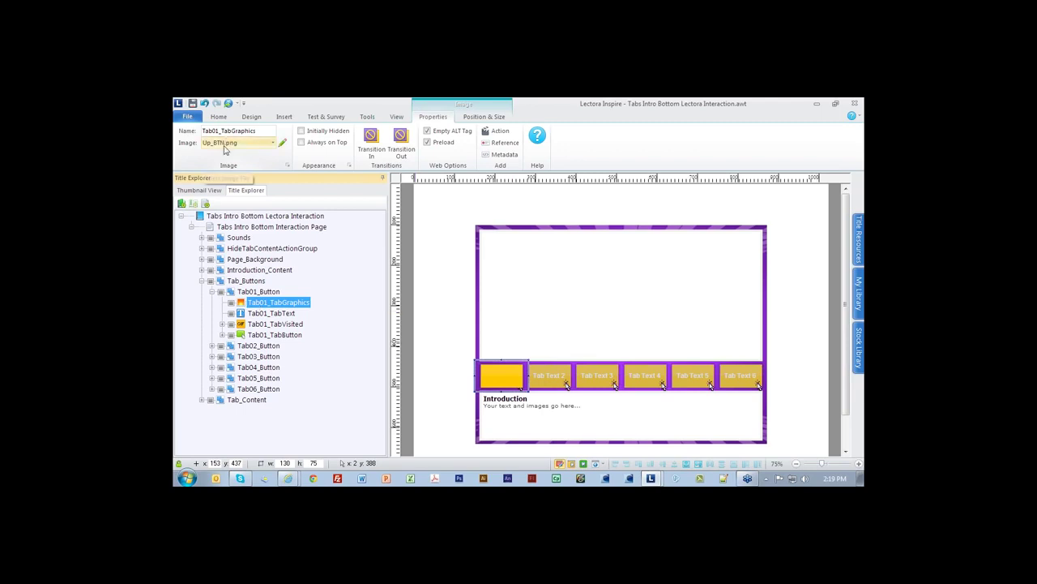
Step: Select the tab buttons Tab Text 2 through Tab Text 6 on the page one after another
{"action": "left_click", "coordinate": [546, 375]}
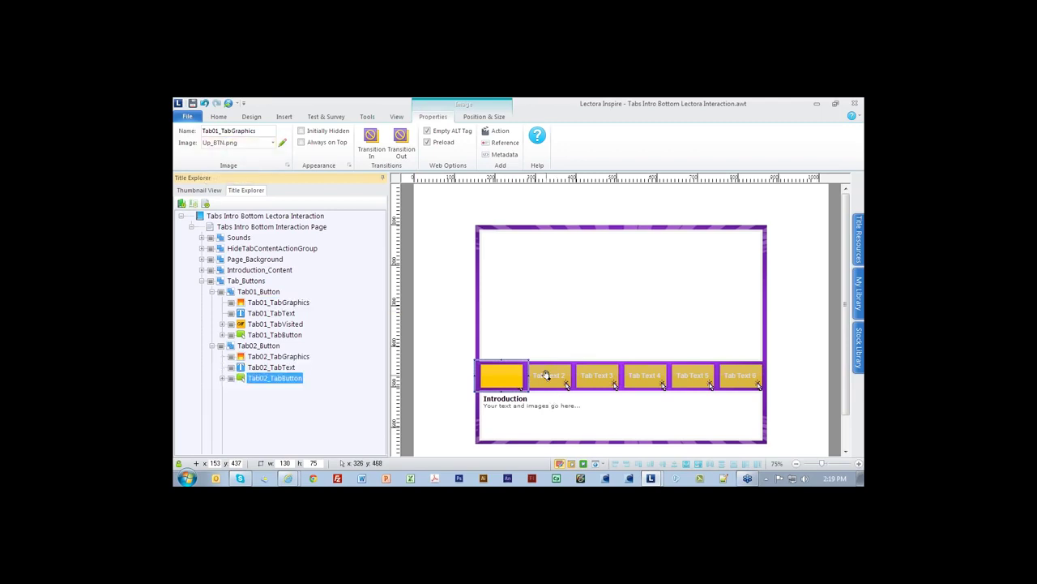
{"action": "left_click", "coordinate": [597, 375]}
{"action": "left_click", "coordinate": [645, 375]}
{"action": "left_click", "coordinate": [694, 372]}
{"action": "left_click", "coordinate": [741, 375]}
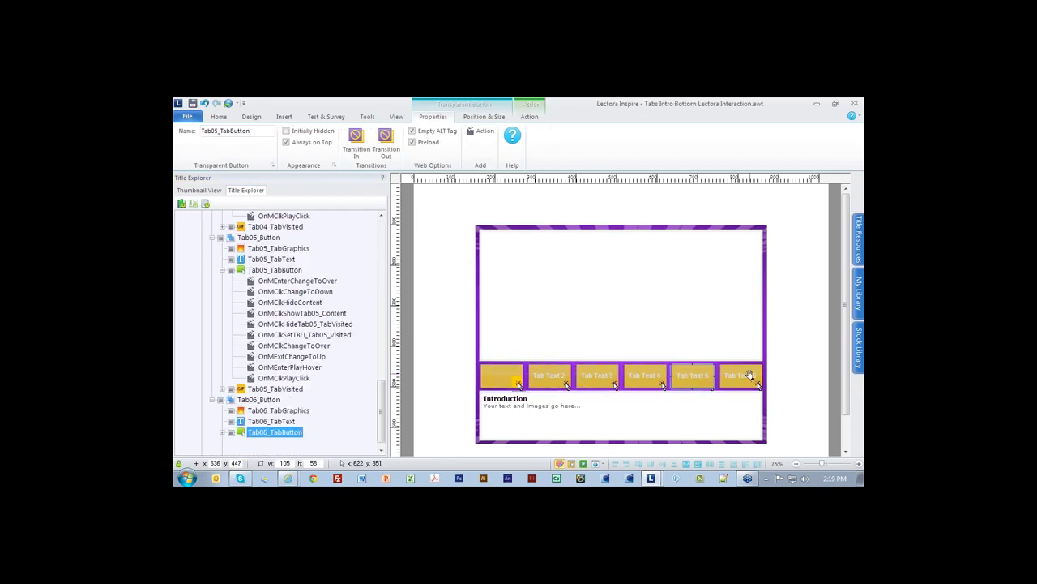
Step: Collapse the expanded action lists of the Tab05, Tab04, Tab03 and Tab02 tab buttons in the Title Explorer
{"action": "left_click", "coordinate": [223, 260]}
{"action": "scroll", "coordinate": [222, 261], "scroll_direction": "up", "scroll_amount": 3}
{"action": "left_click", "coordinate": [222, 302]}
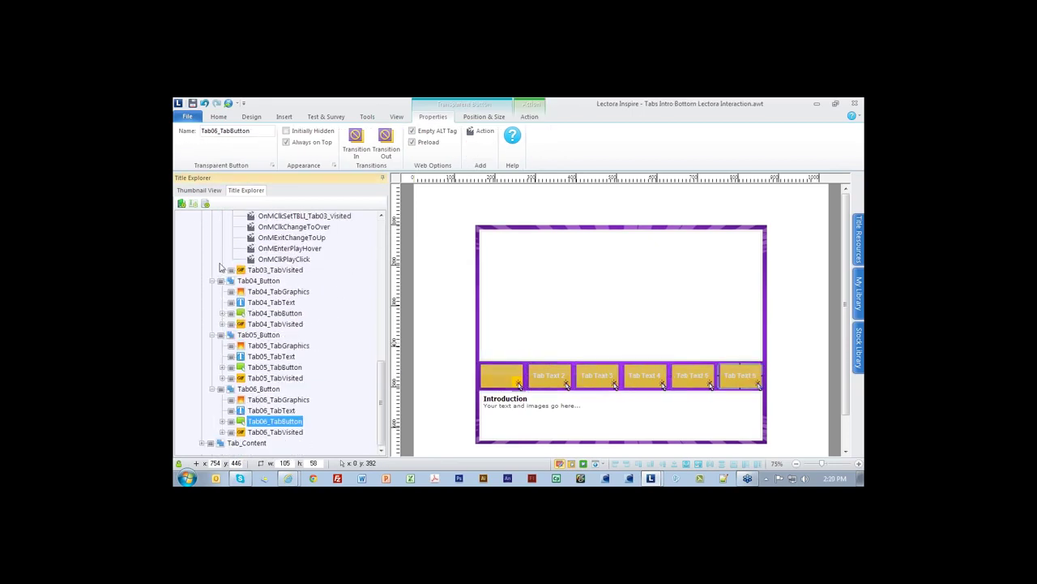
{"action": "scroll", "coordinate": [219, 265], "scroll_direction": "up", "scroll_amount": 5}
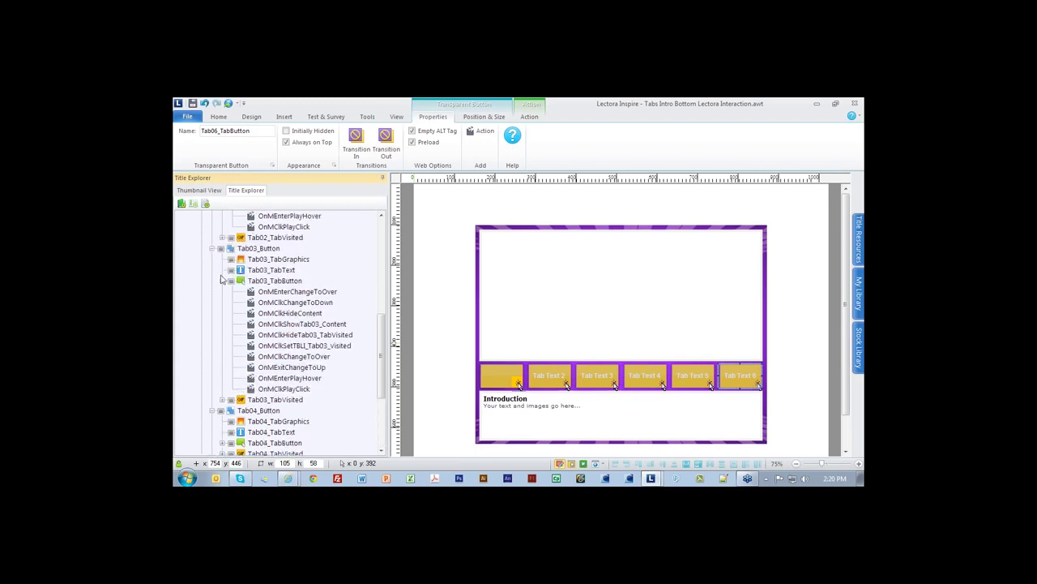
{"action": "left_click", "coordinate": [222, 284]}
{"action": "scroll", "coordinate": [223, 276], "scroll_direction": "up", "scroll_amount": 1}
{"action": "left_click", "coordinate": [223, 248]}
{"action": "scroll", "coordinate": [219, 291], "scroll_direction": "up", "scroll_amount": 4}
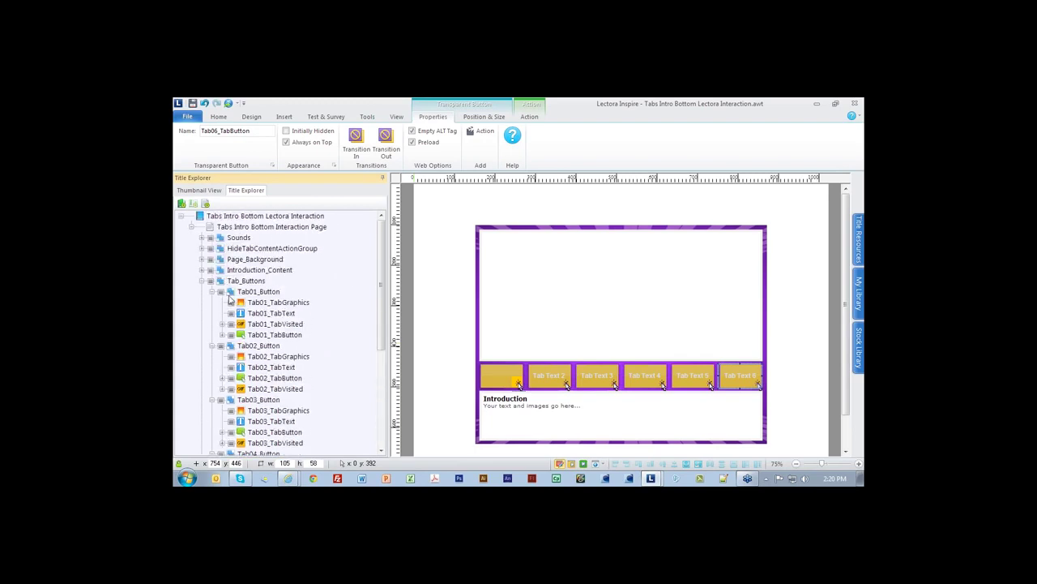
Step: Collapse the groups Tab01_Button through Tab06_Button in the Title Explorer
{"action": "left_click", "coordinate": [212, 290]}
{"action": "left_click", "coordinate": [212, 302]}
{"action": "left_click", "coordinate": [212, 313]}
{"action": "left_click", "coordinate": [212, 324]}
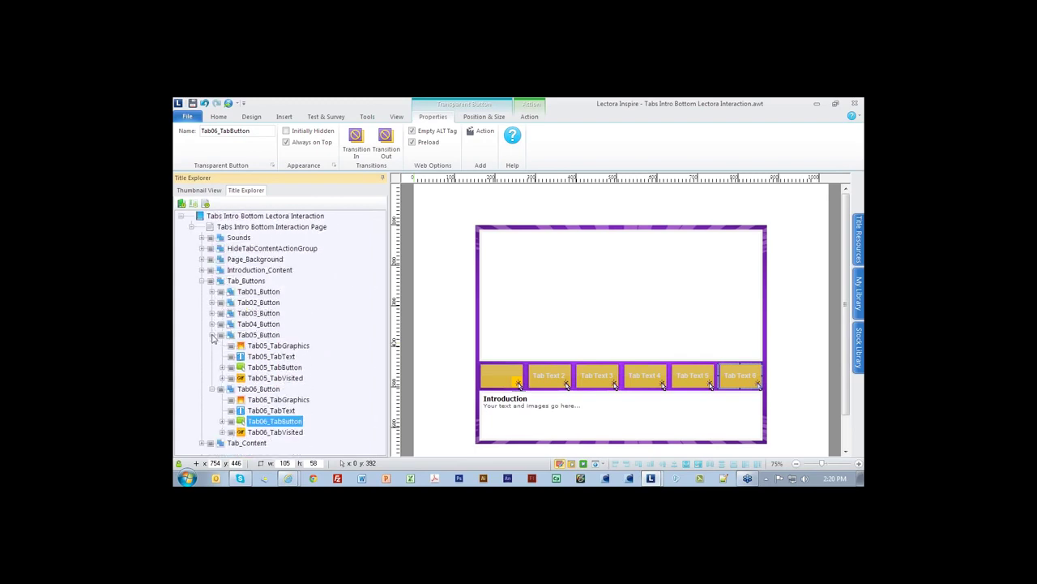
{"action": "left_click", "coordinate": [211, 334]}
{"action": "left_click", "coordinate": [211, 346]}
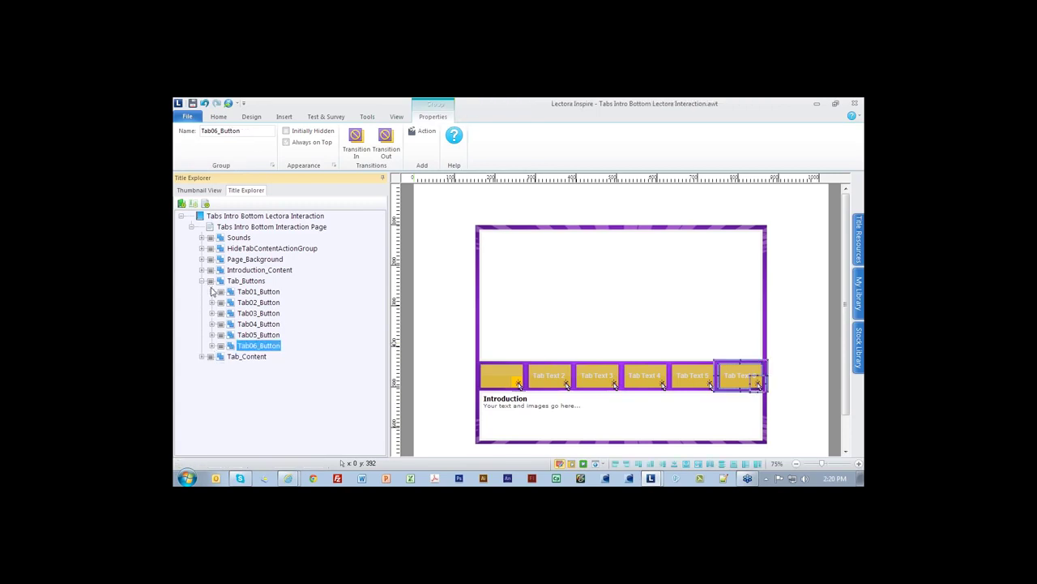
Step: Expand Tab01_Button and its Tab01_TabButton, and view the settings of the OnMClkShowTab01_Content action
{"action": "left_click", "coordinate": [211, 291]}
{"action": "left_click", "coordinate": [223, 334]}
{"action": "left_click", "coordinate": [317, 379]}
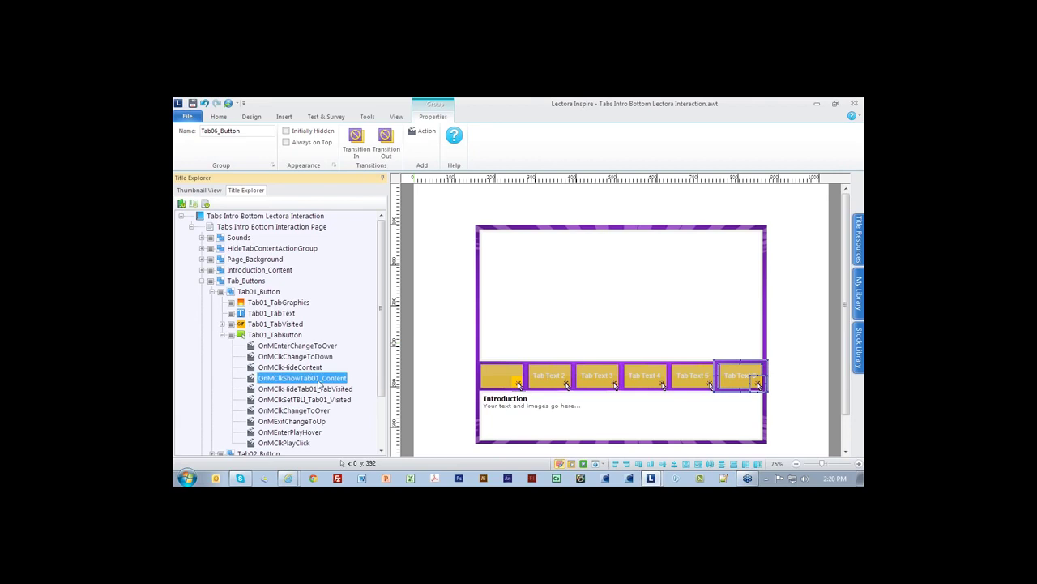
{"action": "key", "text": "Up"}
{"action": "key", "text": "Down"}
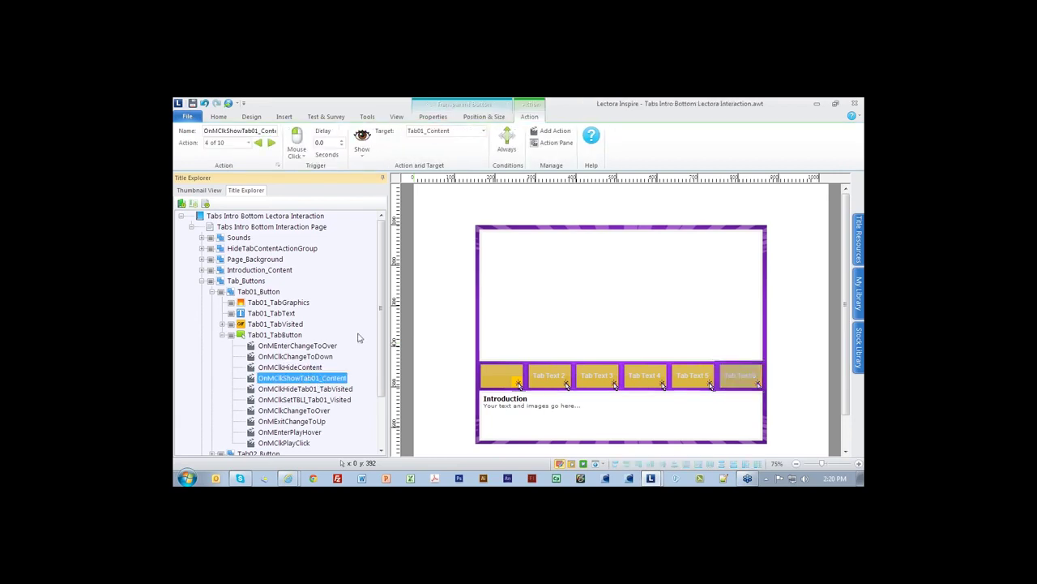
Step: Collapse Tab01_TabButton, Tab01_Button and the whole Tab_Buttons group, and select Tab_Buttons
{"action": "left_click", "coordinate": [223, 335]}
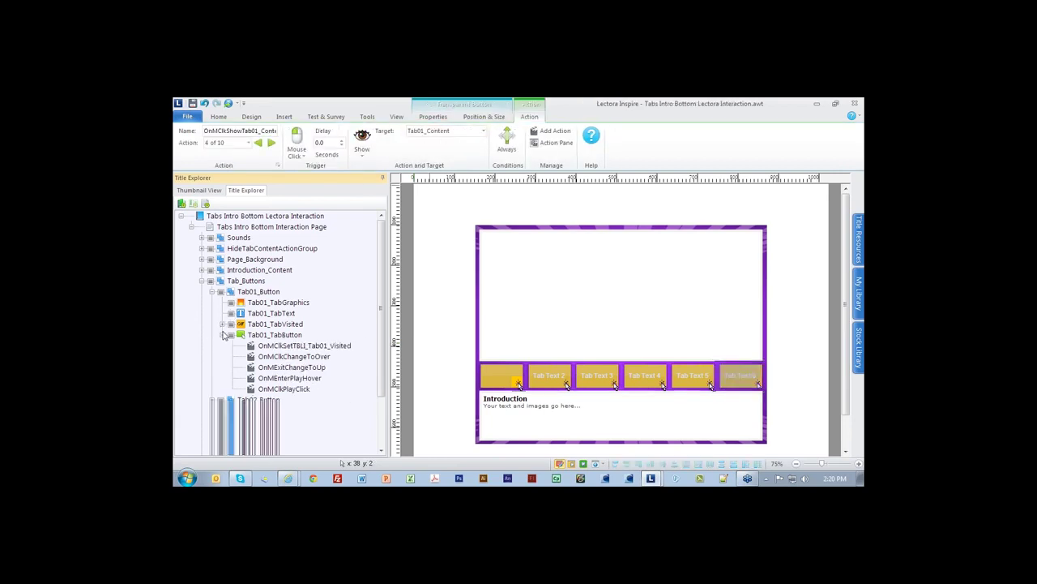
{"action": "left_click", "coordinate": [211, 291]}
{"action": "left_click", "coordinate": [201, 281]}
{"action": "left_click", "coordinate": [245, 281]}
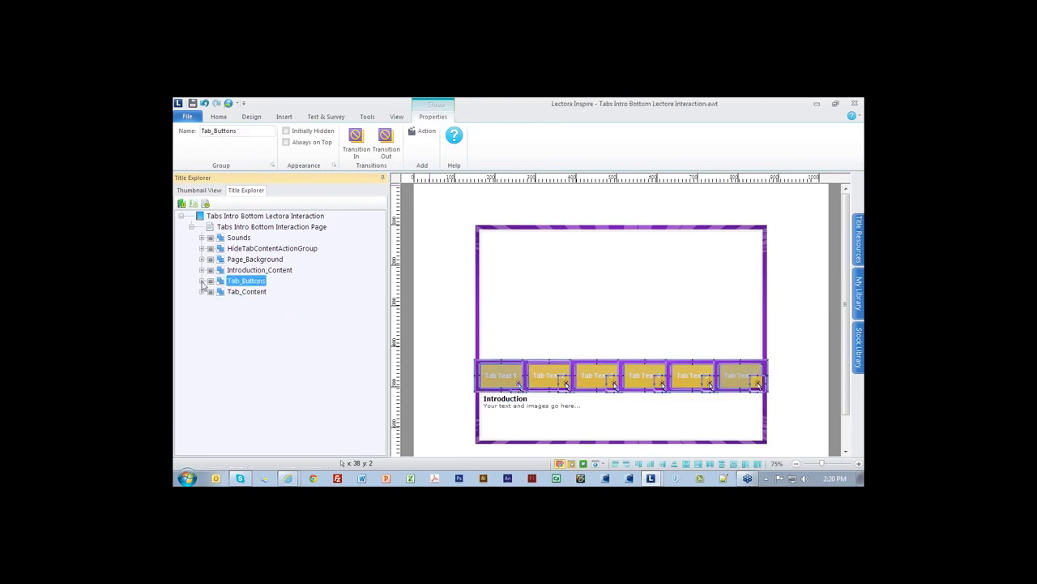
Step: Expand the Tab_Content group, make Tab01_Content visible on the page, and select its Tab01Text text block
{"action": "left_click", "coordinate": [201, 291]}
{"action": "left_click", "coordinate": [254, 304]}
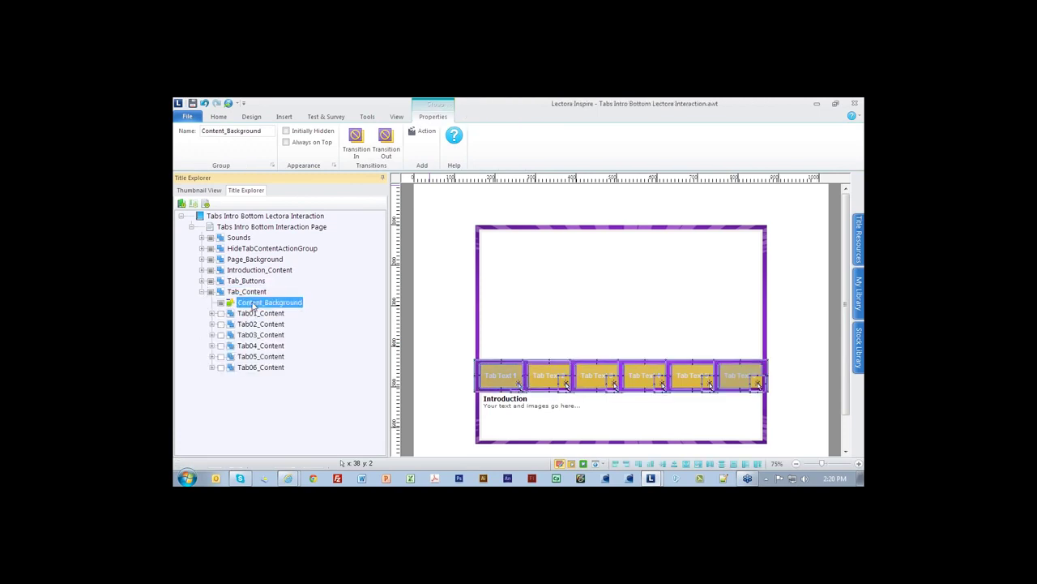
{"action": "left_click", "coordinate": [260, 313]}
{"action": "left_click", "coordinate": [212, 312]}
{"action": "left_click", "coordinate": [221, 313]}
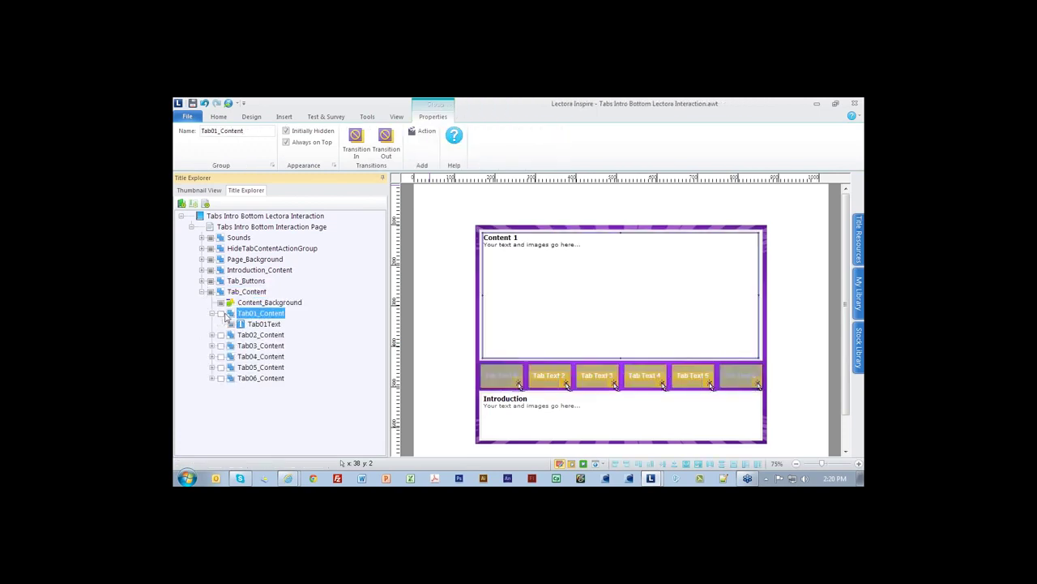
{"action": "left_click", "coordinate": [271, 325]}
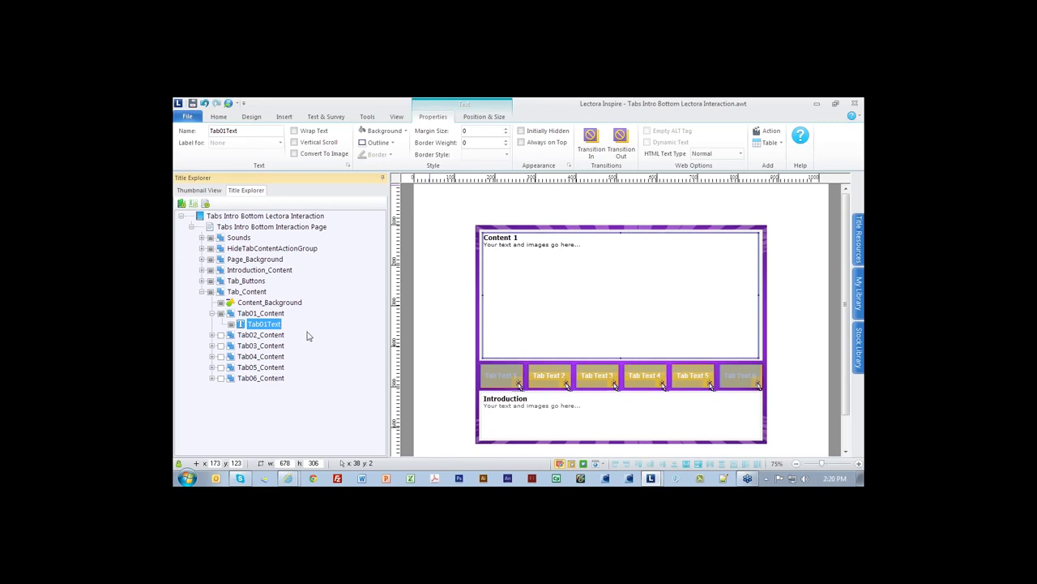
Step: Insert the image Down_BTN_Square.png from the Squares_Intro_Bottom_Lectora_Interaction images folder on the desktop into Tab01_Content, after Tab01Text
{"action": "left_click", "coordinate": [276, 314]}
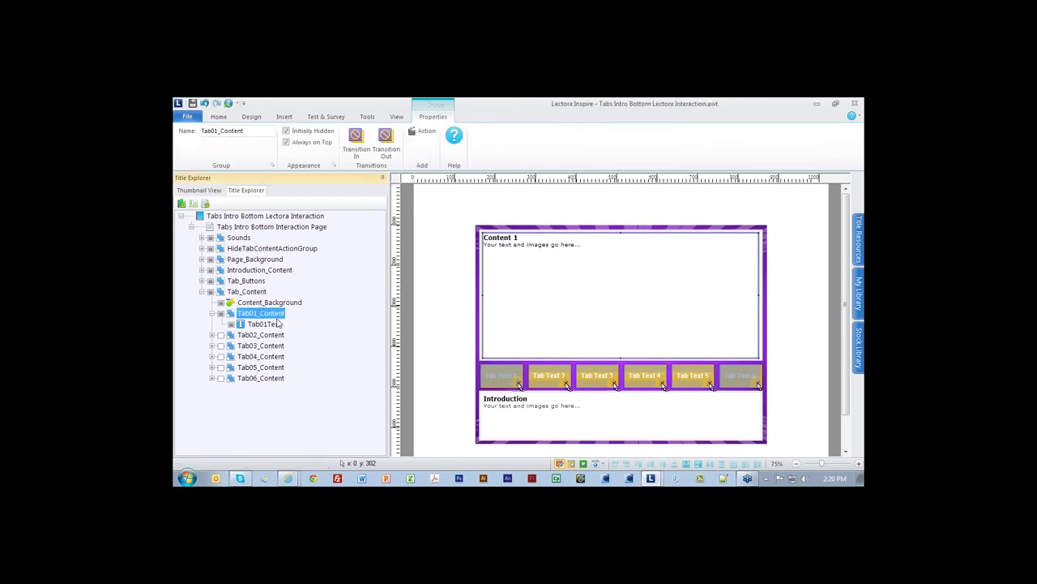
{"action": "left_click", "coordinate": [275, 324]}
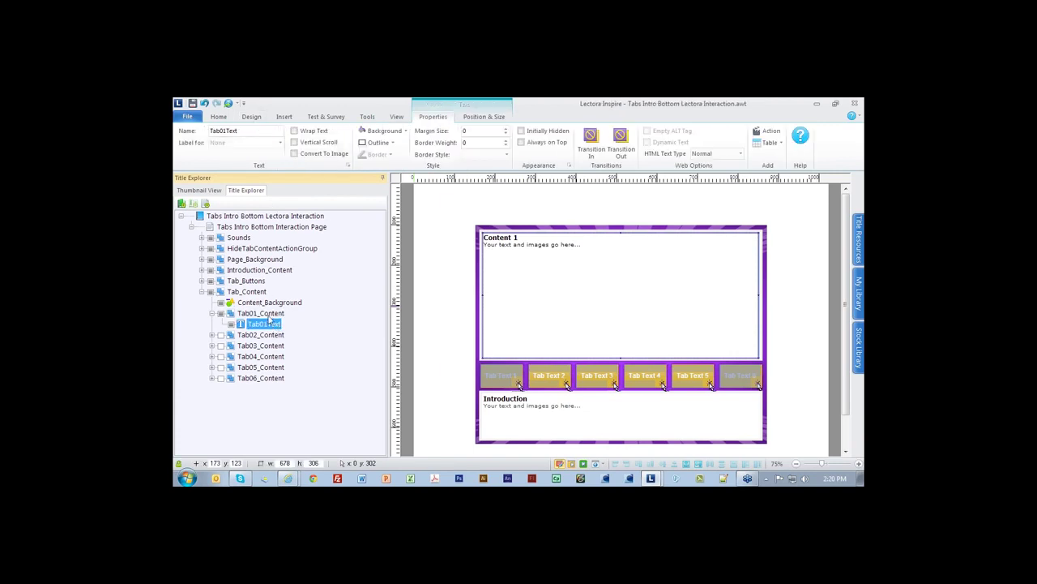
{"action": "left_click", "coordinate": [267, 314]}
{"action": "left_click", "coordinate": [268, 324]}
{"action": "left_click", "coordinate": [284, 116]}
{"action": "left_click", "coordinate": [314, 141]}
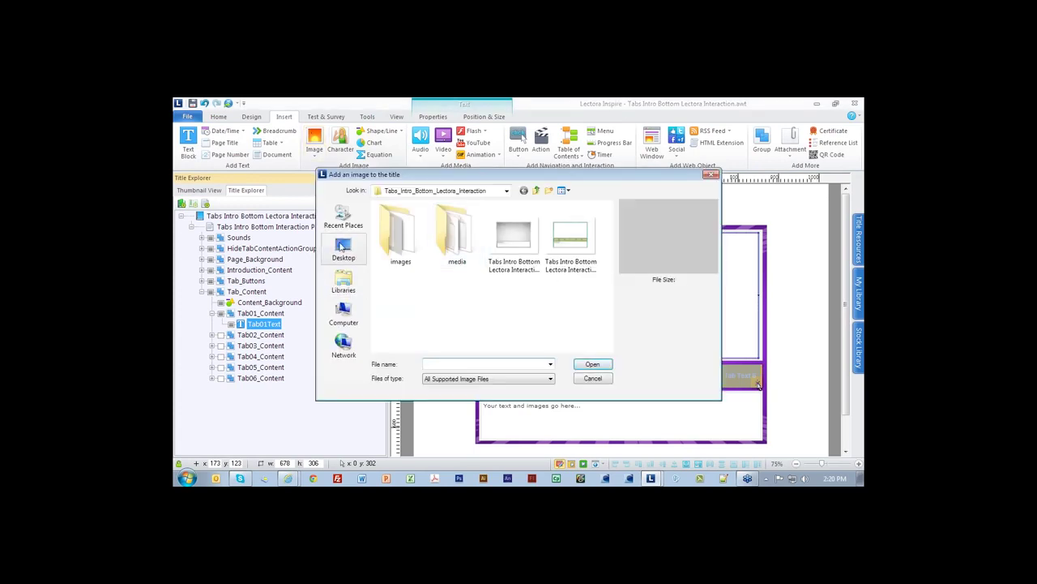
{"action": "left_click", "coordinate": [343, 250]}
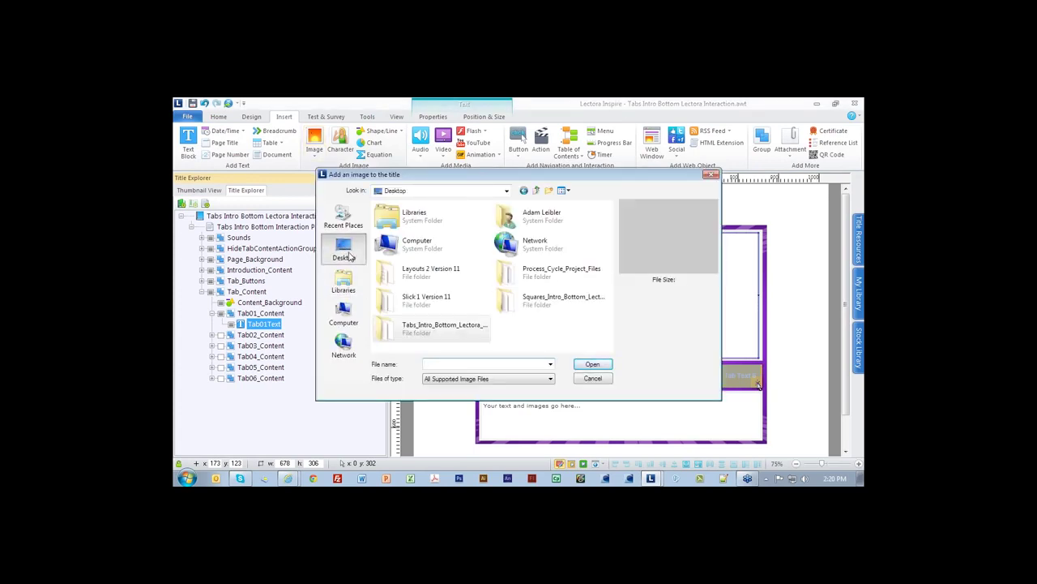
{"action": "double_click", "coordinate": [546, 301]}
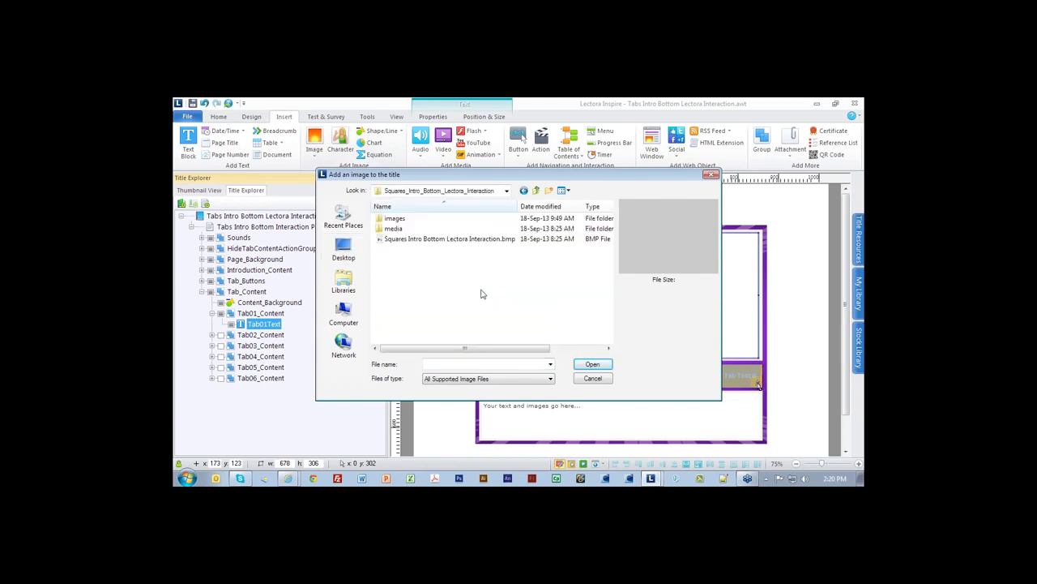
{"action": "double_click", "coordinate": [396, 240]}
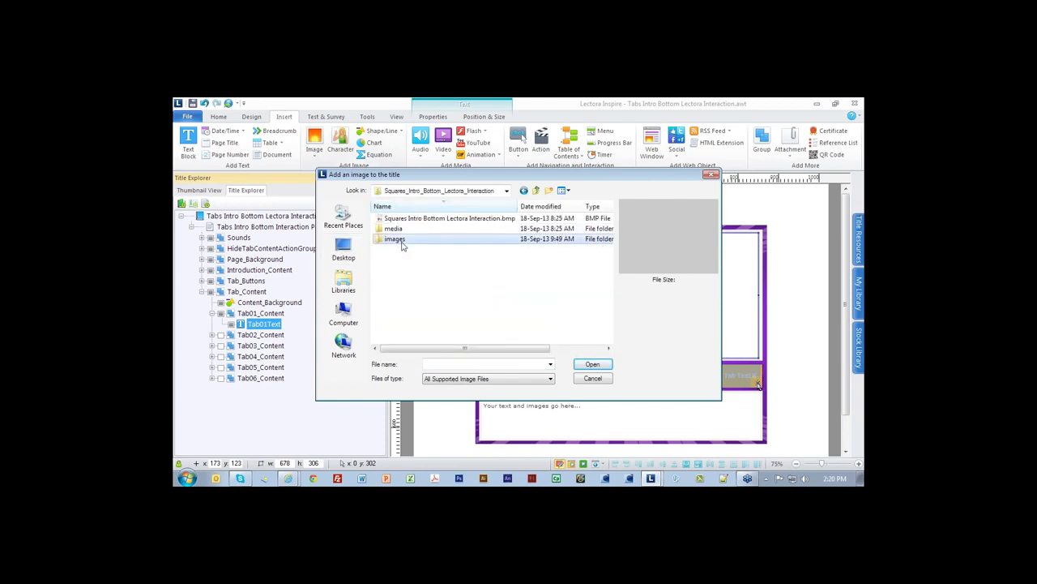
{"action": "left_click", "coordinate": [401, 306]}
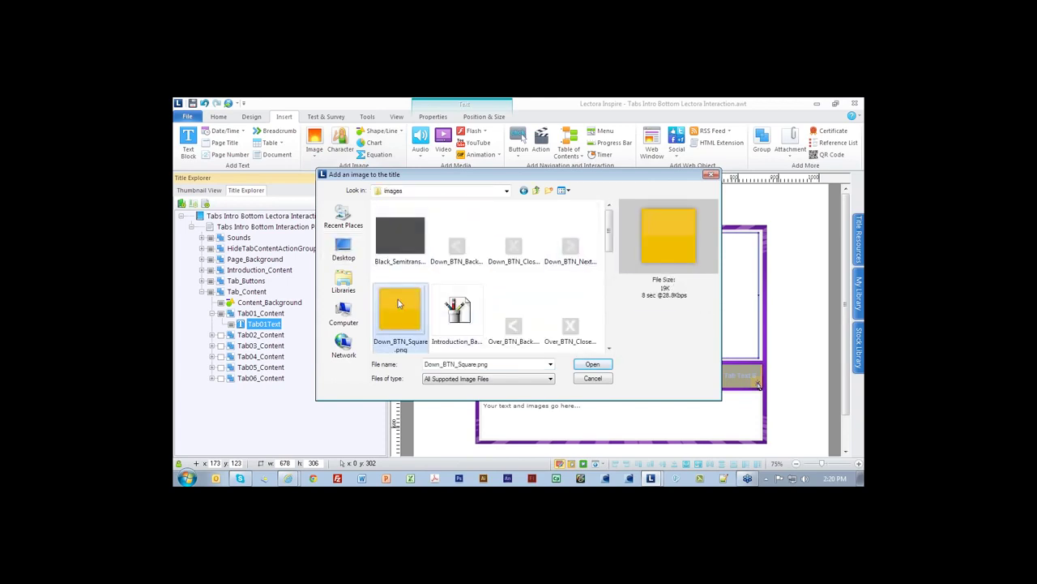
{"action": "left_click", "coordinate": [592, 365]}
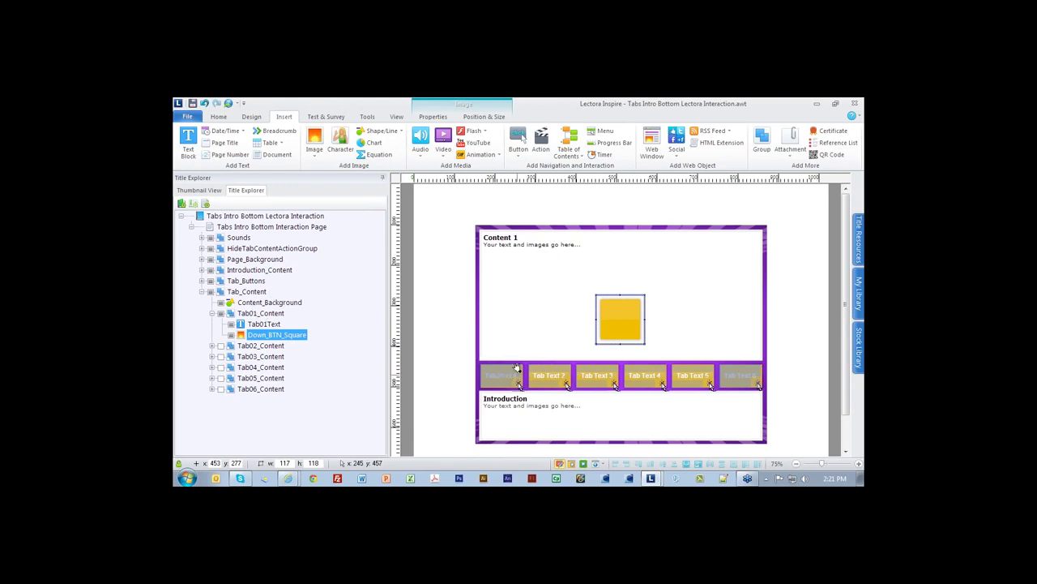
Step: Select Tab01_Content and its Tab01Text and Down_BTN_Square objects in turn to examine what the group contains
{"action": "left_click", "coordinate": [260, 314]}
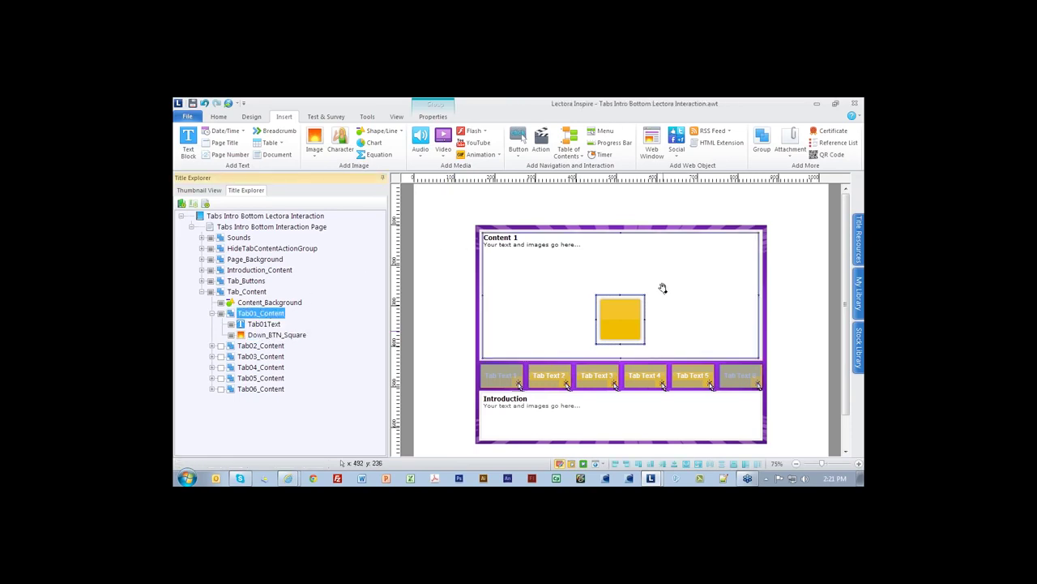
{"action": "left_click", "coordinate": [251, 324]}
{"action": "left_click", "coordinate": [265, 336]}
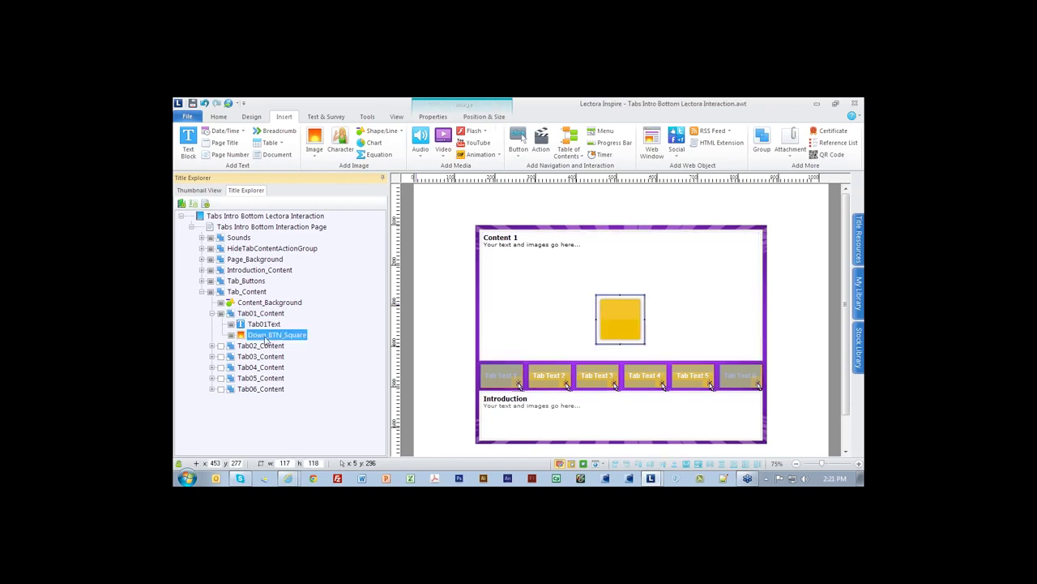
{"action": "left_click", "coordinate": [262, 314]}
{"action": "left_click", "coordinate": [261, 323]}
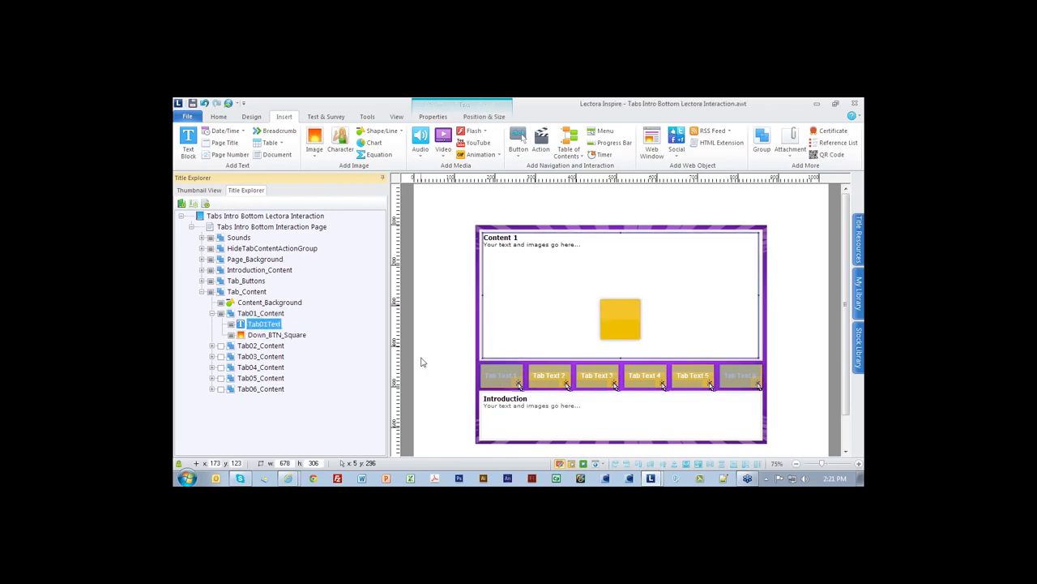
Step: Move the Down_BTN_Square image slightly up and to the right in the content area, to about x 466, y 258
{"action": "left_click", "coordinate": [261, 334]}
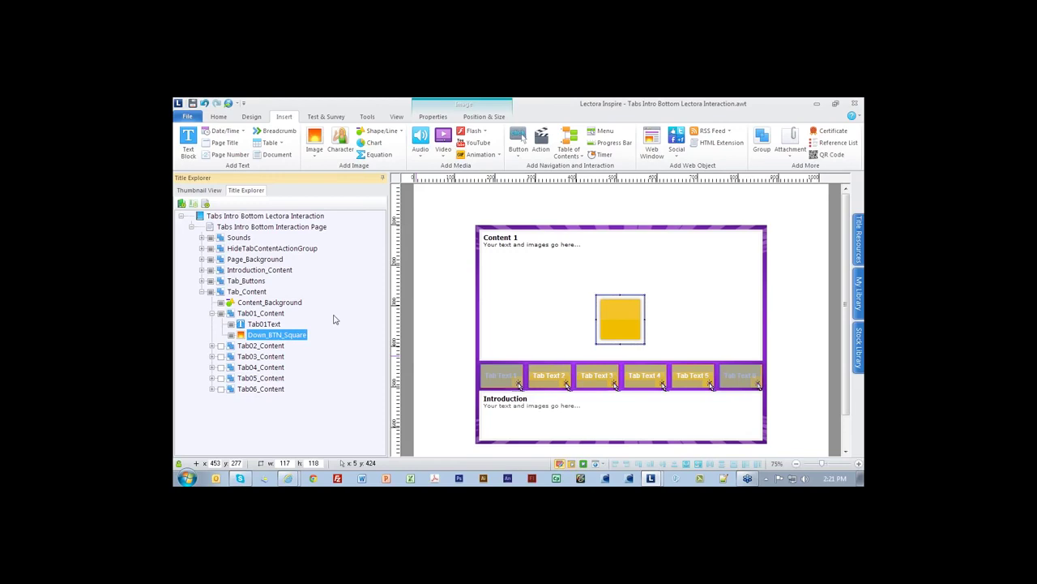
{"action": "left_click_drag", "start_coordinate": [636, 327], "coordinate": [621, 310]}
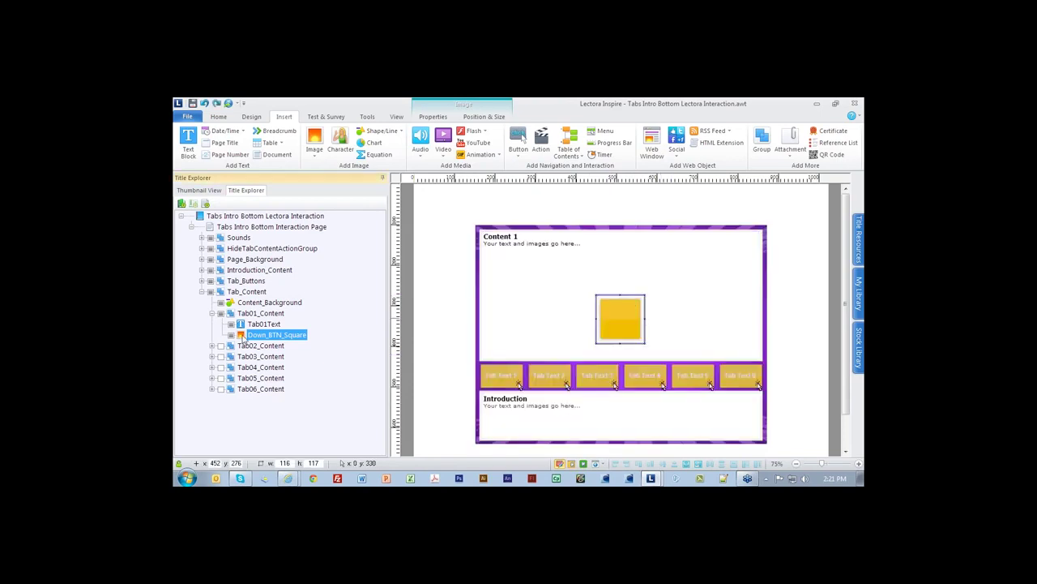
{"action": "scroll", "coordinate": [621, 310], "scroll_direction": "down", "scroll_amount": 1}
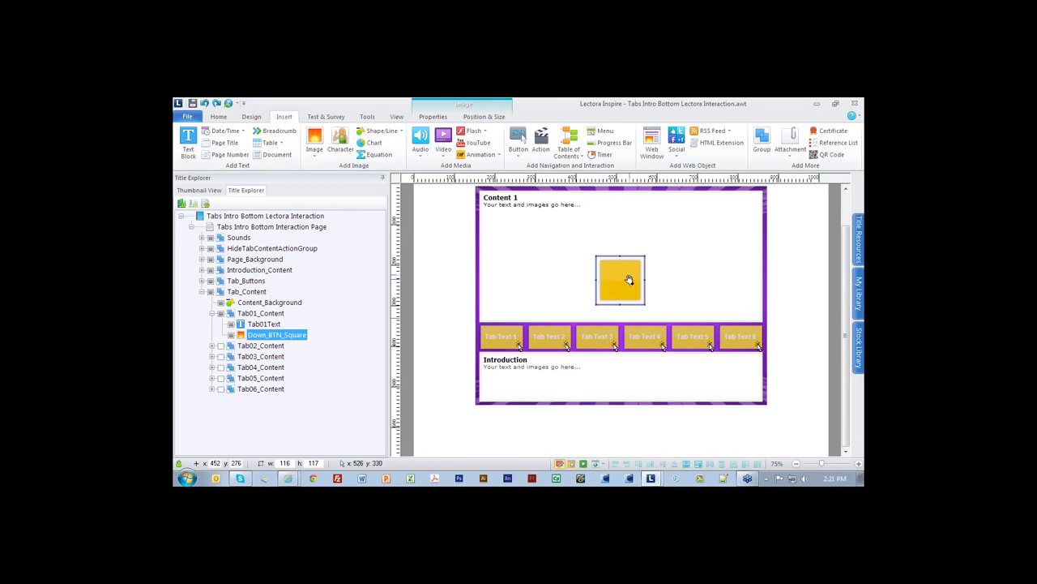
{"action": "key", "text": "alt"}
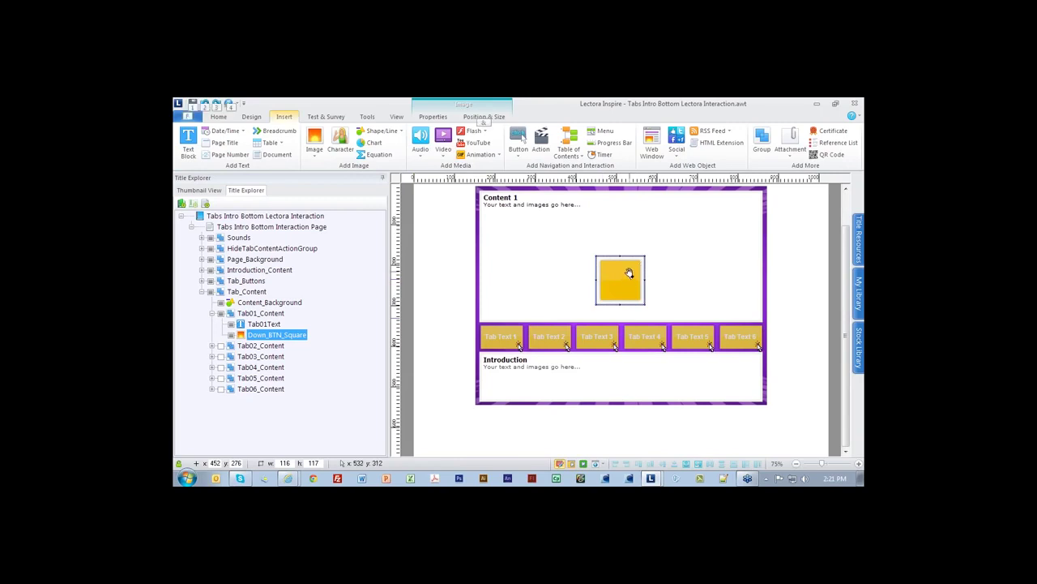
{"action": "mouse_move", "coordinate": [628, 273]}
{"action": "left_mouse_down"}
{"action": "mouse_move", "coordinate": [562, 267]}
{"action": "mouse_move", "coordinate": [531, 239]}
{"action": "mouse_move", "coordinate": [686, 280]}
{"action": "mouse_move", "coordinate": [735, 237]}
{"action": "mouse_move", "coordinate": [552, 262]}
{"action": "mouse_move", "coordinate": [638, 265]}
{"action": "left_mouse_up"}
Step: Try to move the Tab01Text text block lower on the page, and reselect the Down_BTN_Square image
{"action": "left_click", "coordinate": [263, 323]}
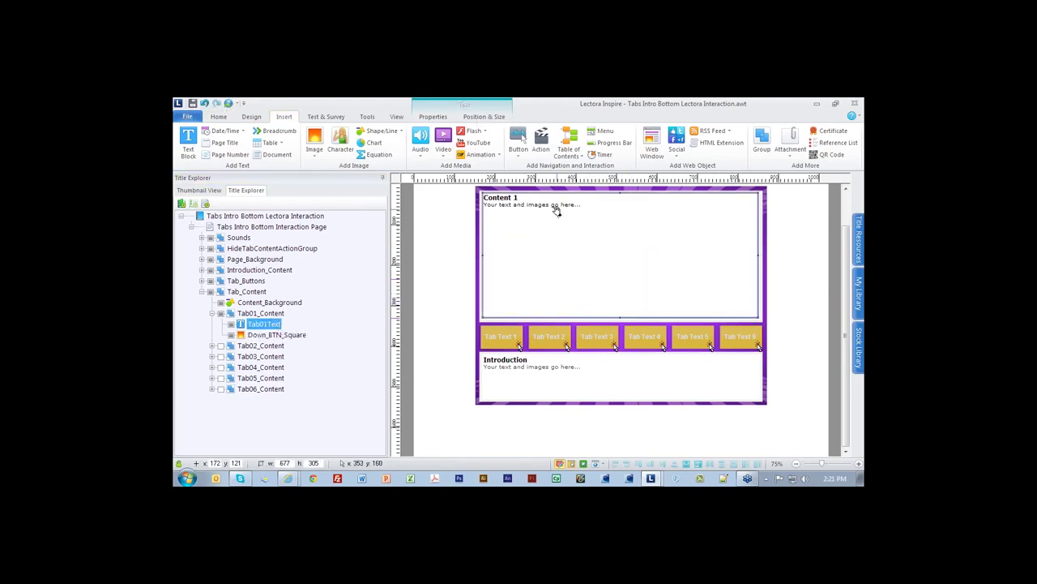
{"action": "left_click_drag", "start_coordinate": [554, 209], "coordinate": [532, 282]}
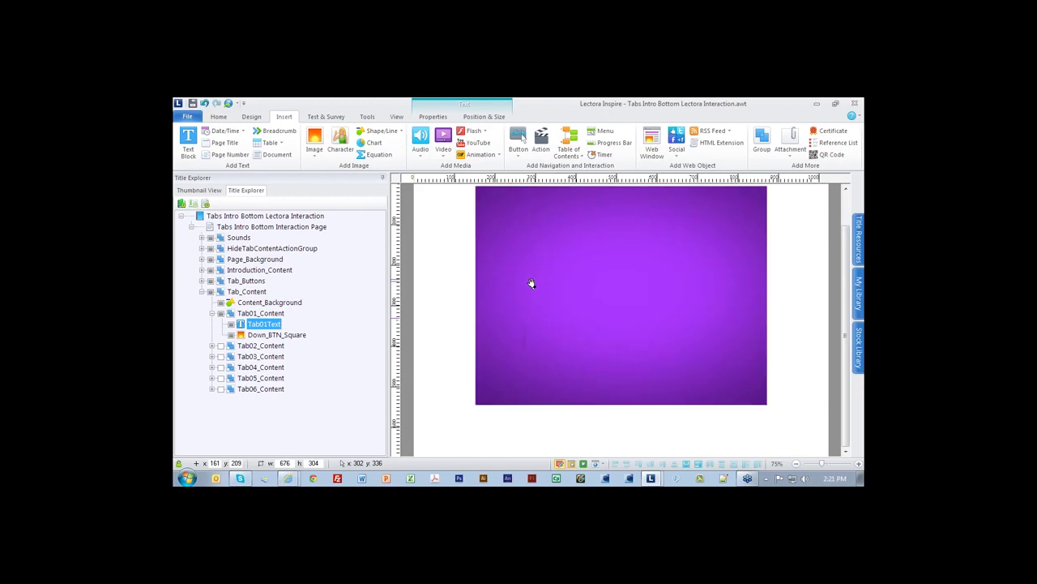
{"action": "left_click", "coordinate": [240, 334]}
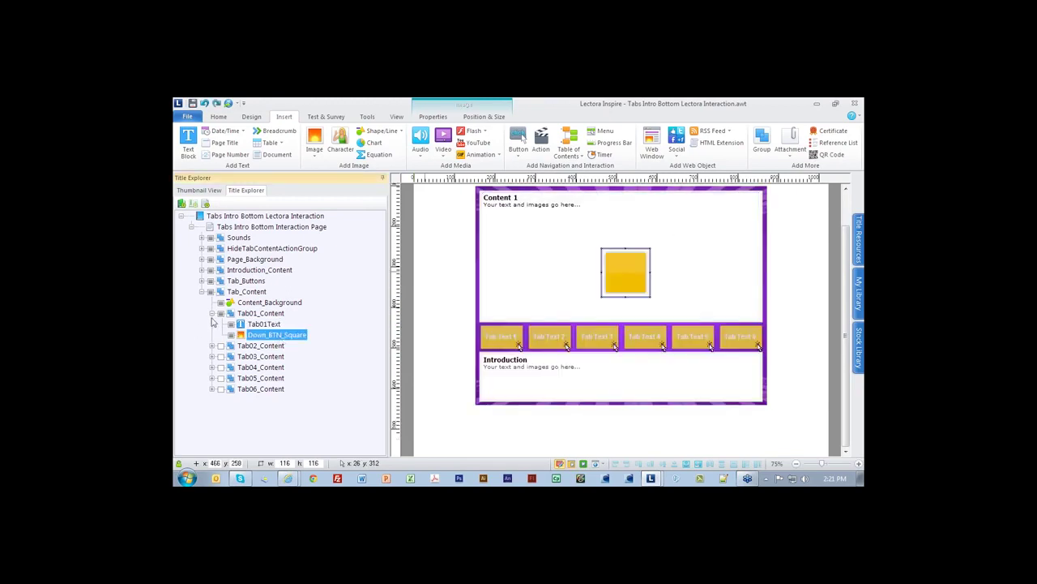
Step: Collapse Tab01_Content, preview the page, and test the Tab Text 2 and Tab Text 1 buttons
{"action": "left_click", "coordinate": [212, 313]}
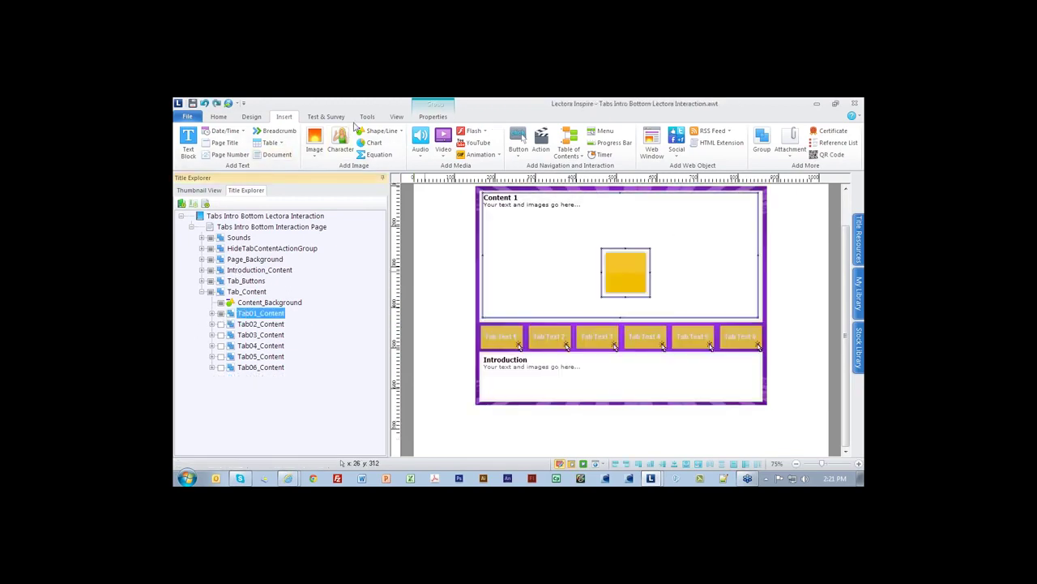
{"action": "left_click", "coordinate": [396, 116]}
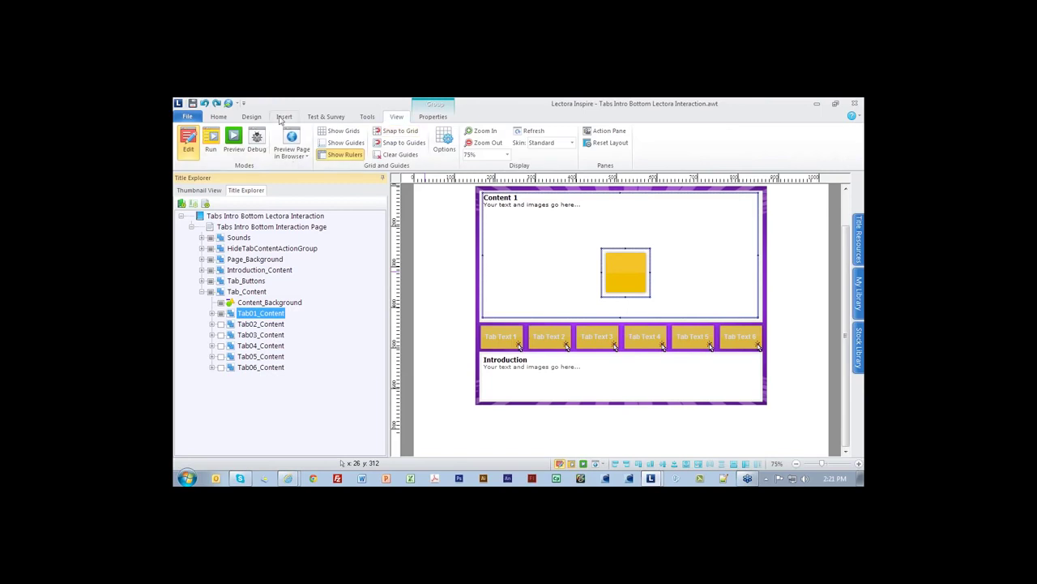
{"action": "left_click", "coordinate": [234, 139]}
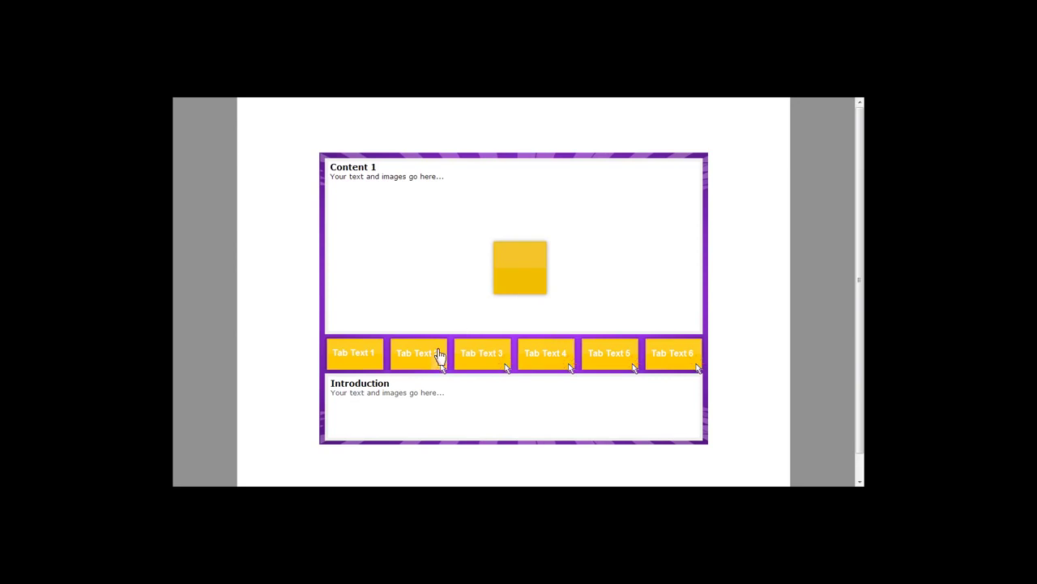
{"action": "left_click", "coordinate": [434, 356]}
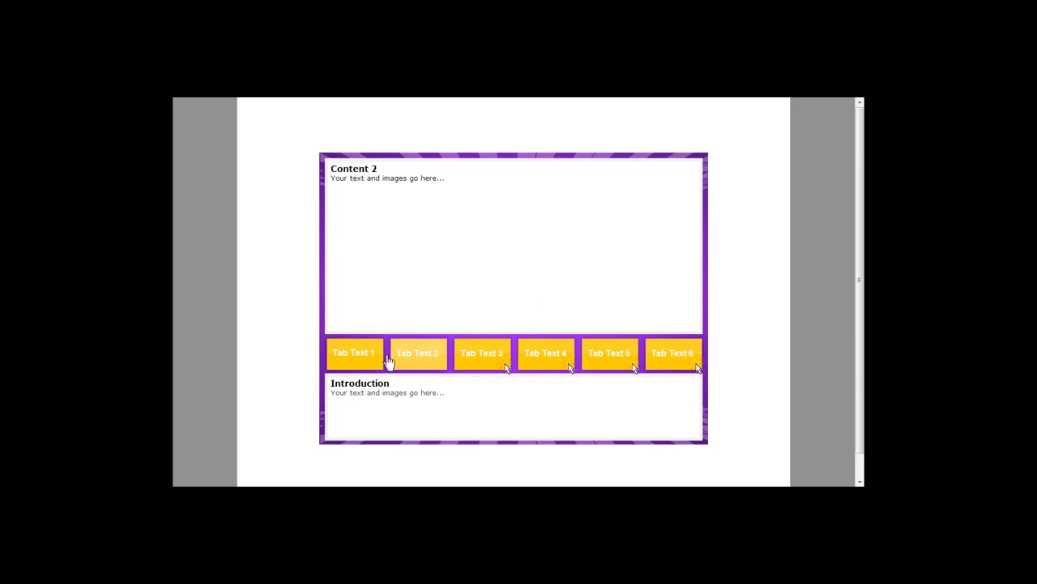
{"action": "left_click", "coordinate": [381, 356]}
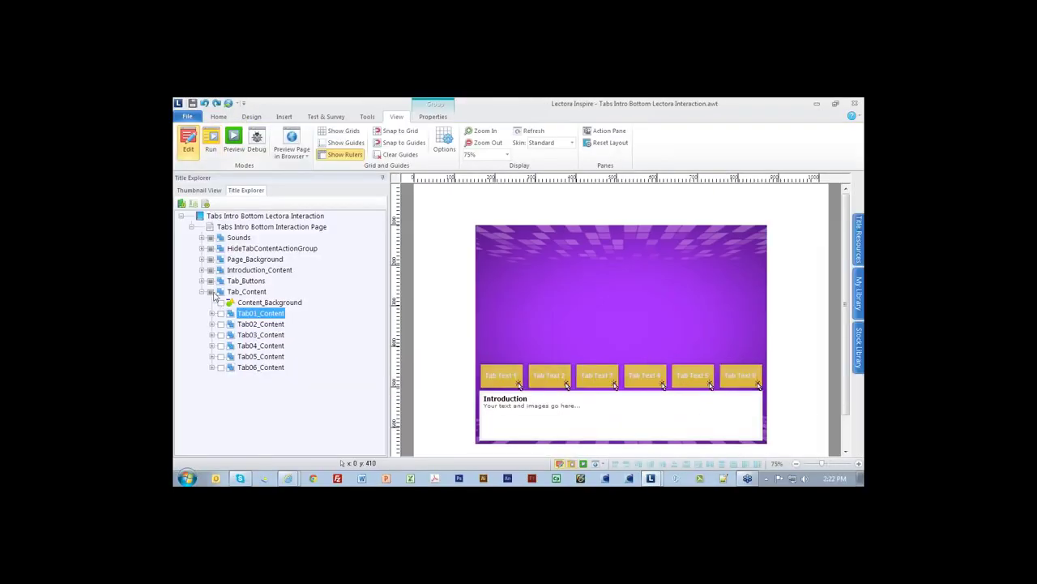
Step: Expand Tab_Content and Tab01_Content, make Content_Background visible on the page, and select Down_BTN_Square
{"action": "left_click", "coordinate": [202, 291]}
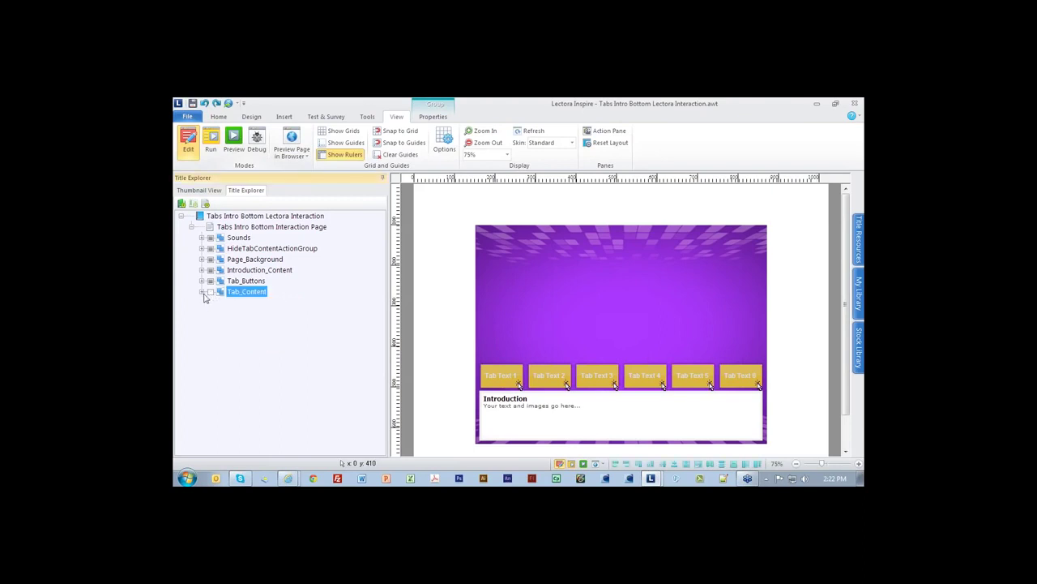
{"action": "left_click", "coordinate": [202, 292]}
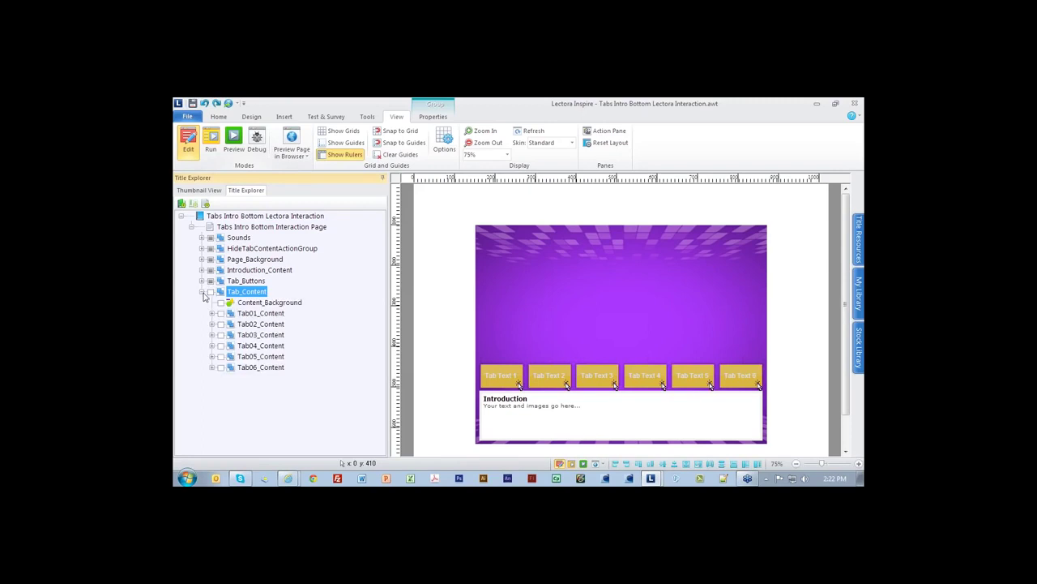
{"action": "left_click", "coordinate": [202, 291]}
{"action": "left_click", "coordinate": [203, 291]}
{"action": "left_click", "coordinate": [211, 313]}
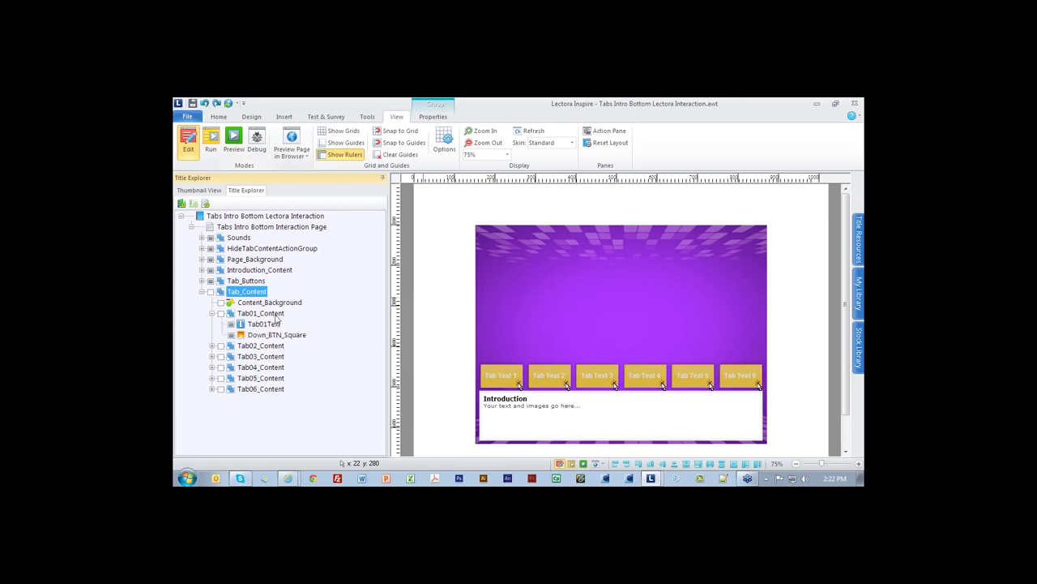
{"action": "left_click", "coordinate": [220, 303]}
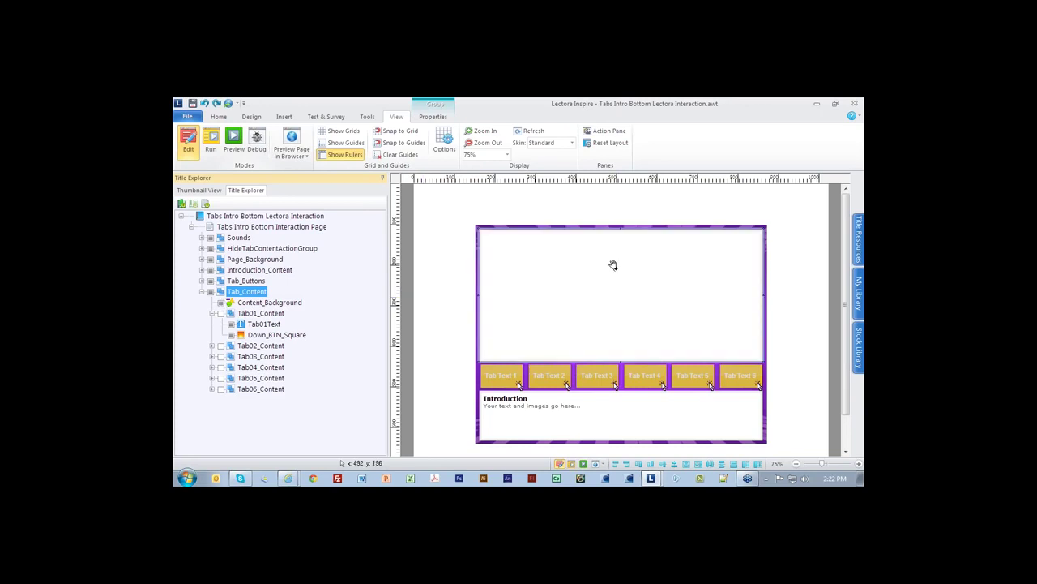
{"action": "left_click", "coordinate": [264, 334]}
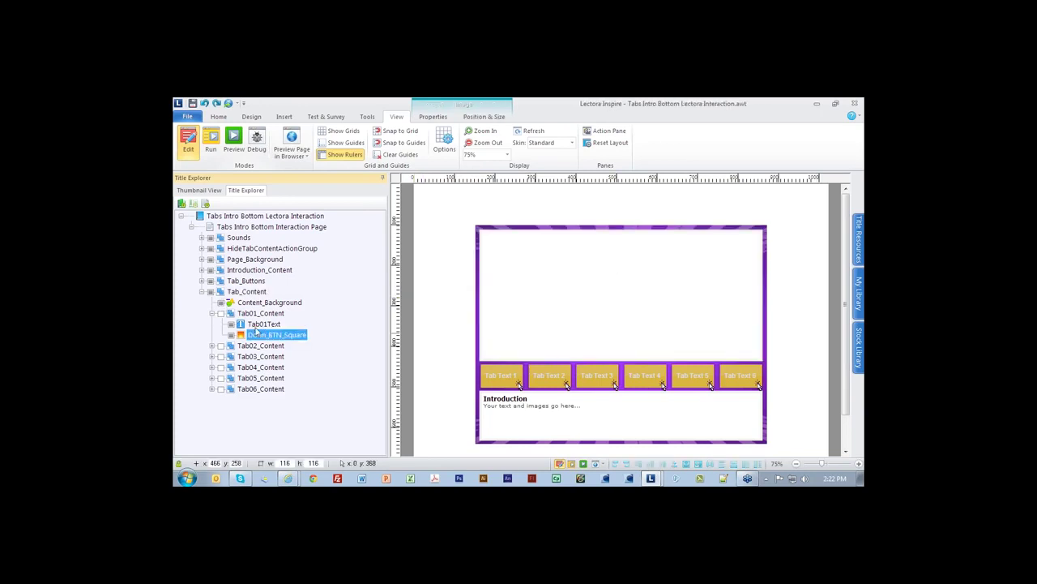
Step: Expand Tab_Buttons and Tab05_Button to view the objects inside, and collapse both groups again
{"action": "left_click", "coordinate": [202, 281]}
{"action": "left_click", "coordinate": [211, 334]}
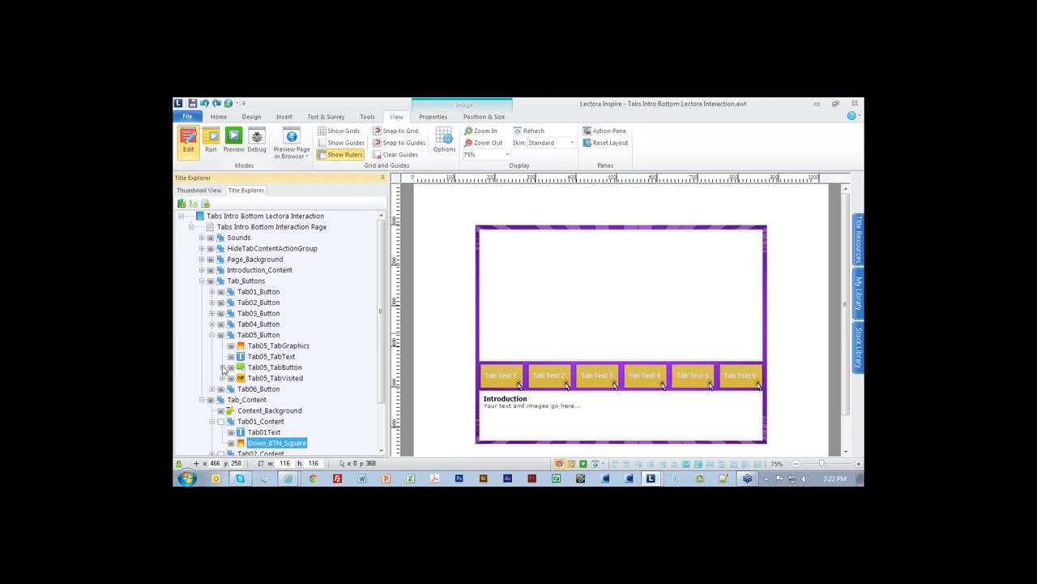
{"action": "left_click", "coordinate": [223, 367]}
{"action": "left_click", "coordinate": [223, 335]}
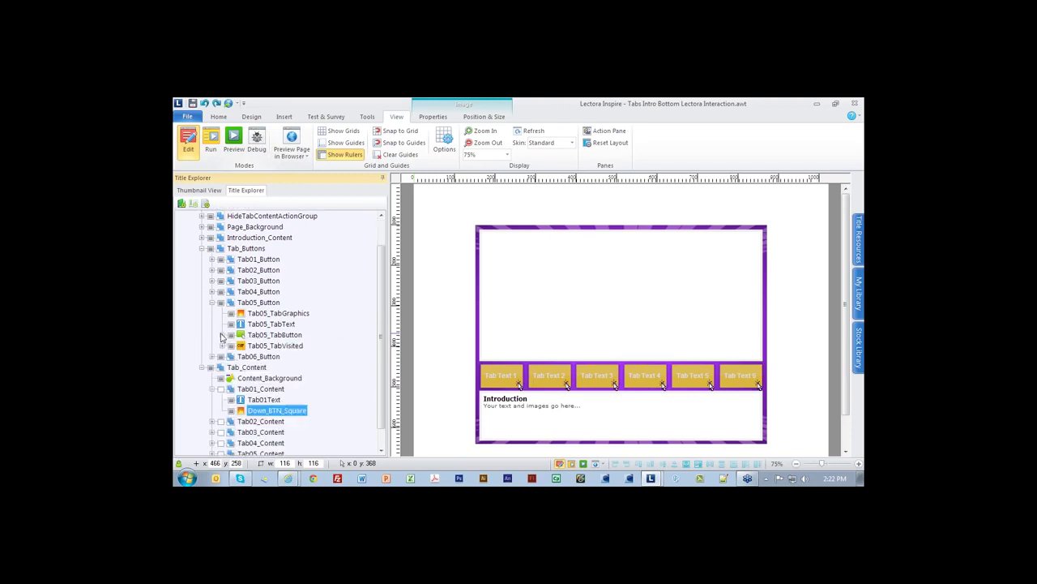
{"action": "left_click", "coordinate": [210, 302]}
{"action": "left_click", "coordinate": [201, 269]}
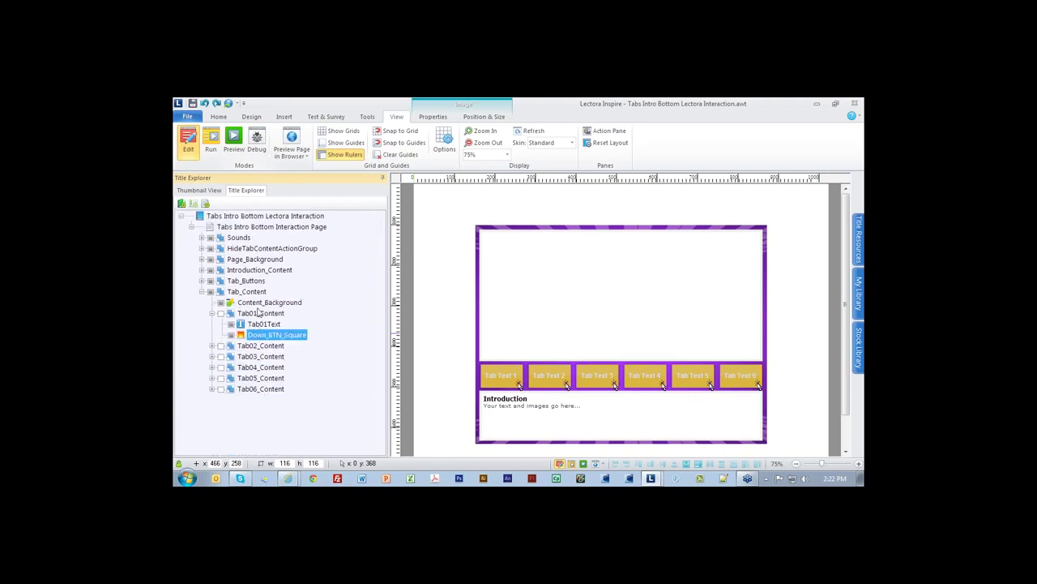
Step: View the contents of Tab01_Button, collapse Tab01_Content, and leave Tab_Buttons expanded above the tab content groups
{"action": "left_click", "coordinate": [202, 280]}
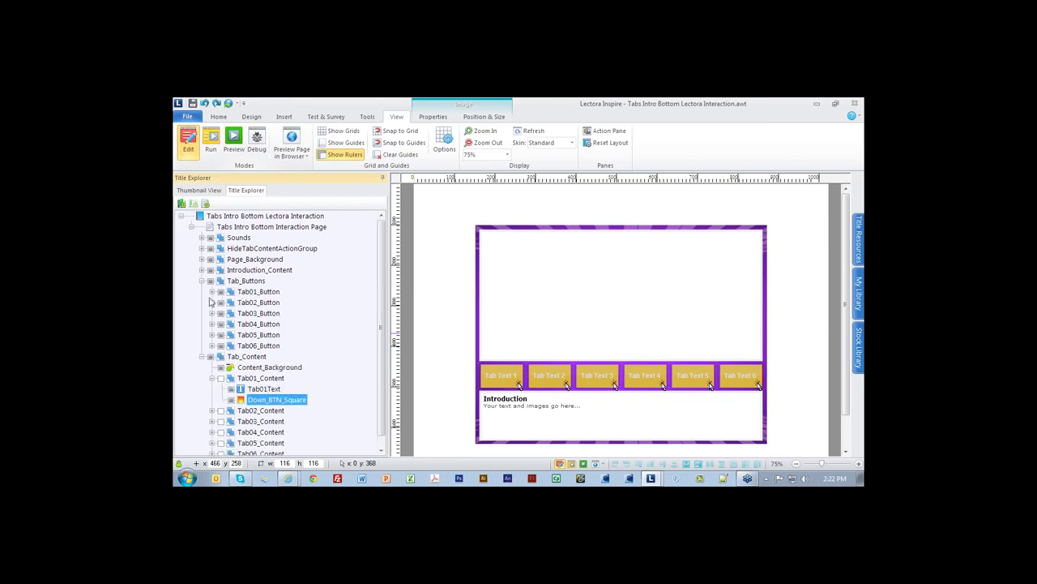
{"action": "left_click", "coordinate": [212, 292]}
{"action": "left_click", "coordinate": [210, 292]}
{"action": "left_click", "coordinate": [201, 280]}
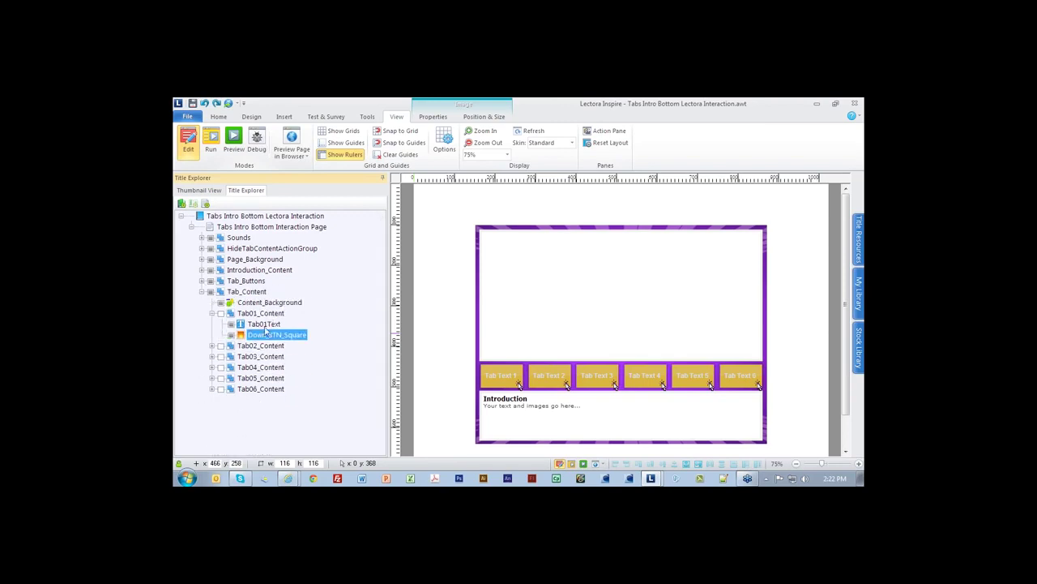
{"action": "left_click", "coordinate": [211, 314]}
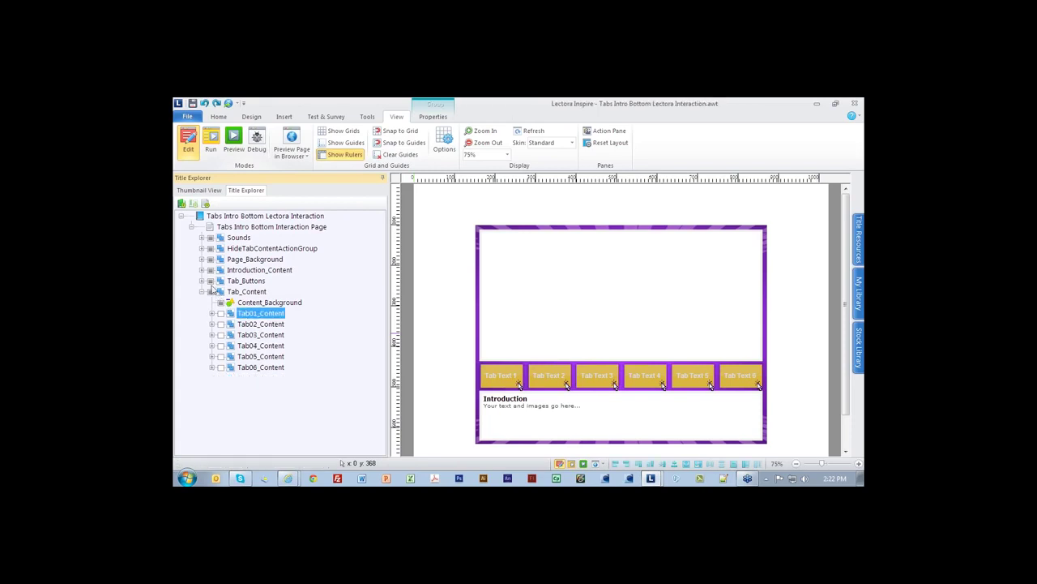
{"action": "left_click", "coordinate": [206, 281]}
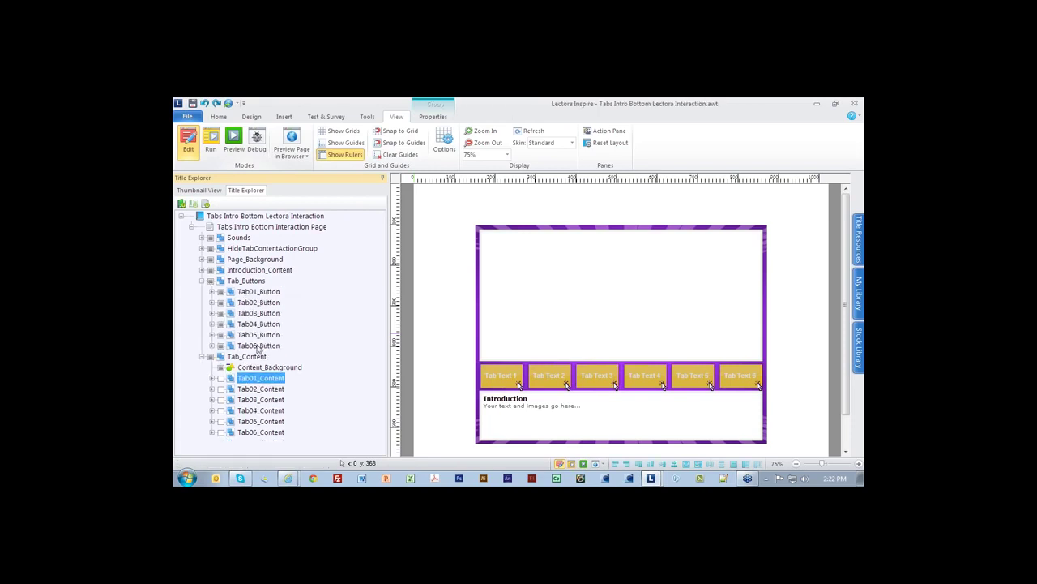
Step: Delete Tab06_Button from Tab_Buttons and Tab06_Content from Tab_Content
{"action": "right_click", "coordinate": [257, 347]}
{"action": "left_click", "coordinate": [276, 281]}
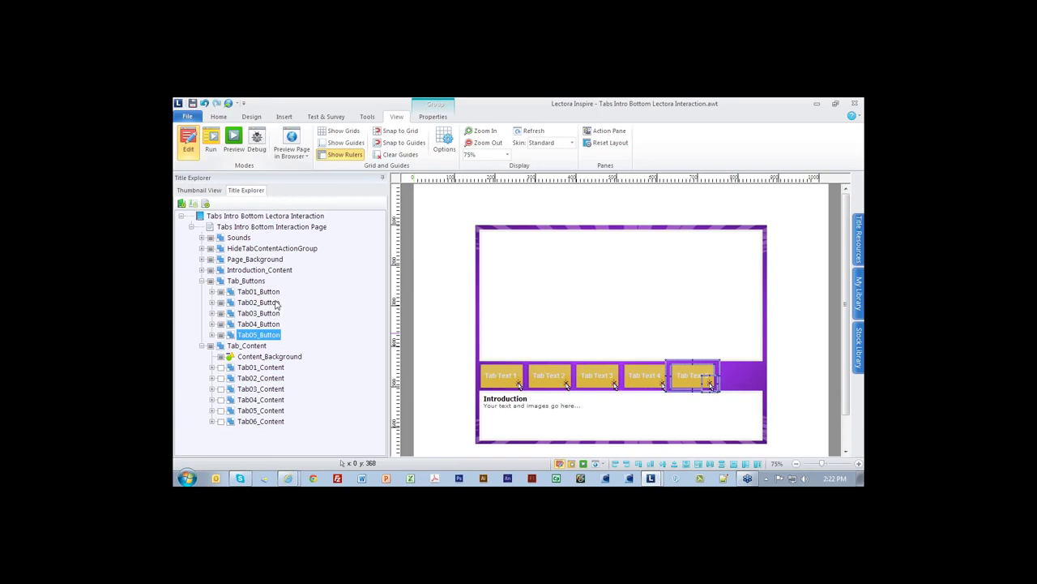
{"action": "left_click", "coordinate": [258, 421]}
{"action": "right_click", "coordinate": [257, 421]}
{"action": "left_click", "coordinate": [264, 301]}
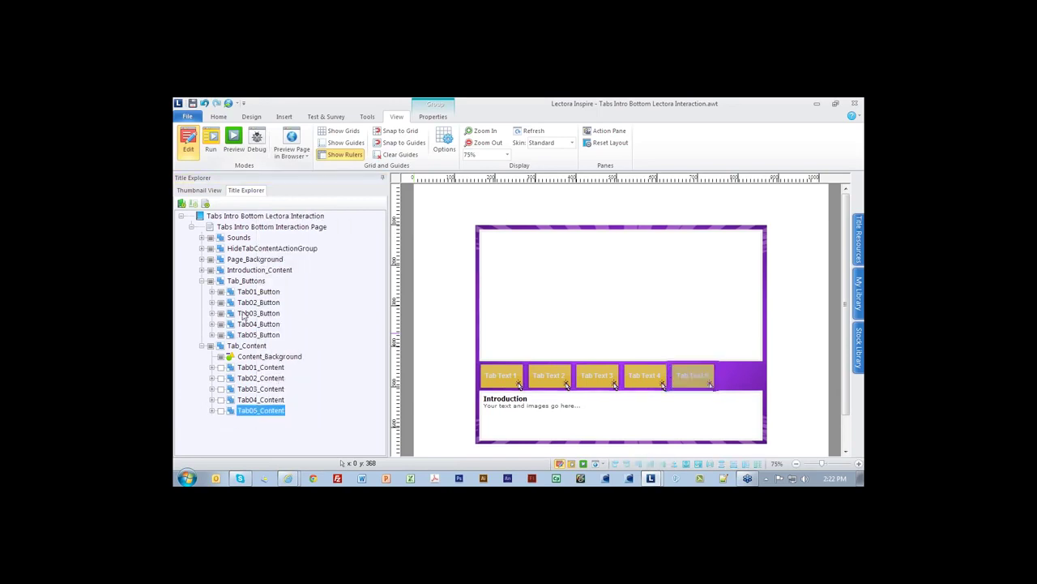
Step: Select Tab01_Button through Tab05_Button together and move them rightward along the purple bar to roughly centre the row
{"action": "left_click", "coordinate": [258, 291]}
{"action": "left_click", "coordinate": [256, 335], "text": "shift"}
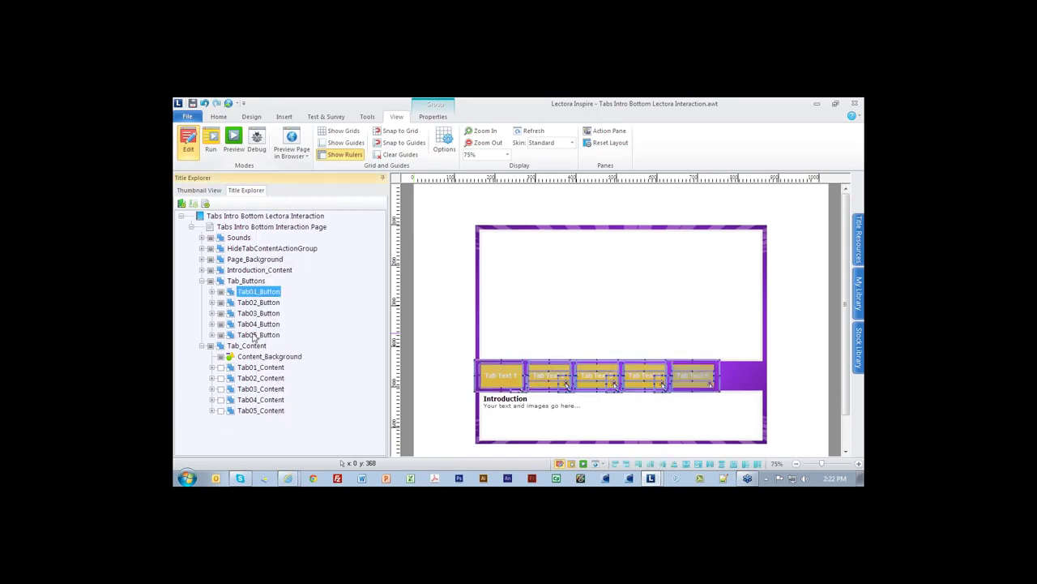
{"action": "left_click_drag", "start_coordinate": [596, 373], "coordinate": [628, 375]}
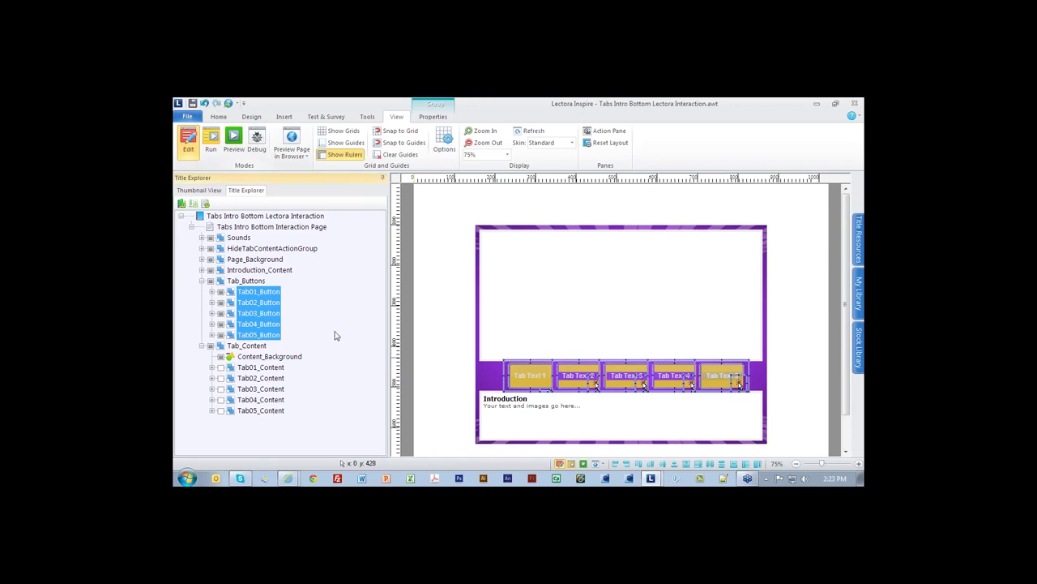
Step: Inspect Tab03_Button and the HideTab06 action inside HideTabContentActionGroup, and collapse the action group again
{"action": "left_click", "coordinate": [258, 313]}
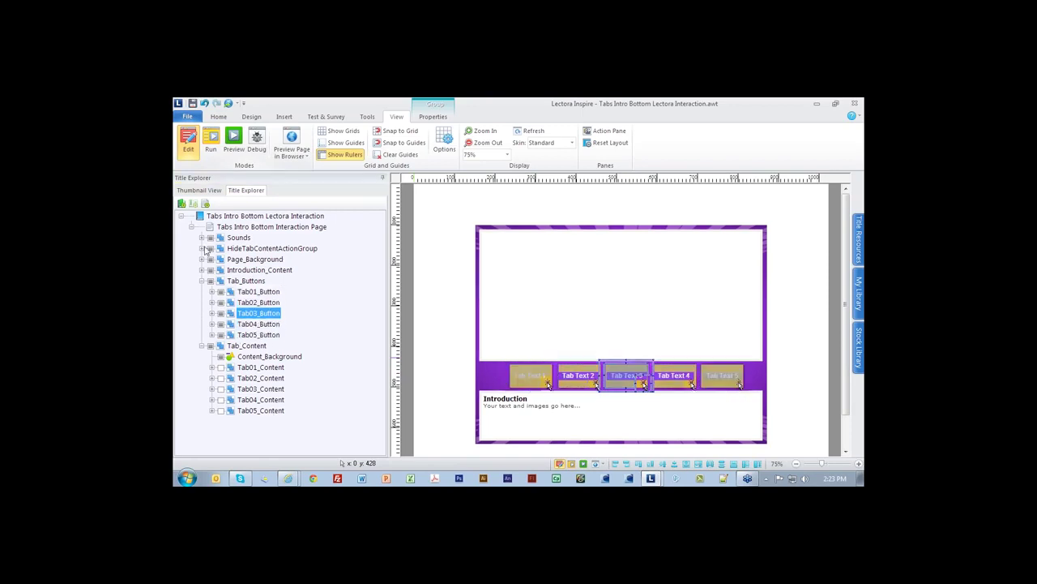
{"action": "left_click", "coordinate": [202, 248]}
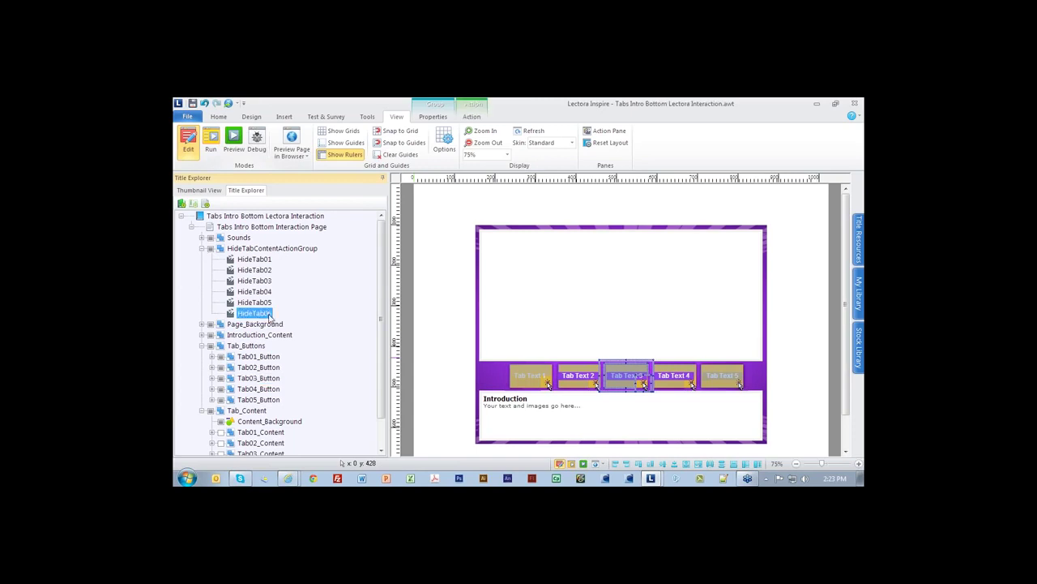
{"action": "left_click", "coordinate": [202, 248]}
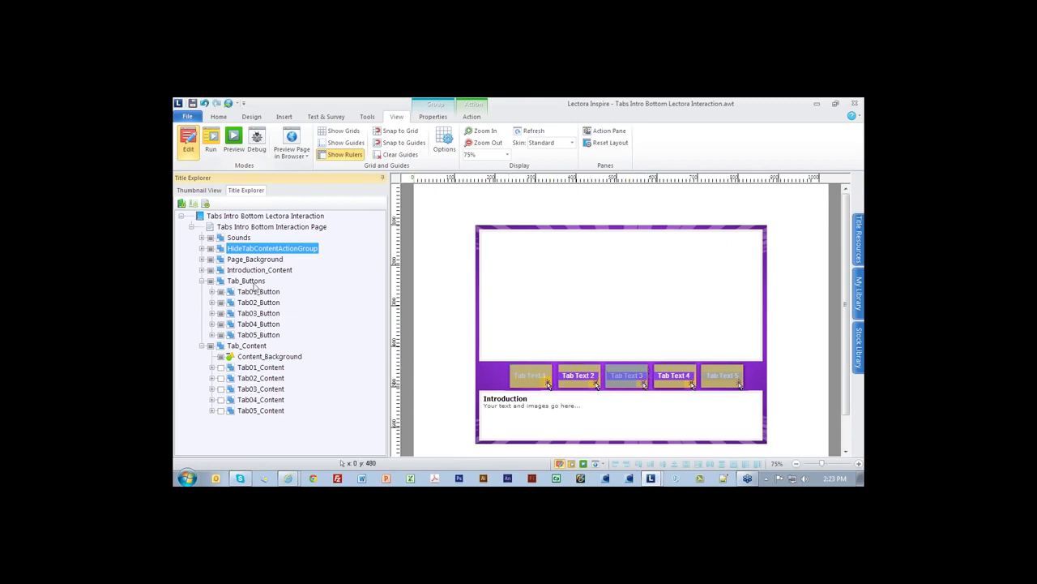
Step: Reselect Tab01_Button through Tab05_Button and nudge the whole row slightly to the left on the purple bar
{"action": "left_click", "coordinate": [256, 292]}
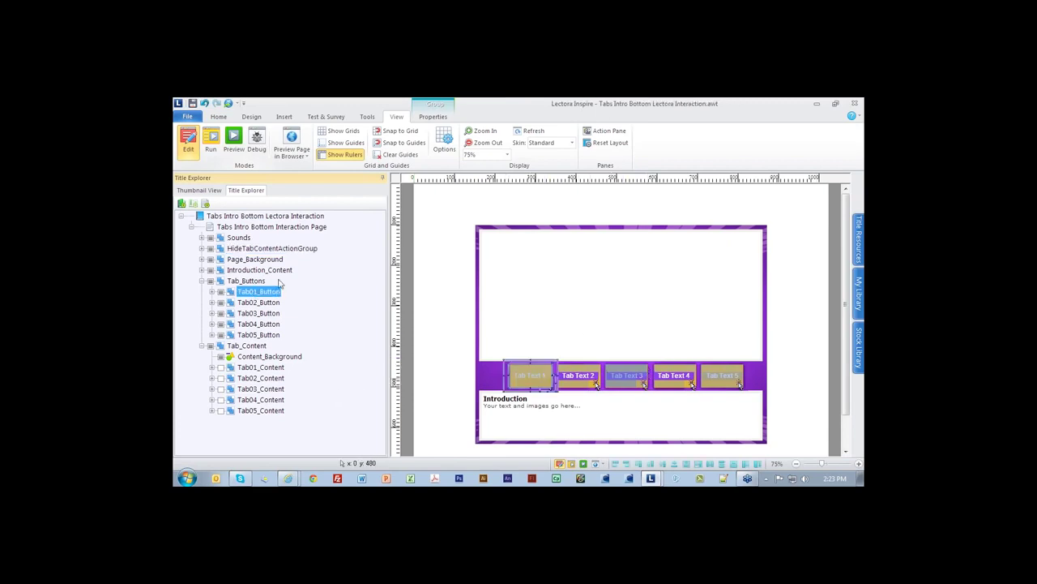
{"action": "left_click", "coordinate": [267, 335], "text": "shift"}
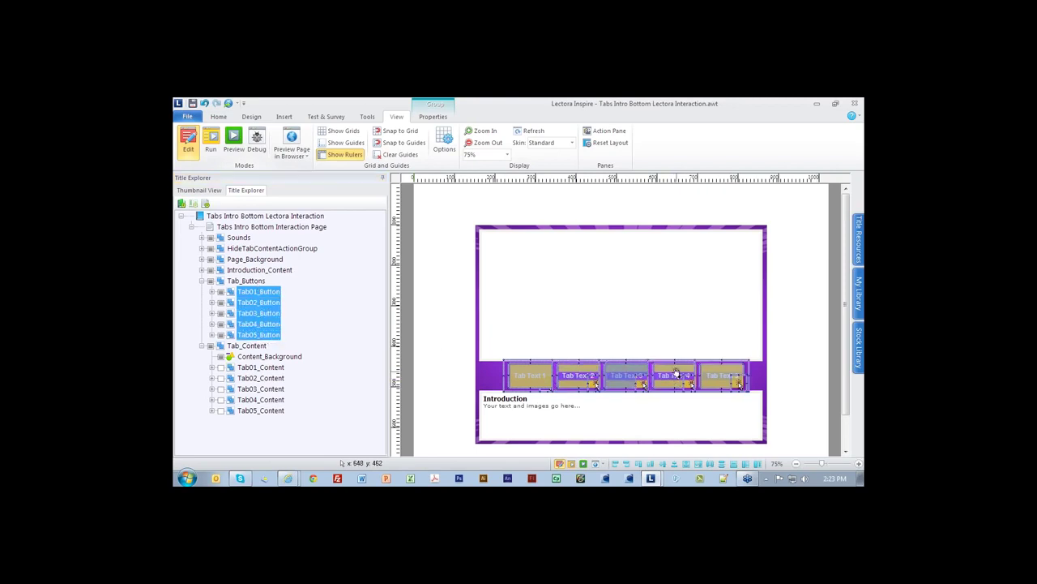
{"action": "mouse_move", "coordinate": [675, 375]}
{"action": "left_mouse_down"}
{"action": "mouse_move", "coordinate": [658, 308]}
{"action": "mouse_move", "coordinate": [673, 375]}
{"action": "left_mouse_up"}
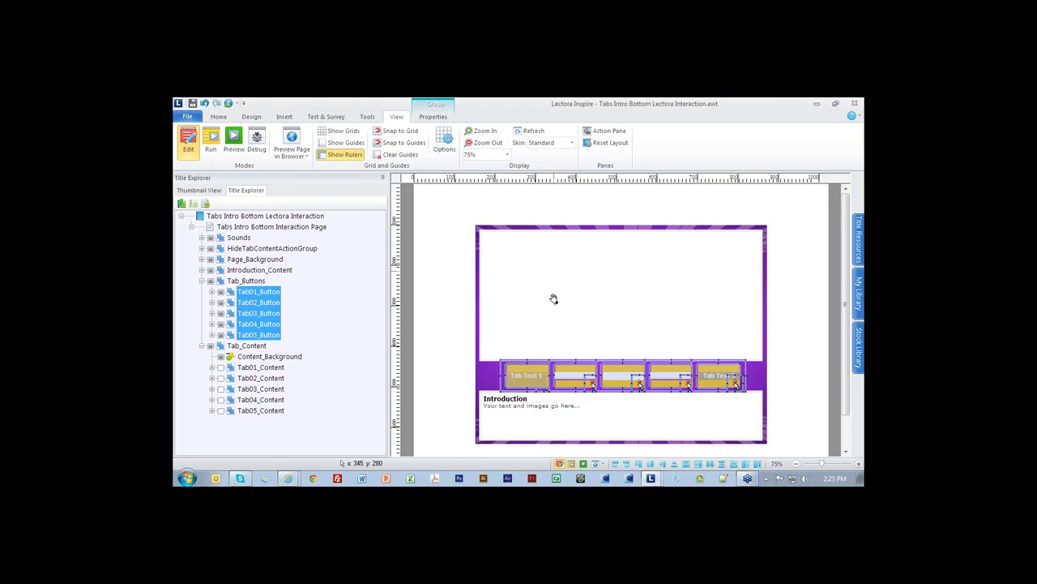
Step: Switch to Safari to view the Products categories on elearningtemplates.com, and advance the presentation past the Native Lectora Interactions slide
{"action": "key", "text": "super+Tab"}
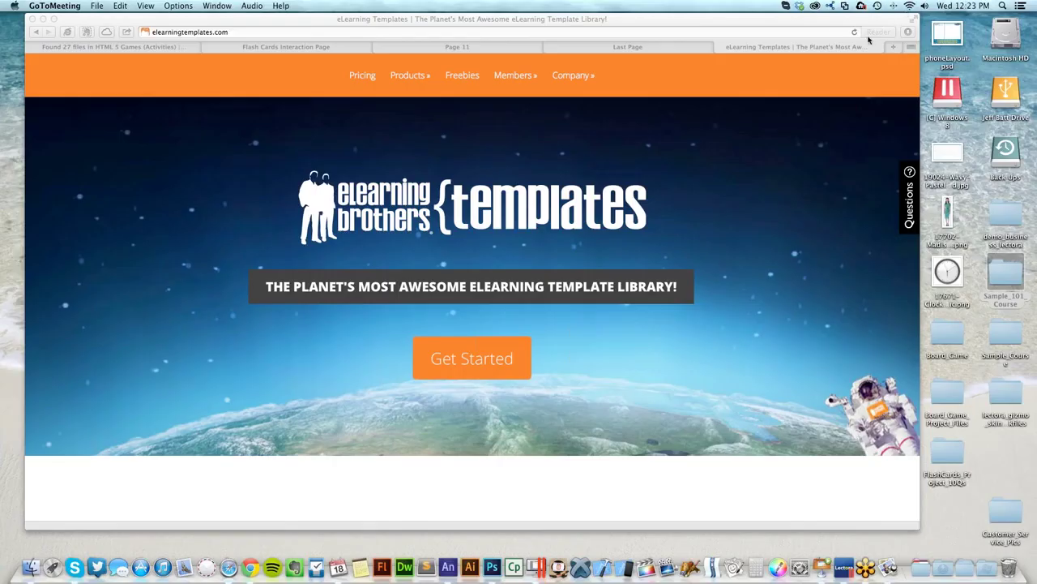
{"action": "left_click", "coordinate": [747, 79]}
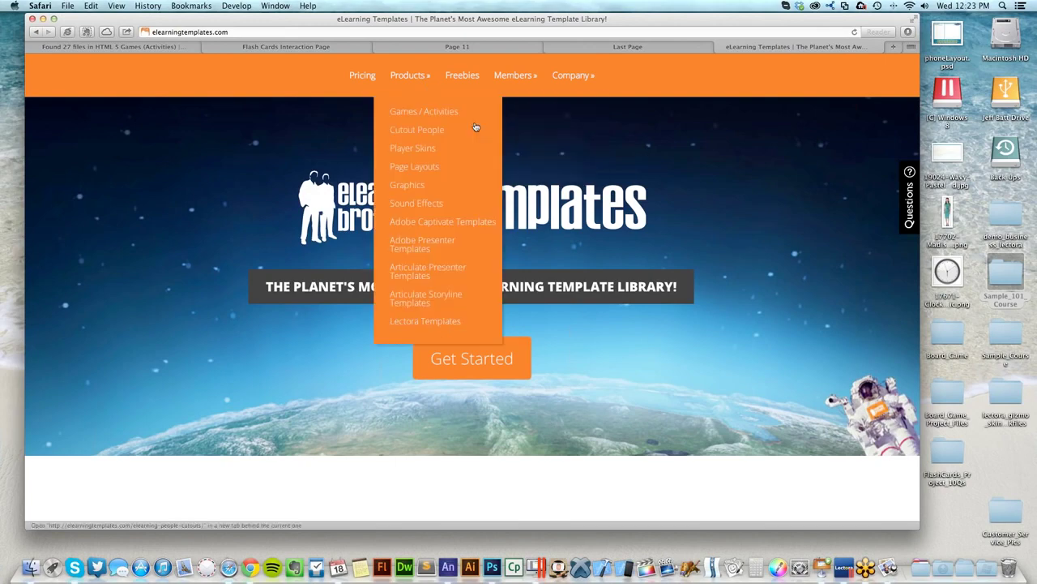
{"action": "key", "text": "super+Tab"}
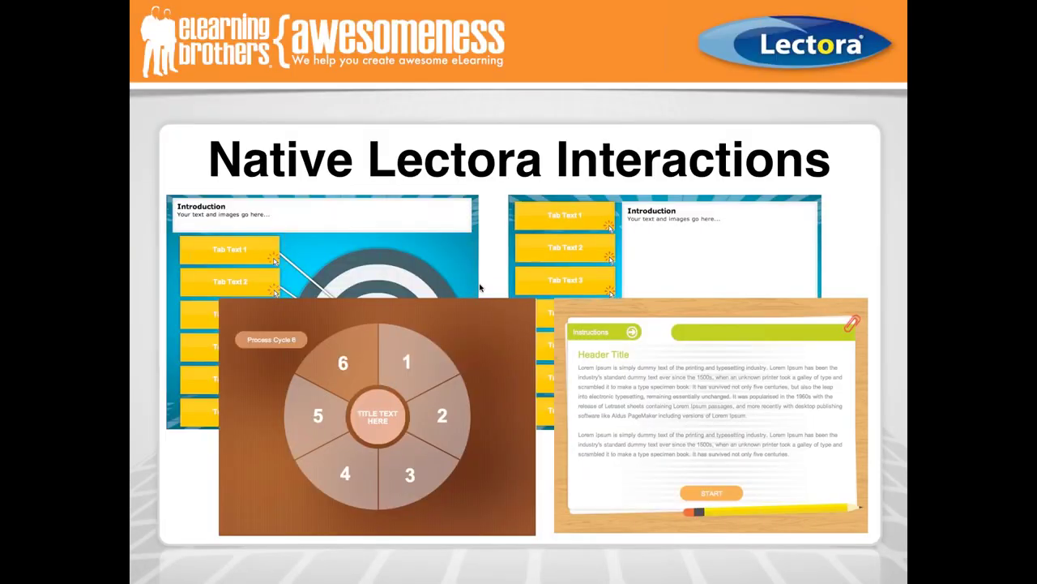
{"action": "key", "text": "Right"}
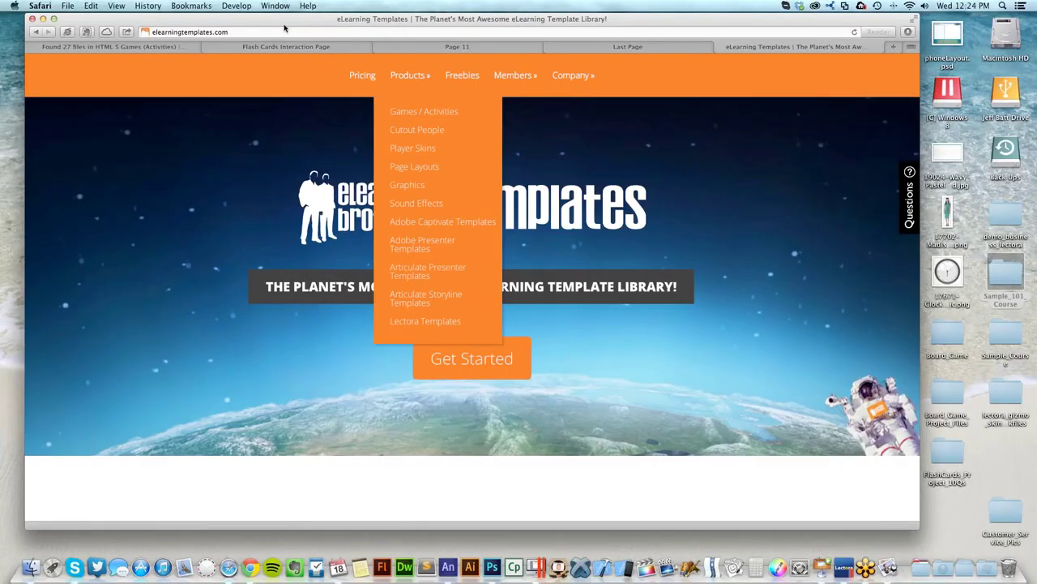
Step: Open the Freebies section of the eLearning Brothers template library and examine the free templates through to the Squares Bottom Lectora interaction
{"action": "left_click", "coordinate": [156, 47]}
{"action": "left_click", "coordinate": [641, 89]}
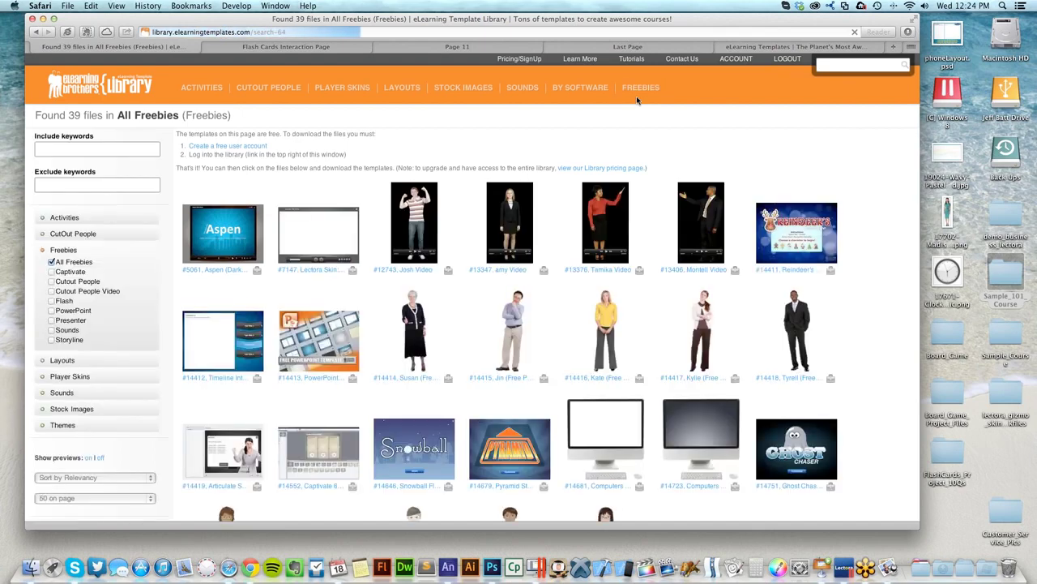
{"action": "scroll", "coordinate": [638, 101], "scroll_direction": "down", "scroll_amount": 3}
{"action": "mouse_move", "coordinate": [609, 209]}
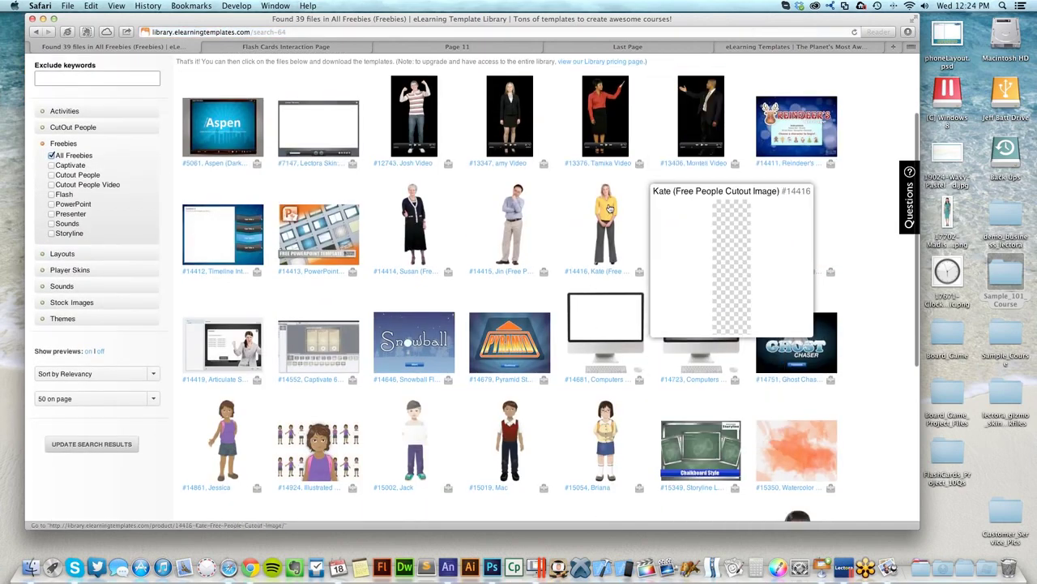
{"action": "scroll", "coordinate": [609, 209], "scroll_direction": "down", "scroll_amount": 3}
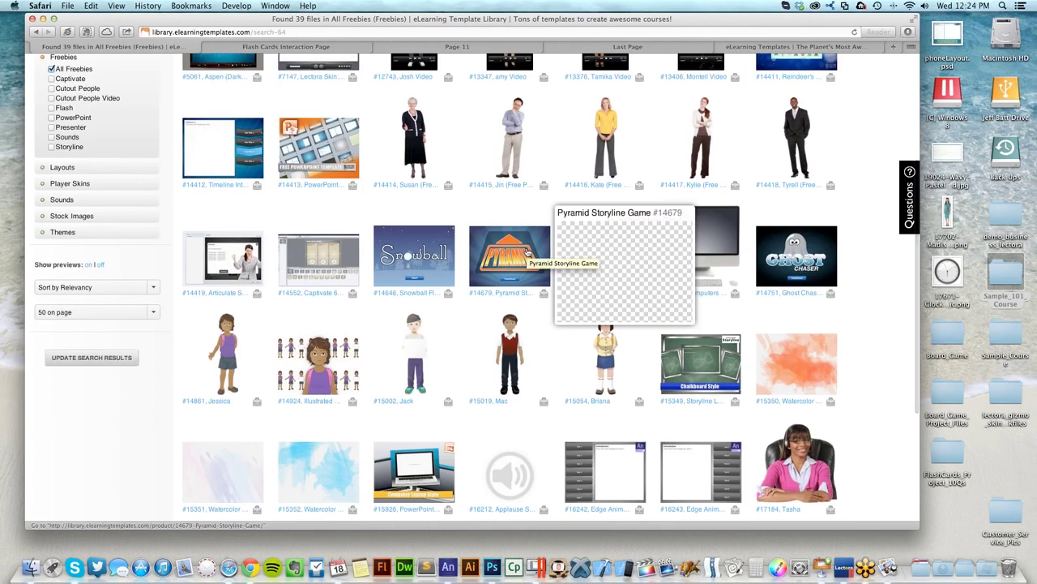
{"action": "mouse_move", "coordinate": [832, 273]}
{"action": "scroll", "coordinate": [819, 378], "scroll_direction": "down", "scroll_amount": 6}
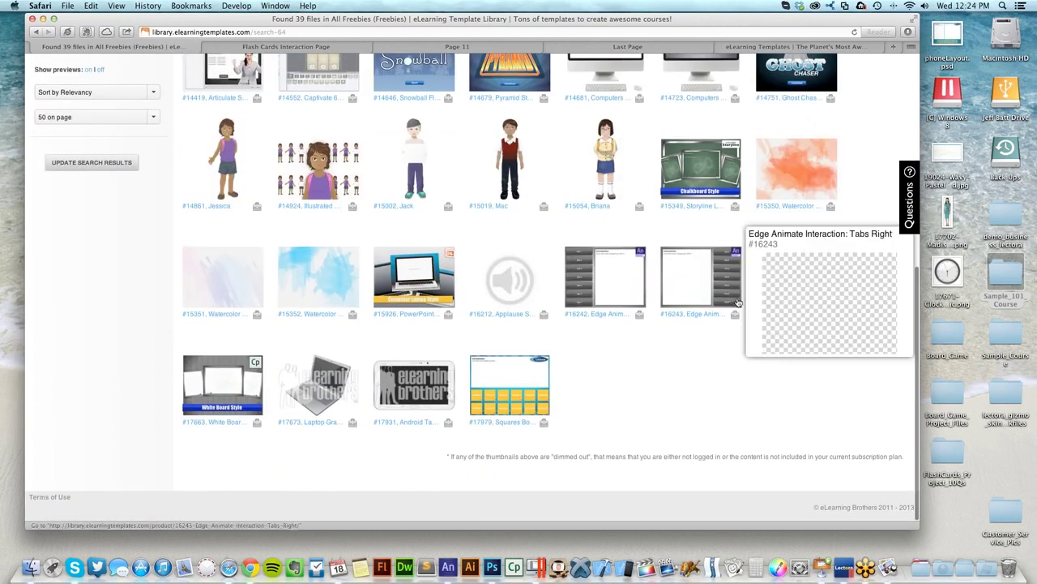
{"action": "mouse_move", "coordinate": [797, 280]}
{"action": "mouse_move", "coordinate": [585, 258]}
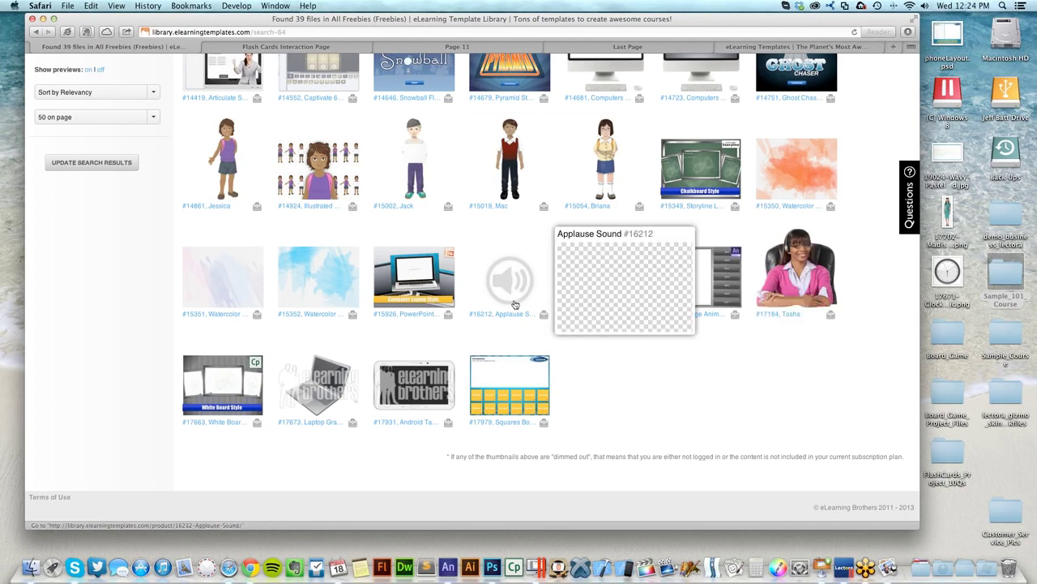
{"action": "mouse_move", "coordinate": [444, 388]}
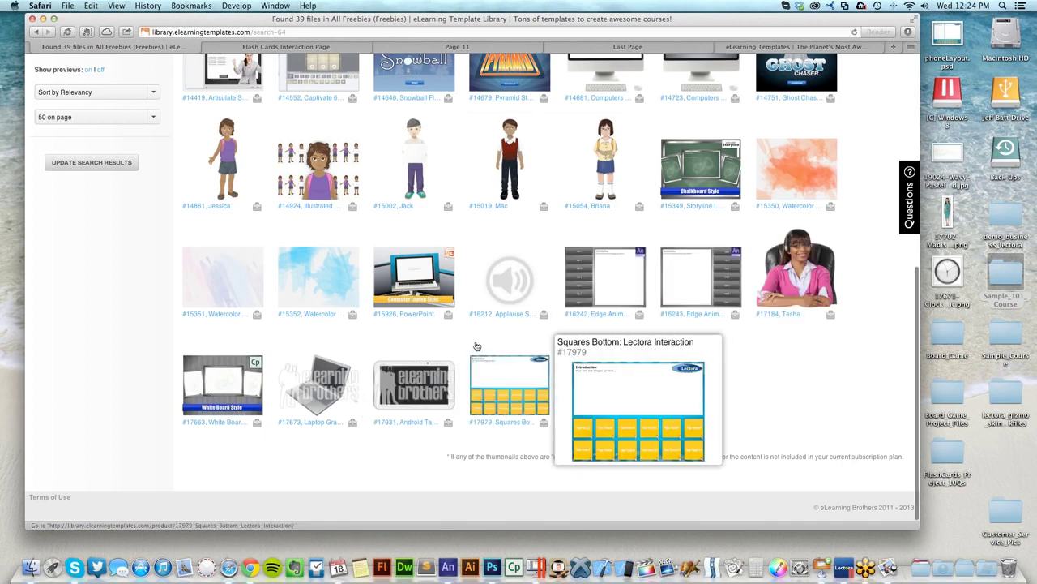
Step: Leave the All Freebies listing and return to the library's home page with the template categories
{"action": "scroll", "coordinate": [478, 347], "scroll_direction": "up", "scroll_amount": 12}
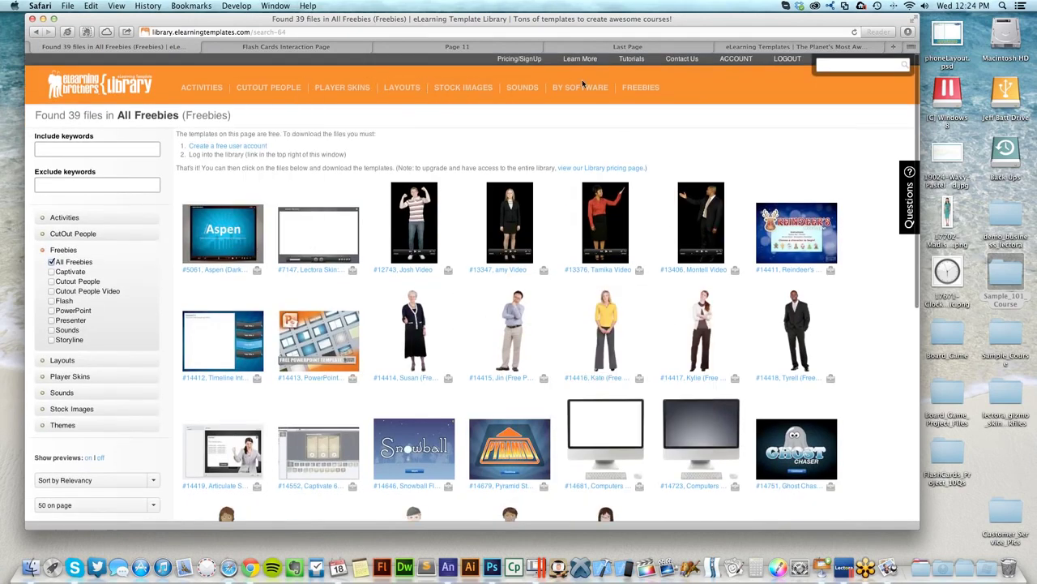
{"action": "mouse_move", "coordinate": [588, 90]}
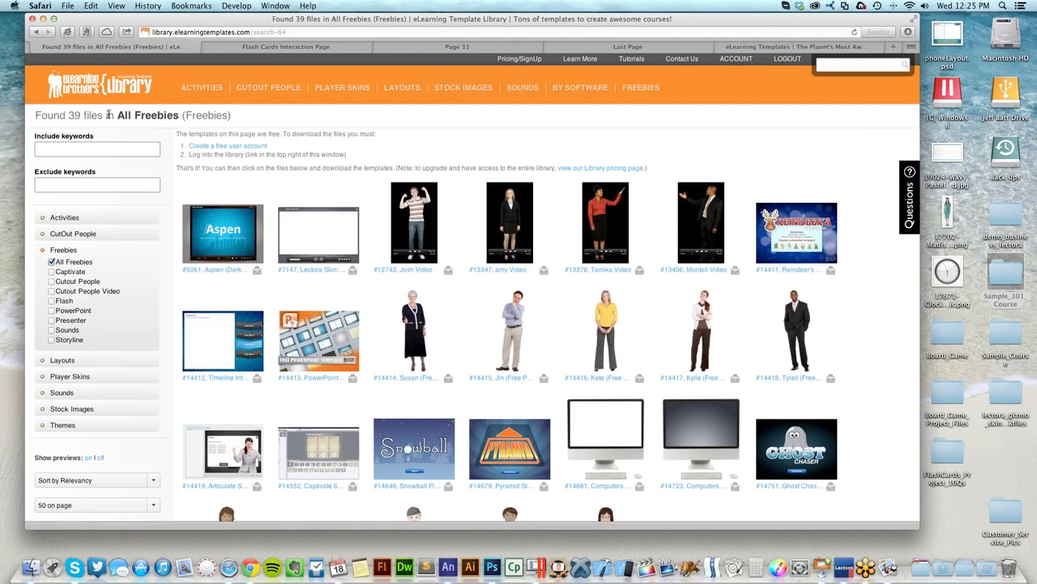
{"action": "left_click", "coordinate": [130, 91]}
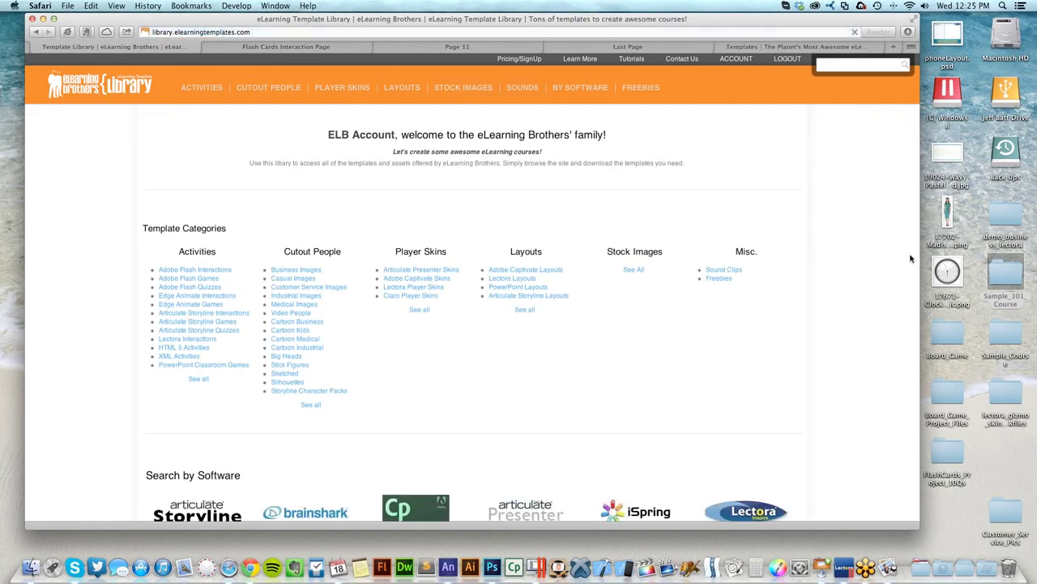